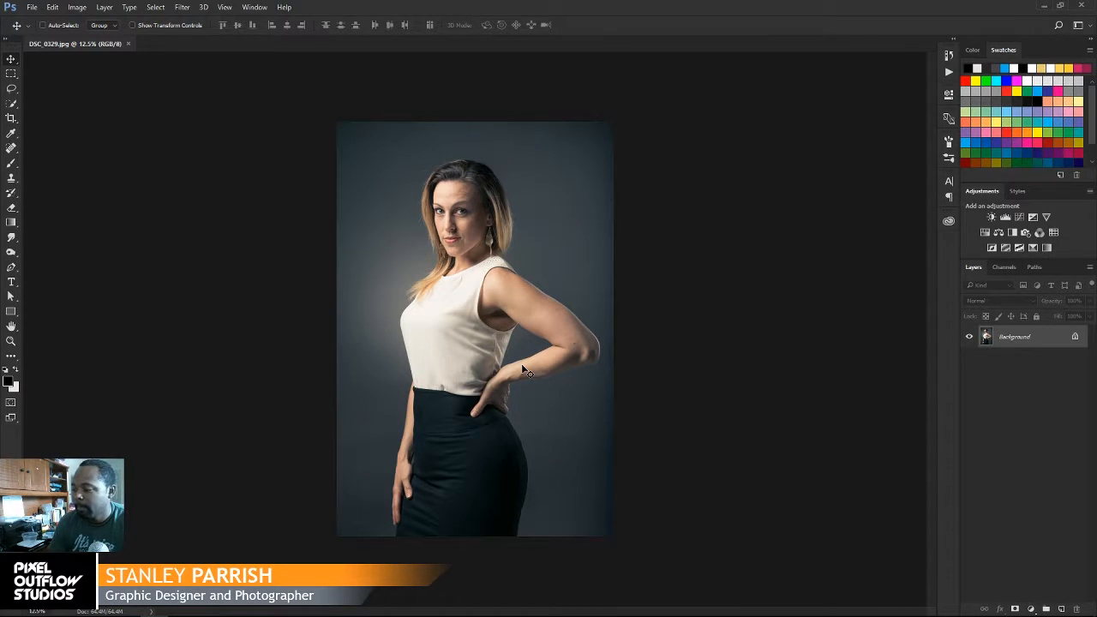
Step: Run the recorded "doge burn easy" action on the portrait and expand the resulting edits group
key("ctrl+plus")
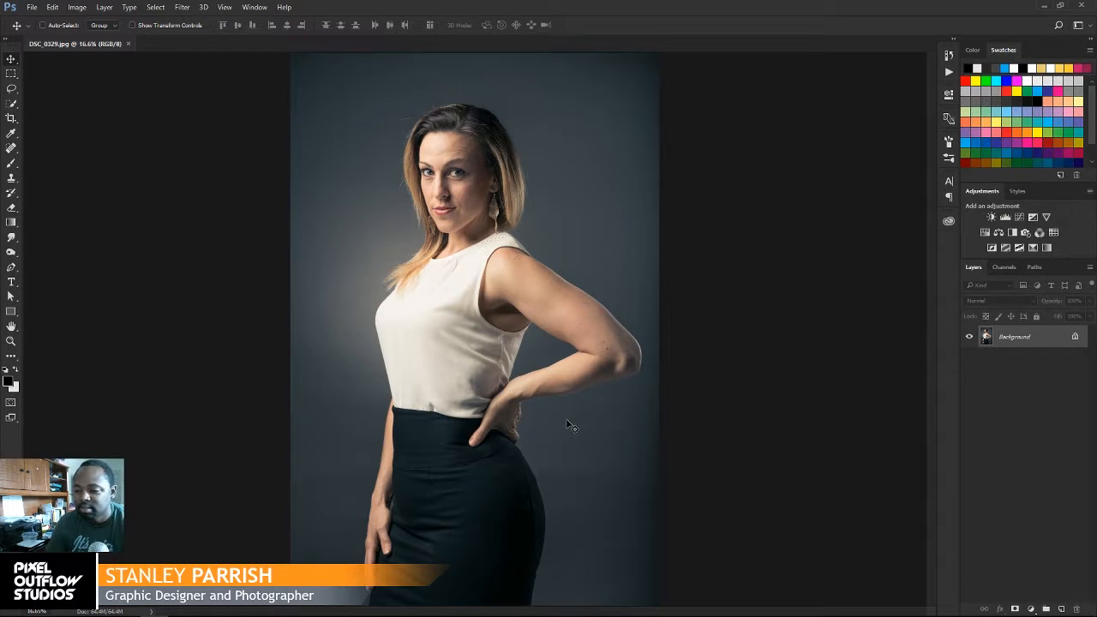
key("ctrl+plus")
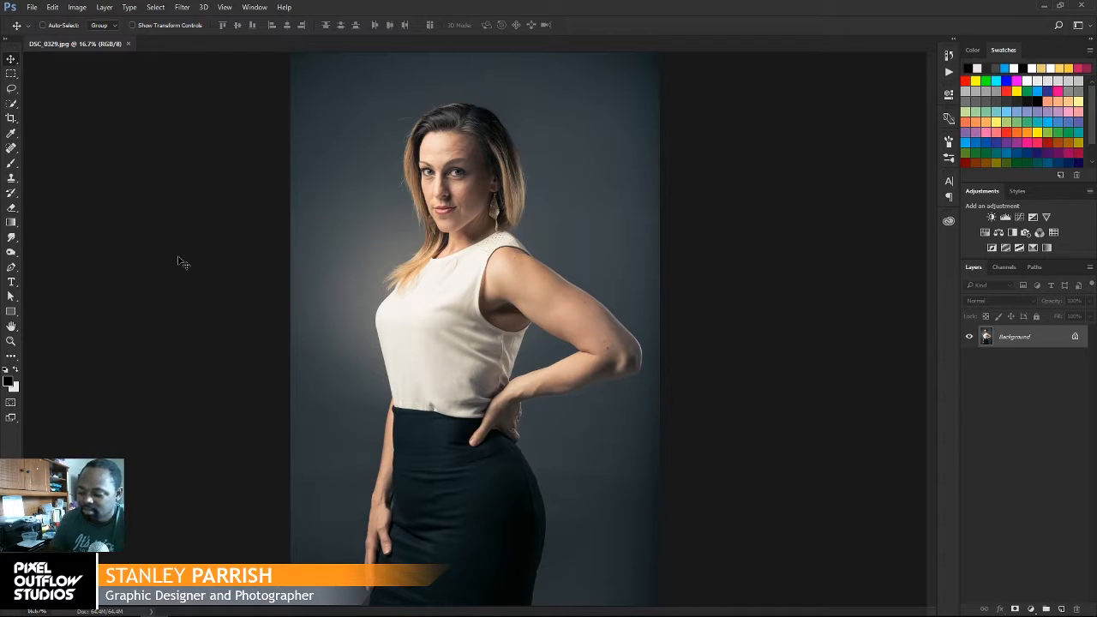
key("ctrl+plus")
key("ctrl+plus")
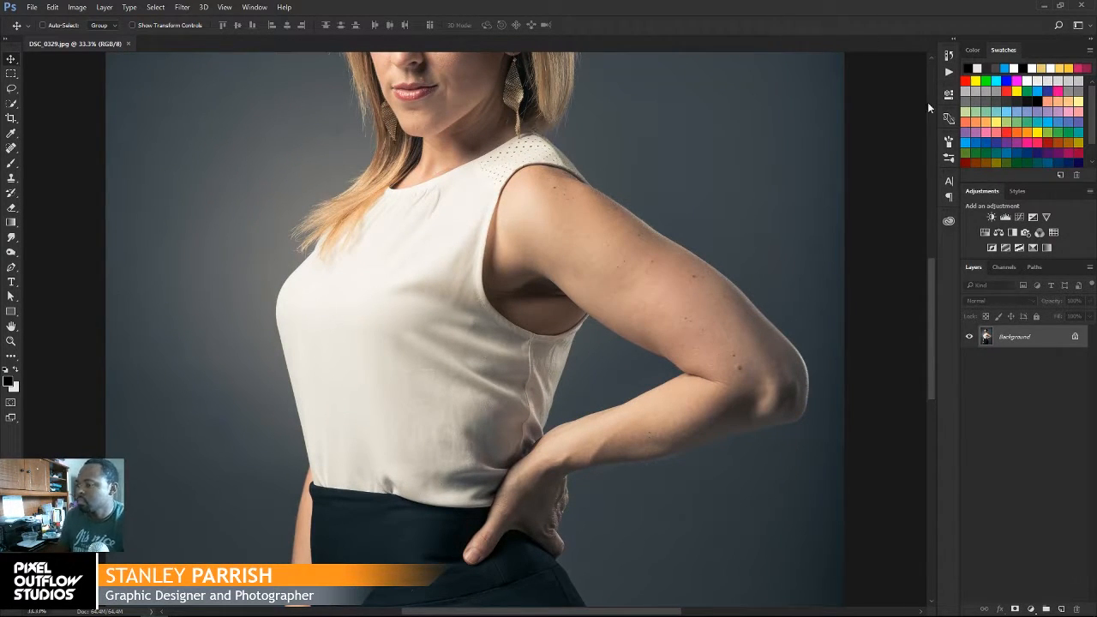
left_click(950, 72)
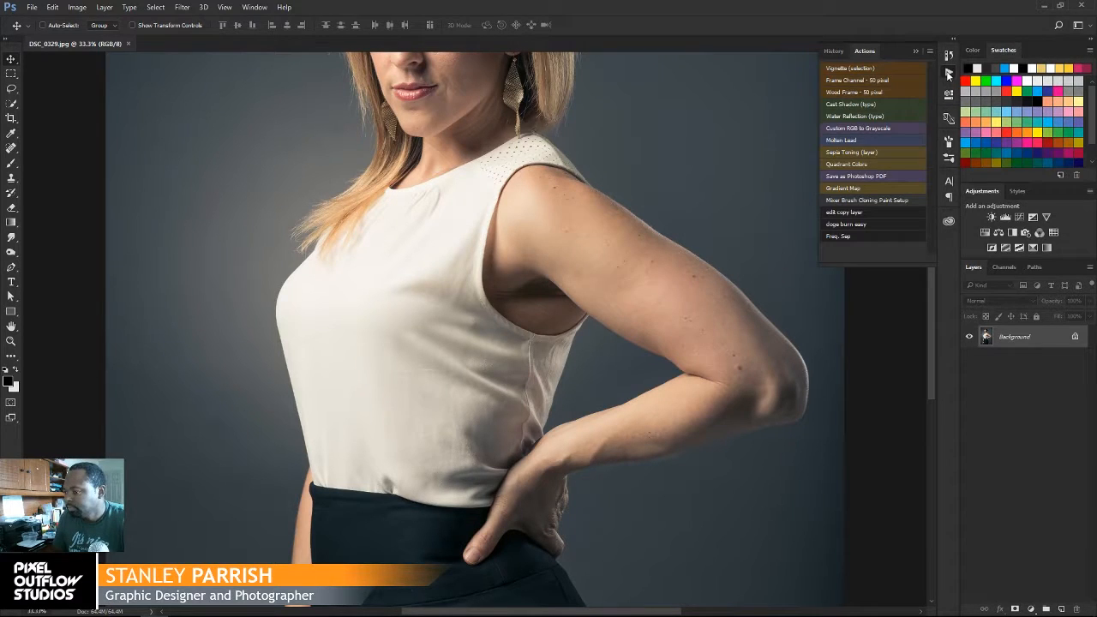
left_click(873, 225)
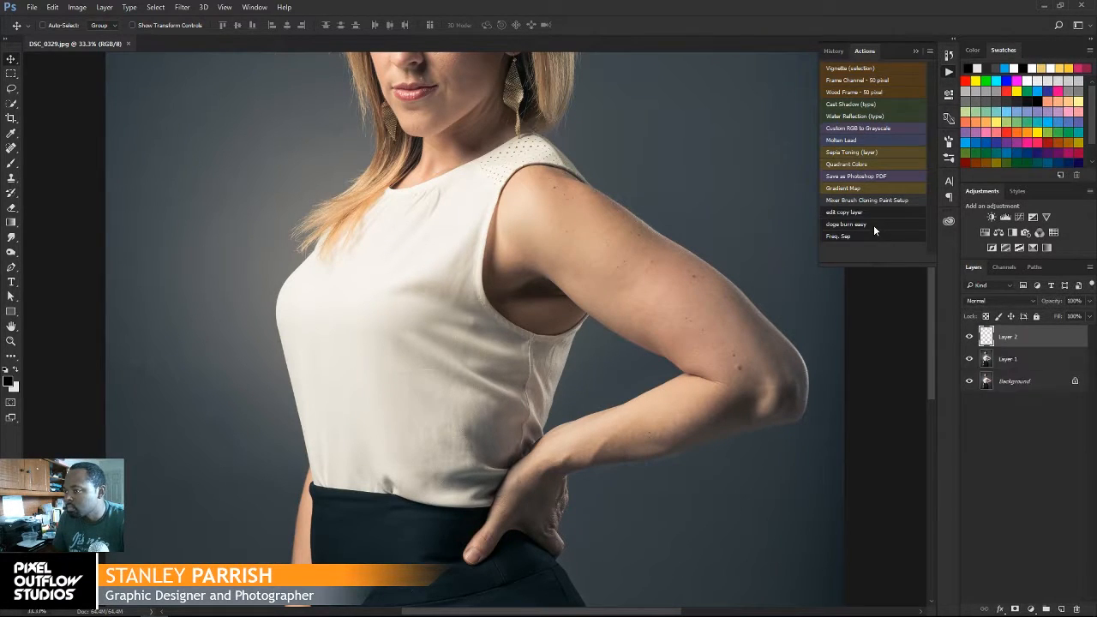
left_click(915, 51)
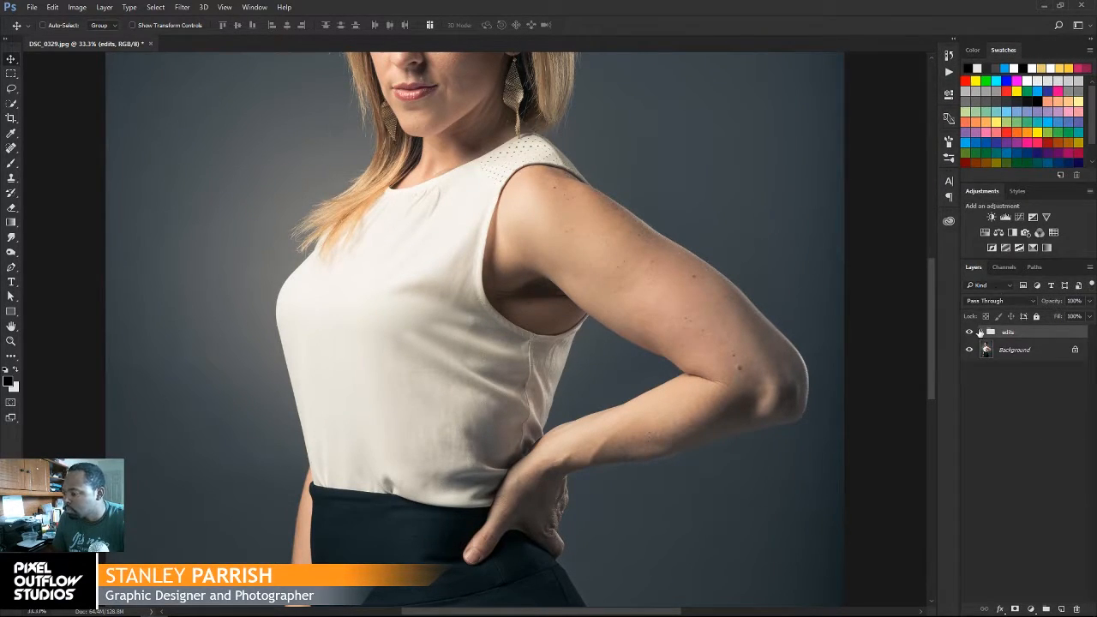
left_click(981, 332)
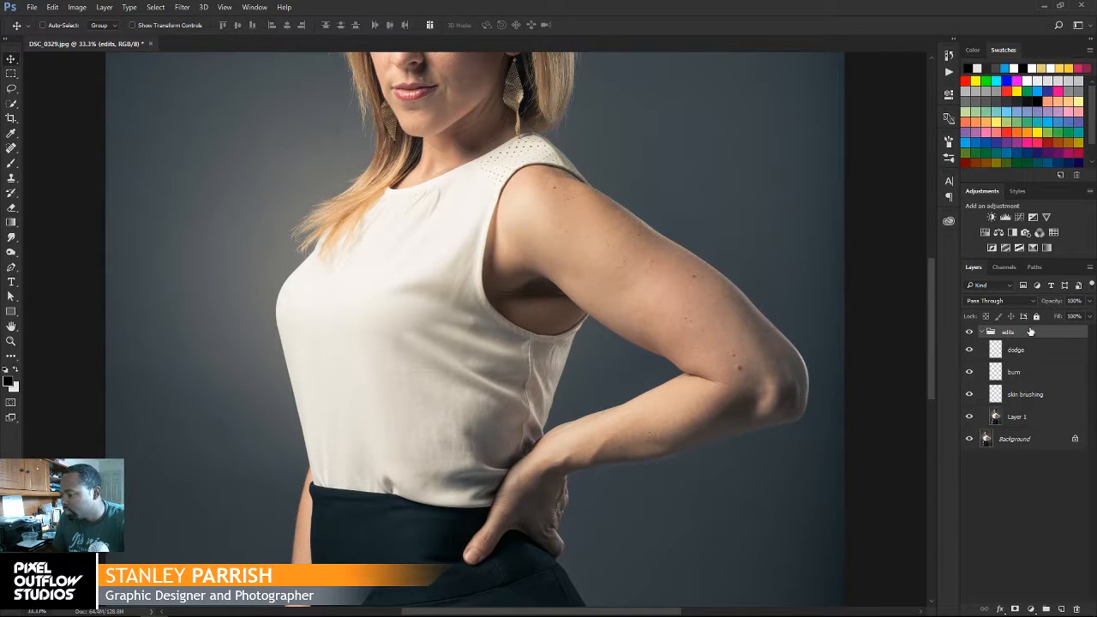
Step: Remove the moles and spots along the bent arm on Layer 1 with the Spot Healing Brush at size 30
left_click(1016, 418)
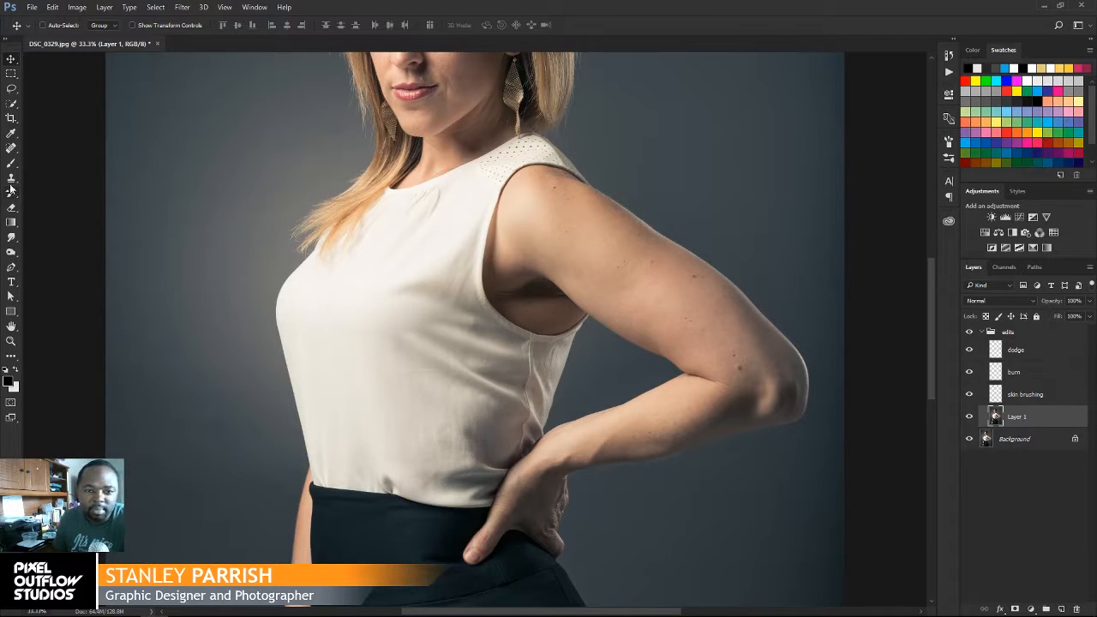
left_click(12, 151)
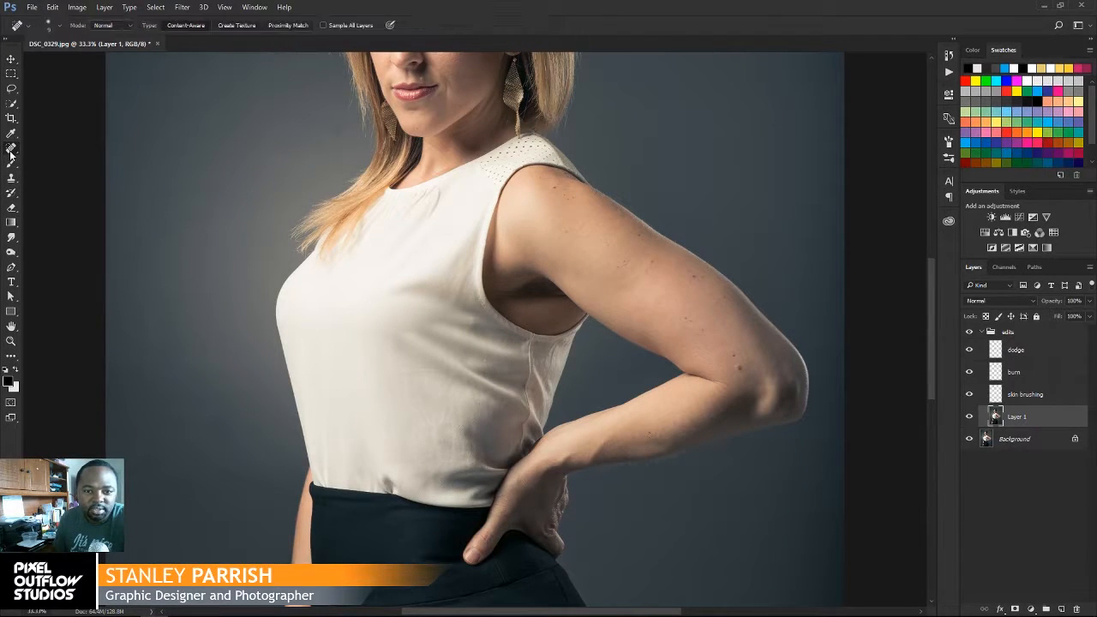
right_click(14, 152)
left_click(73, 148)
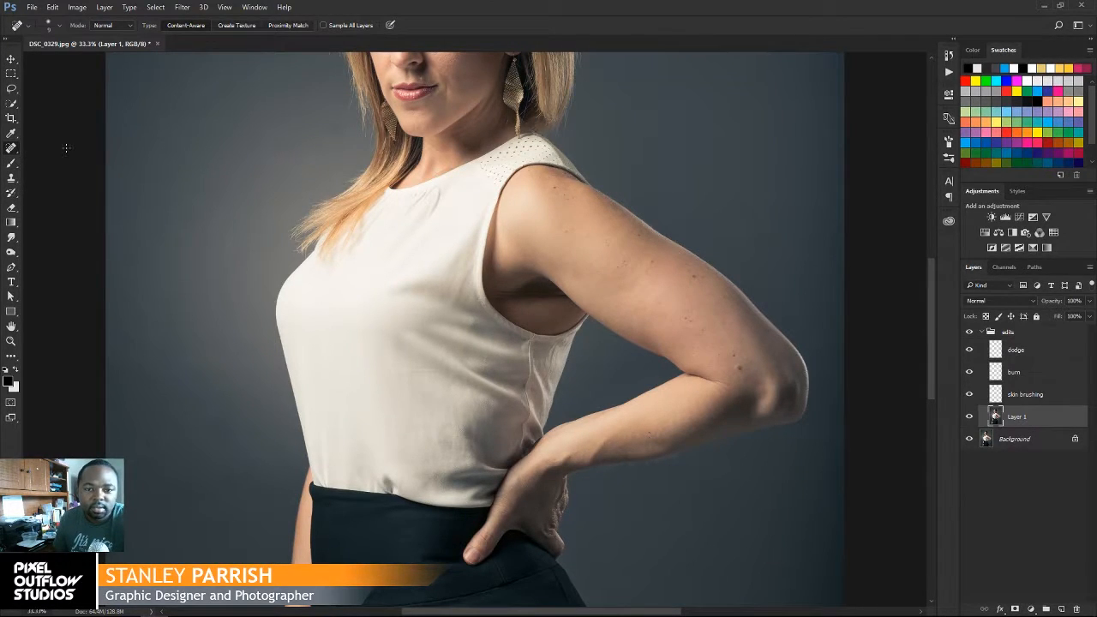
key("bracketright")
key("bracketright")
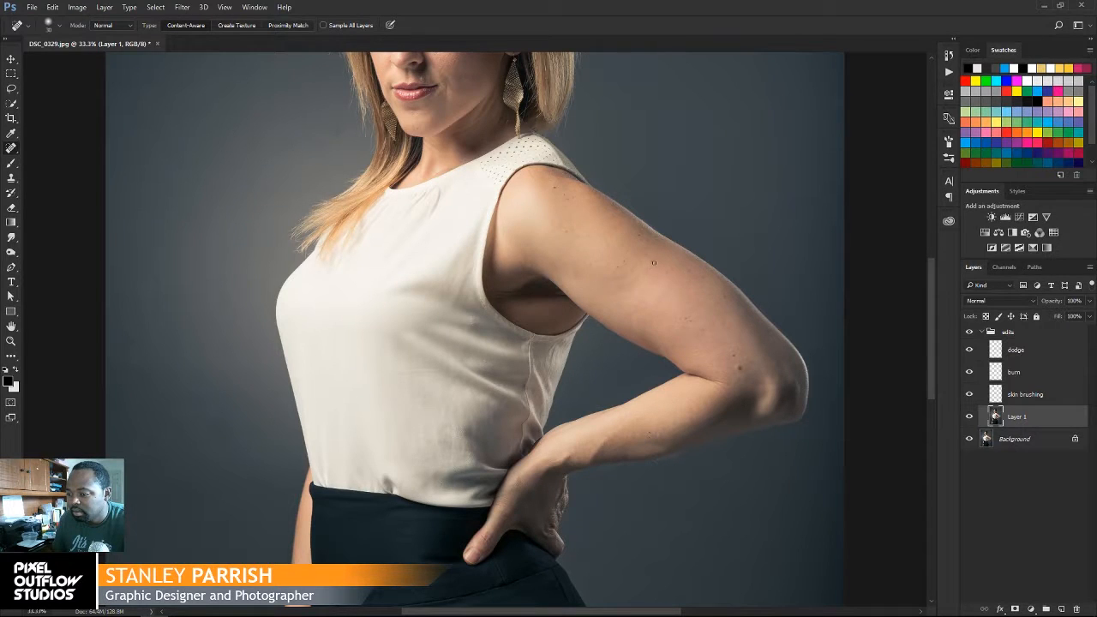
left_click(734, 355)
left_click(701, 330)
left_click(688, 322)
left_click(566, 231)
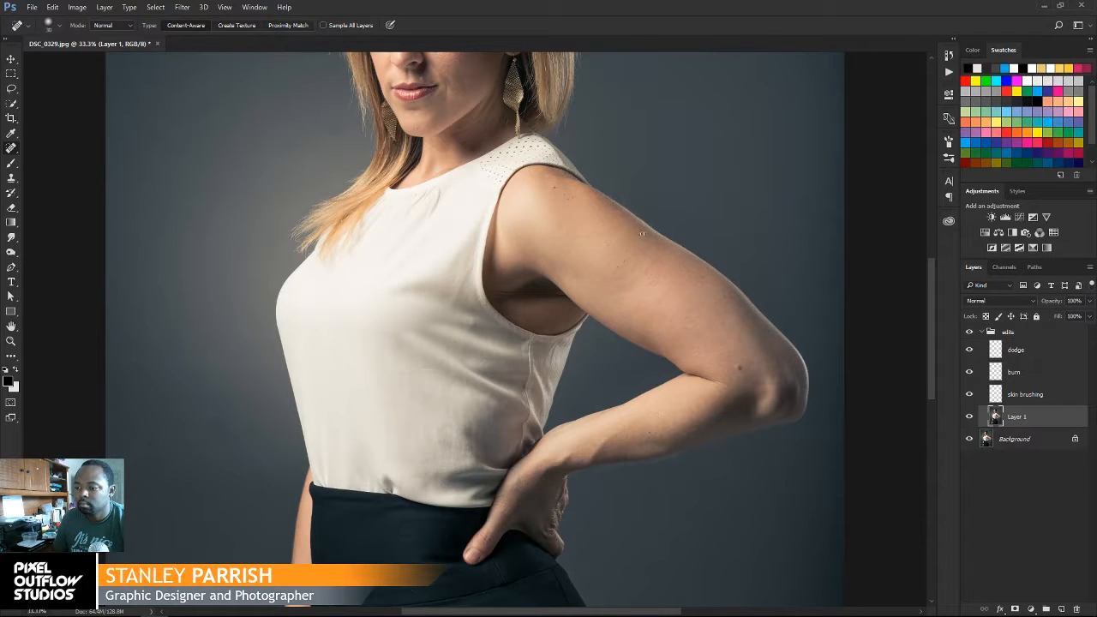
left_click(618, 266)
left_click(707, 278)
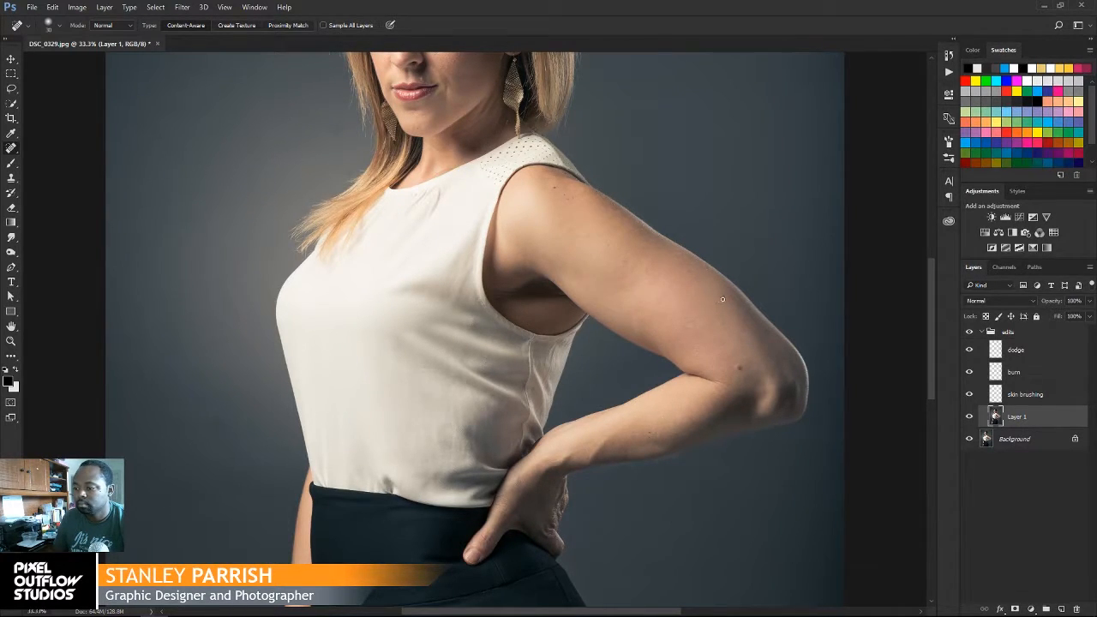
left_click(682, 347)
left_click(725, 390)
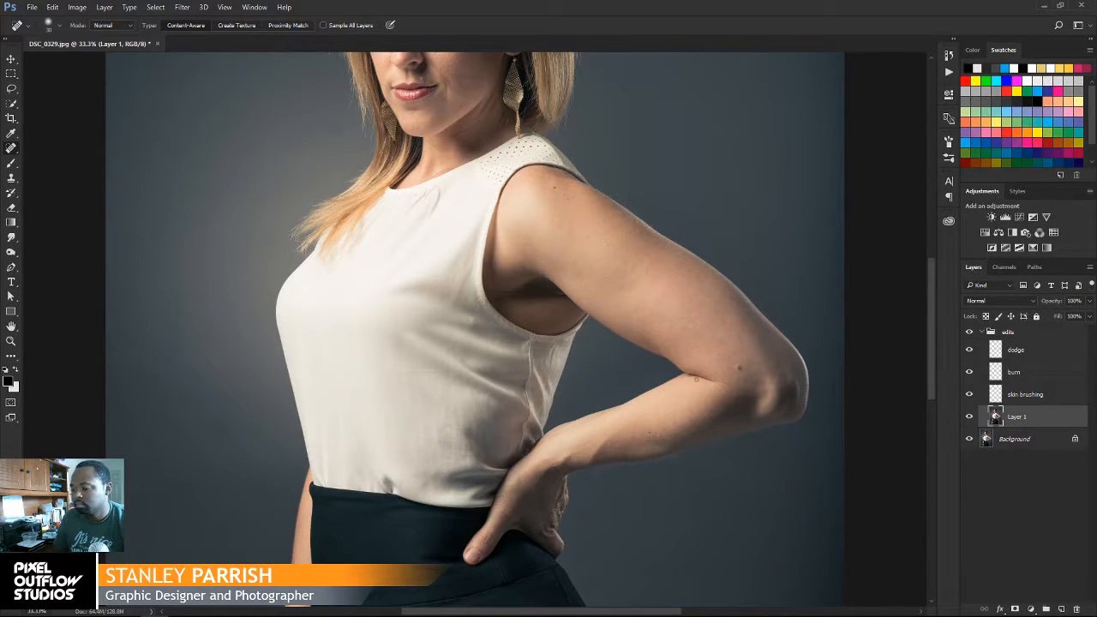
Step: Examine the forearm, hands, skirt, blouse and face for remaining blemishes
left_click_drag(523, 372, 561, 164)
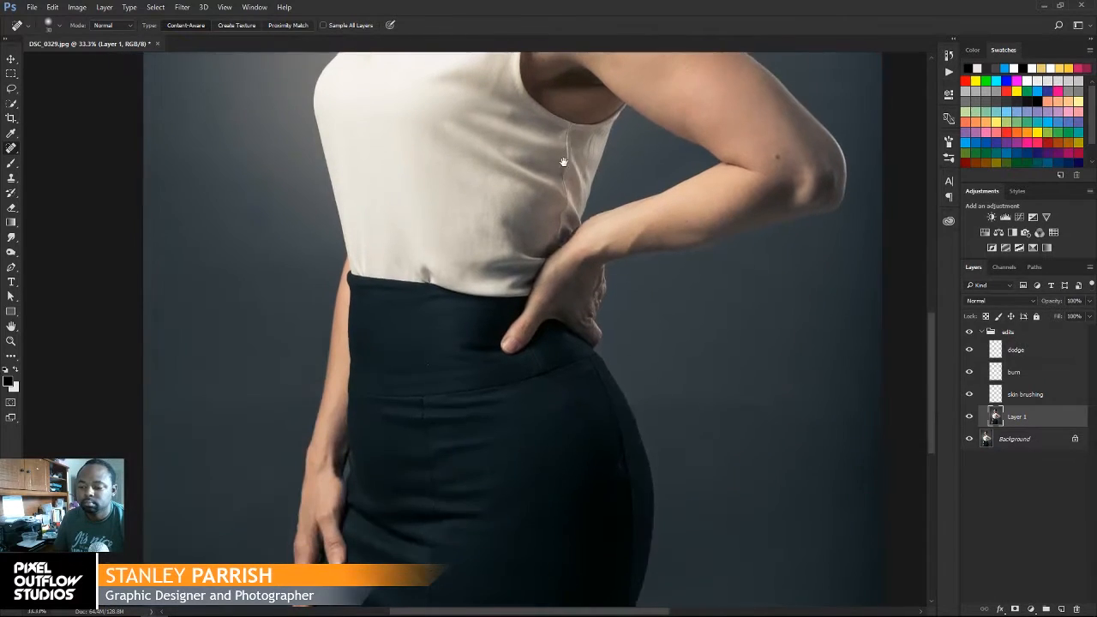
left_click_drag(564, 290, 581, 173)
left_click_drag(598, 283, 600, 306)
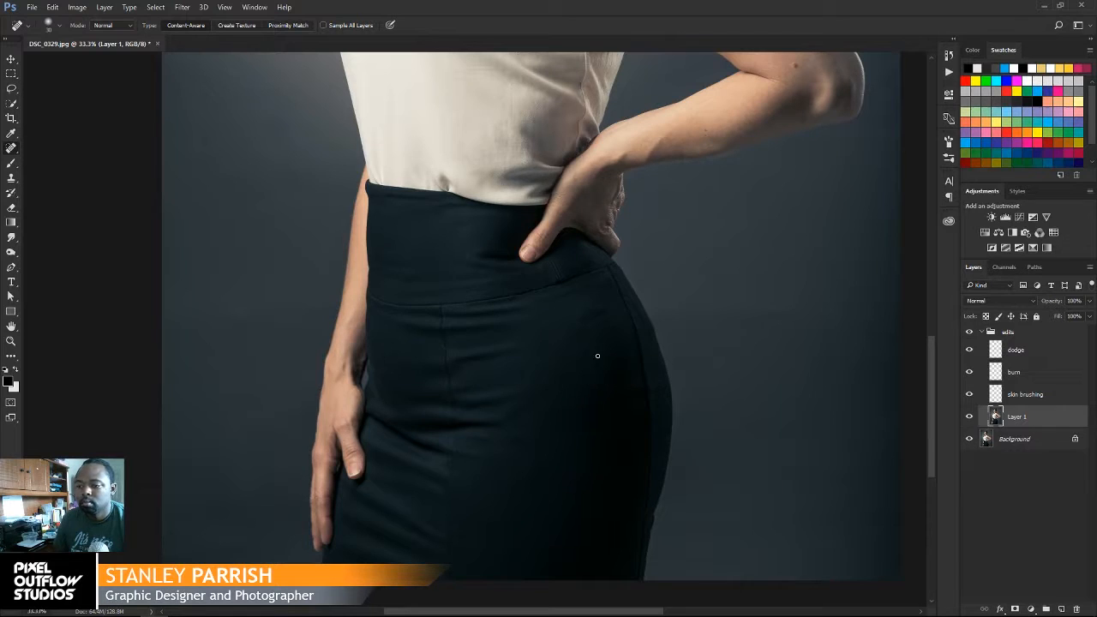
left_click_drag(596, 292, 580, 356)
left_click_drag(554, 273, 561, 422)
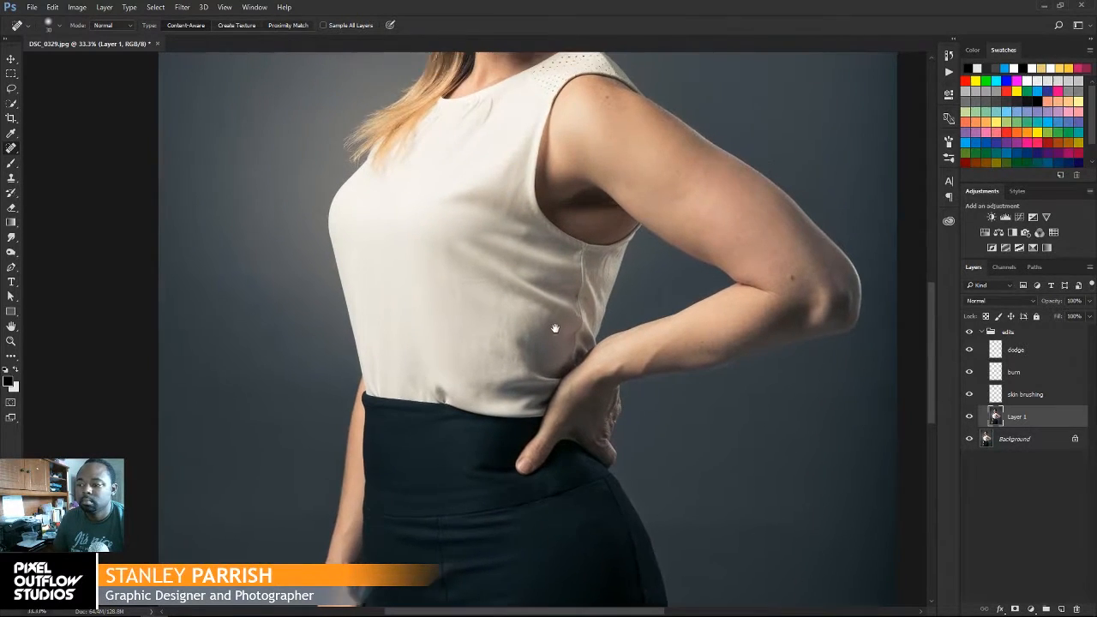
left_click_drag(556, 328, 559, 371)
left_click_drag(573, 284, 565, 370)
left_click_drag(526, 283, 534, 368)
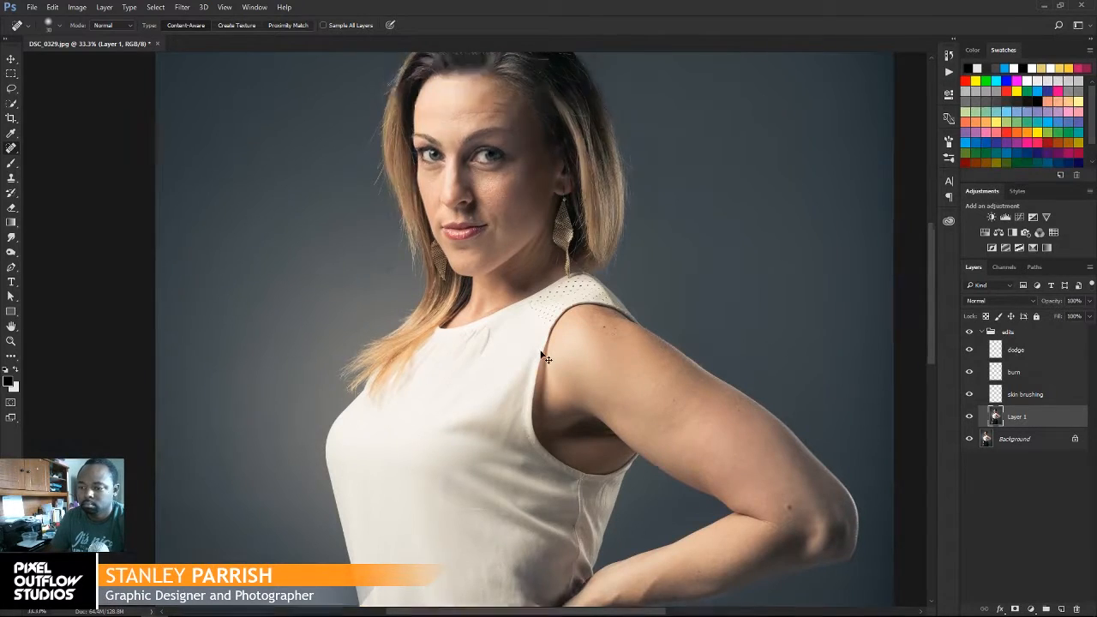
Step: Set the Spot Healing Brush size to 15 for the fine stray hairs around the woman's head
key("ctrl+plus")
left_click_drag(578, 220, 536, 386)
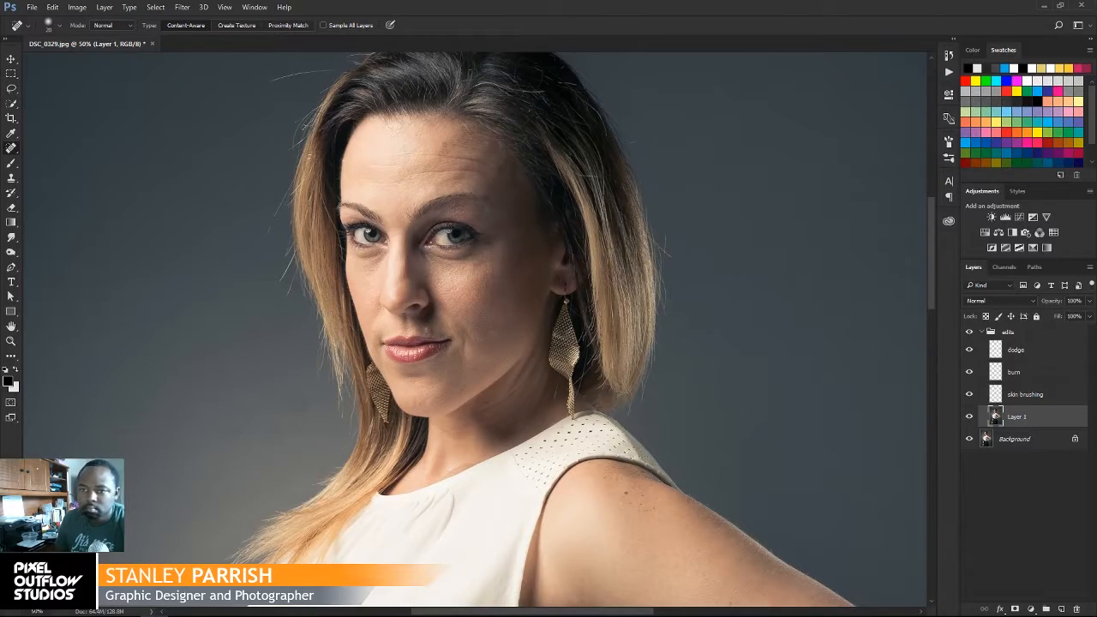
scroll(403, 240, "up", 3)
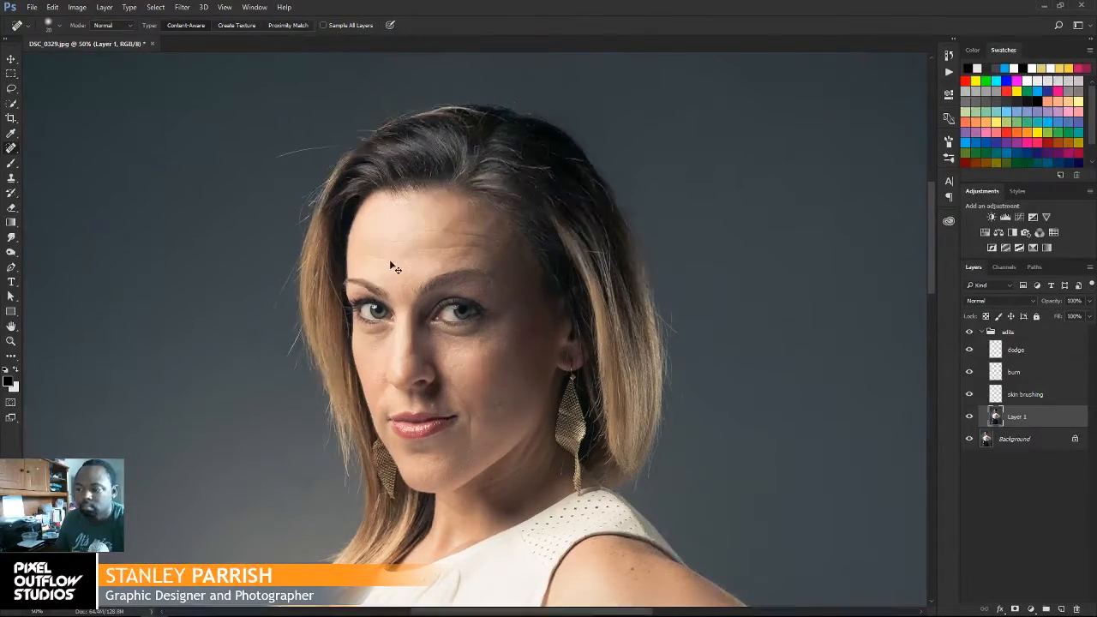
scroll(389, 262, "up", 1)
left_click_drag(382, 261, 390, 360)
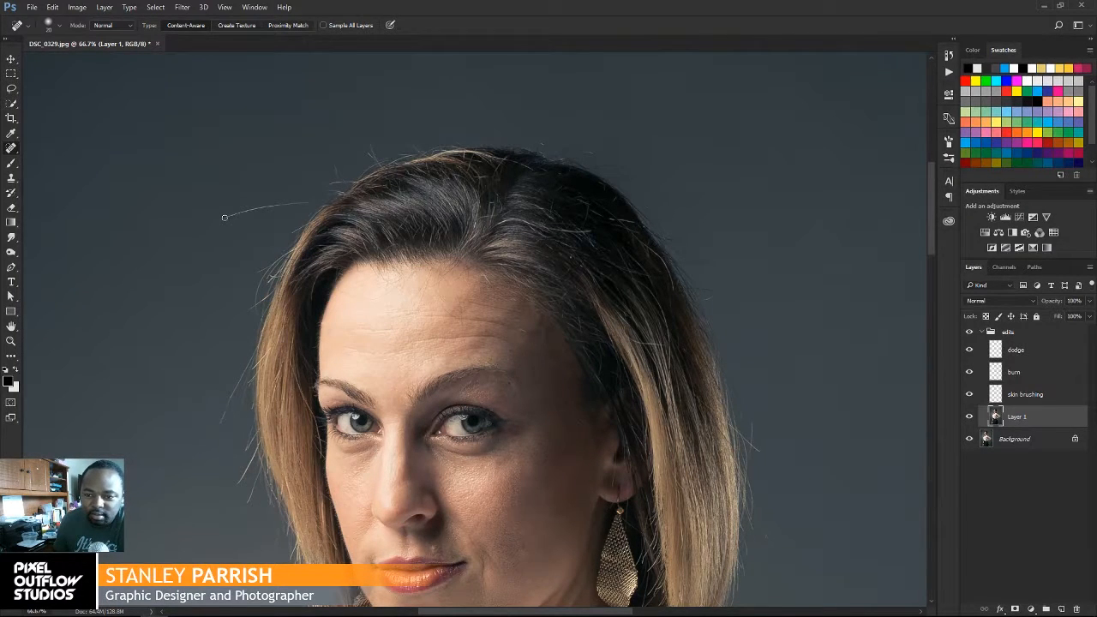
key("bracketleft")
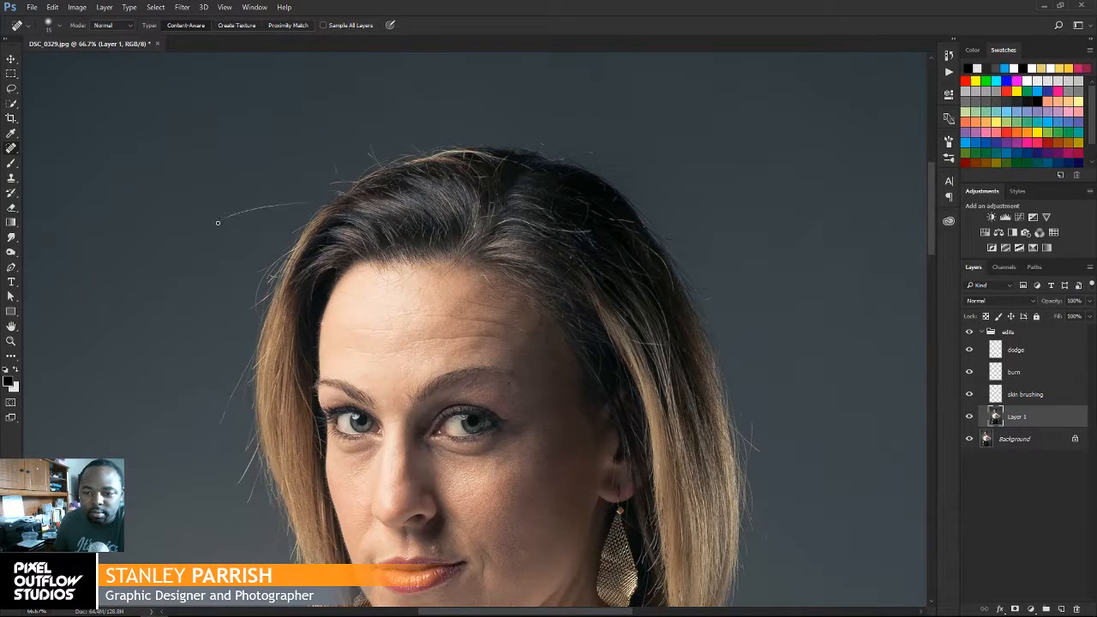
mouse_move(128, 606)
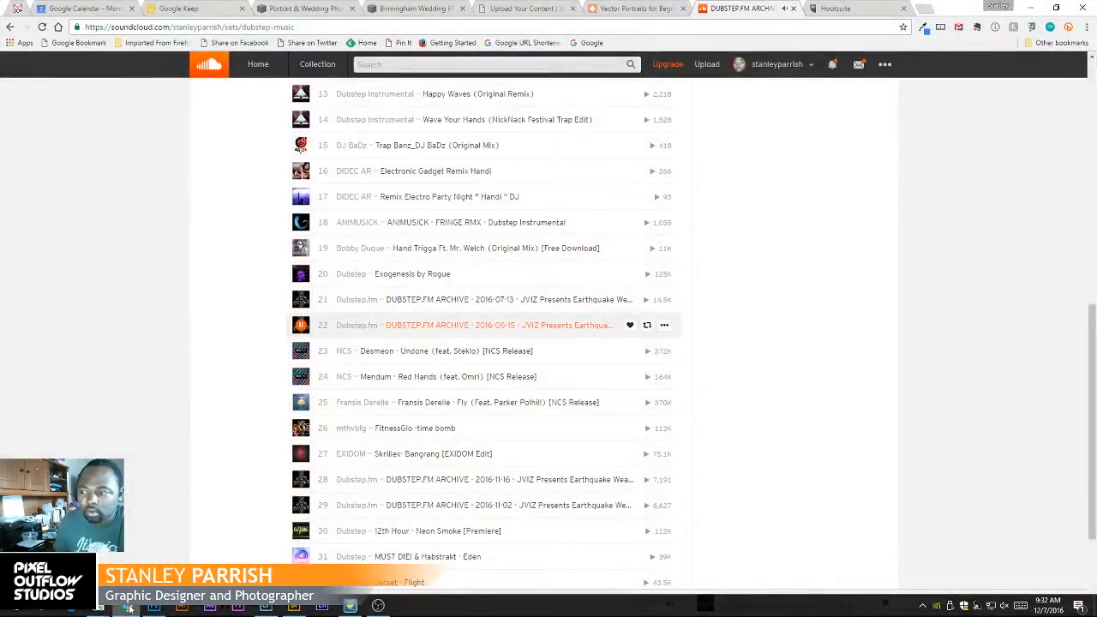
left_click(153, 607)
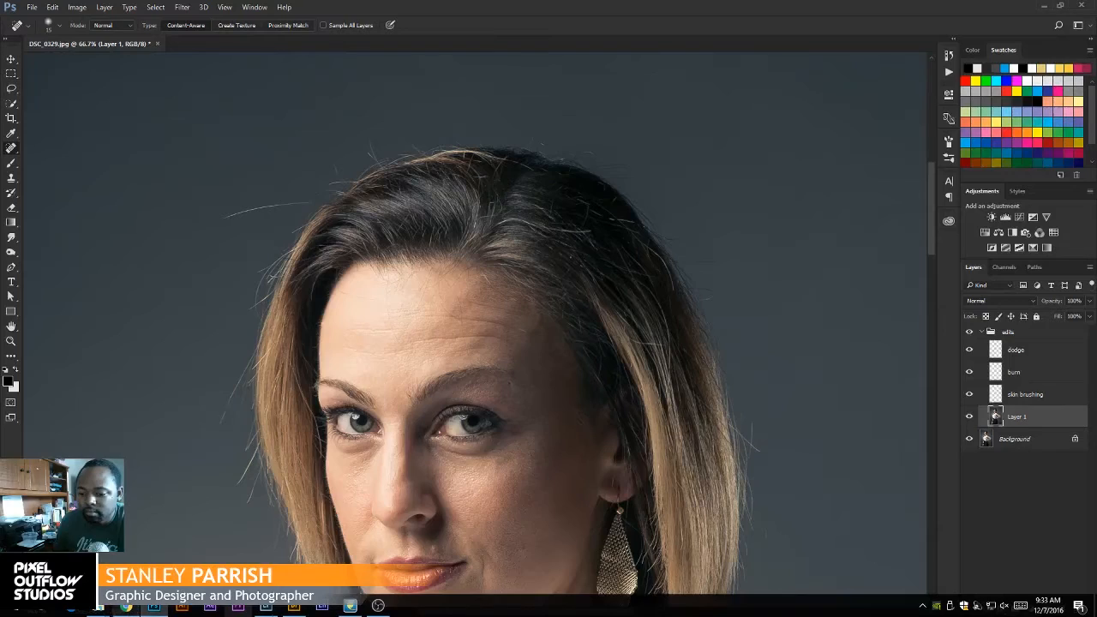
left_click(372, 610)
left_click(209, 198)
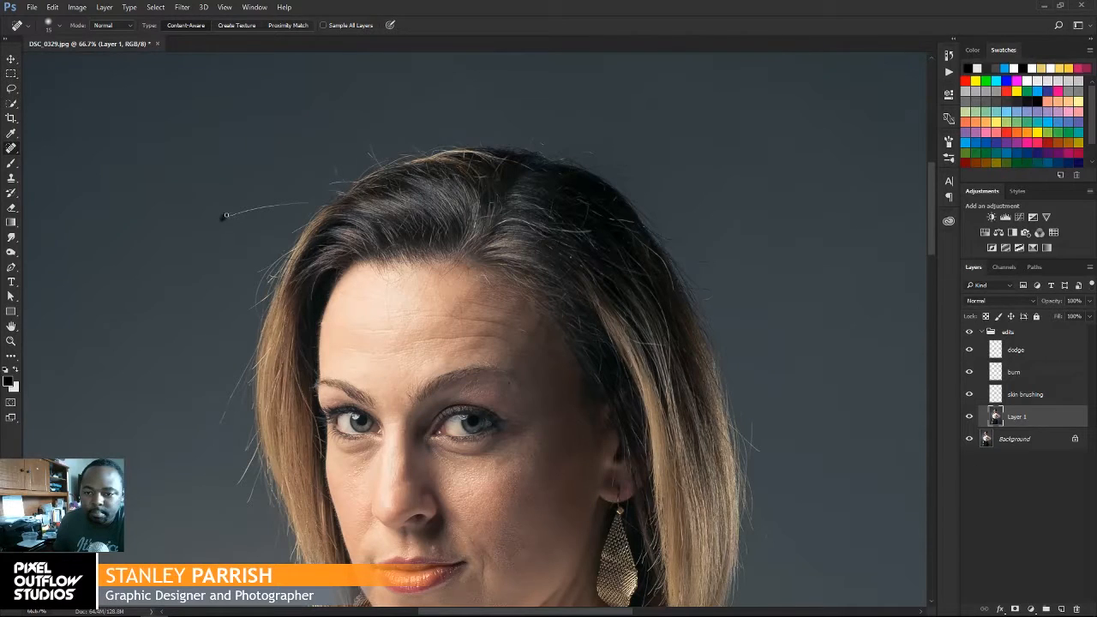
Step: Heal away the long flyaway hair beside the crown and the loose strands beside the woman's face with the Spot Healing Brush
left_click_drag(226, 215, 325, 204)
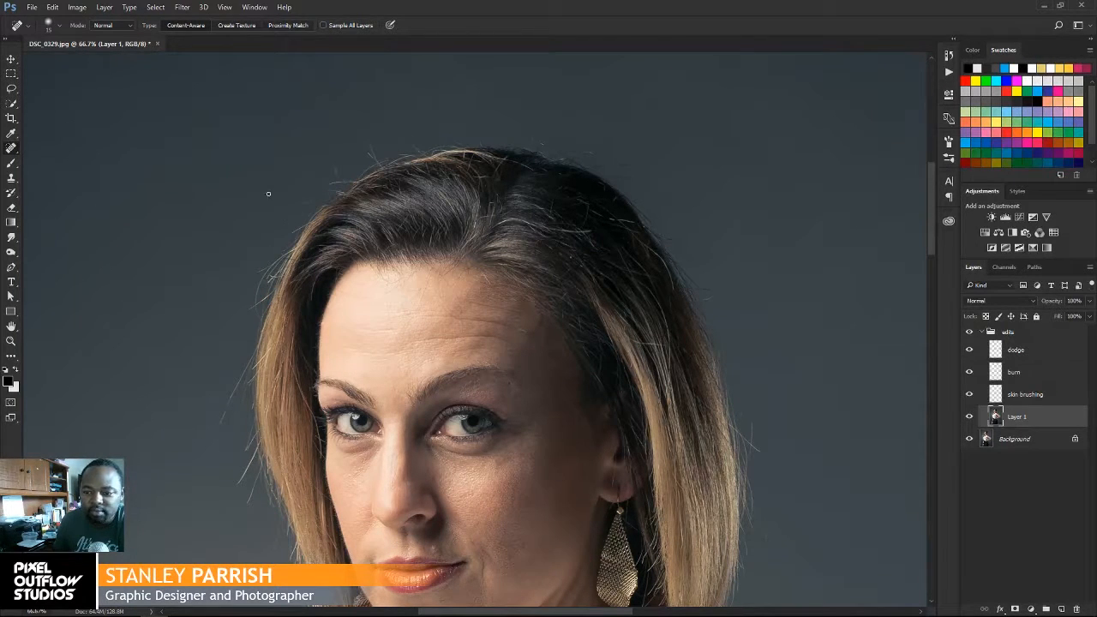
right_click(13, 150)
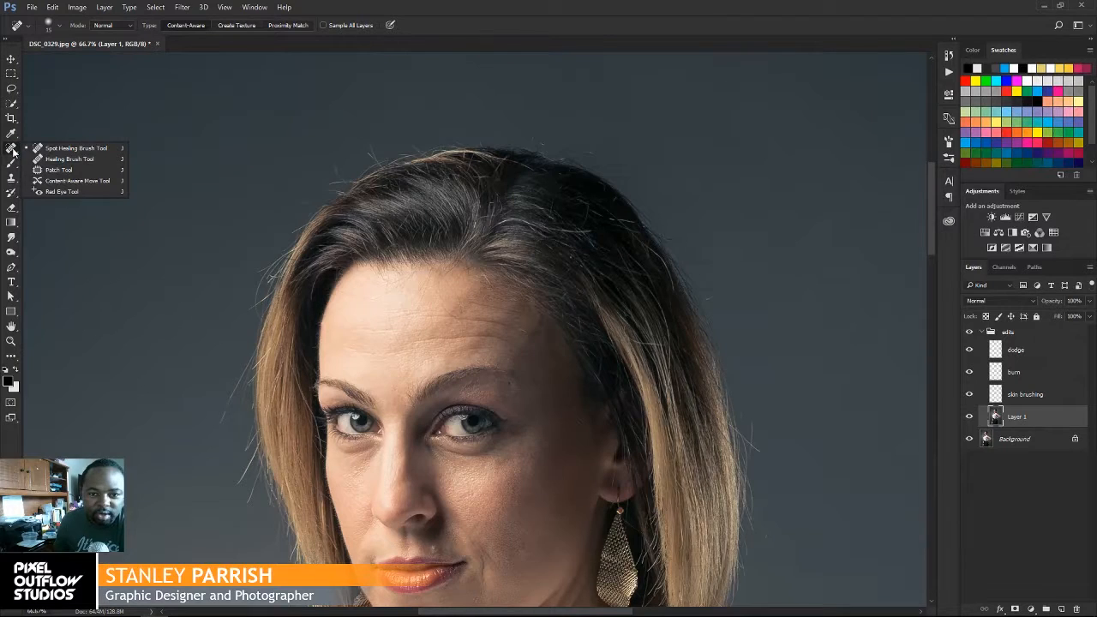
left_click(82, 149)
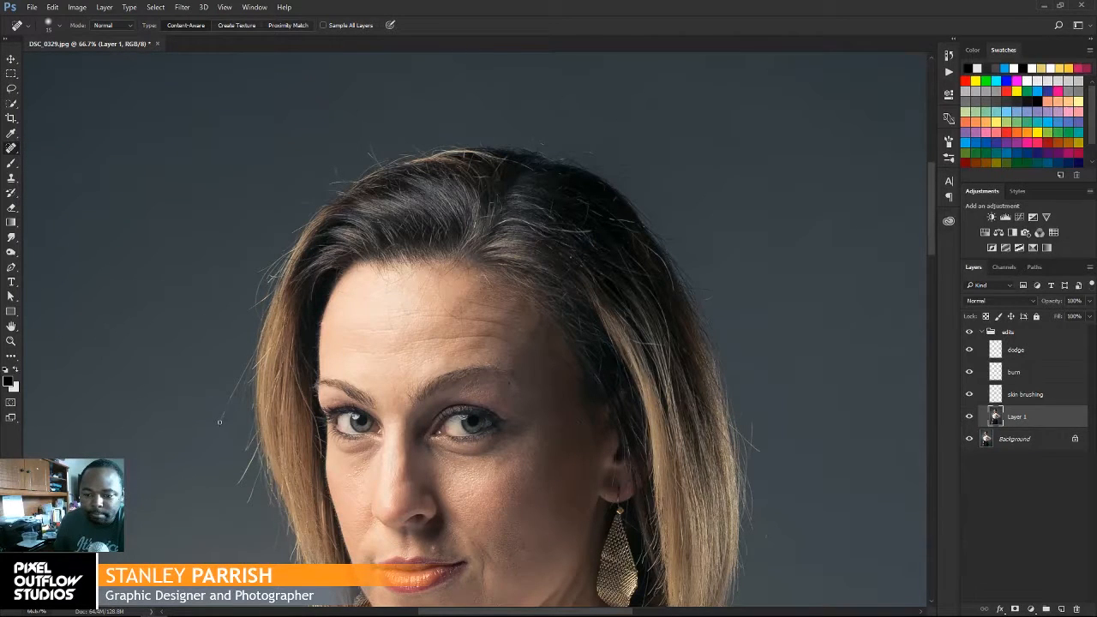
left_click_drag(219, 422, 256, 354)
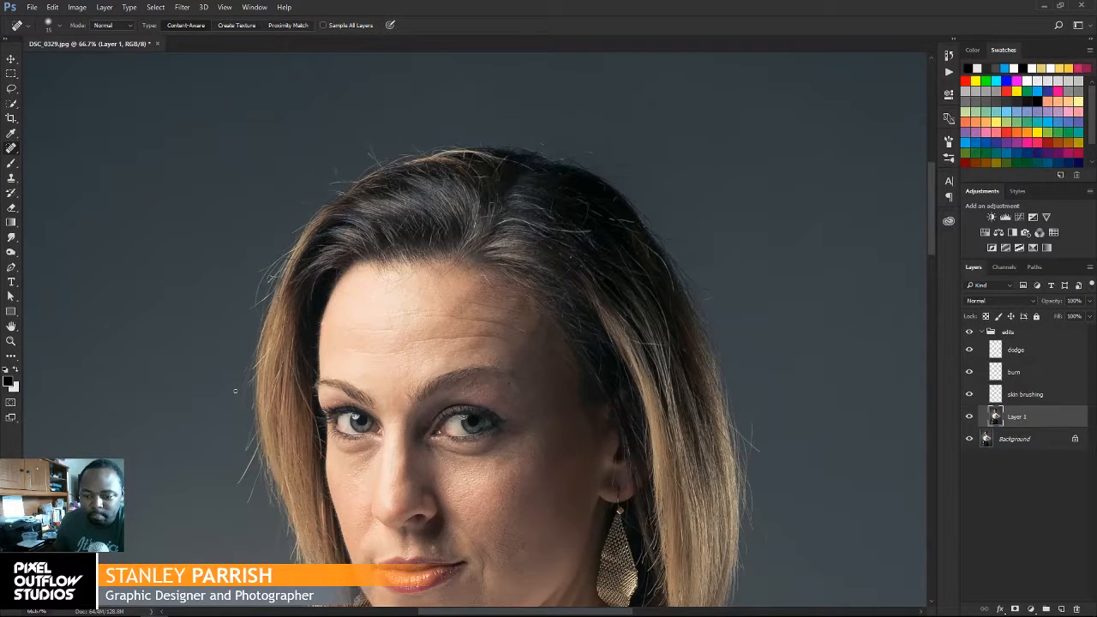
left_click_drag(235, 391, 253, 356)
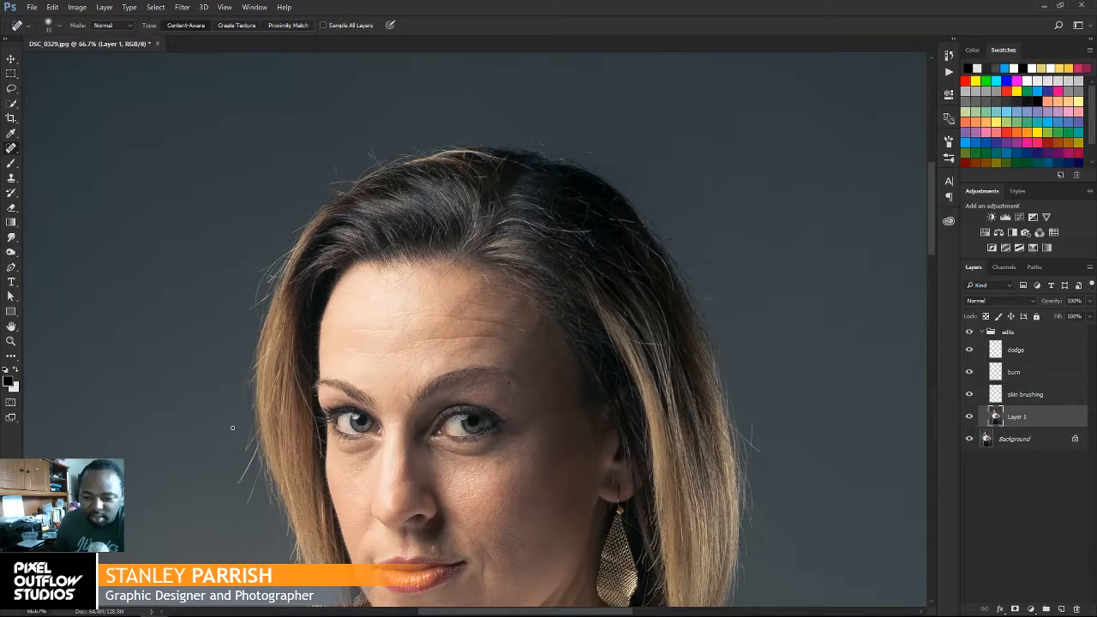
left_click_drag(233, 428, 248, 379)
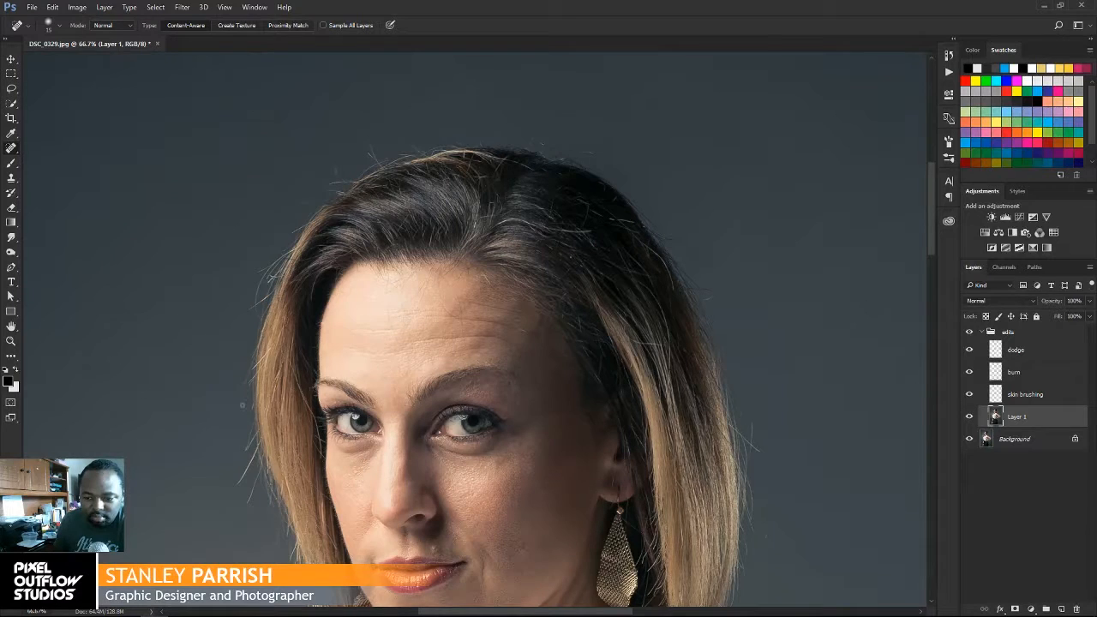
left_click_drag(242, 406, 250, 369)
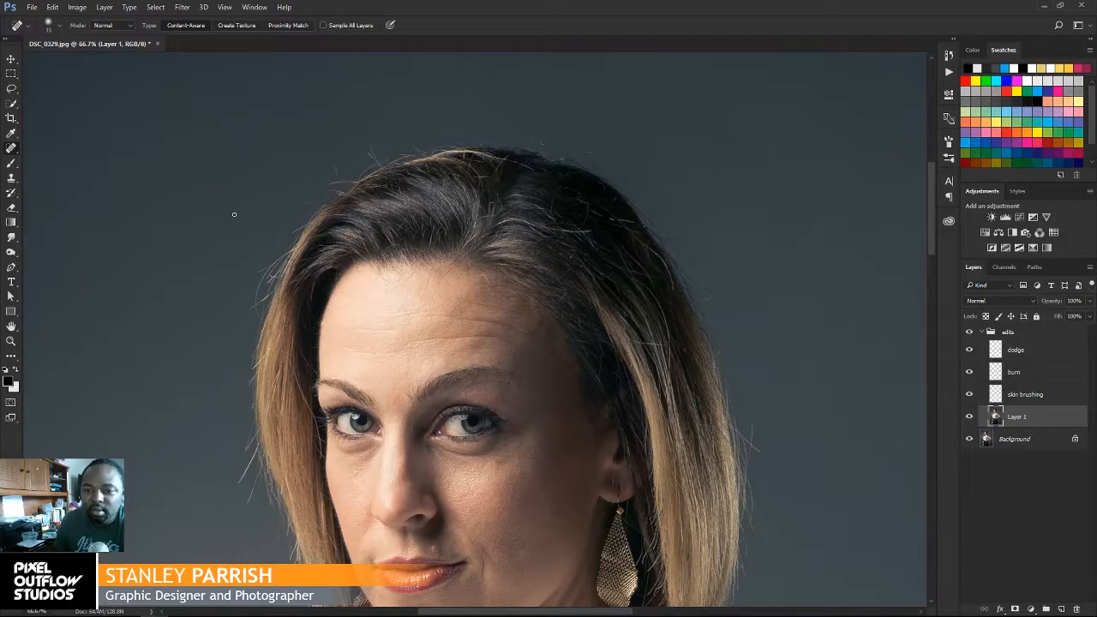
Step: Heal away the short stray hairs sticking out along the upper hairline against the backdrop
mouse_move(226, 215)
left_mouse_down()
mouse_move(318, 204)
mouse_move(338, 169)
mouse_move(341, 183)
mouse_move(355, 181)
left_mouse_up()
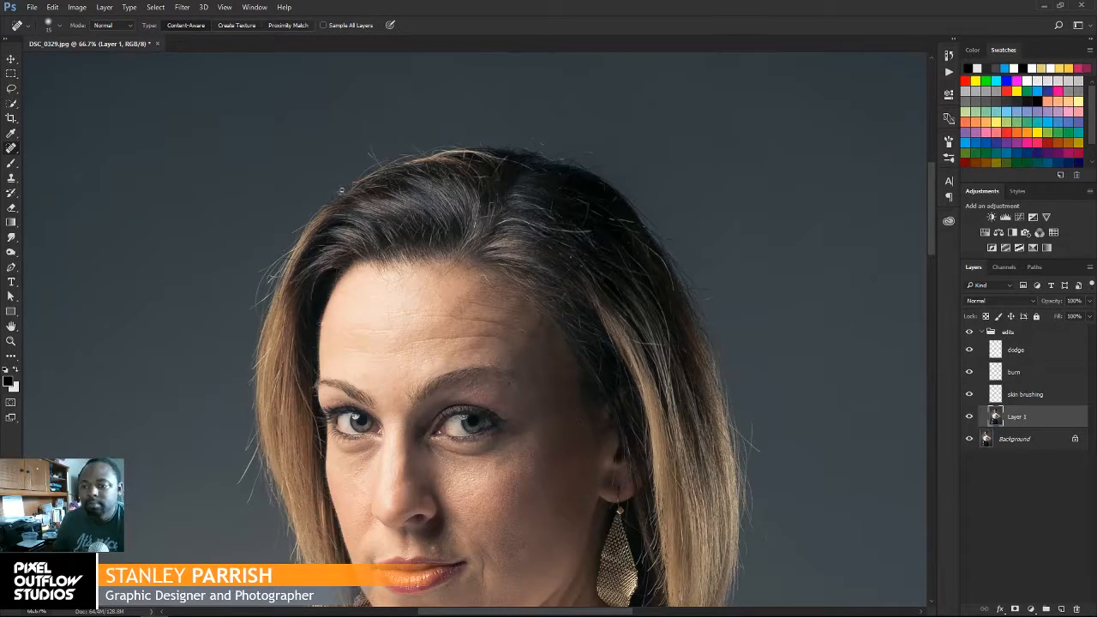
left_click_drag(370, 142, 375, 160)
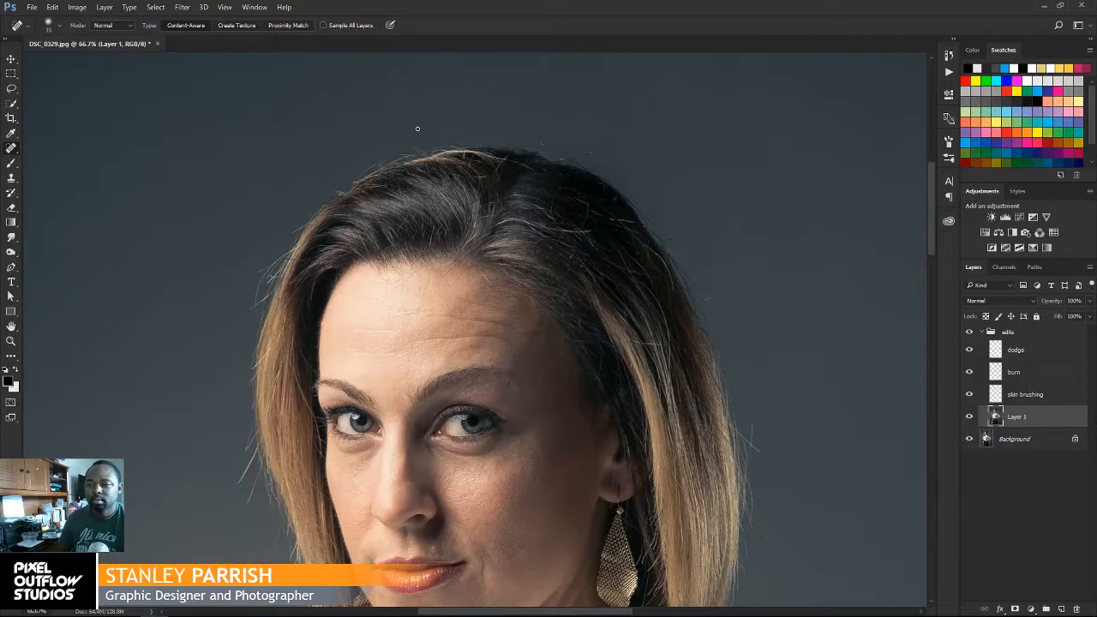
left_click_drag(413, 127, 436, 143)
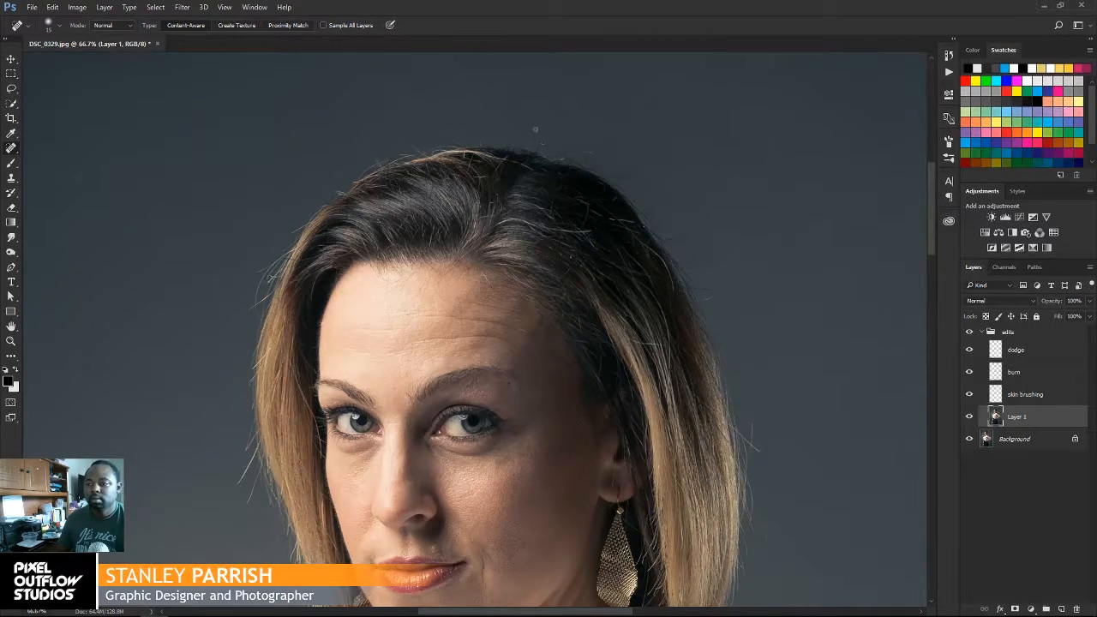
Step: Heal away the stray hairs above the crown and along the upper dark side of the hair with the Spot Healing Brush
left_click_drag(534, 128, 531, 152)
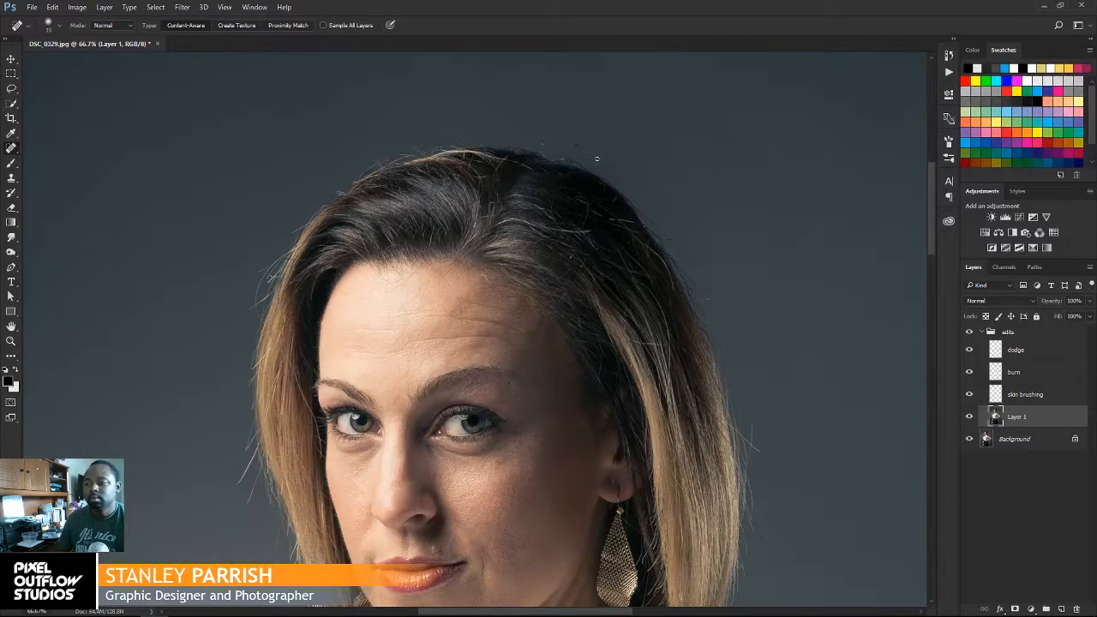
mouse_move(597, 159)
left_mouse_down()
mouse_move(576, 155)
mouse_move(617, 166)
mouse_move(593, 169)
mouse_move(614, 179)
mouse_move(607, 165)
mouse_move(602, 173)
left_mouse_up()
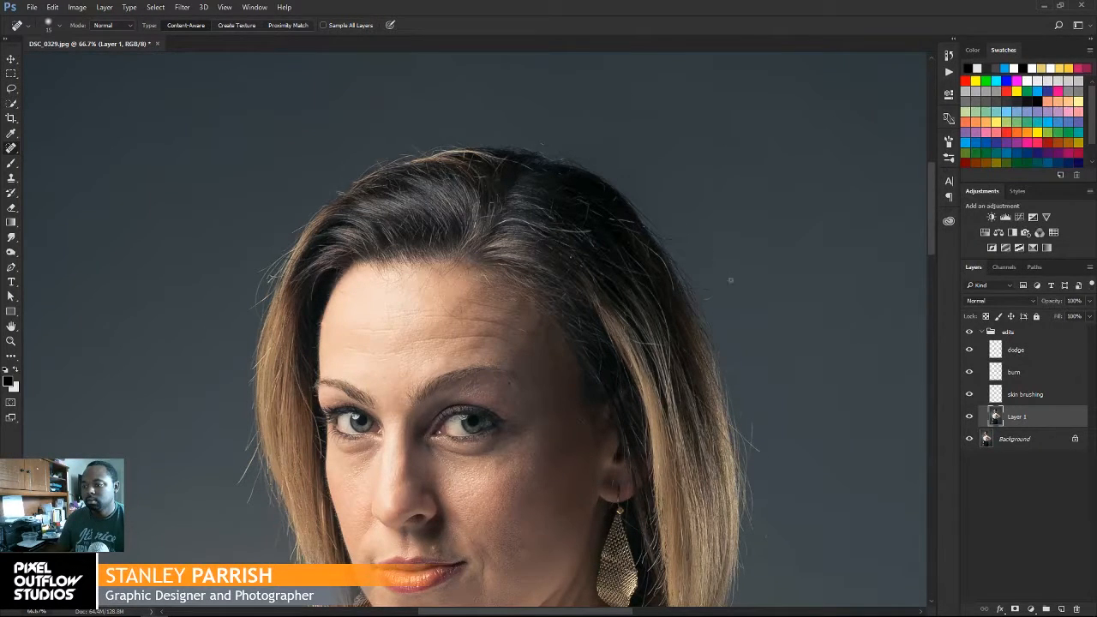
mouse_move(763, 282)
left_mouse_down()
mouse_move(684, 262)
mouse_move(703, 254)
mouse_move(670, 239)
mouse_move(695, 258)
mouse_move(662, 242)
left_mouse_up()
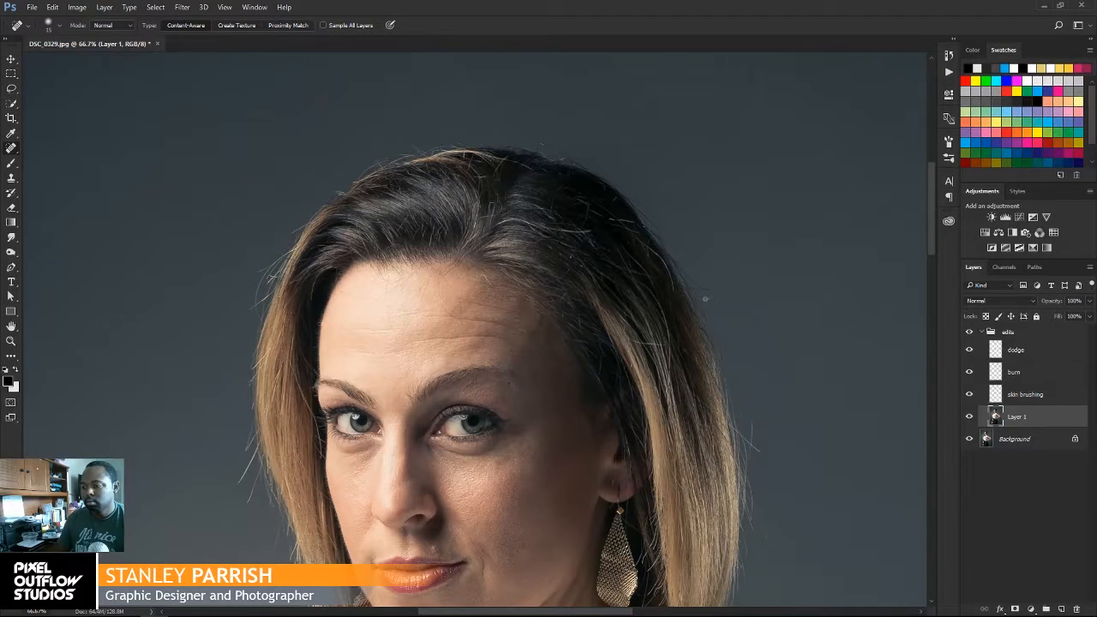
mouse_move(705, 298)
left_mouse_down()
mouse_move(715, 289)
mouse_move(687, 286)
left_mouse_up()
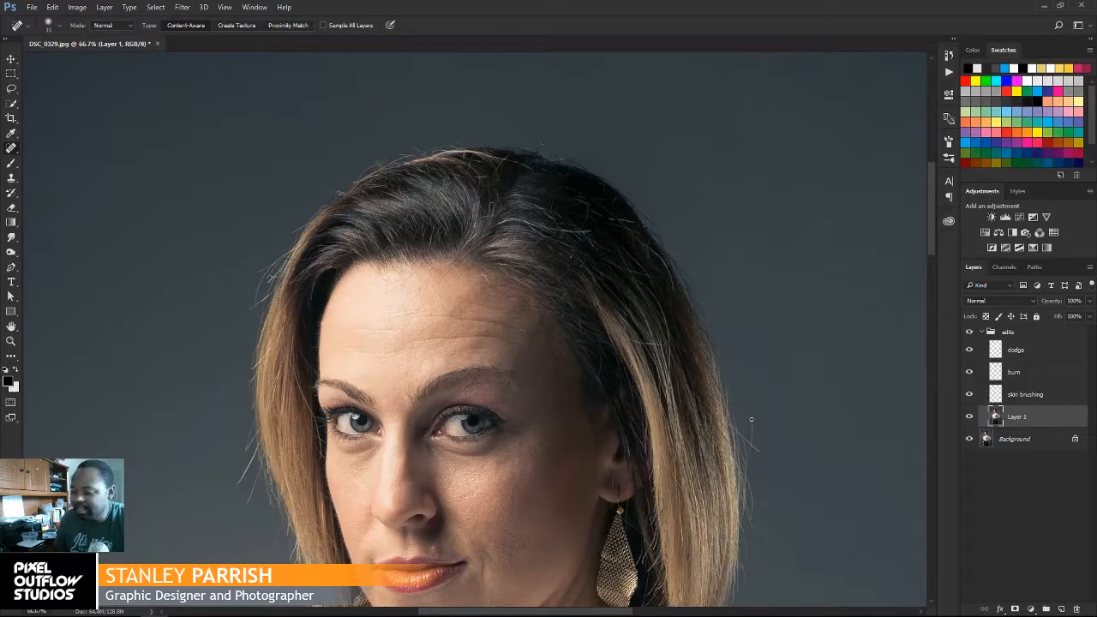
Step: Heal away the flyaway strands sticking out from the lower hair lengths on both sides of the face
left_click_drag(751, 419, 752, 446)
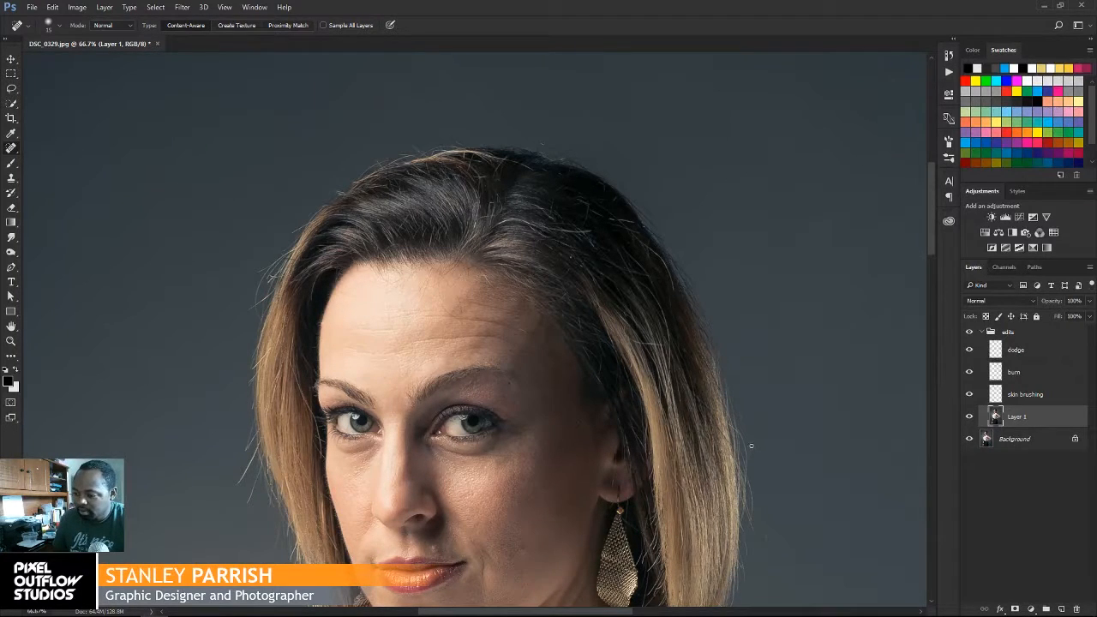
left_click_drag(751, 446, 750, 459)
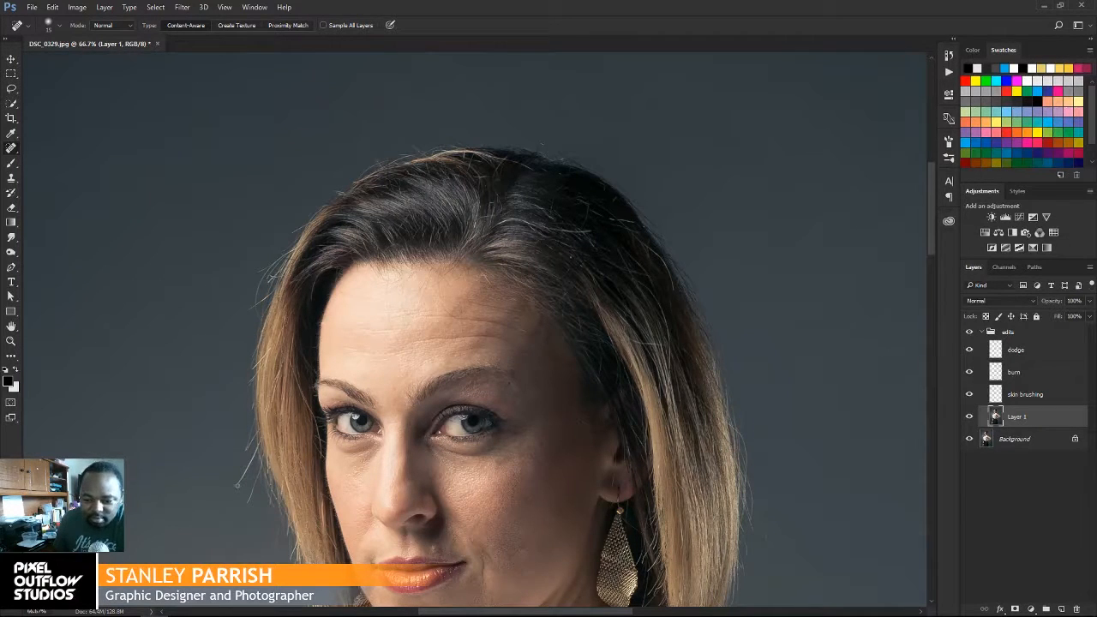
left_click_drag(236, 483, 257, 448)
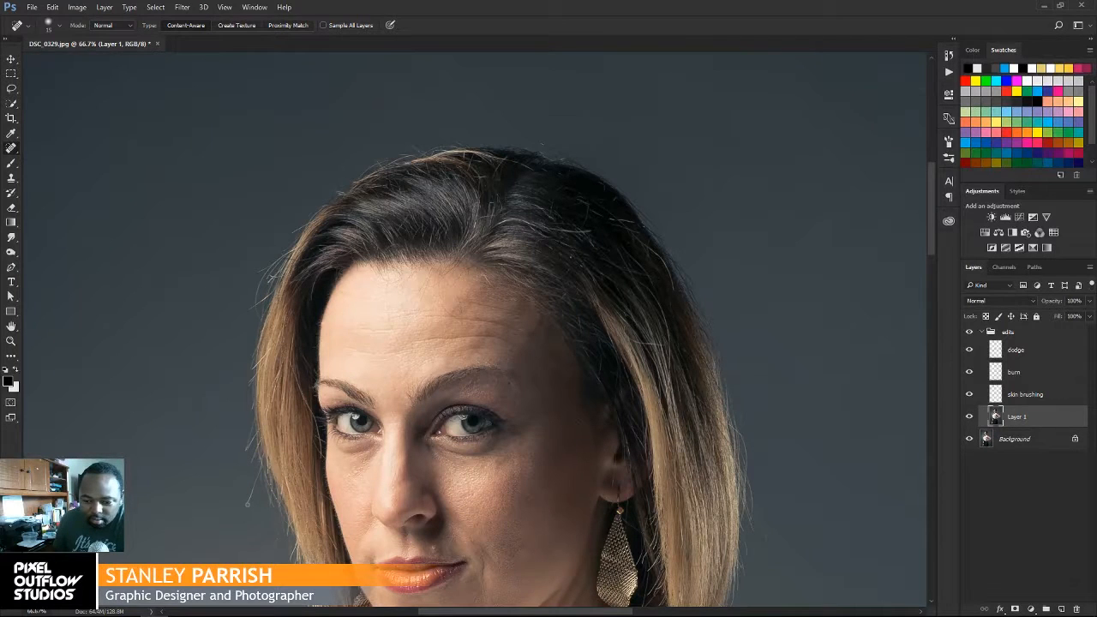
left_click_drag(248, 503, 264, 467)
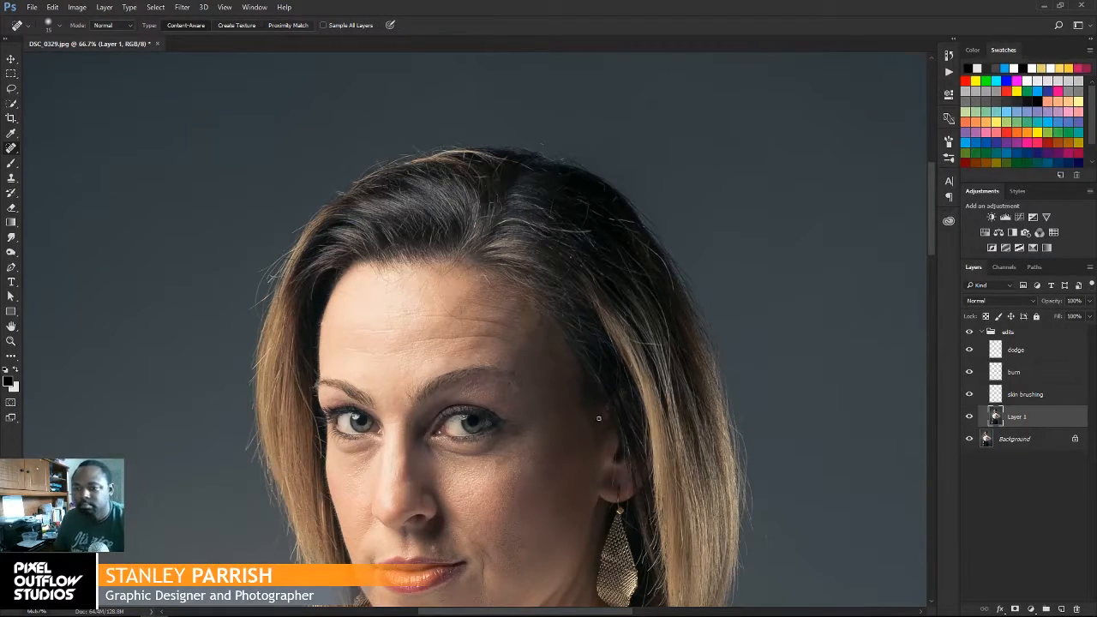
Step: Reduce the Spot Healing Brush size to 10 and heal the fine mark in the middle of the forehead
left_click_drag(565, 440, 582, 264)
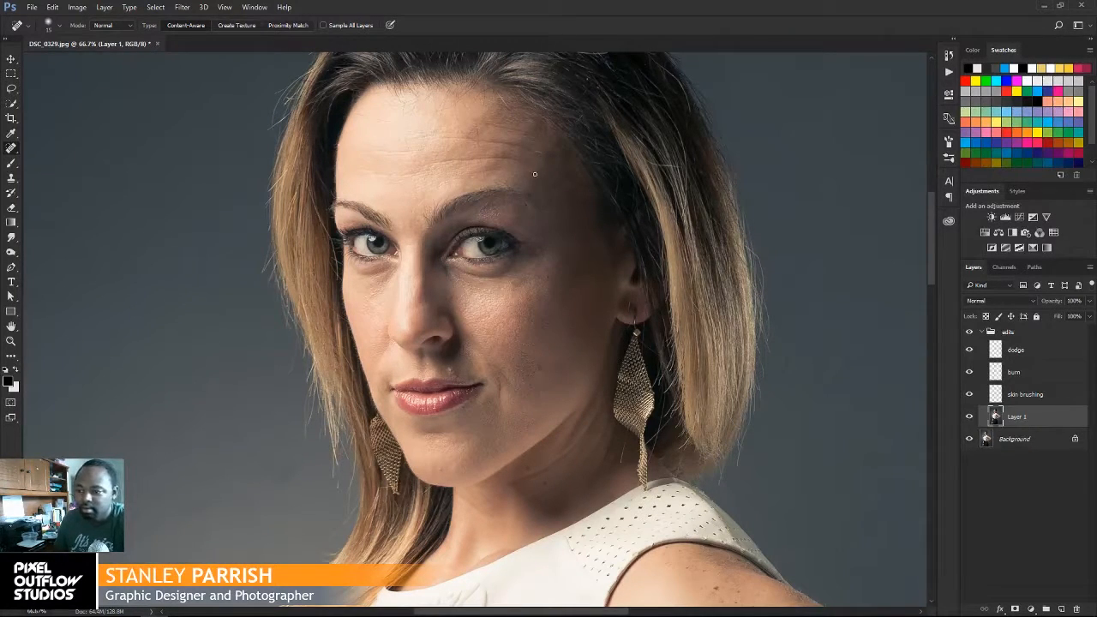
left_click_drag(535, 174, 518, 217)
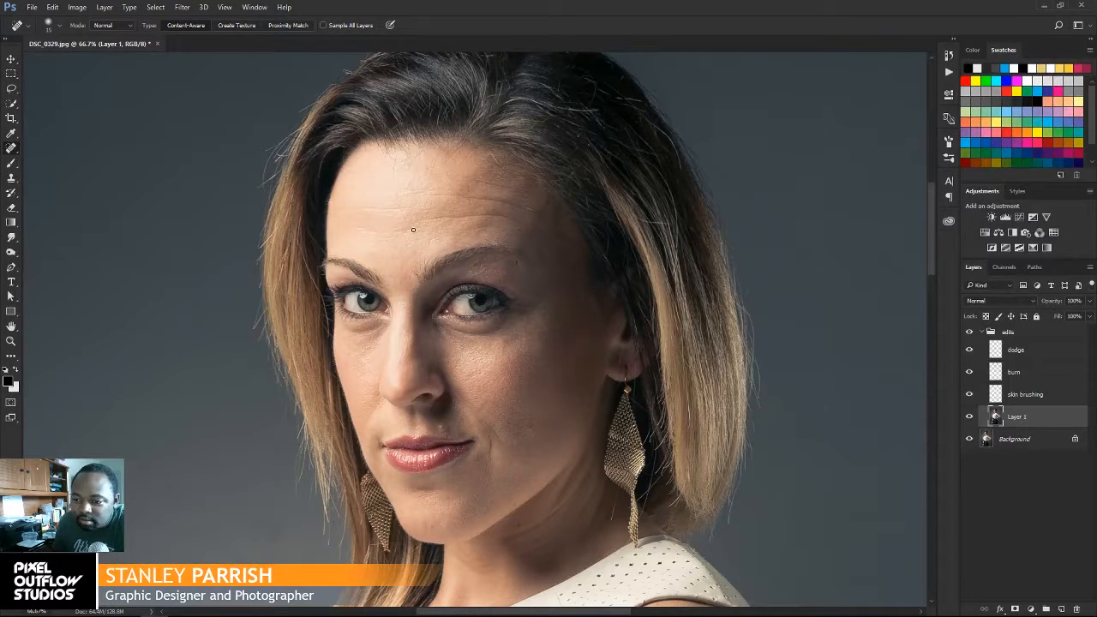
key("bracketleft")
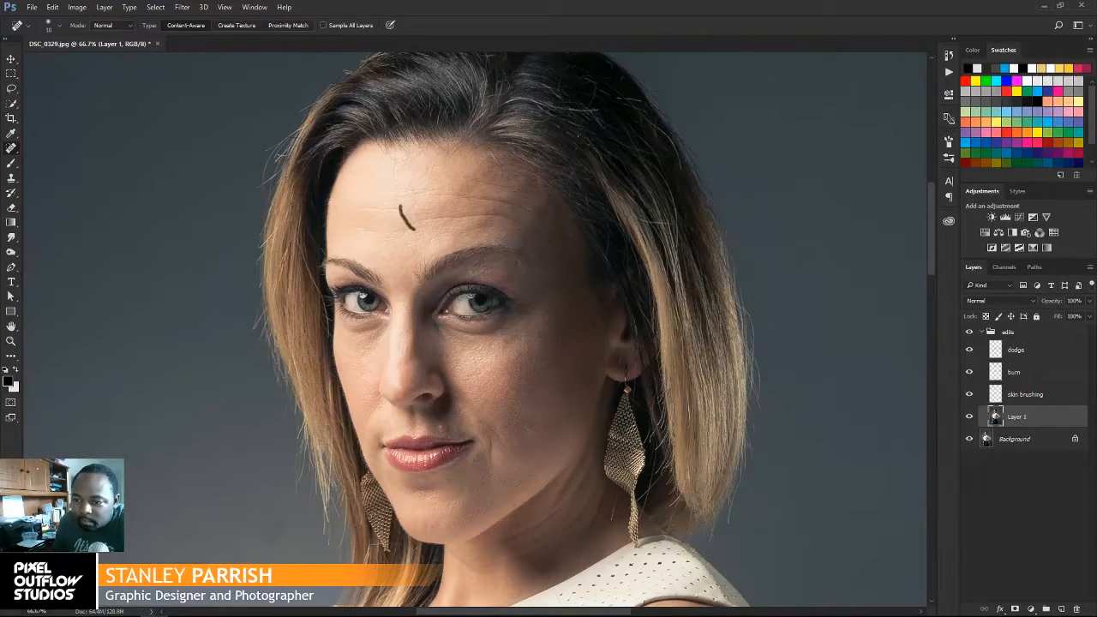
left_click_drag(399, 200, 395, 190)
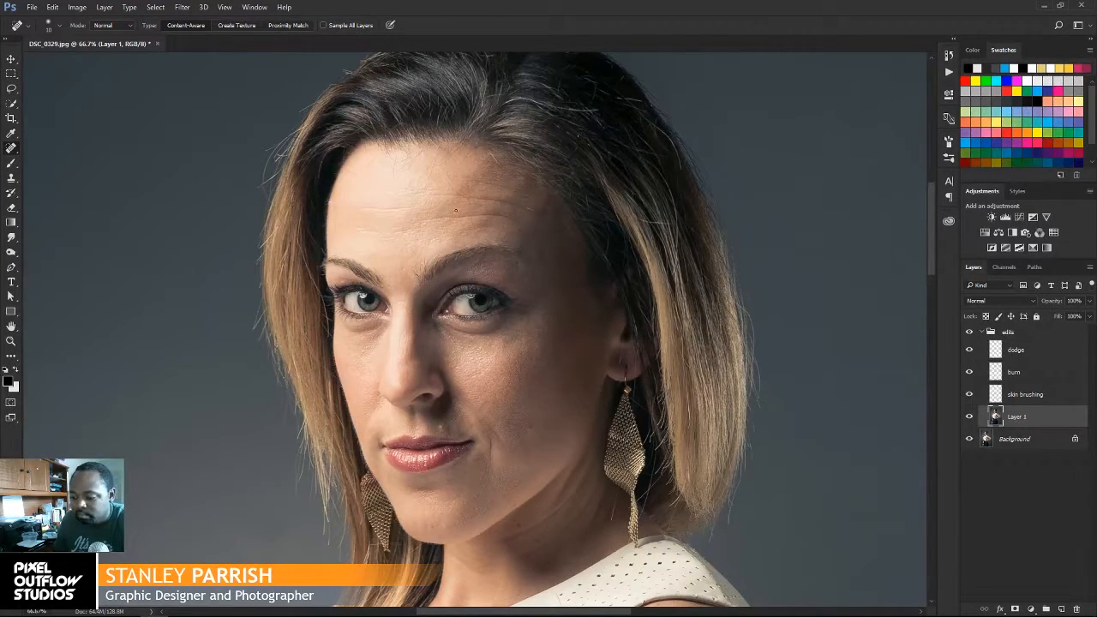
Step: Heal the fine baby hairs and small blemishes across the forehead below the hairline and above the shadowed eye
key("ctrl+plus")
left_click_drag(495, 177, 521, 284)
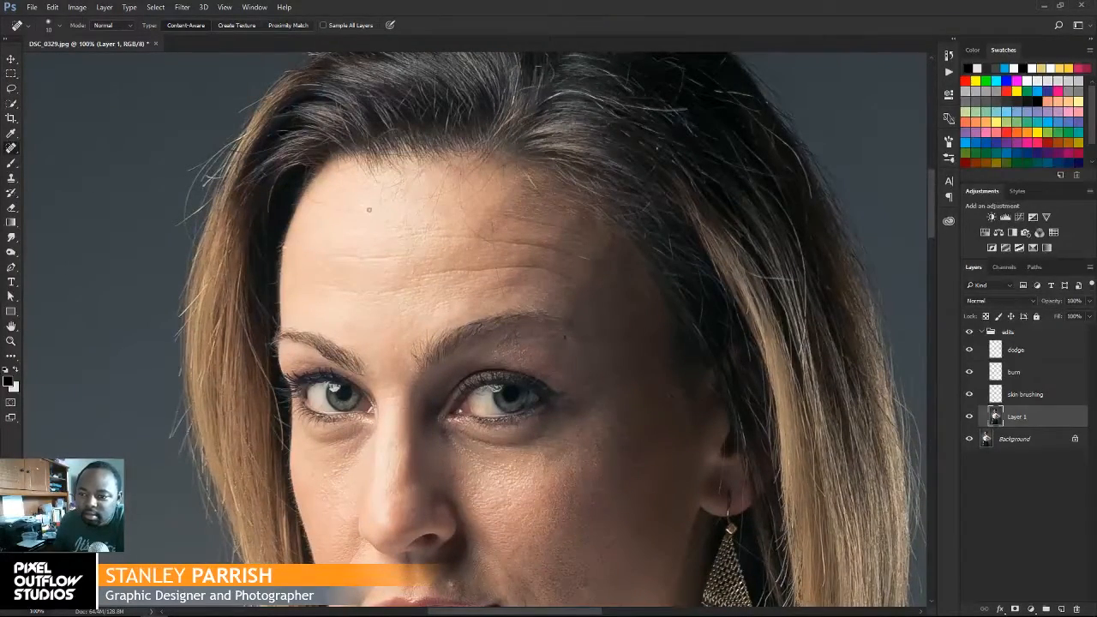
mouse_move(368, 209)
left_mouse_down()
mouse_move(310, 201)
mouse_move(317, 179)
left_mouse_up()
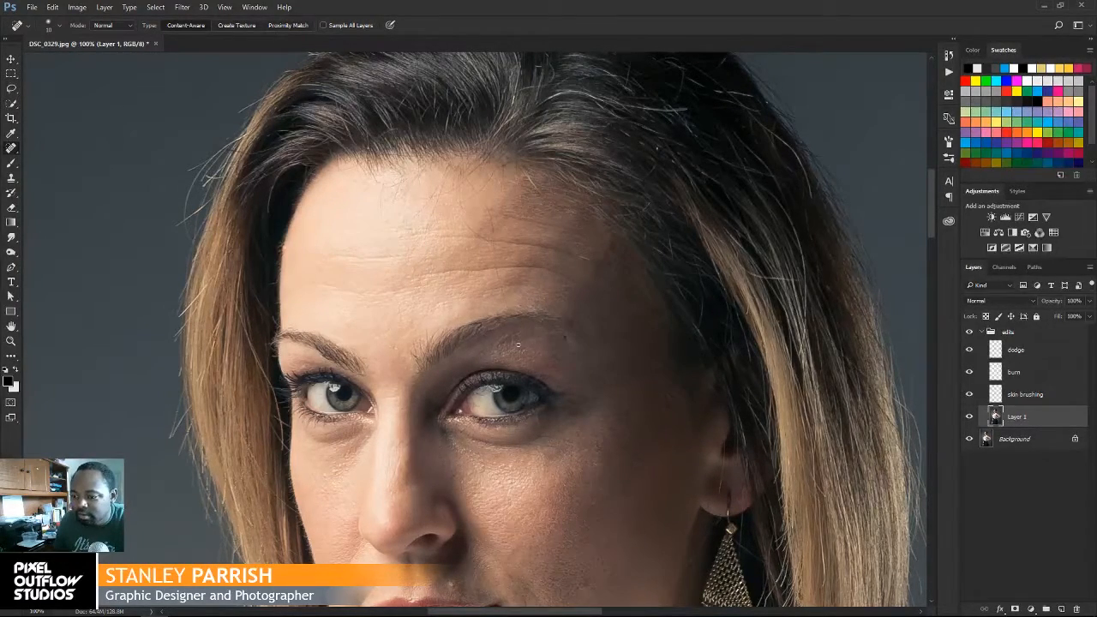
mouse_move(518, 346)
left_mouse_down()
mouse_move(487, 210)
mouse_move(466, 177)
left_mouse_up()
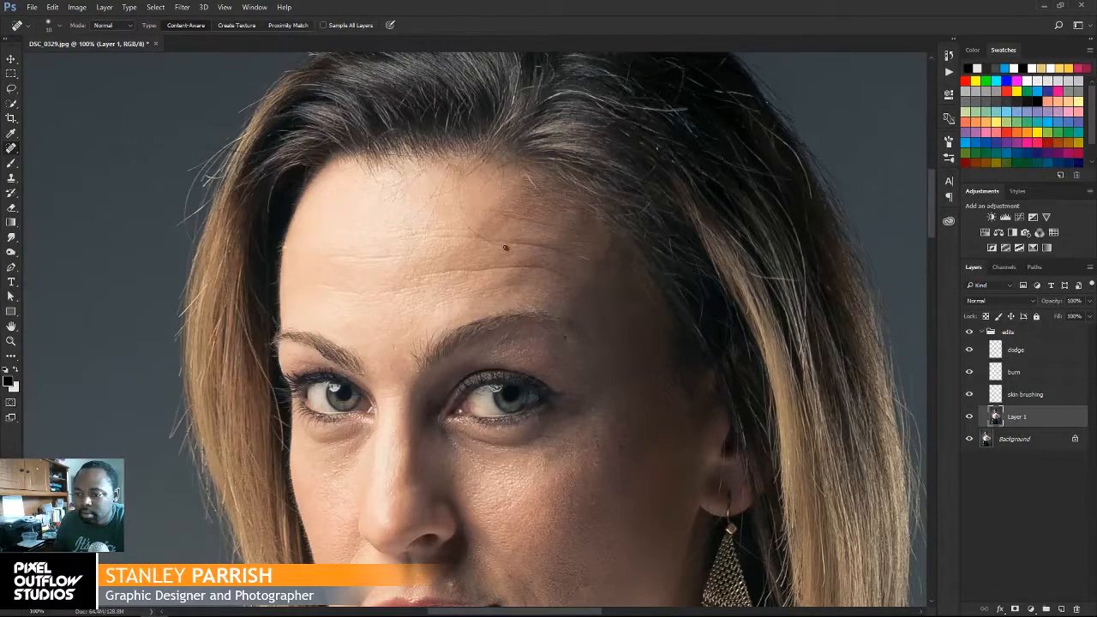
mouse_move(505, 248)
left_mouse_down()
mouse_move(462, 222)
mouse_move(459, 193)
mouse_move(461, 184)
mouse_move(468, 199)
mouse_move(497, 171)
left_mouse_up()
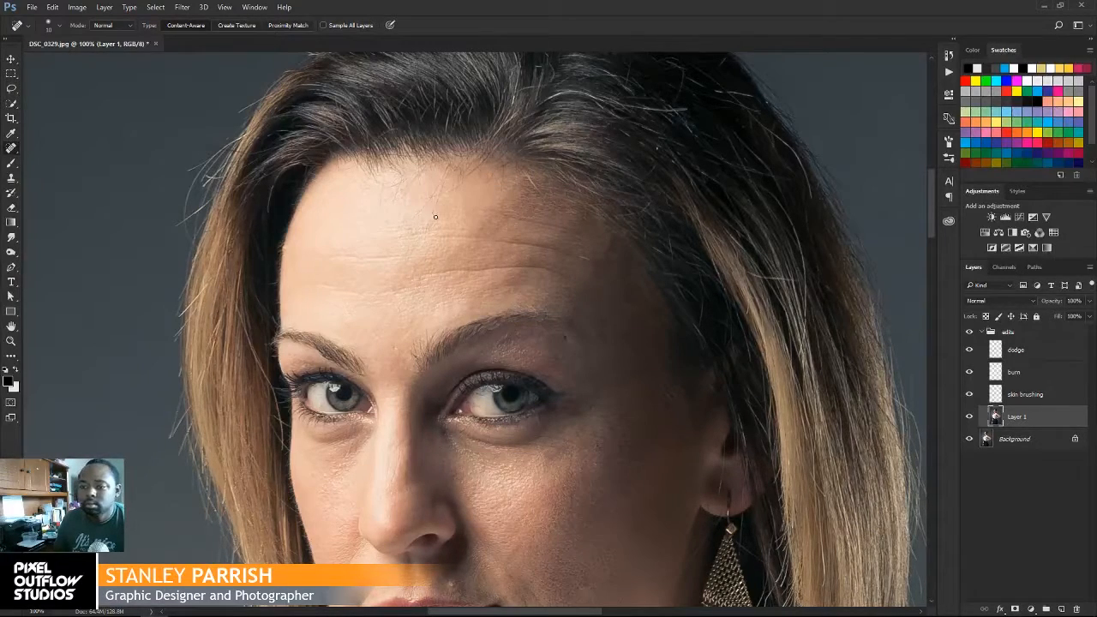
left_click_drag(425, 232, 449, 172)
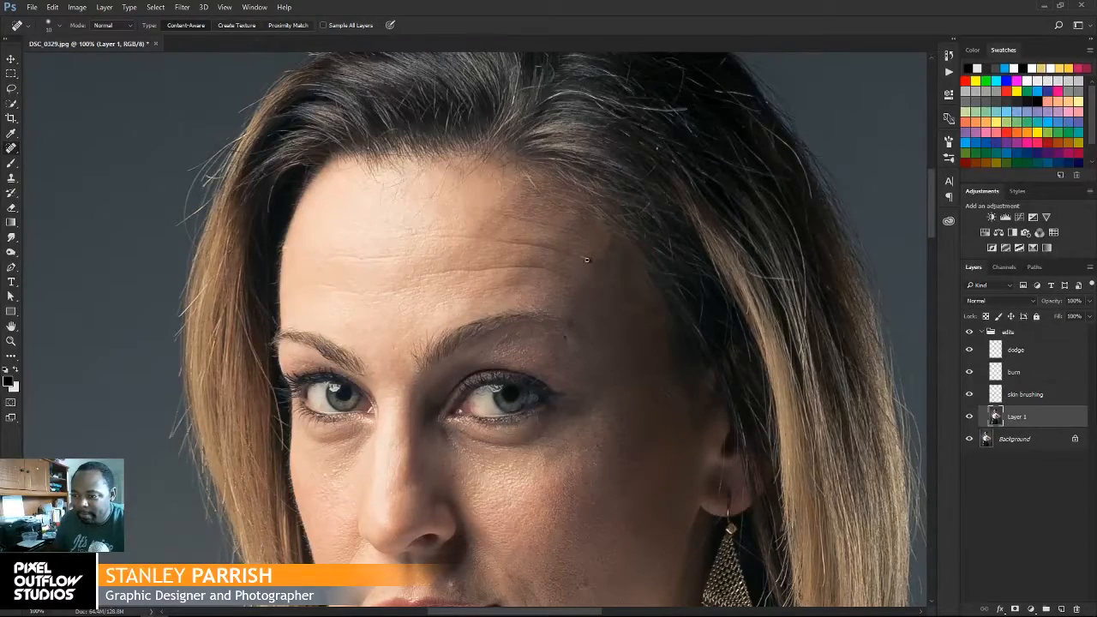
Step: Adjust the Spot Healing Brush size and paint over the horizontal forehead creases above the shadowed eyebrow
mouse_move(598, 340)
left_mouse_down()
mouse_move(585, 252)
mouse_move(595, 197)
mouse_move(577, 247)
mouse_move(608, 246)
left_mouse_up()
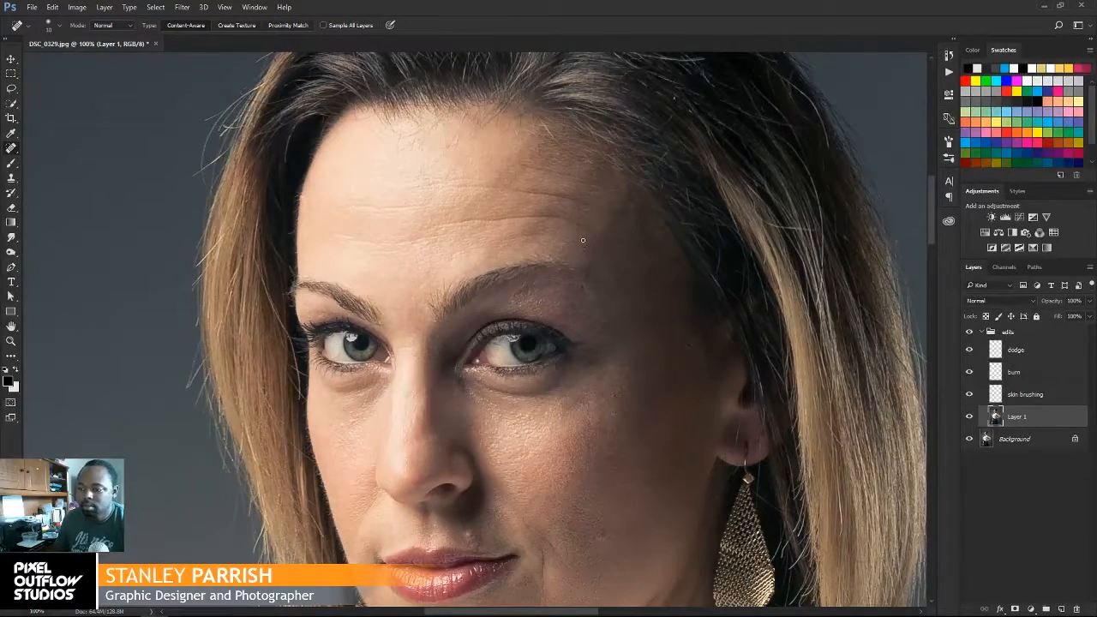
key("bracketright")
key("bracketleft")
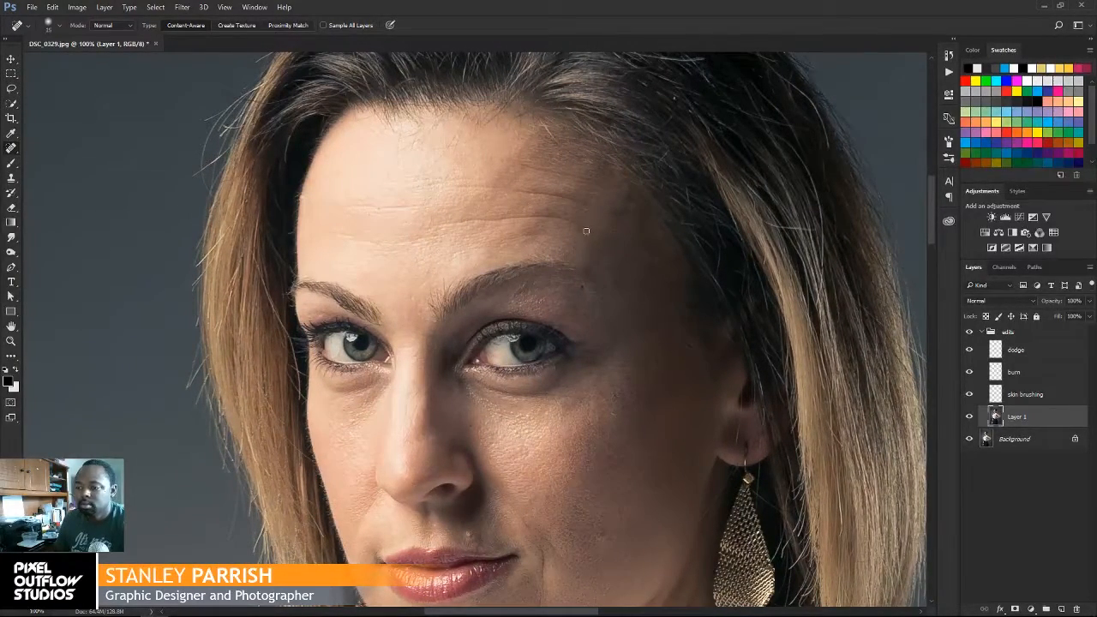
key("bracketleft")
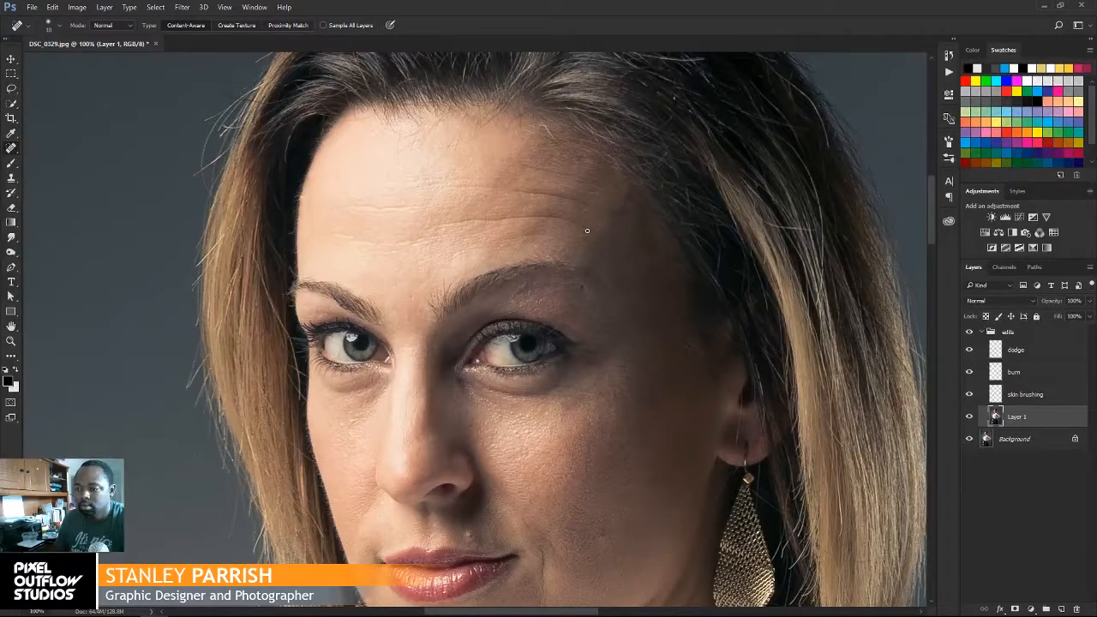
mouse_move(587, 230)
left_mouse_down()
mouse_move(538, 216)
mouse_move(460, 220)
left_mouse_up()
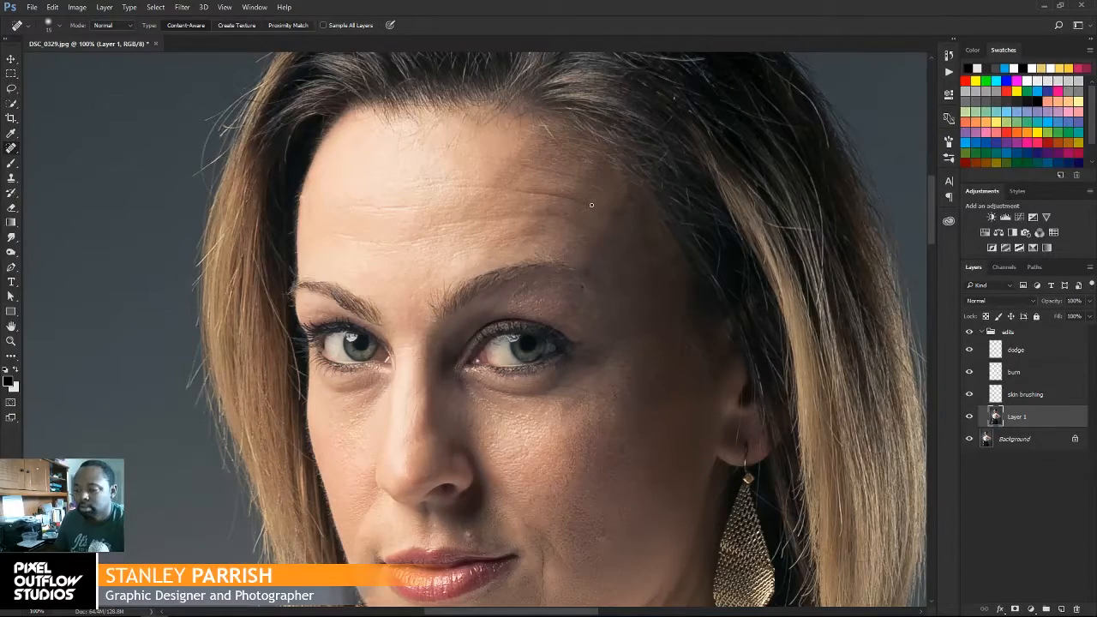
left_click_drag(583, 203, 512, 191)
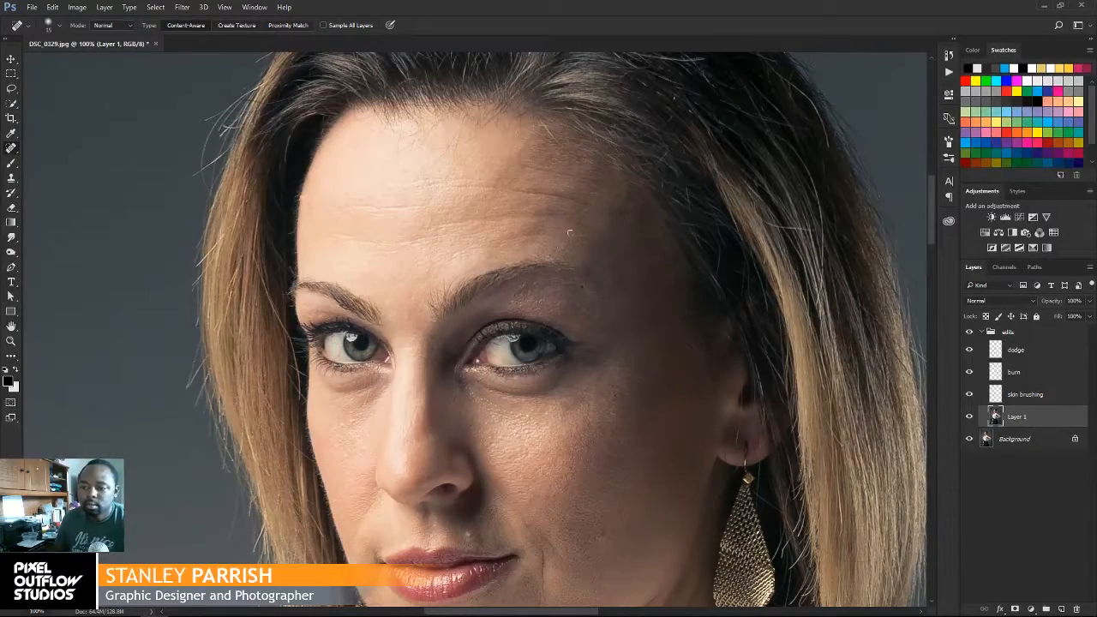
Step: Heal the upper crease near the temple and the horizontal lines across the lit side of the forehead
left_click_drag(515, 163, 592, 187)
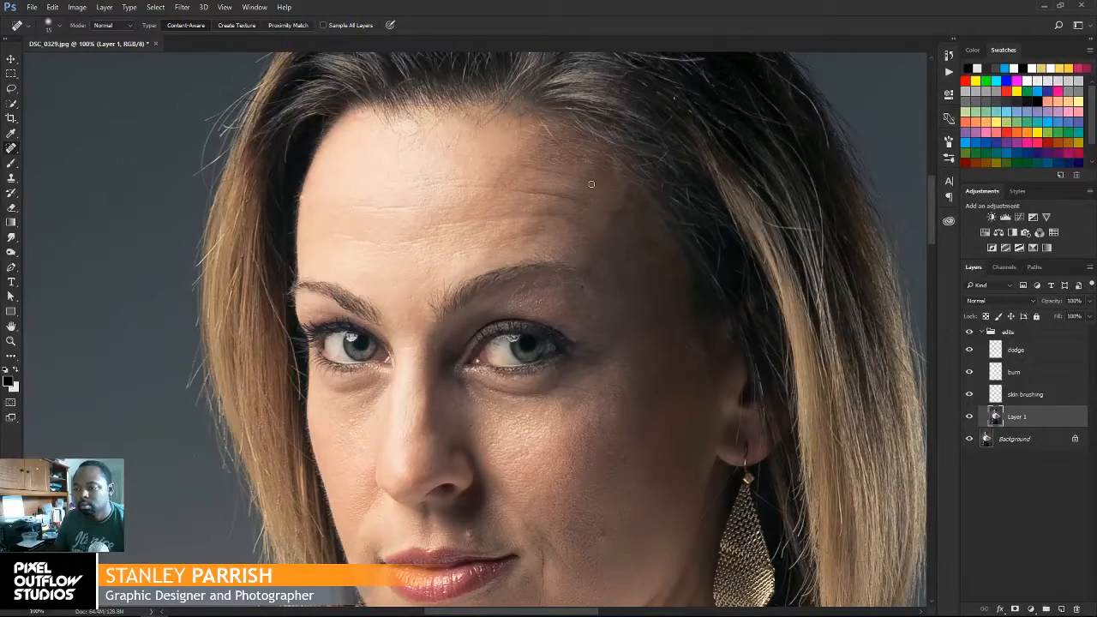
left_click_drag(585, 180, 556, 175)
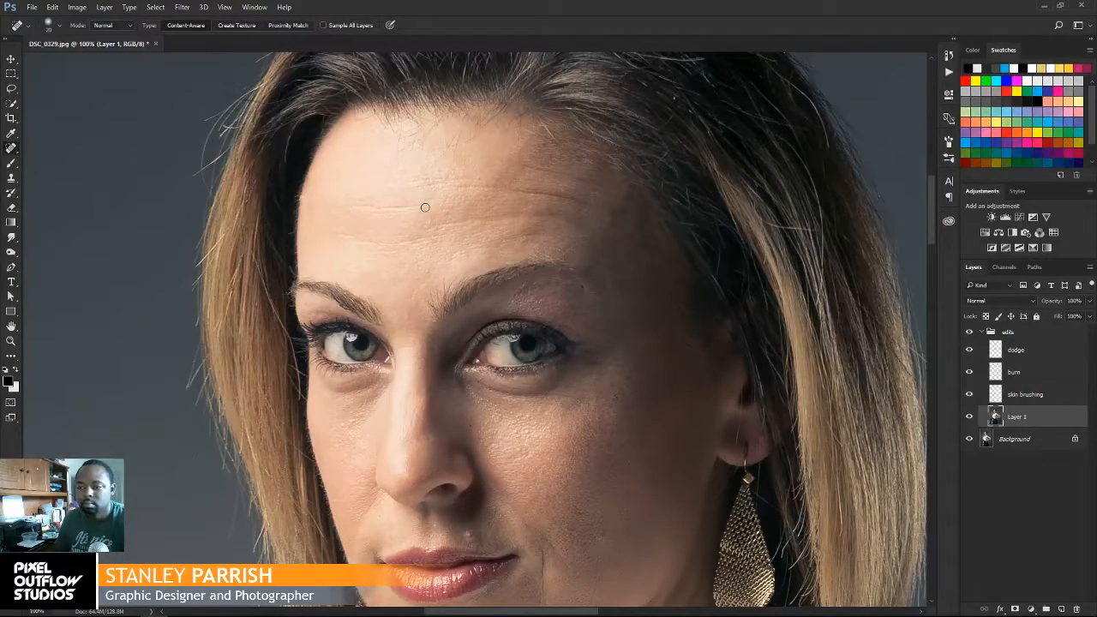
left_click_drag(425, 208, 371, 209)
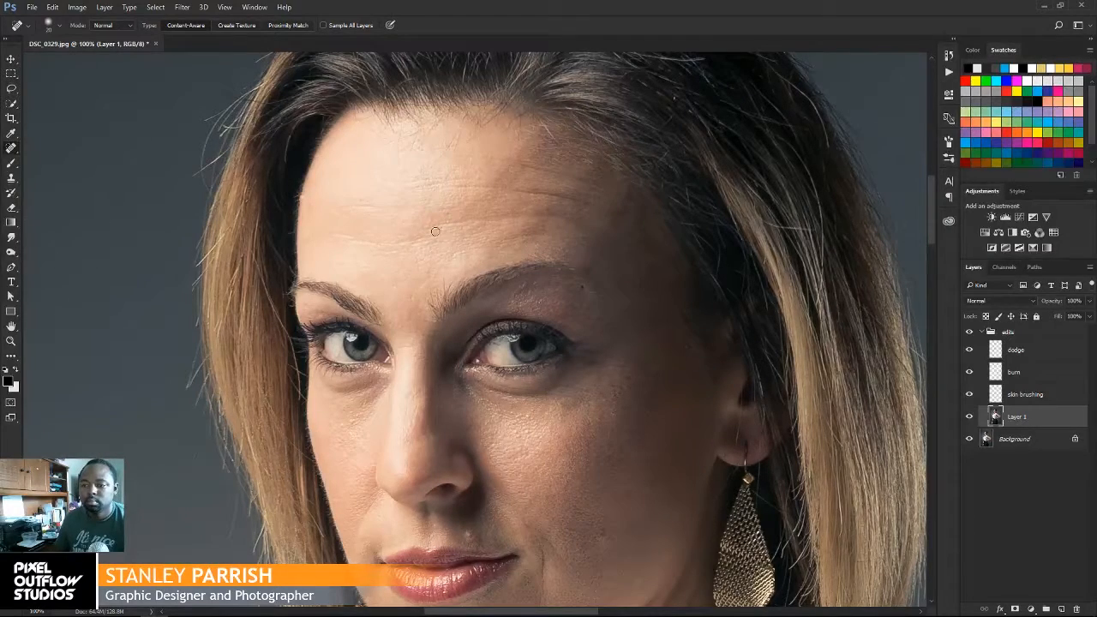
left_click_drag(446, 237, 336, 237)
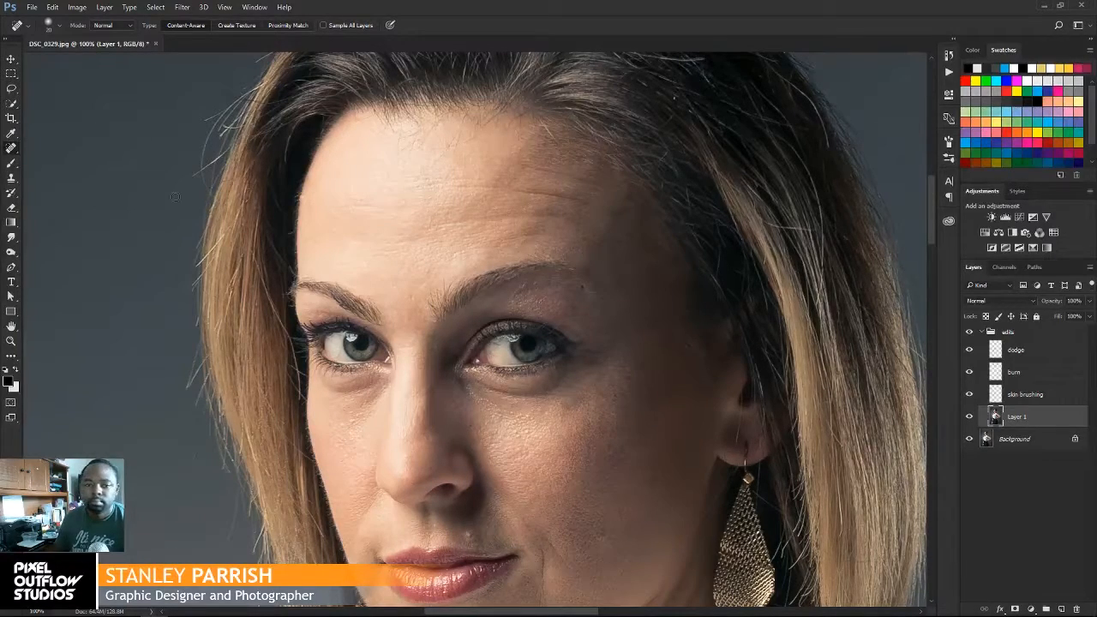
Step: Patch the long crease above the shadowed eyebrow with smoother forehead skin using the Patch Tool, and clear the selection
right_click(10, 147)
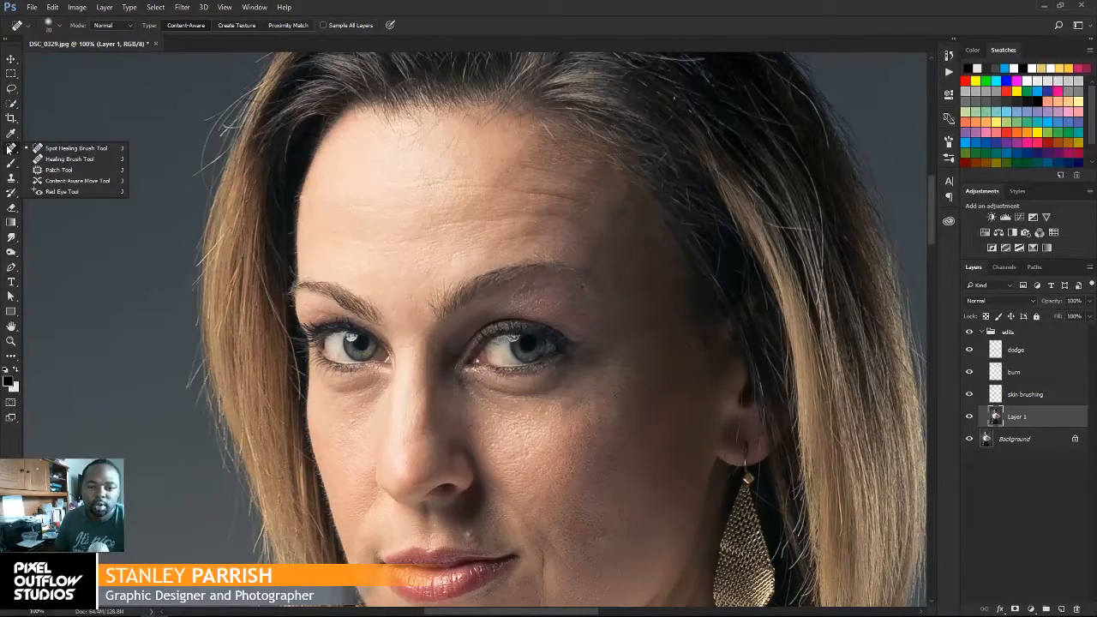
left_click(60, 170)
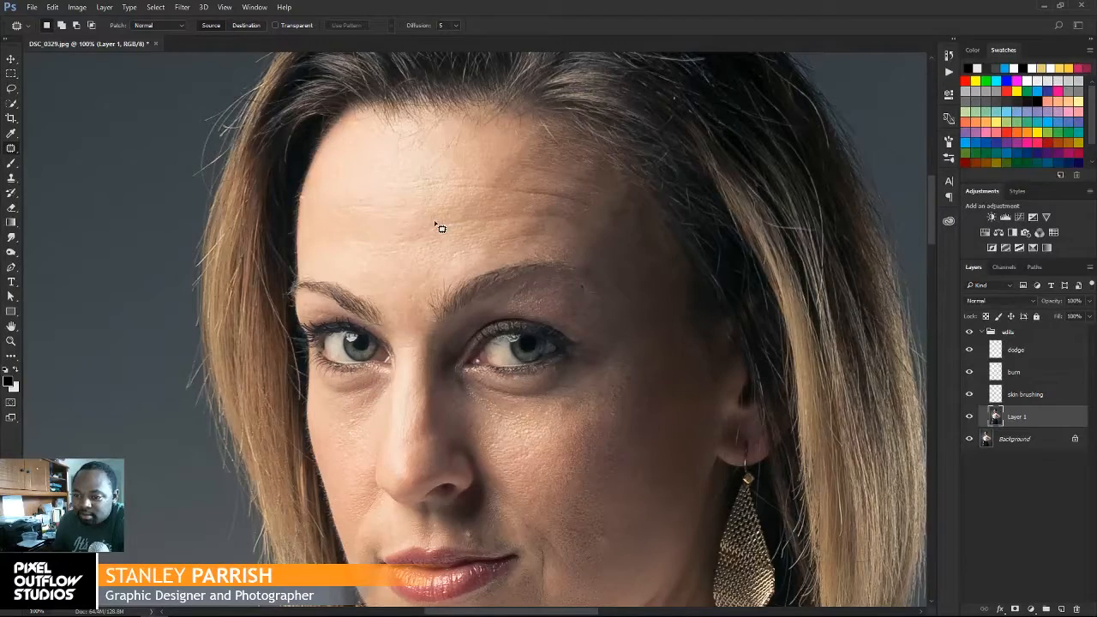
mouse_move(439, 225)
left_mouse_down()
mouse_move(446, 239)
mouse_move(598, 229)
mouse_move(570, 215)
mouse_move(437, 224)
left_mouse_up()
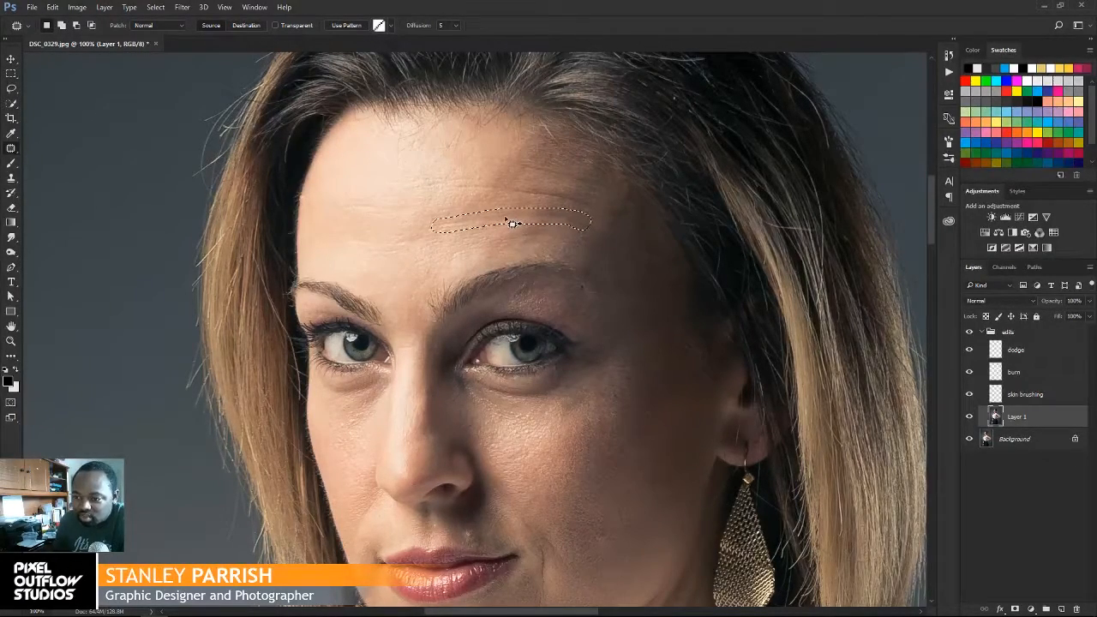
left_click_drag(509, 220, 505, 236)
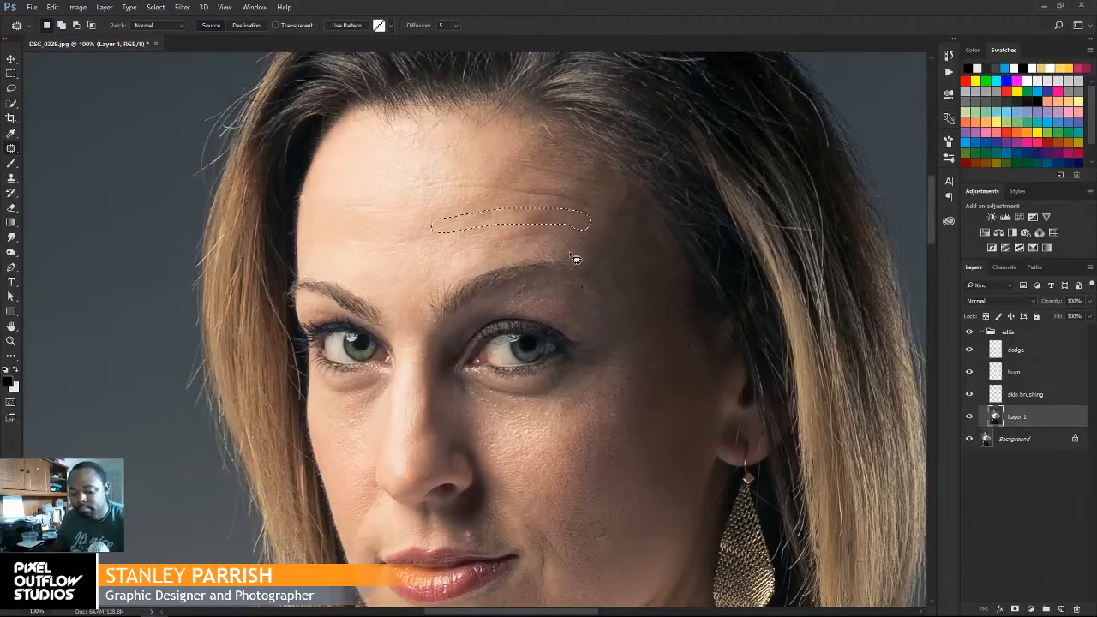
key("ctrl+d")
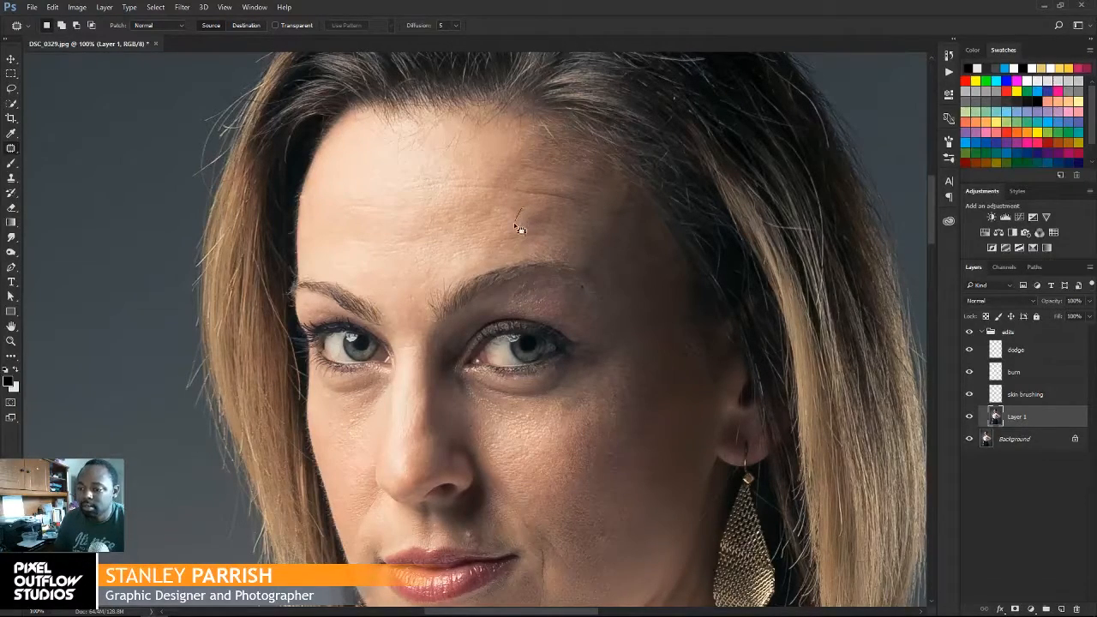
Step: Patch the uneven skin just above the shadowed eyebrow with smoother neighbouring forehead skin, clearing the selection after each patch
mouse_move(510, 237)
left_mouse_down()
mouse_move(548, 237)
mouse_move(557, 206)
mouse_move(526, 206)
mouse_move(542, 229)
mouse_move(483, 226)
left_mouse_up()
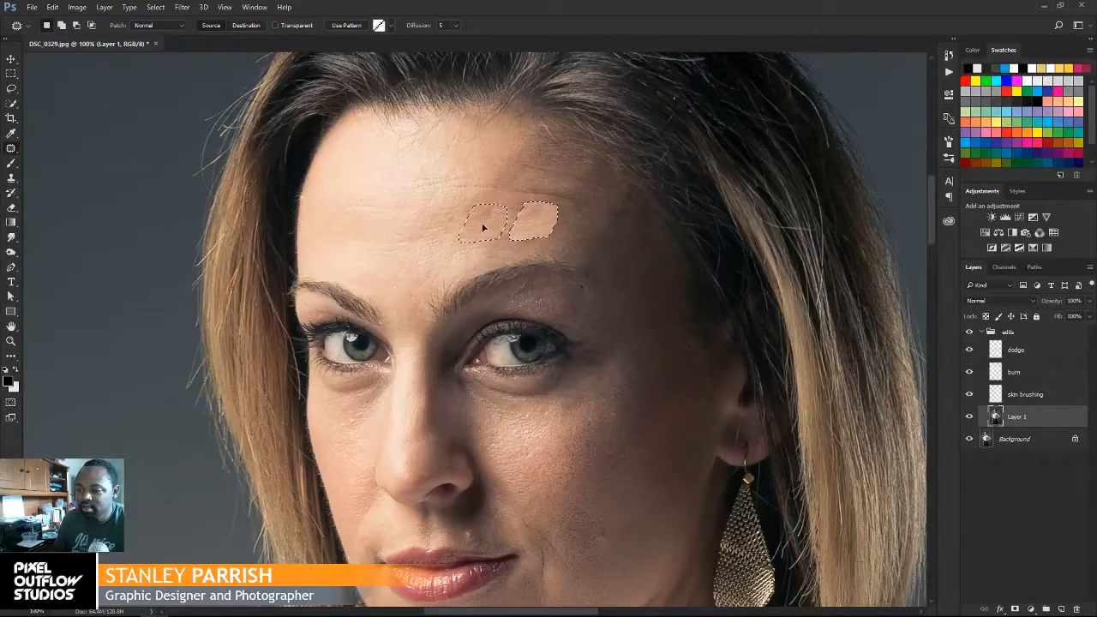
key("ctrl+d")
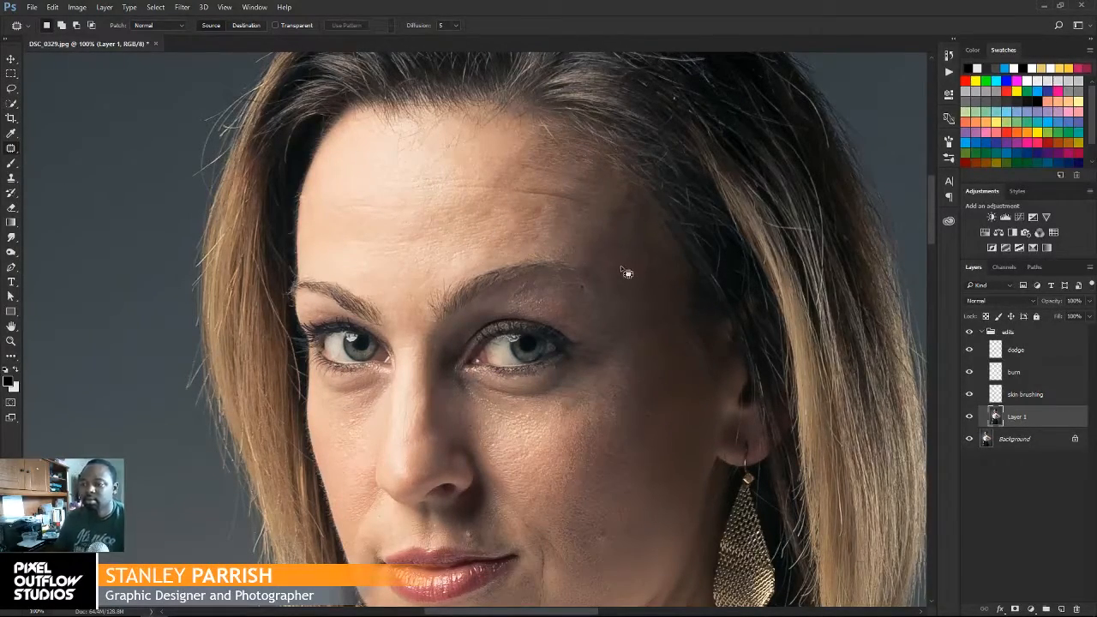
key("ctrl+minus")
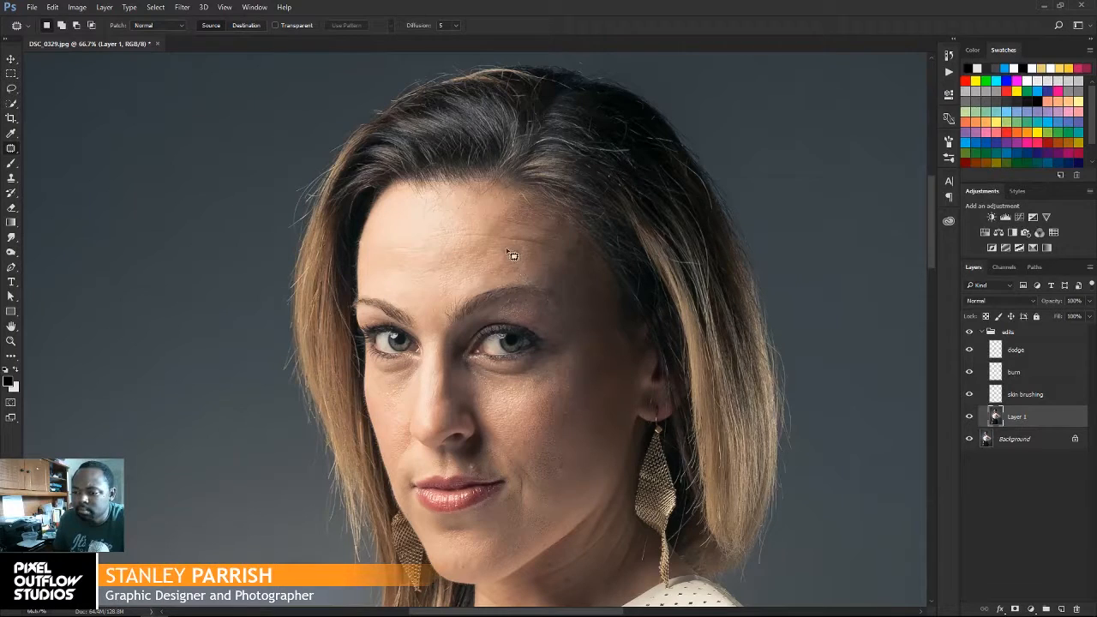
mouse_move(507, 267)
left_mouse_down()
mouse_move(530, 267)
mouse_move(531, 250)
mouse_move(473, 259)
left_mouse_up()
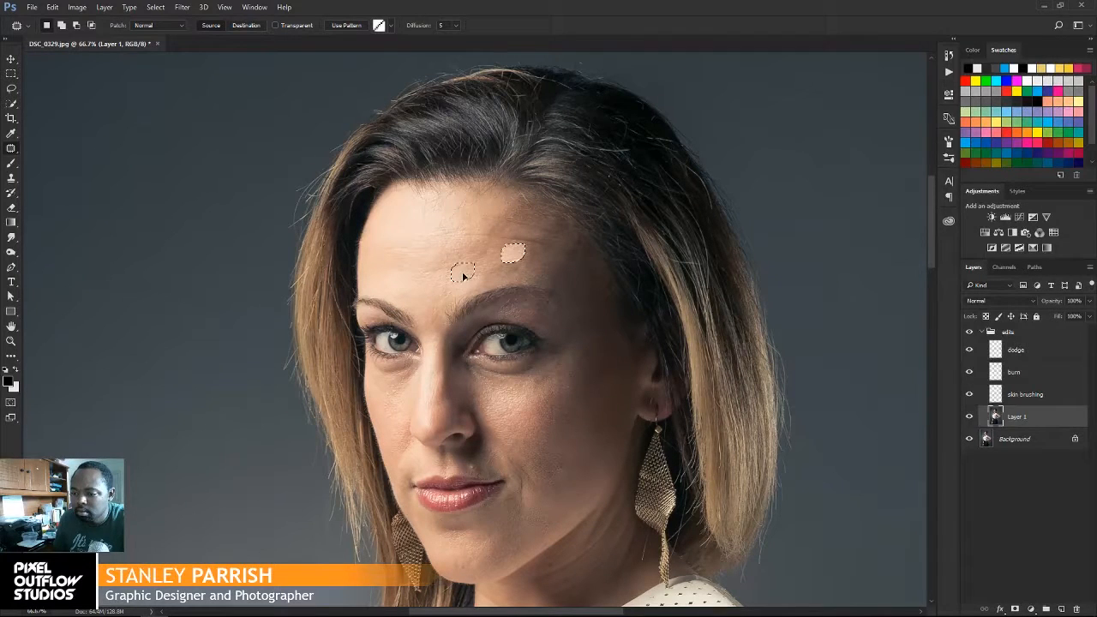
key("ctrl+d")
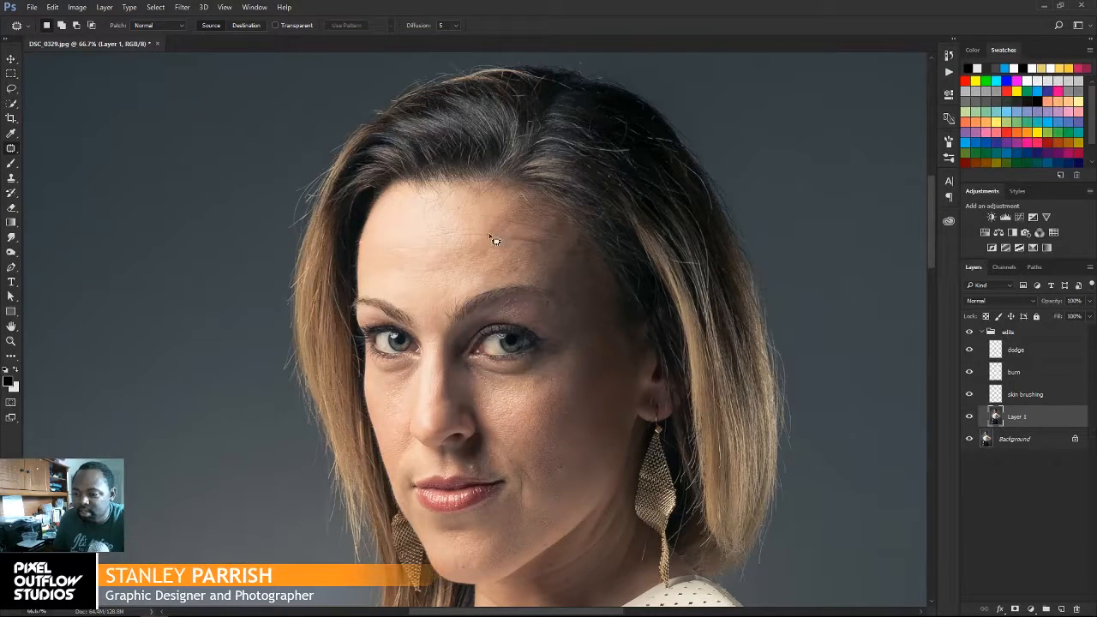
Step: Patch the thin horizontal creases on the shadowed side of the upper forehead with clean nearby skin, and clear the selections
mouse_move(500, 234)
left_mouse_down()
mouse_move(558, 258)
mouse_move(558, 247)
mouse_move(509, 241)
mouse_move(550, 262)
left_mouse_up()
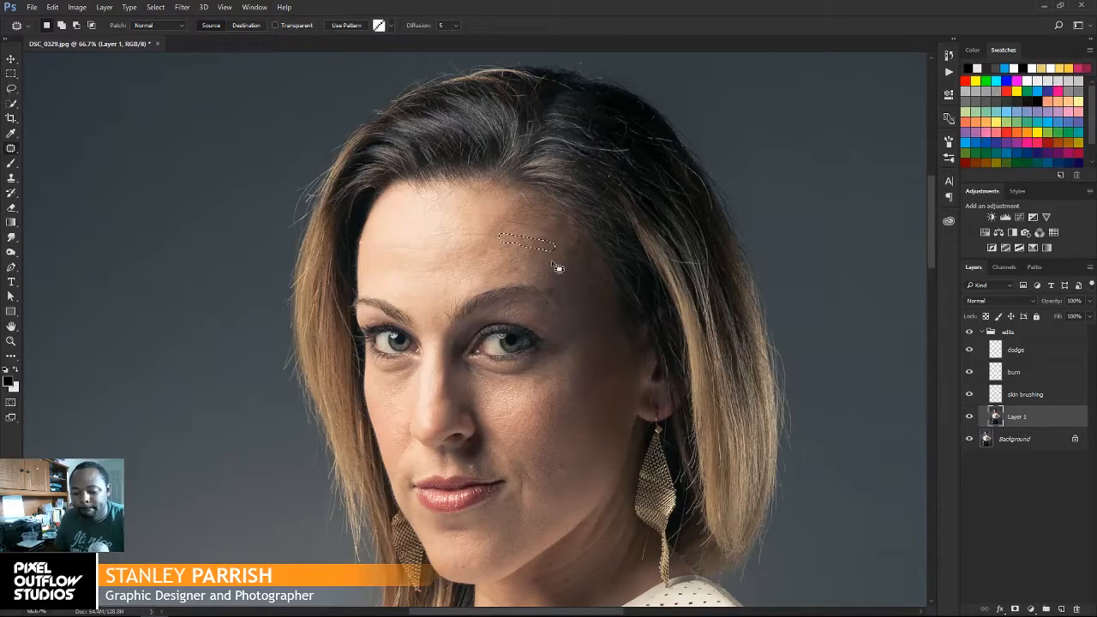
key("ctrl+d")
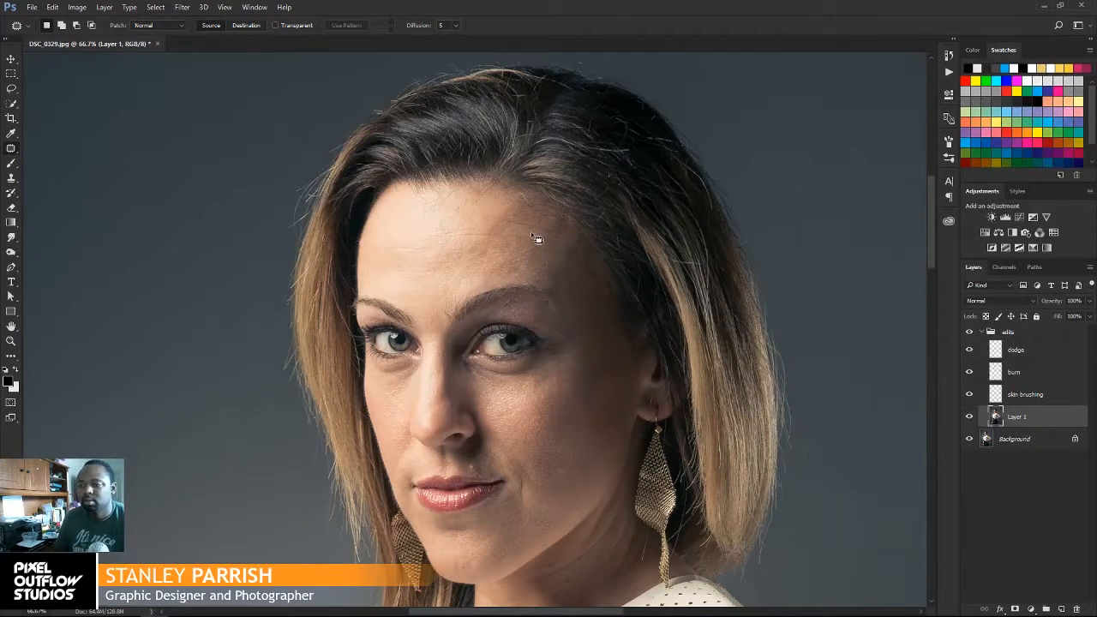
mouse_move(508, 230)
left_mouse_down()
mouse_move(558, 242)
mouse_move(555, 228)
mouse_move(503, 238)
left_mouse_up()
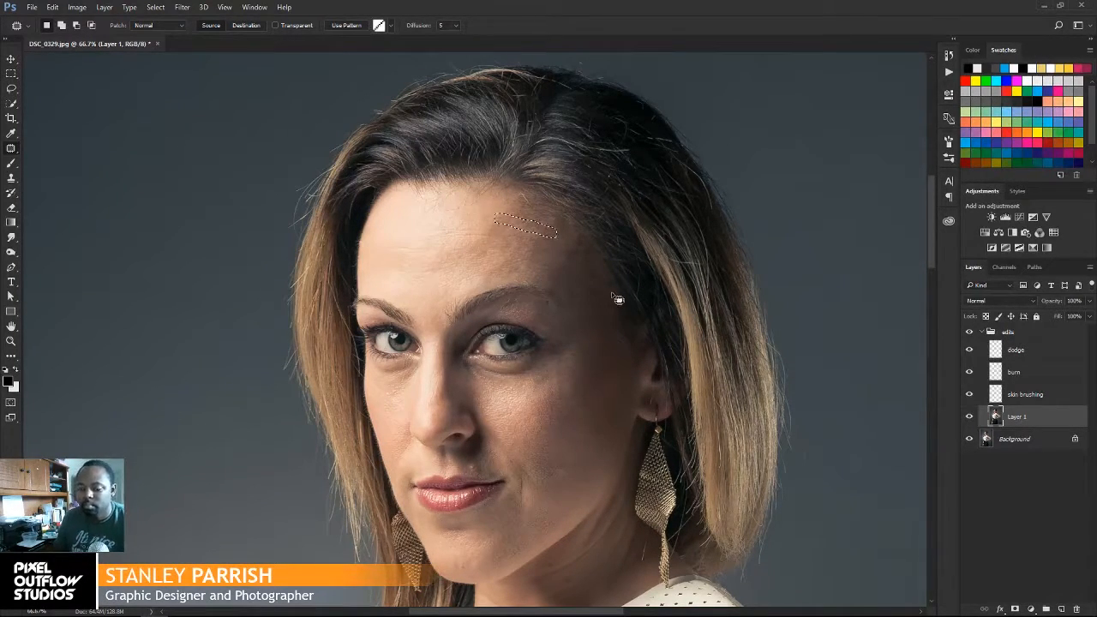
key("ctrl+d")
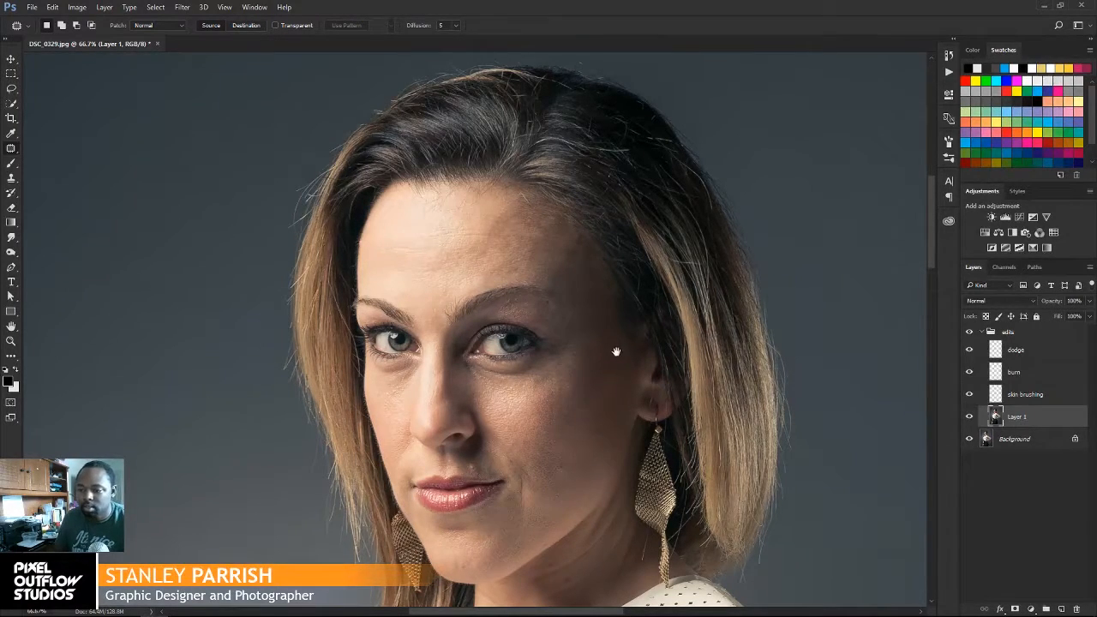
Step: Toggle the edits group's visibility to compare the retouched face with the original, leaving the group visible
left_click_drag(614, 353, 614, 258)
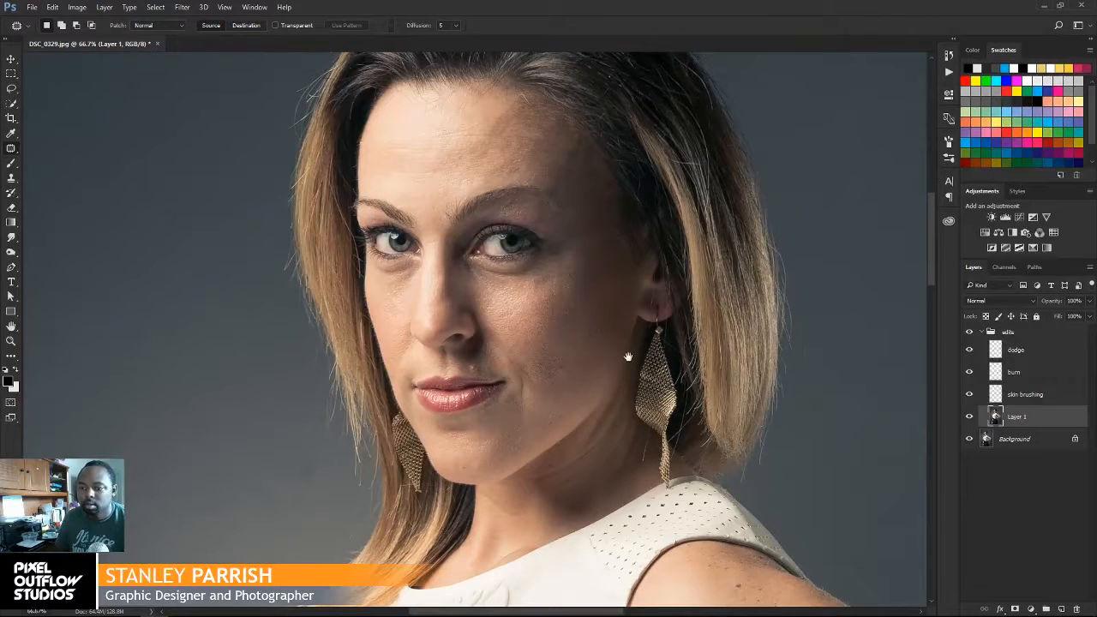
left_click(972, 335)
left_click(972, 335)
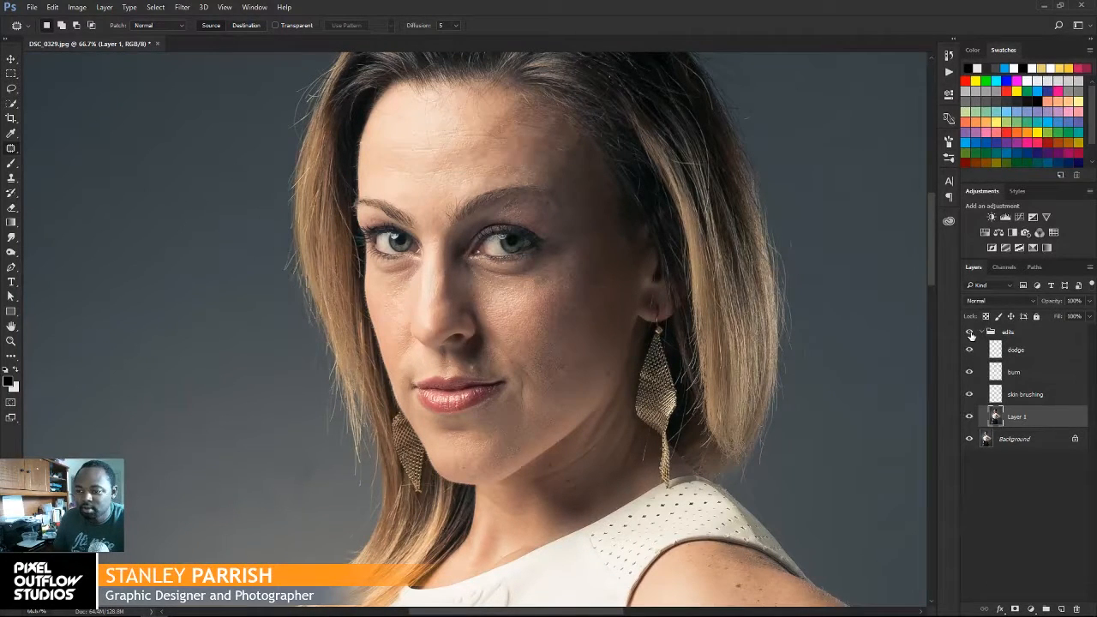
left_click(971, 336)
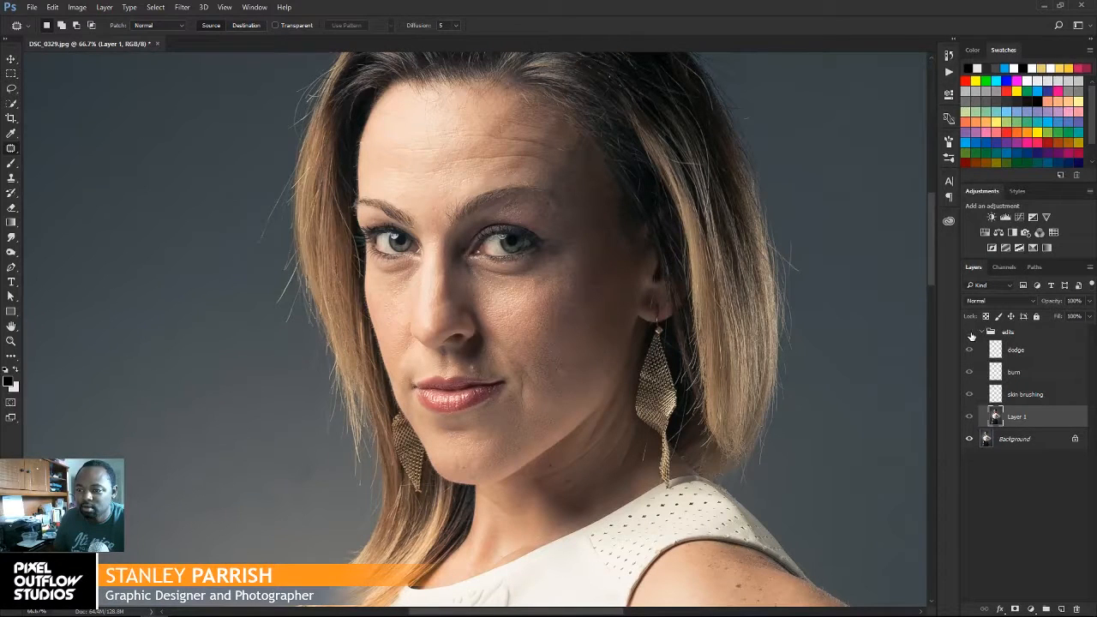
left_click(971, 335)
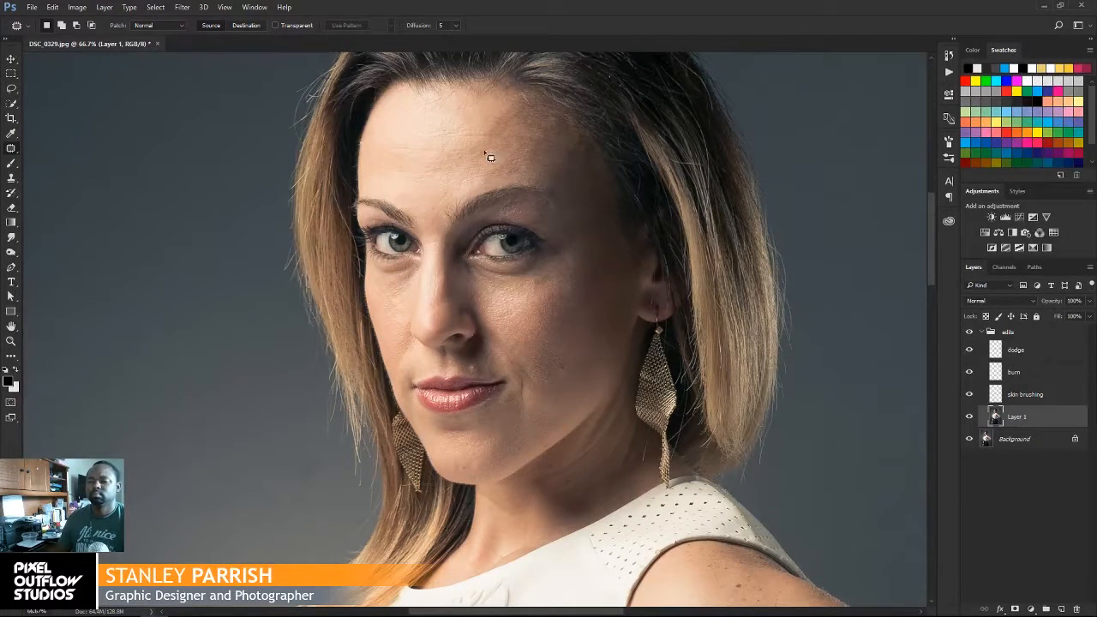
Step: Patch the remaining creases at the centre of the forehead and towards its lit side with smoother skin, and clear each selection
mouse_move(465, 153)
left_mouse_down()
mouse_move(495, 163)
mouse_move(493, 142)
mouse_move(467, 150)
mouse_move(463, 176)
left_mouse_up()
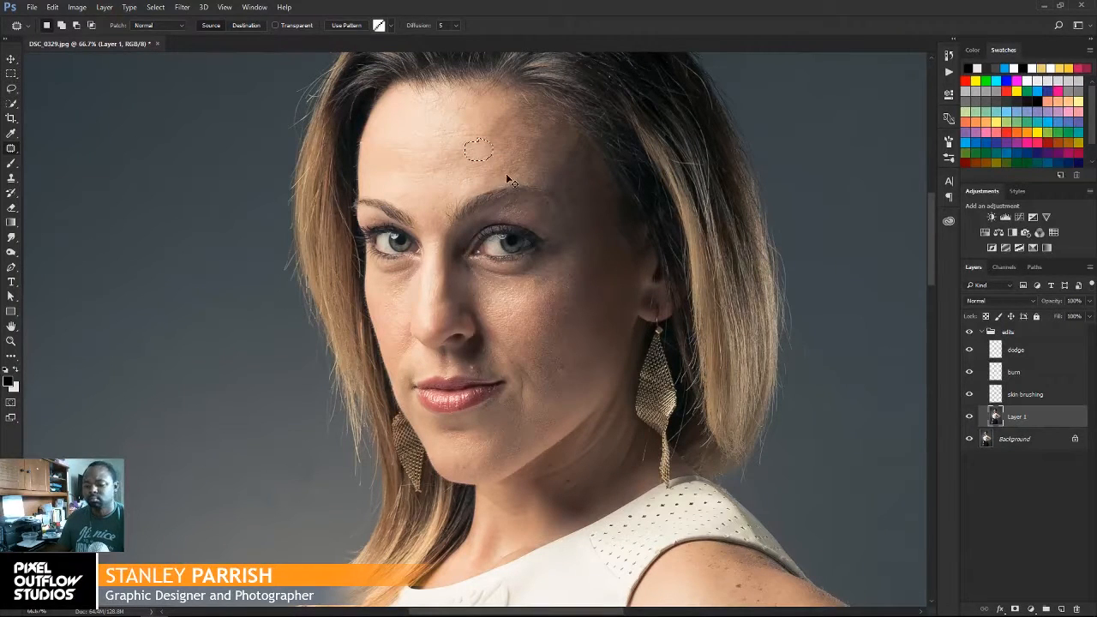
key("ctrl+d")
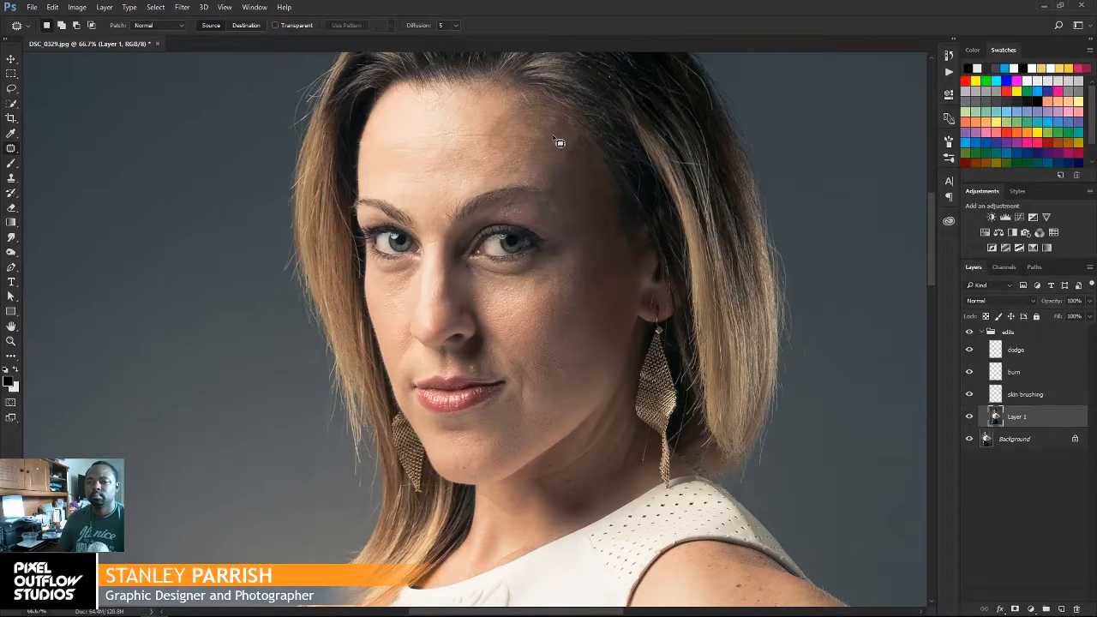
mouse_move(487, 123)
left_mouse_down()
mouse_move(493, 151)
mouse_move(507, 147)
mouse_move(514, 127)
mouse_move(489, 122)
mouse_move(463, 147)
left_mouse_up()
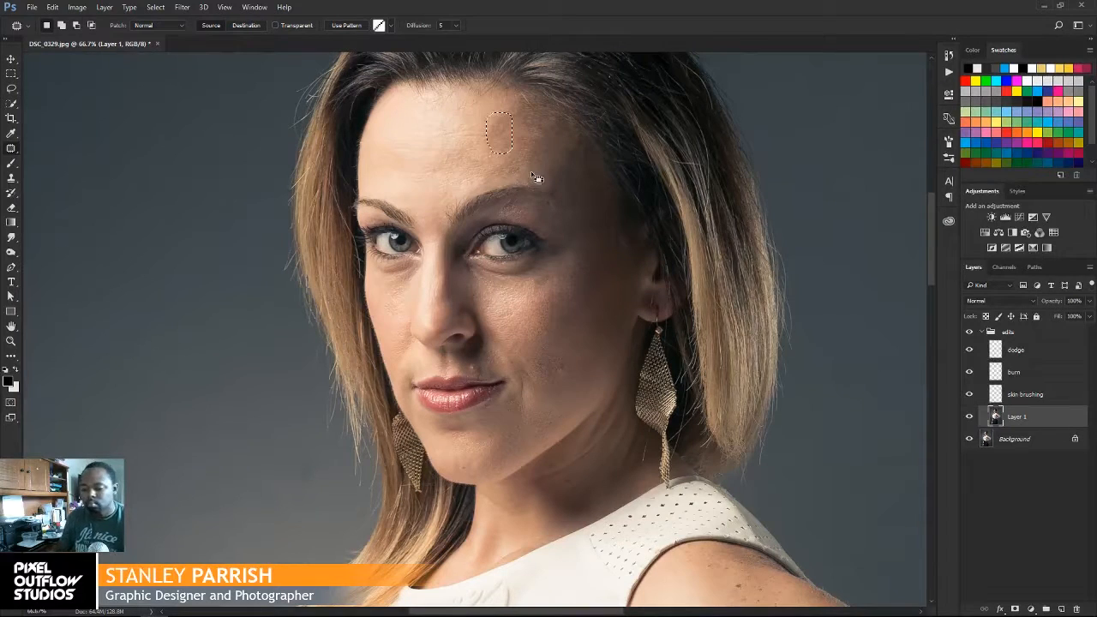
key("ctrl+d")
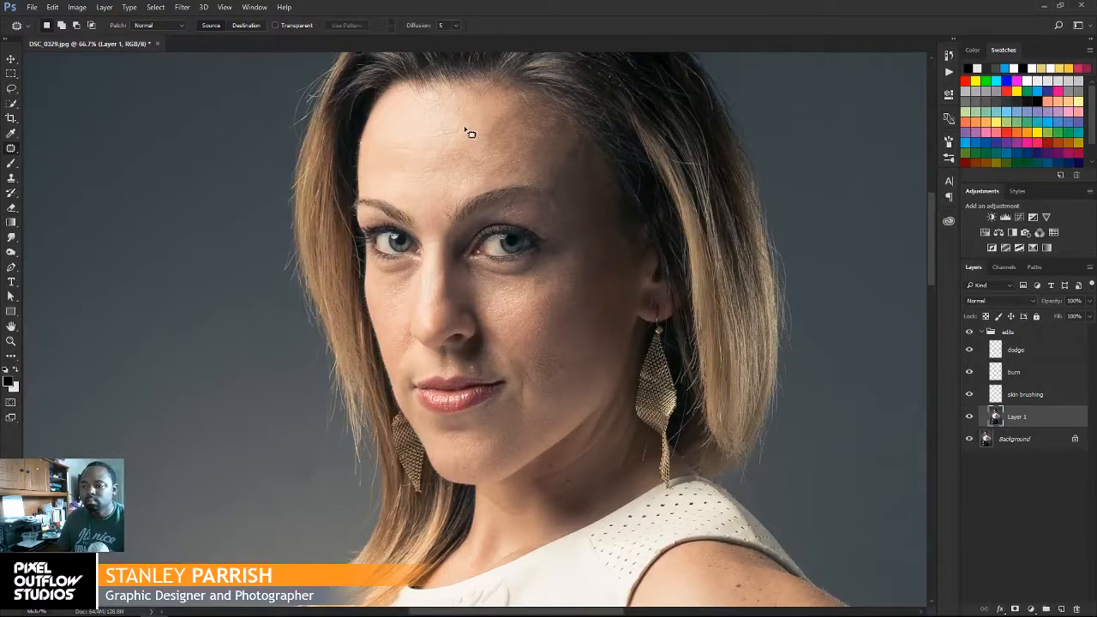
mouse_move(465, 128)
left_mouse_down()
mouse_move(498, 142)
mouse_move(495, 130)
mouse_move(469, 129)
mouse_move(475, 120)
mouse_move(496, 134)
mouse_move(424, 128)
mouse_move(433, 140)
mouse_move(461, 139)
mouse_move(463, 130)
mouse_move(444, 149)
left_mouse_up()
key("ctrl+d")
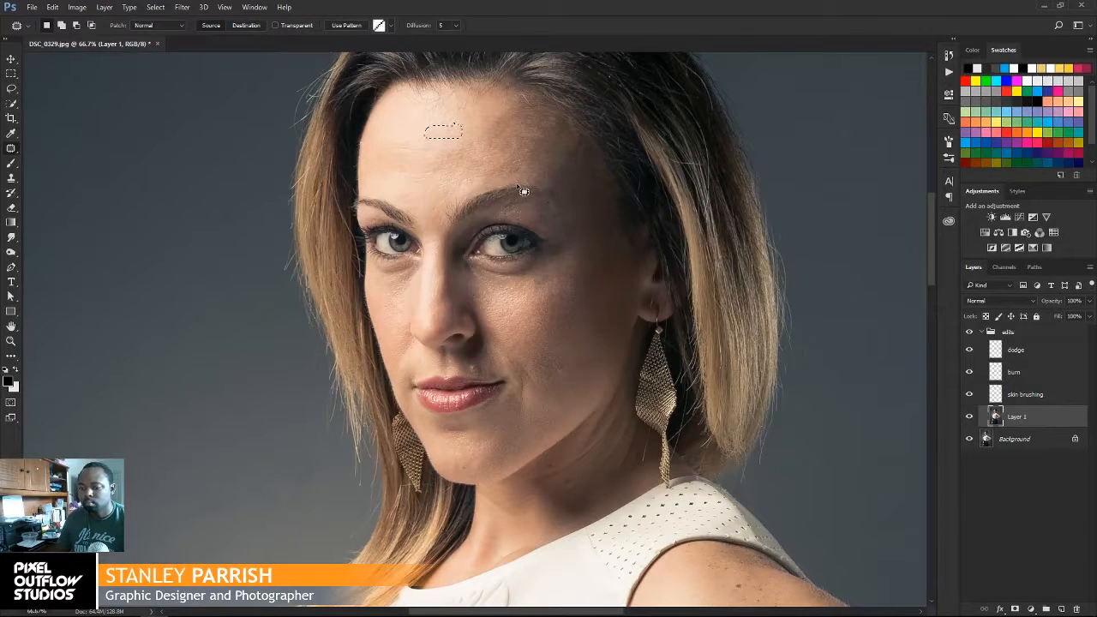
key("ctrl+d")
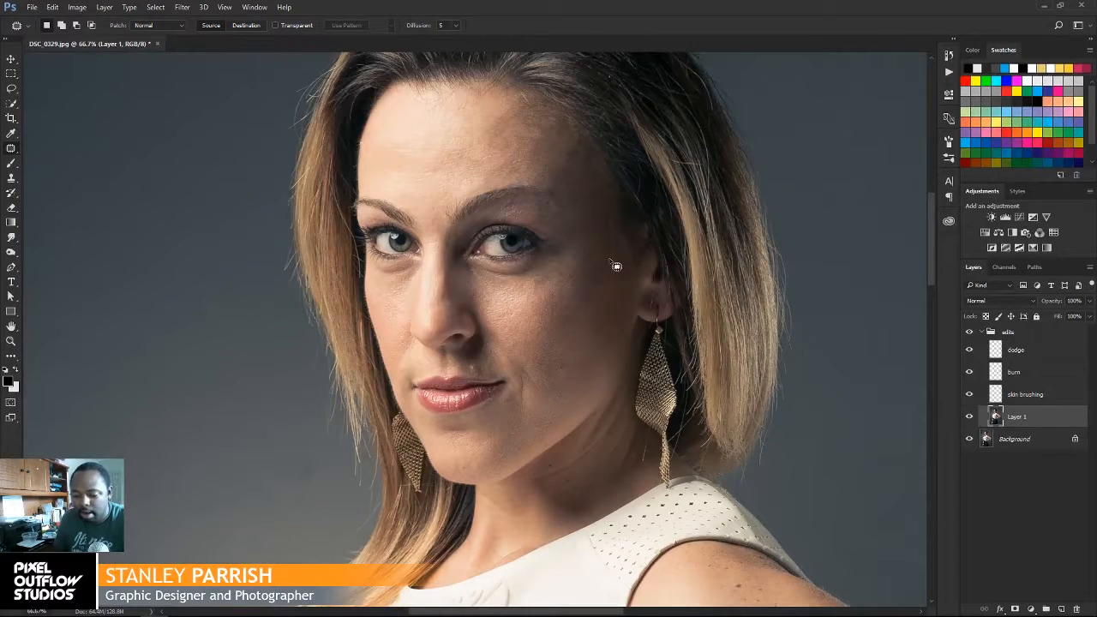
Step: Heal small blemishes on the cheek below the shadowed eye and on the lit side of the forehead with the Spot Healing Brush Tool
left_click(10, 150)
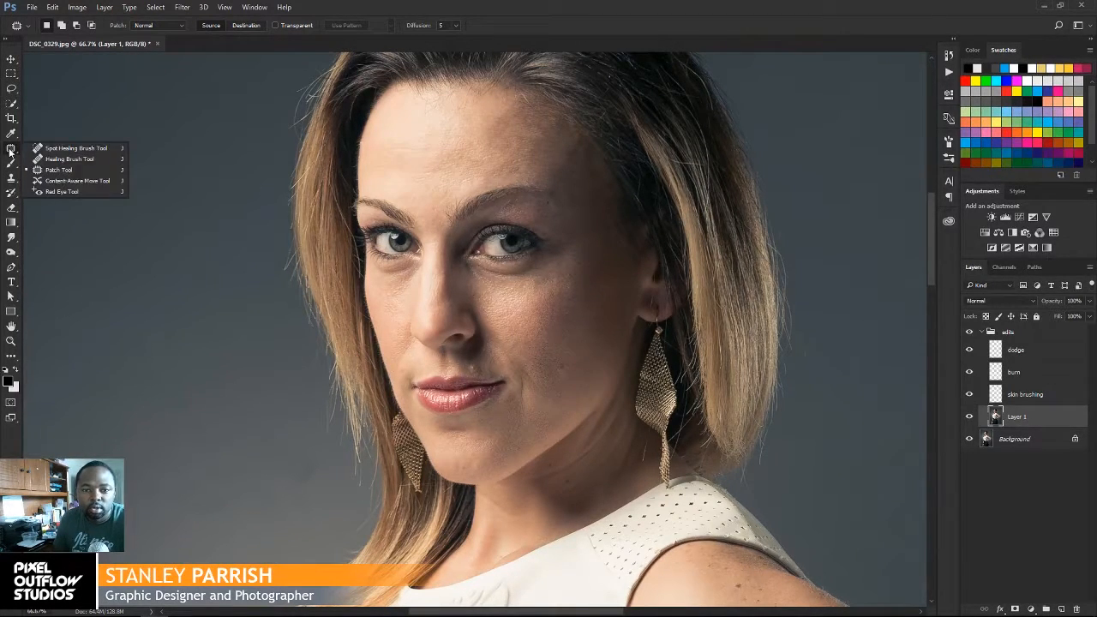
left_click(64, 149)
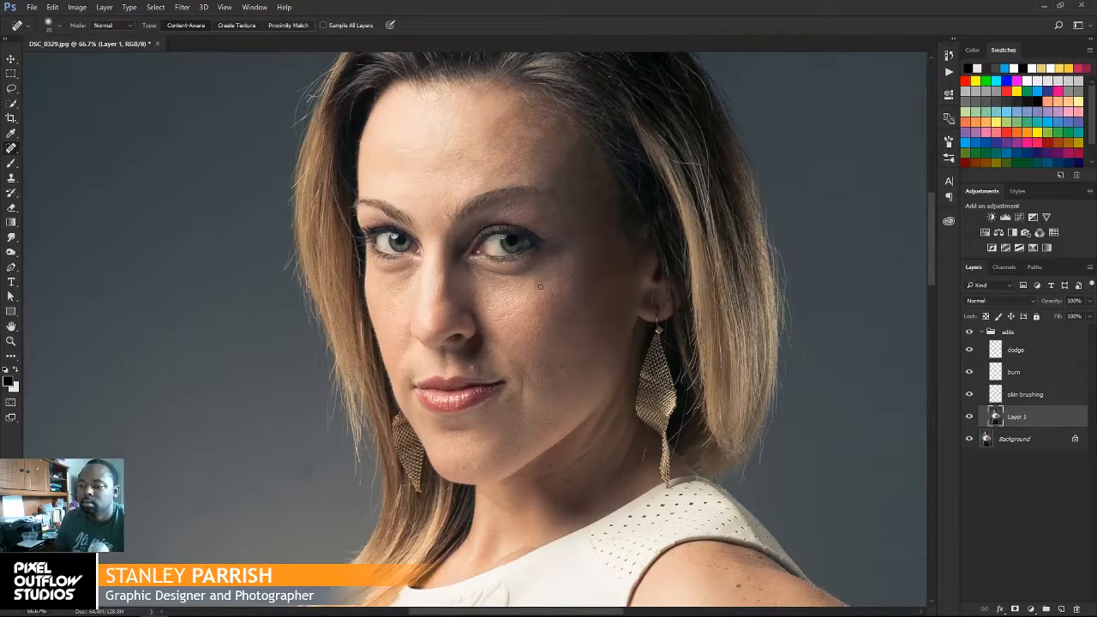
left_click_drag(542, 280, 540, 280)
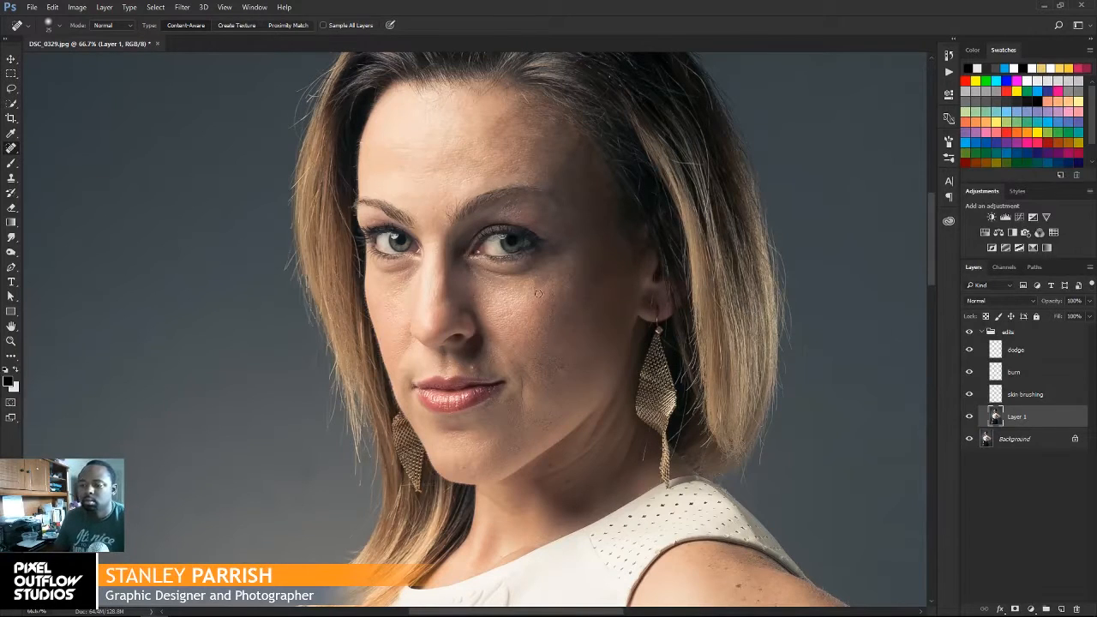
left_click(535, 282)
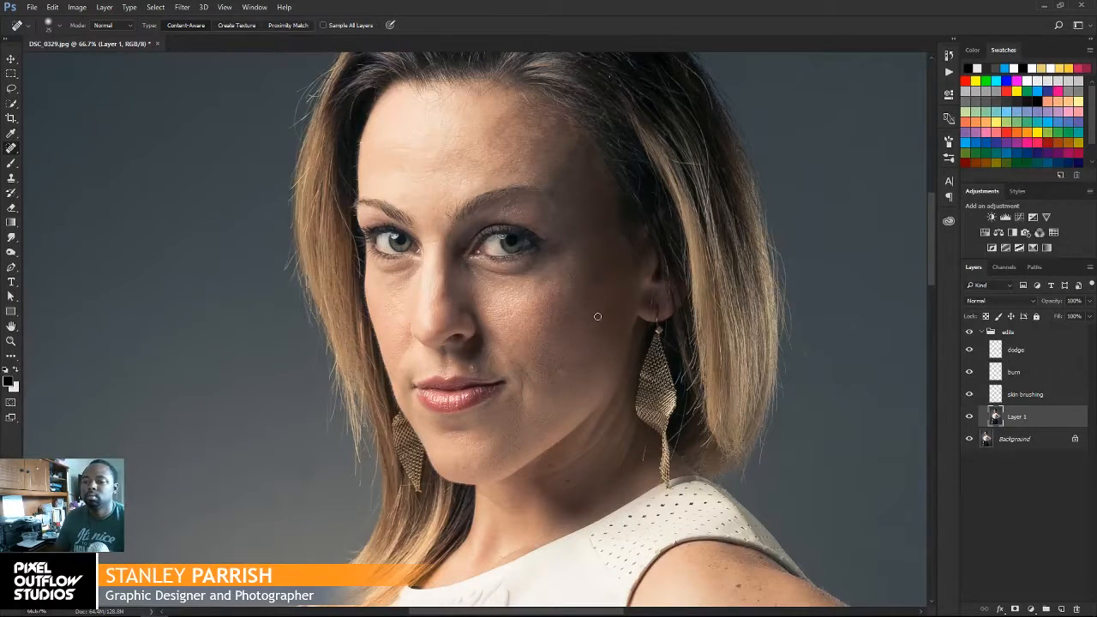
mouse_move(410, 149)
left_mouse_down()
mouse_move(415, 179)
mouse_move(431, 173)
mouse_move(391, 177)
left_mouse_up()
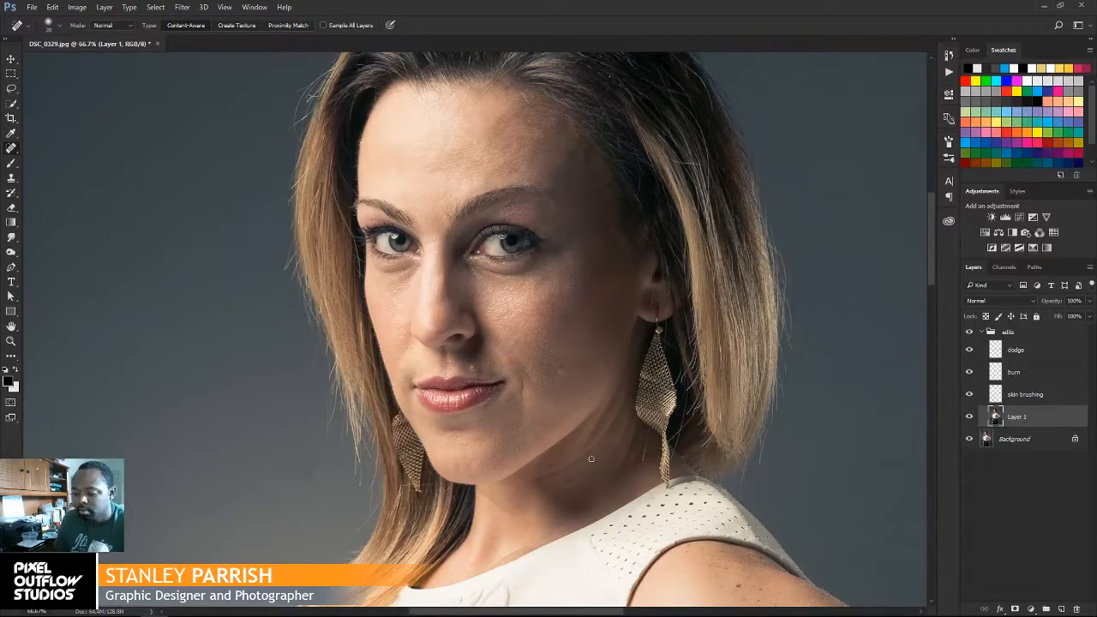
Step: Compare the portrait with the edits group hidden and shown, and examine the retouched image as a whole
left_click(969, 333)
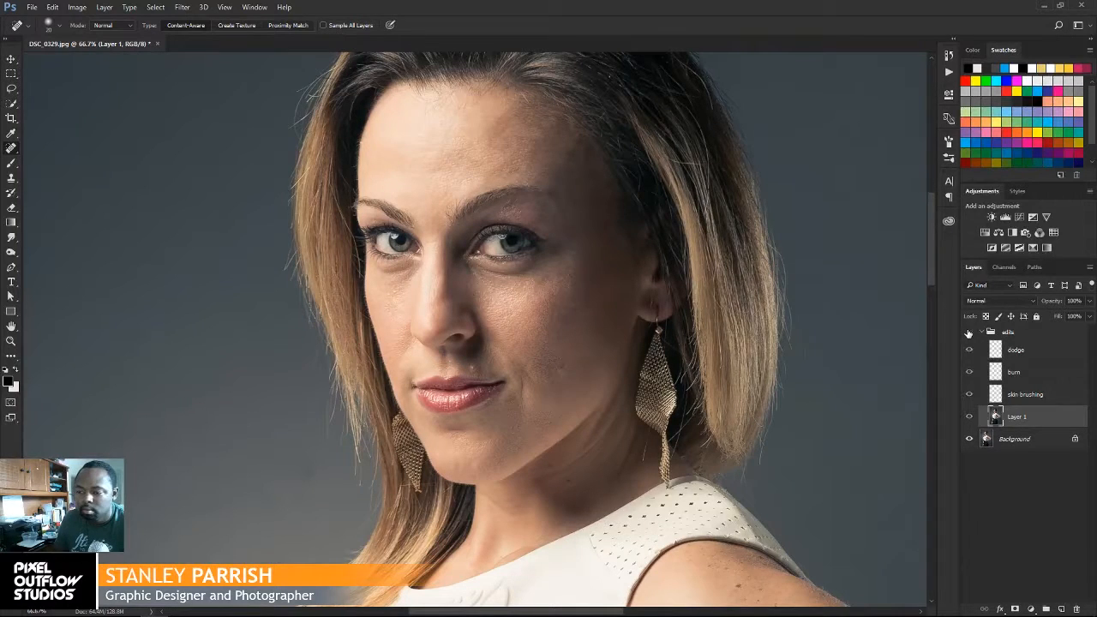
left_click(970, 332)
left_click(970, 333)
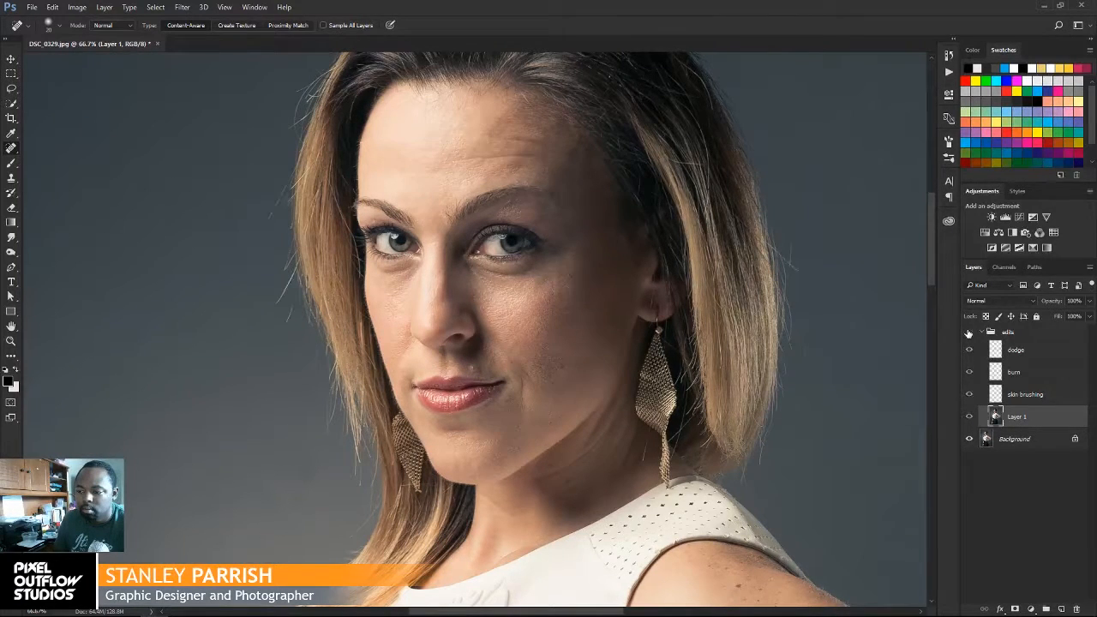
left_click(969, 332)
key("ctrl+minus")
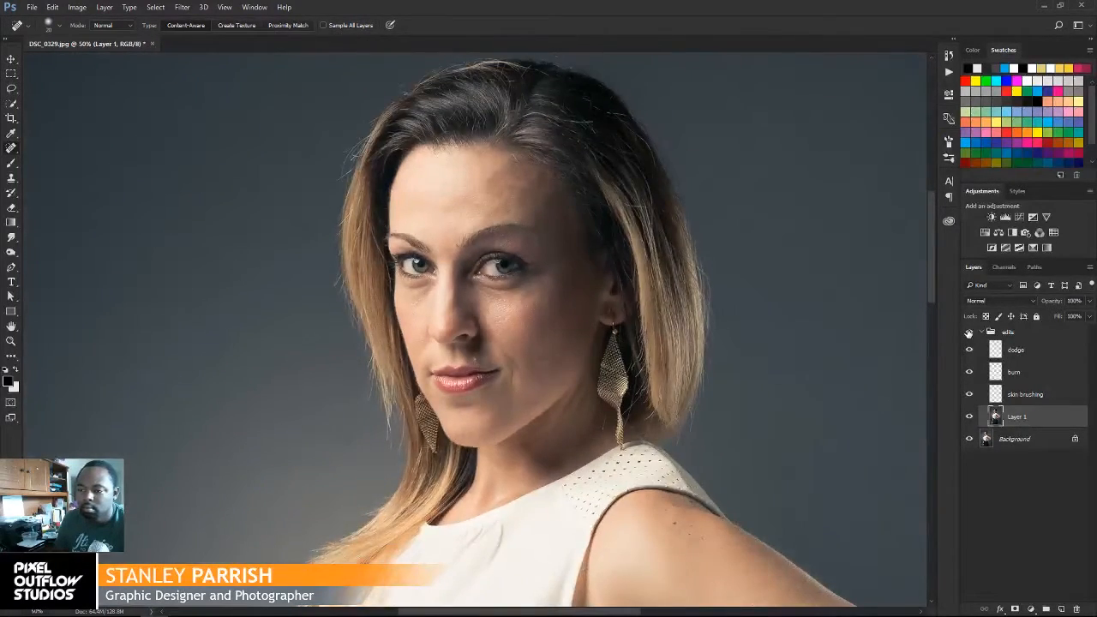
key("ctrl+minus")
key("ctrl+minus")
key("ctrl+minus")
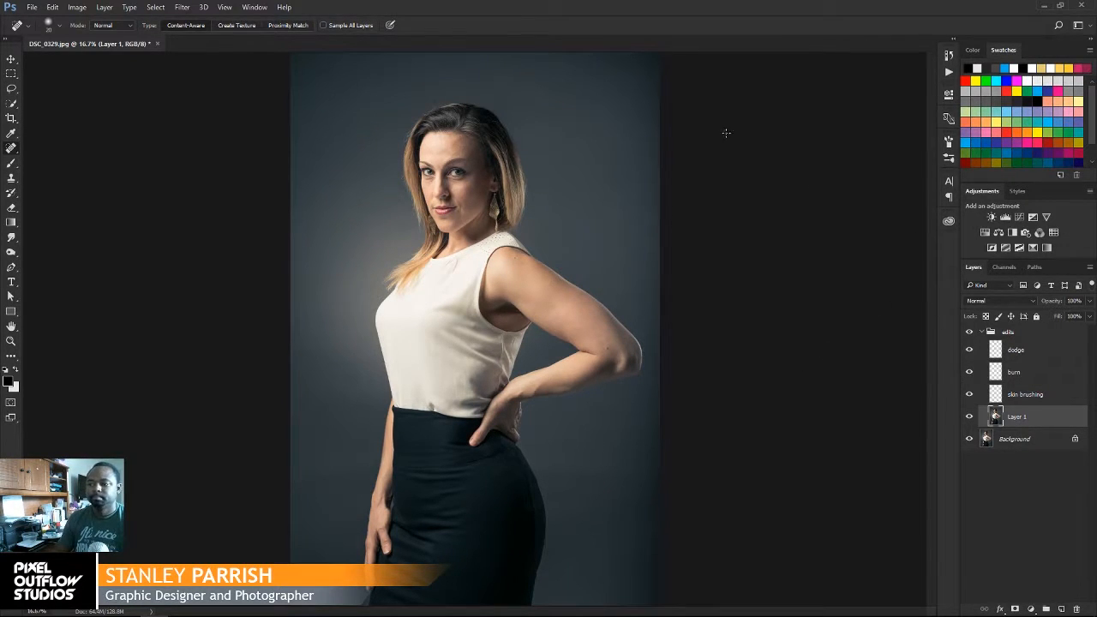
Step: Patch the crease on the skirt's hip just below the waistband with smoother fabric using the Patch Tool, and clear the selection
left_click(11, 74)
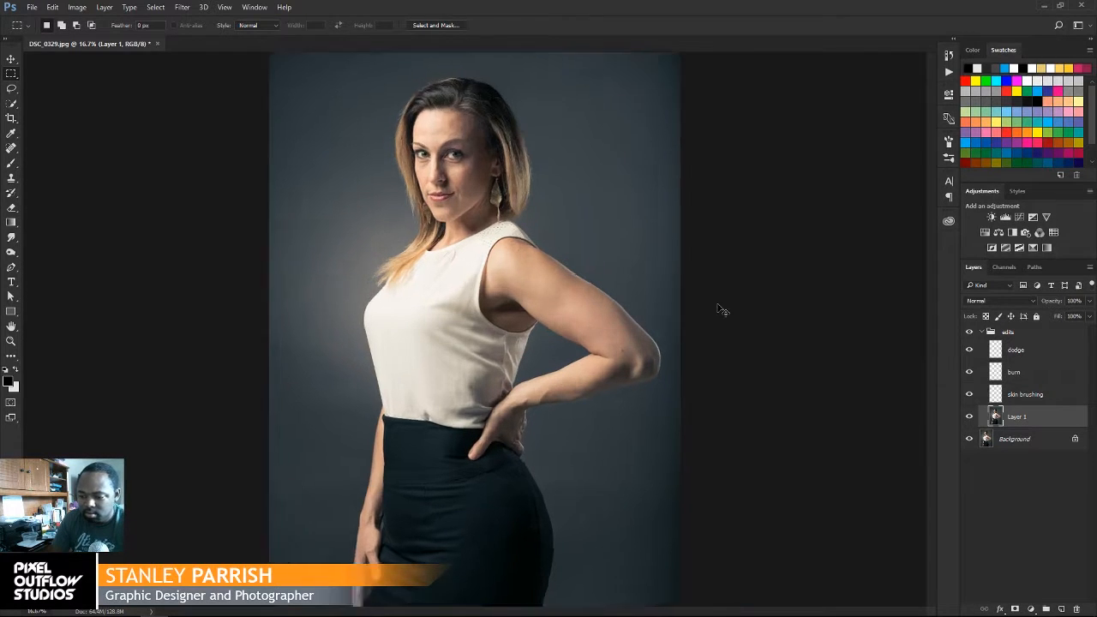
key("ctrl+plus")
key("ctrl+plus")
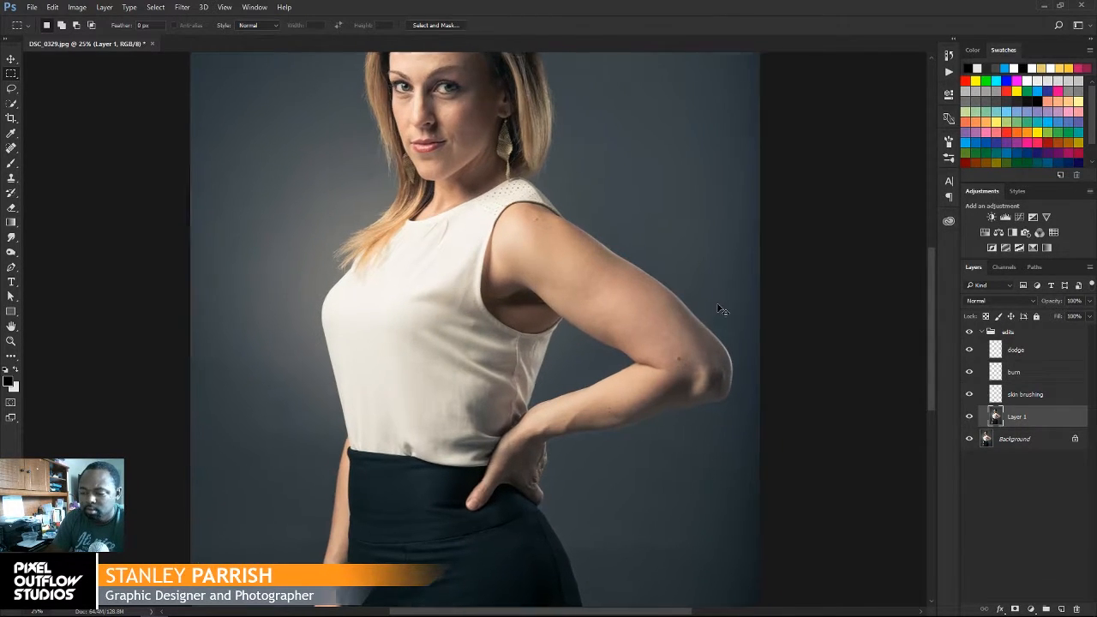
left_click_drag(487, 381, 533, 176)
left_click_drag(550, 519, 530, 392)
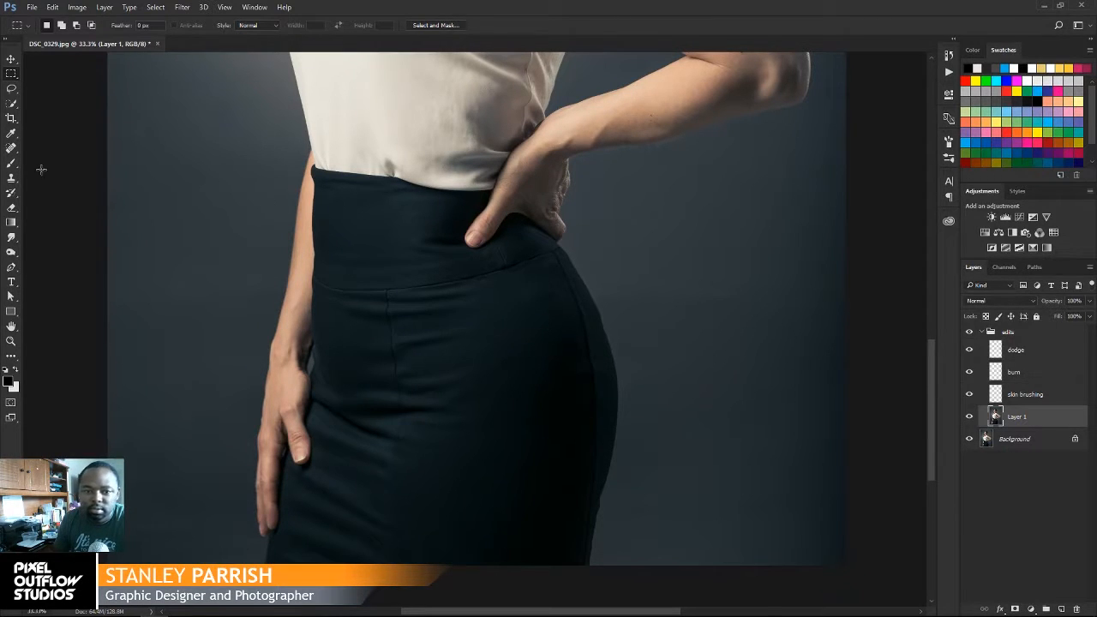
right_click(16, 149)
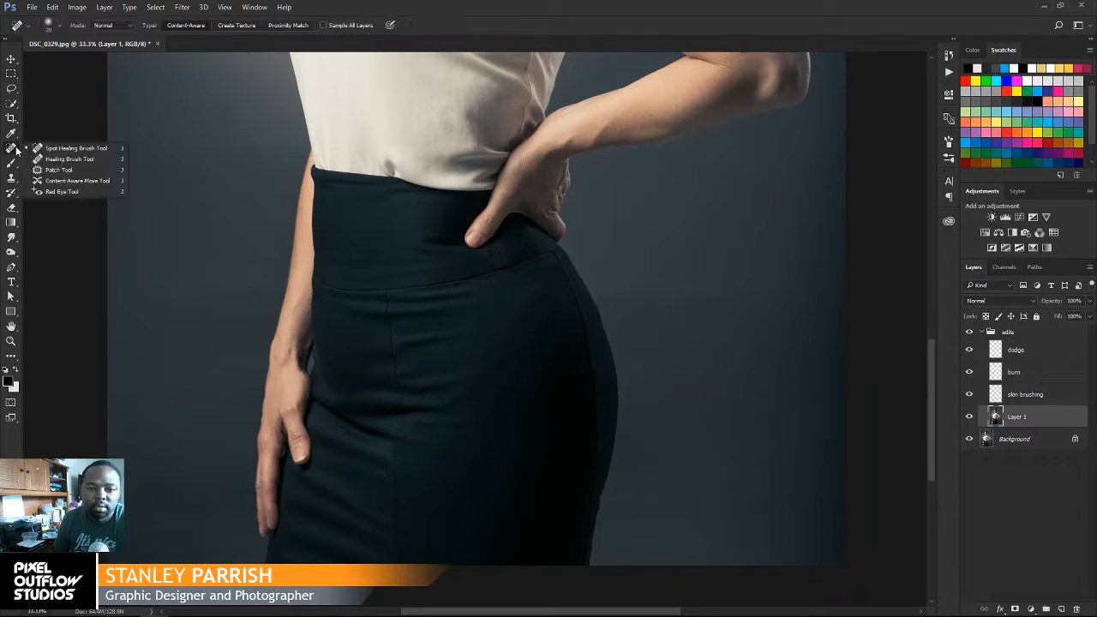
left_click(77, 170)
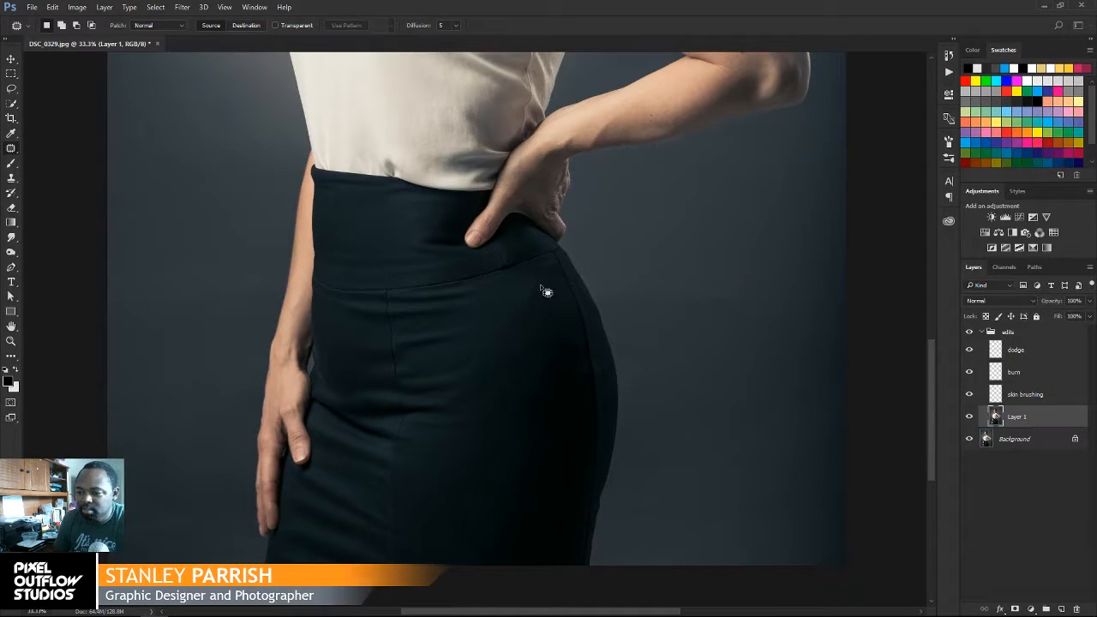
mouse_move(542, 289)
left_mouse_down()
mouse_move(523, 327)
mouse_move(542, 324)
mouse_move(560, 292)
mouse_move(550, 288)
mouse_move(544, 323)
left_mouse_up()
key("ctrl+d")
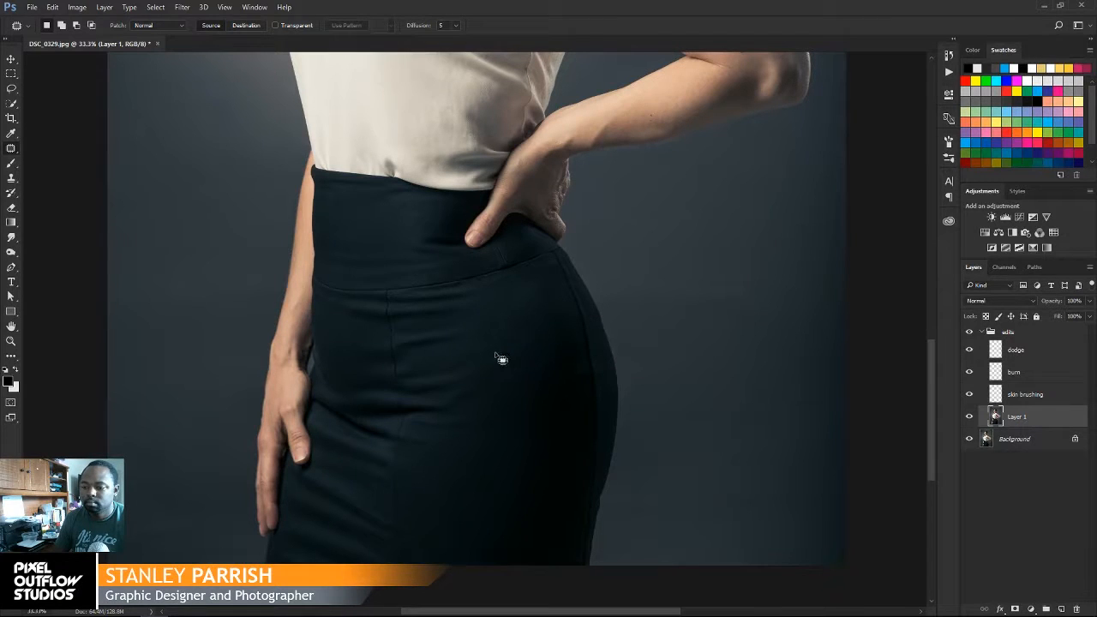
Step: Patch the diagonal creases across the middle of the skirt's front with smoother fabric, clearing each selection
mouse_move(506, 337)
left_mouse_down()
mouse_move(449, 402)
mouse_move(490, 392)
mouse_move(506, 372)
mouse_move(507, 339)
mouse_move(502, 382)
left_mouse_up()
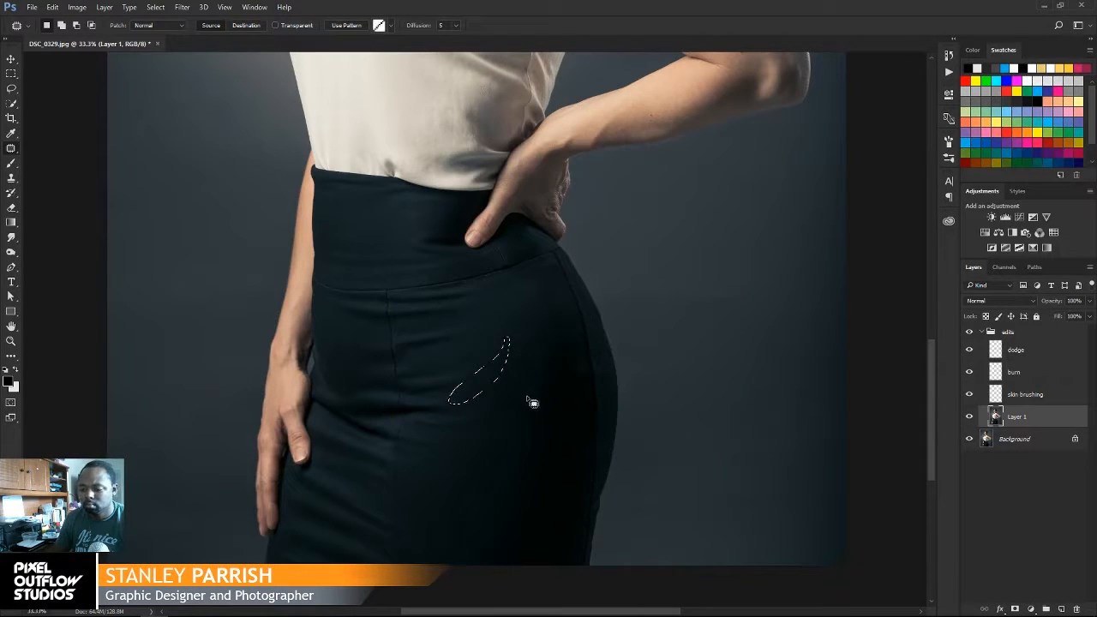
left_click(563, 416)
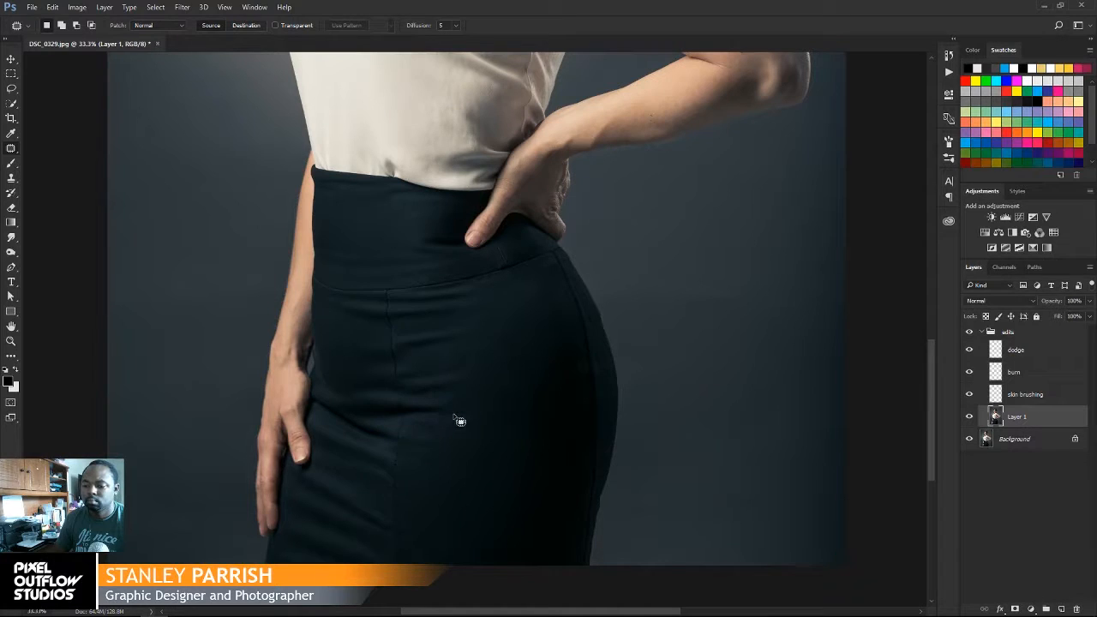
mouse_move(452, 412)
left_mouse_down()
mouse_move(407, 419)
mouse_move(455, 434)
mouse_move(477, 432)
mouse_move(485, 415)
mouse_move(451, 416)
mouse_move(458, 462)
left_mouse_up()
key("ctrl+d")
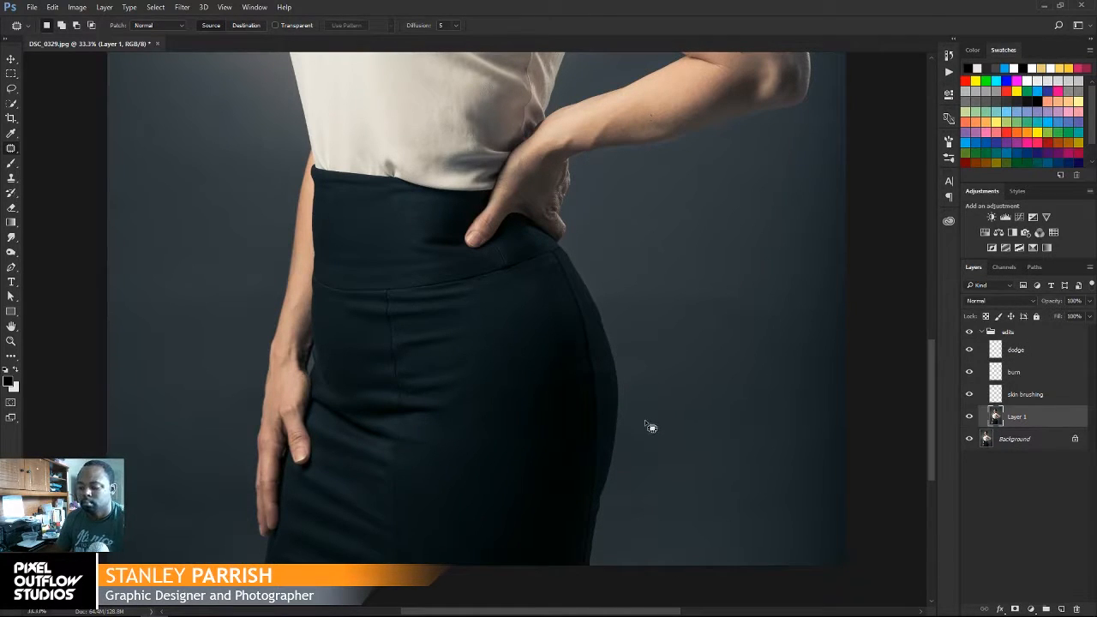
Step: Examine the patched skirt, the blouse and the bent arm, both in the whole portrait and at closer range
key("ctrl+minus")
key("ctrl+minus")
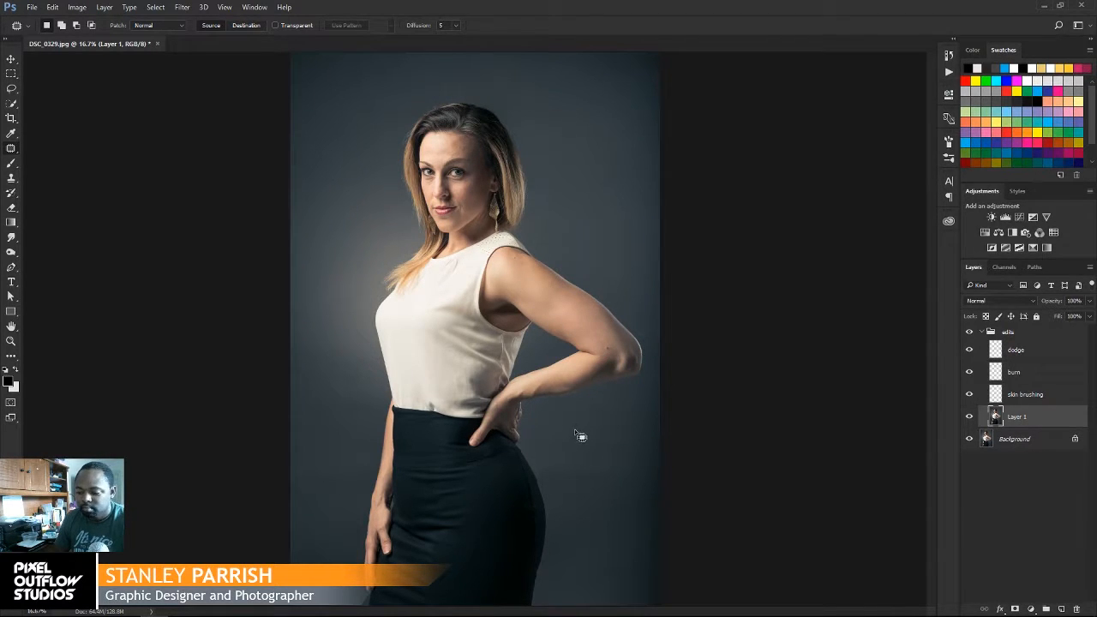
key("ctrl+plus")
left_click_drag(543, 384, 551, 299)
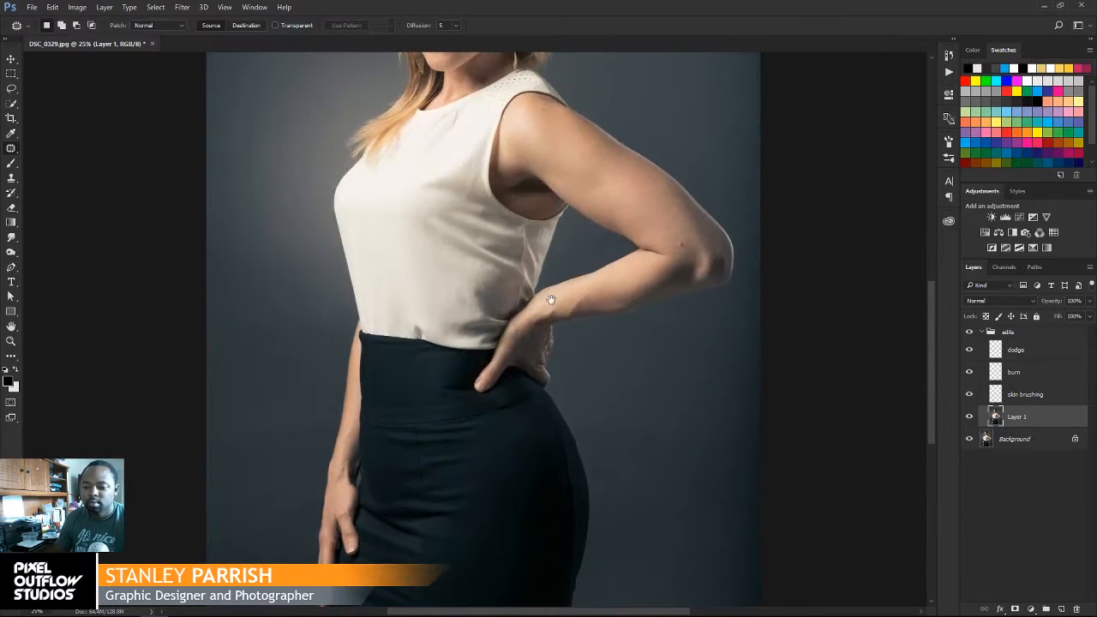
mouse_move(539, 414)
left_mouse_down()
mouse_move(540, 362)
mouse_move(555, 411)
left_mouse_up()
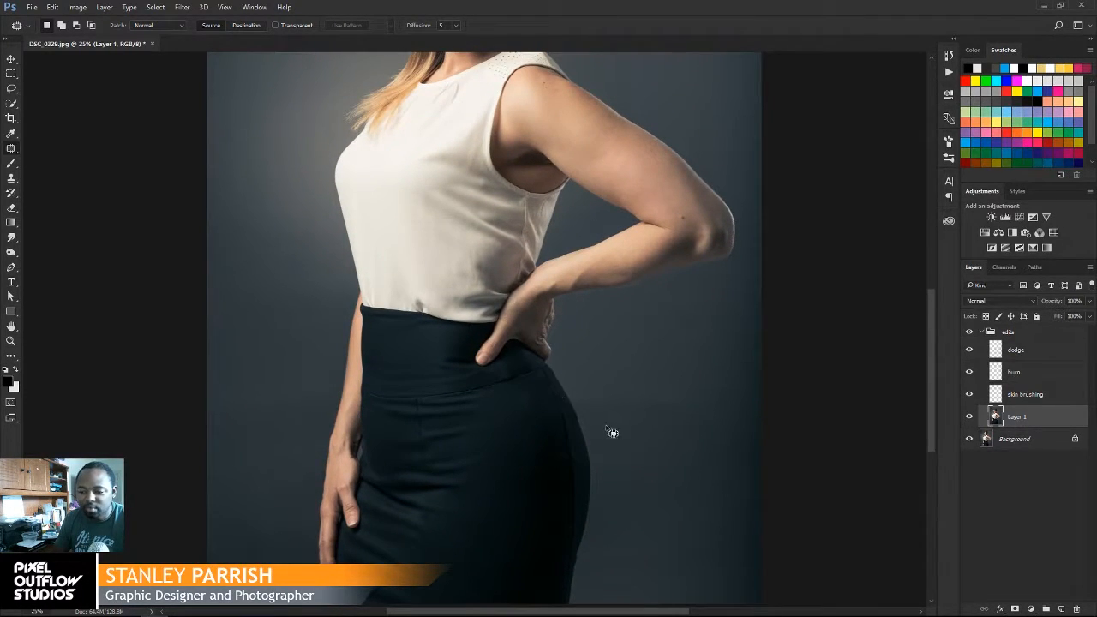
left_click_drag(550, 341, 548, 442)
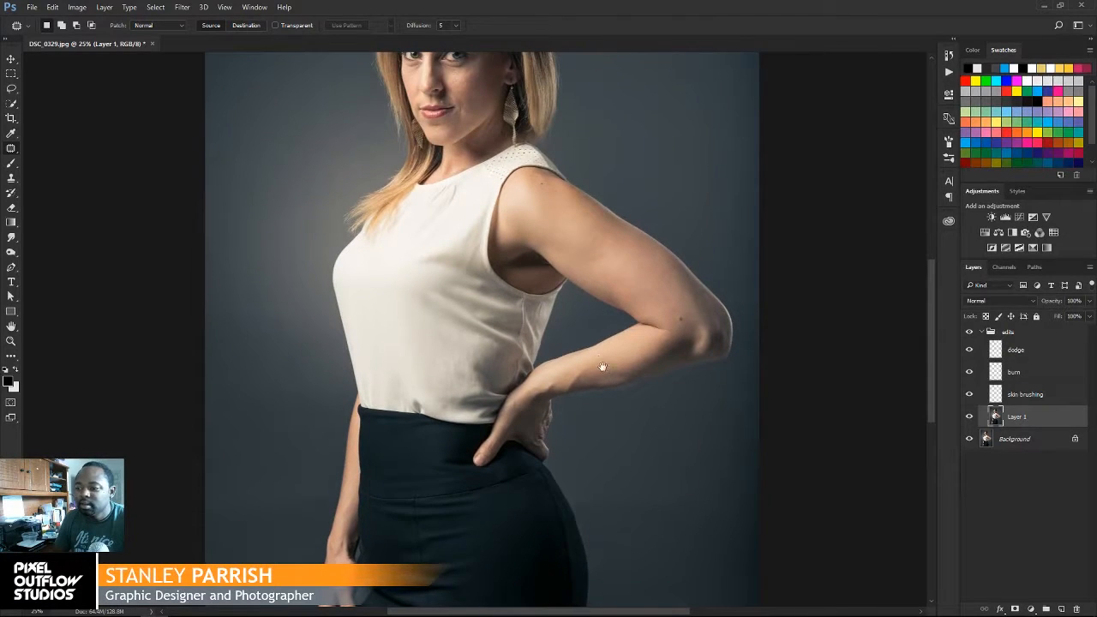
left_click_drag(600, 368, 640, 269)
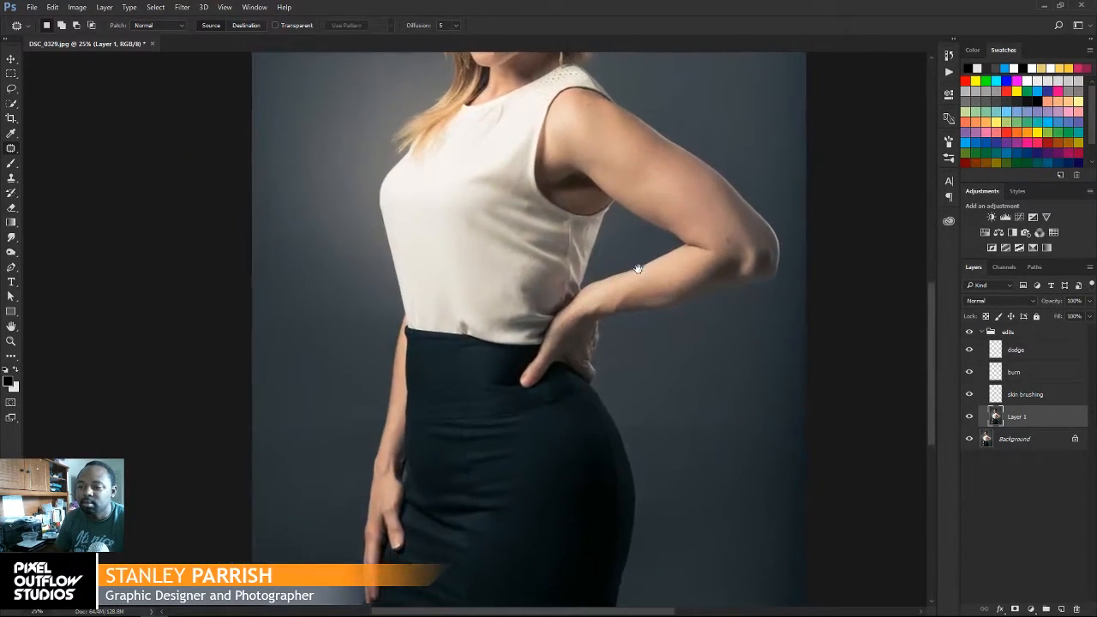
left_click_drag(627, 479, 627, 416)
Step: Open the Liquify filter on Layer 1 and set the Forward Warp Tool's pressure to 30
left_click(10, 73)
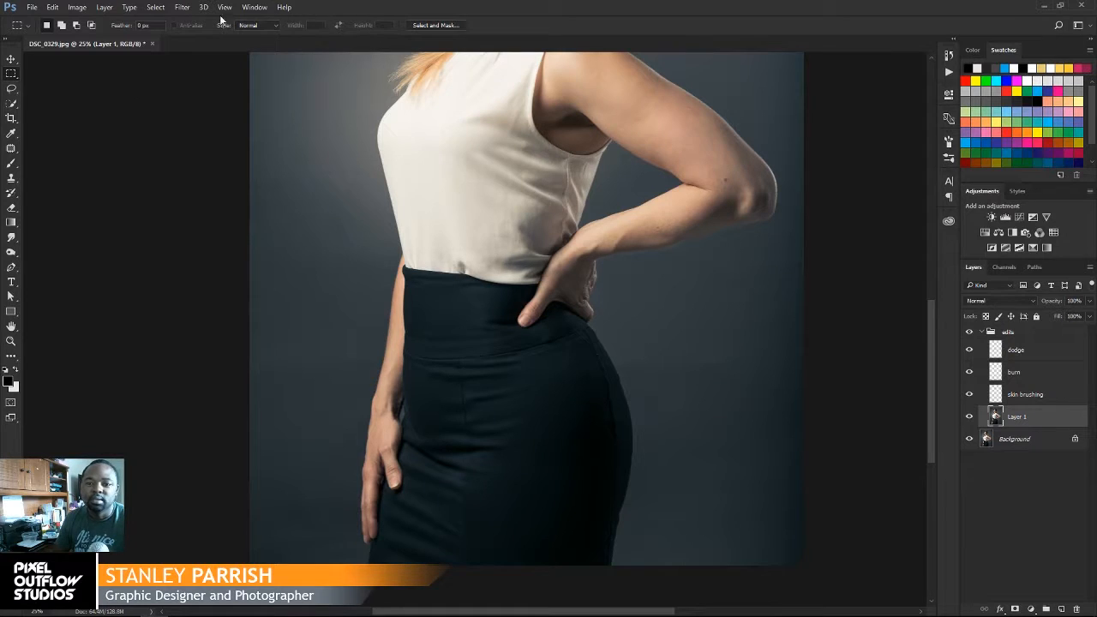
left_click(182, 8)
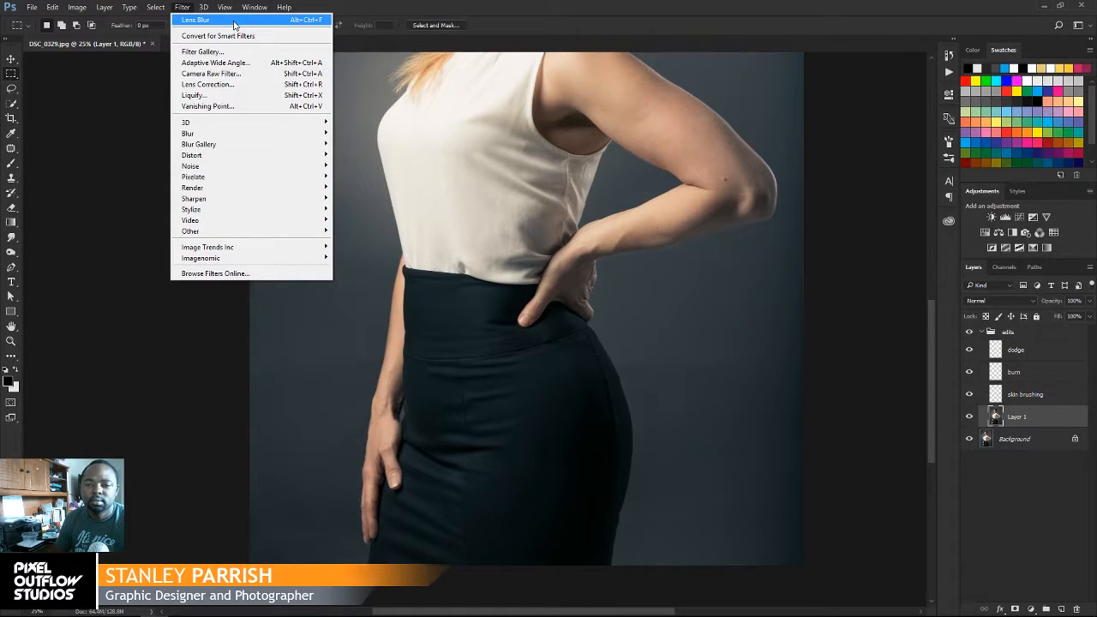
left_click(521, 6)
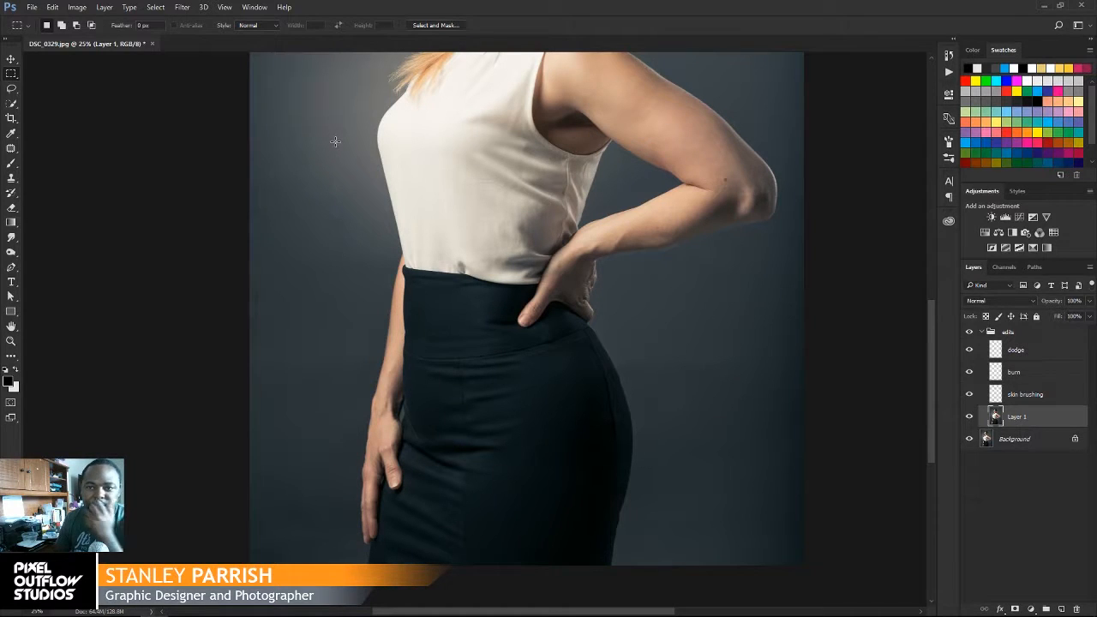
left_click(183, 8)
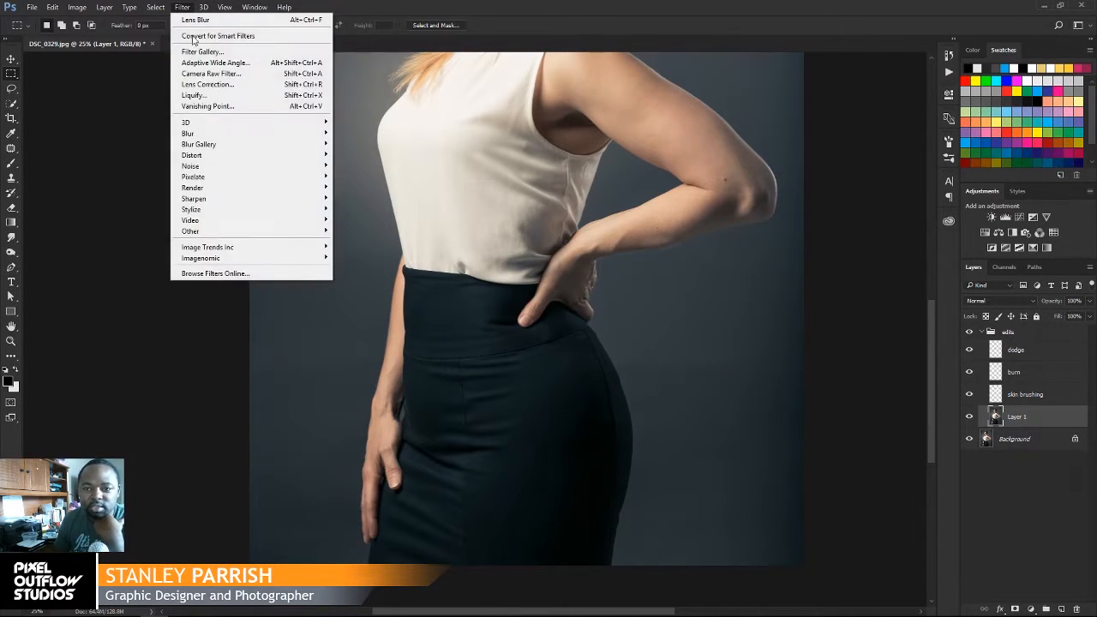
left_click(206, 97)
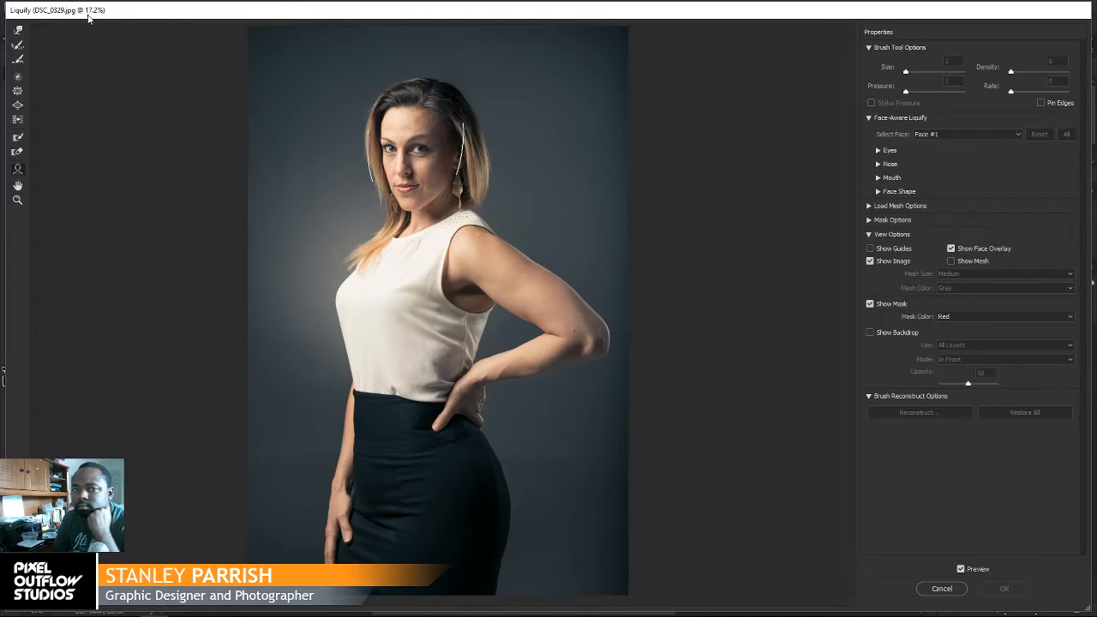
left_click(18, 30)
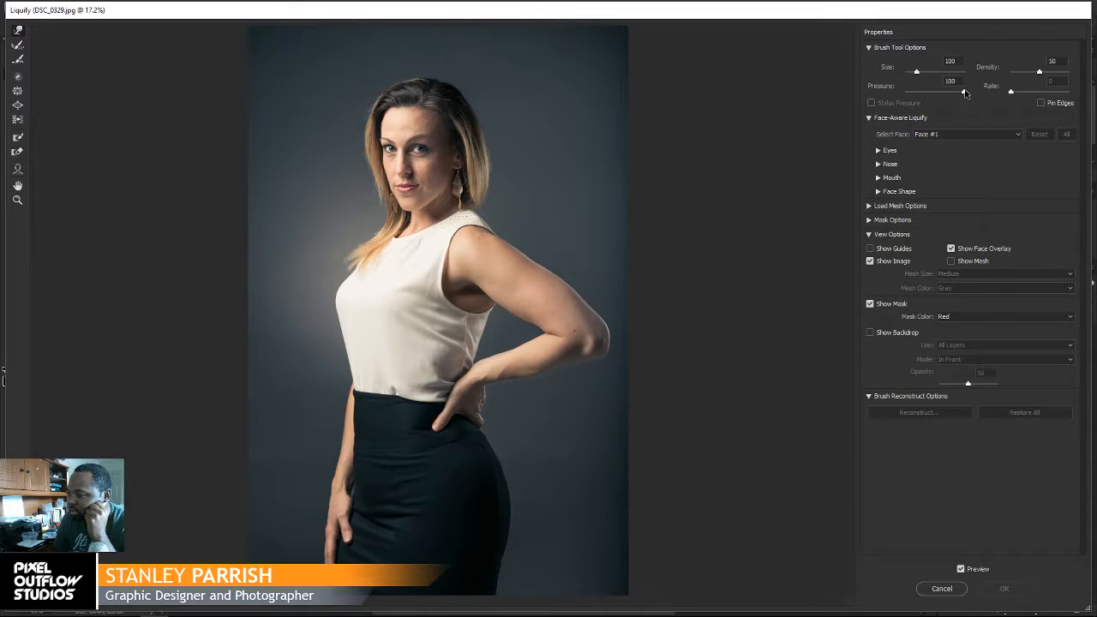
left_click_drag(963, 91, 933, 95)
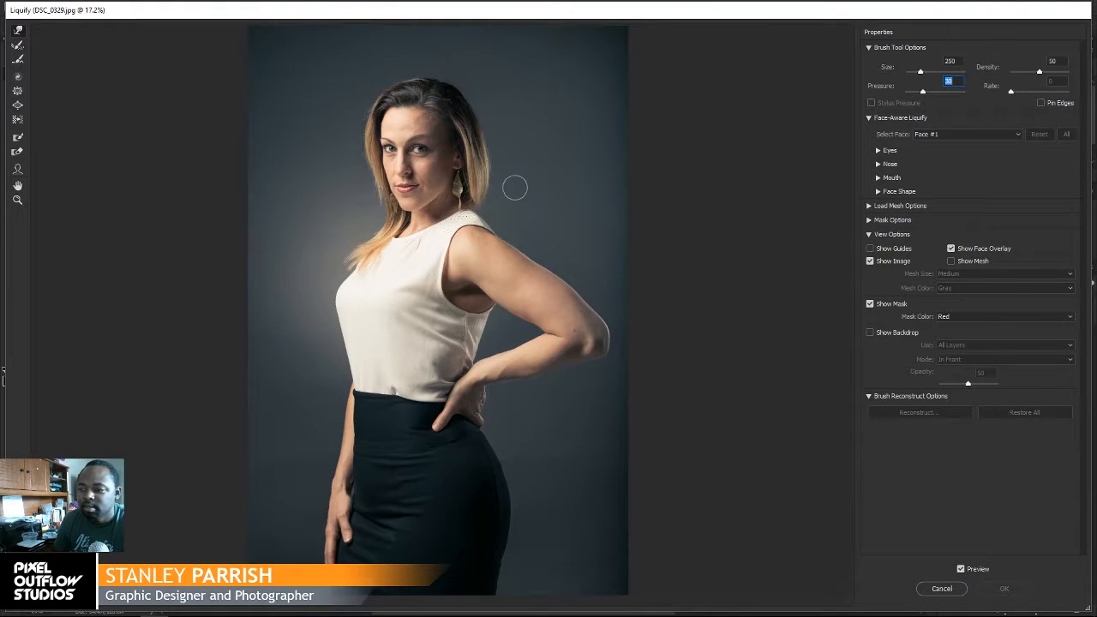
Step: Enlarge the Forward Warp brush to size 500
key("bracketright")
key("bracketright")
key("bracketright")
key("bracketright")
key("bracketright")
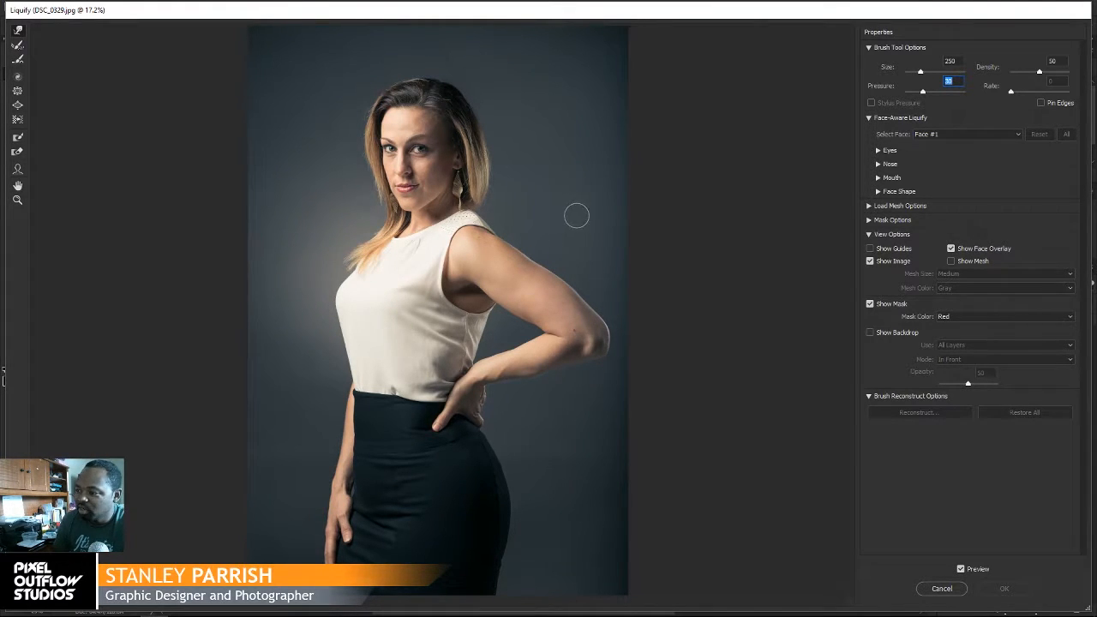
key("bracketright")
key("bracketright")
key("bracketright")
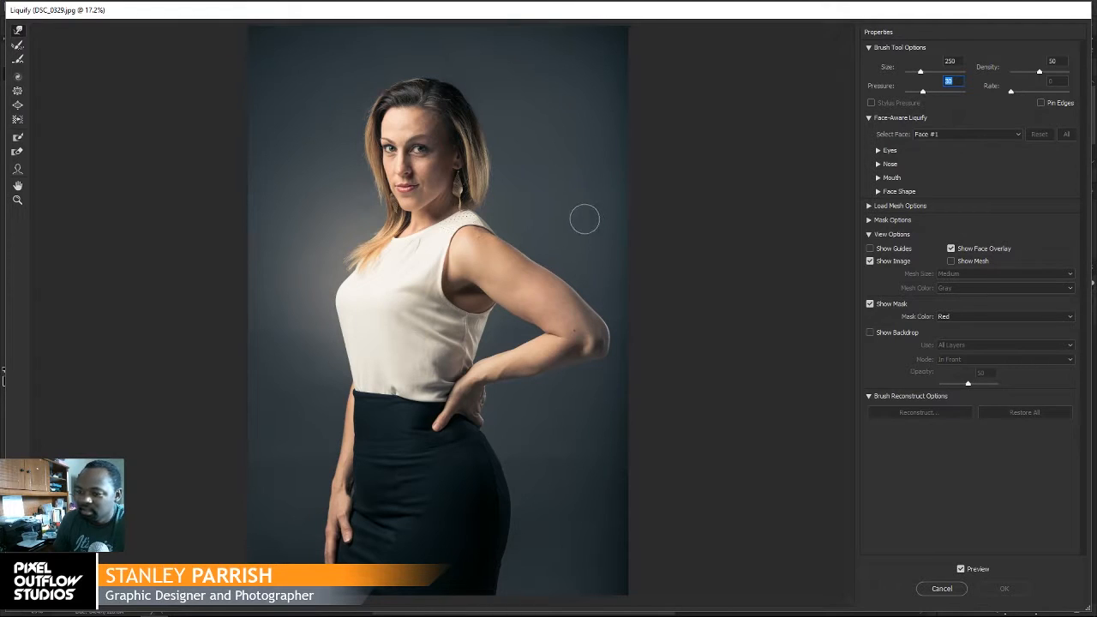
Step: Try pushing in the upper arm's outer edge at brush densities of 50, 7 and 100, undoing each warp
mouse_move(516, 251)
left_mouse_down()
mouse_move(556, 243)
mouse_move(520, 277)
left_mouse_up()
key("ctrl+z")
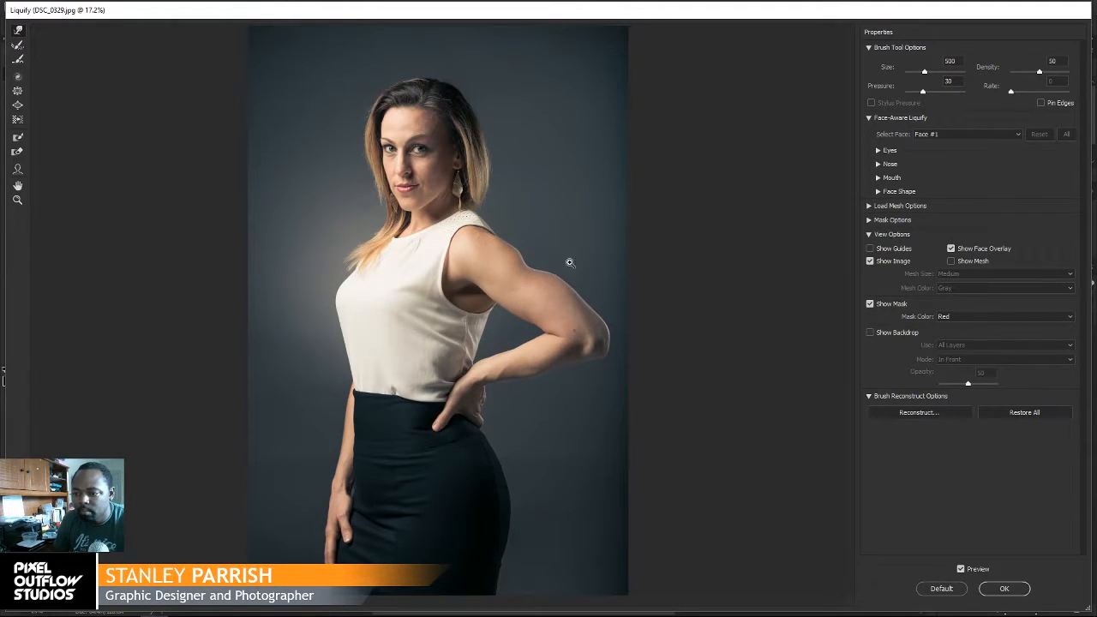
key("ctrl+z")
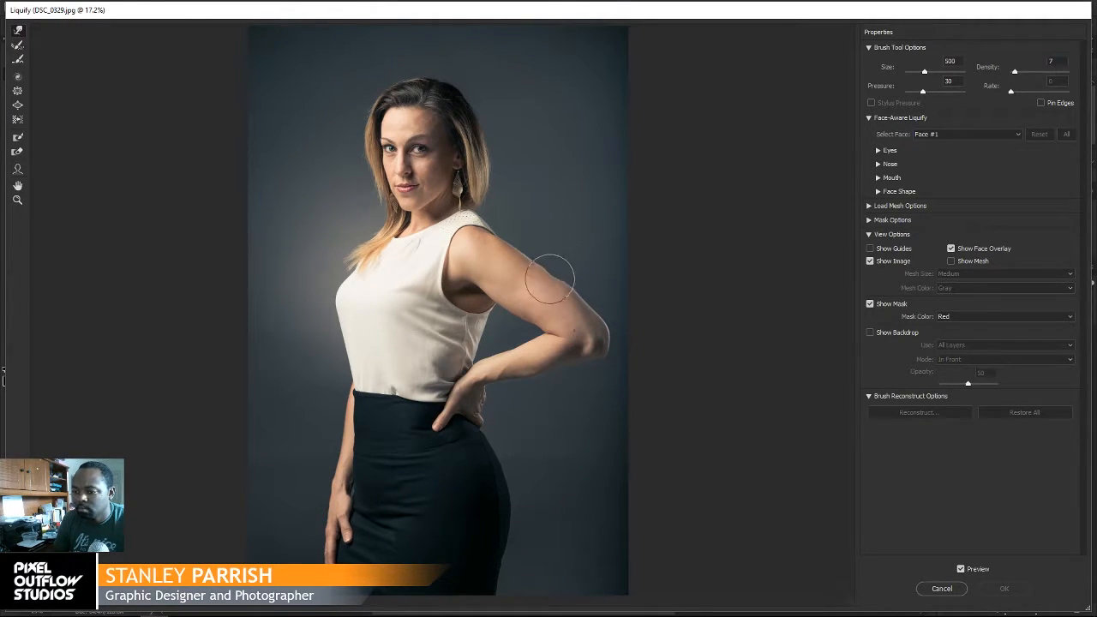
mouse_move(551, 277)
left_mouse_down()
mouse_move(558, 289)
mouse_move(532, 281)
left_mouse_up()
key("ctrl+z")
key("ctrl+z")
key("ctrl+z")
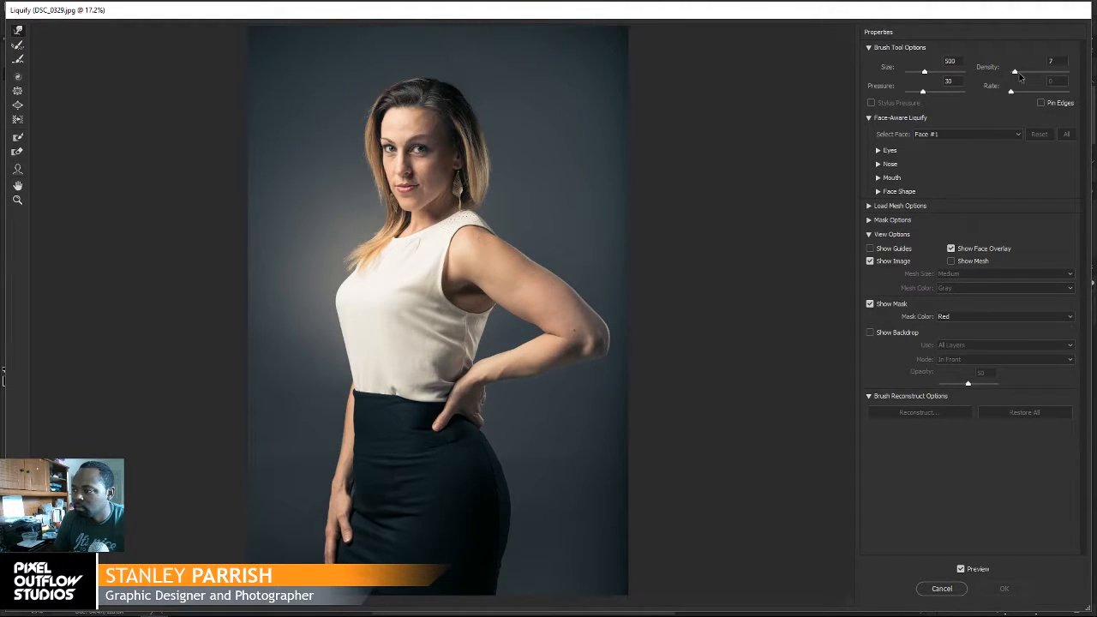
left_click_drag(1019, 73, 1071, 73)
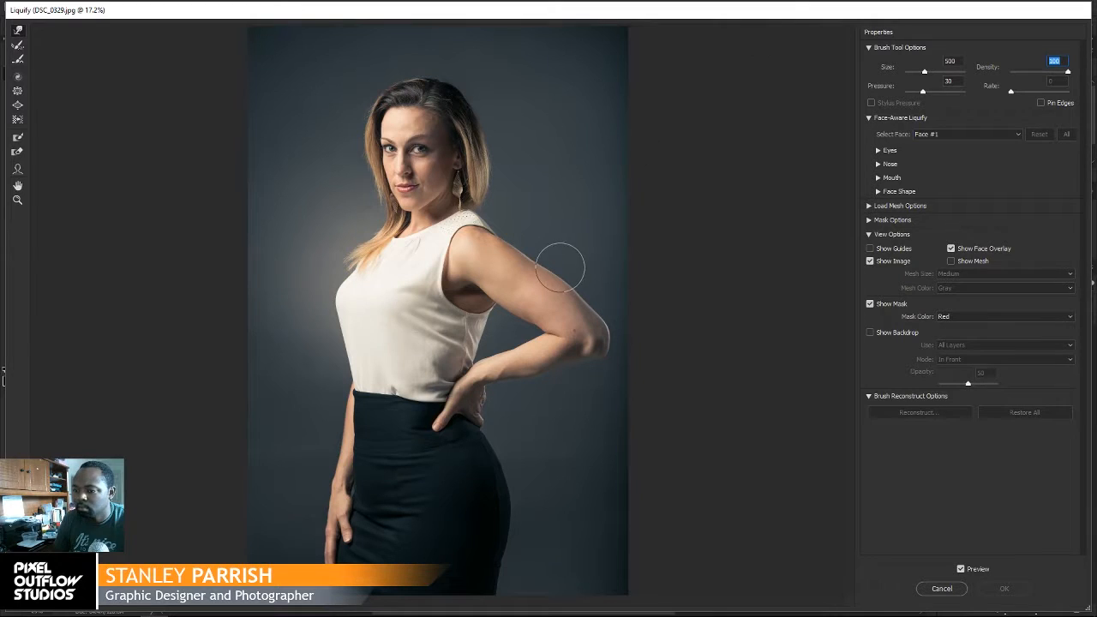
mouse_move(561, 267)
left_mouse_down()
mouse_move(552, 280)
mouse_move(574, 284)
left_mouse_up()
key("ctrl+z")
key("ctrl+z")
Step: Set the warp brush to density 45 and size 600, and slightly reshape the upper arm's outer edge near the elbow
left_click_drag(1063, 77, 1040, 79)
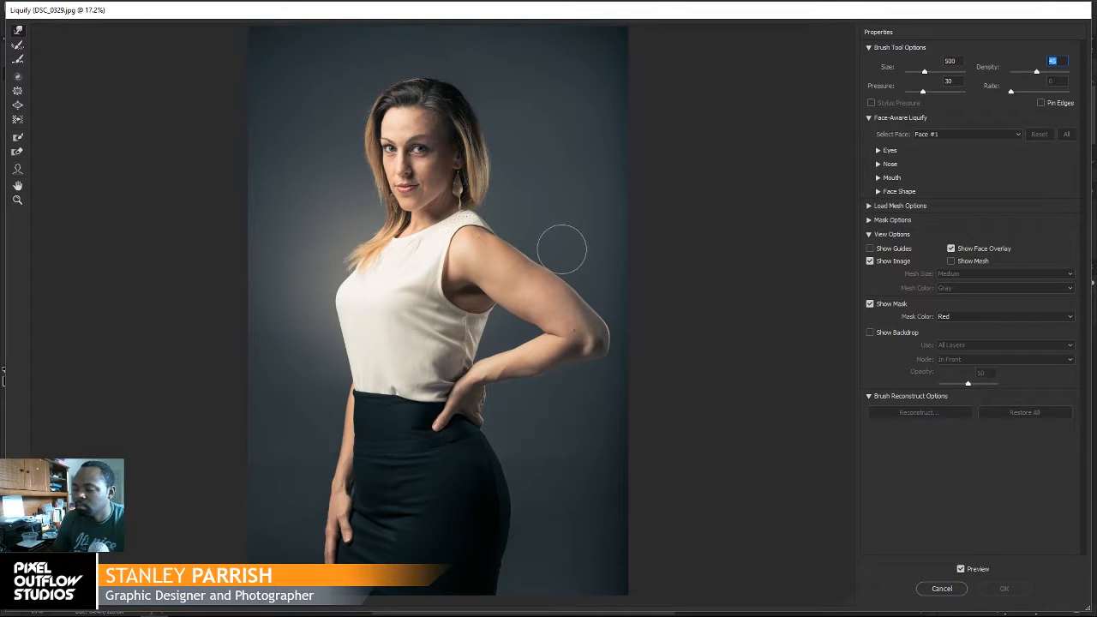
left_click_drag(558, 277, 570, 281)
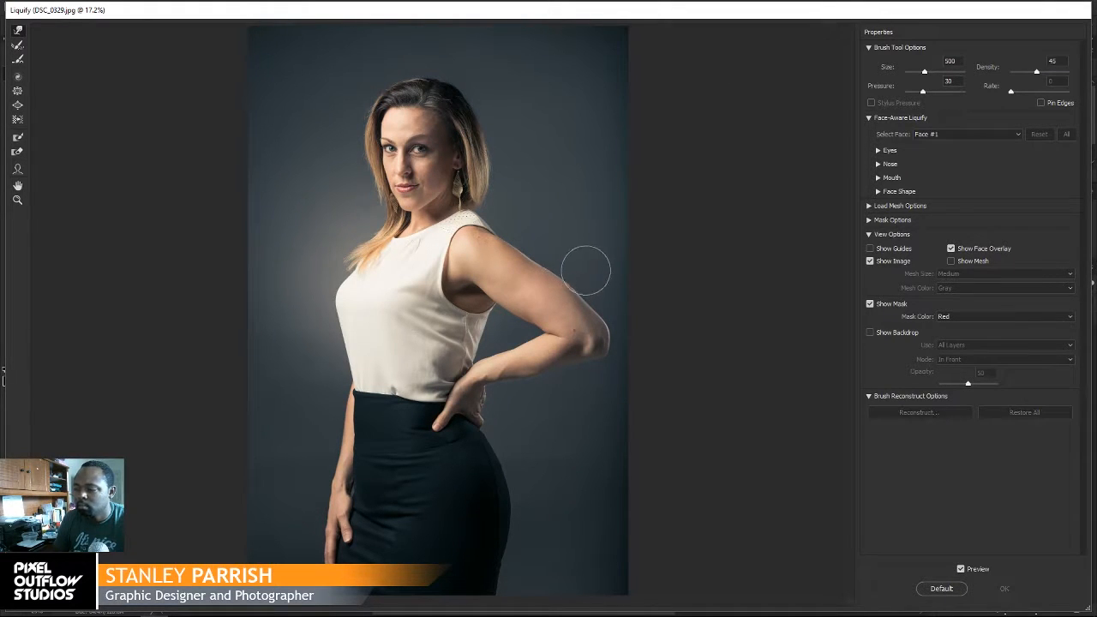
key("ctrl+z")
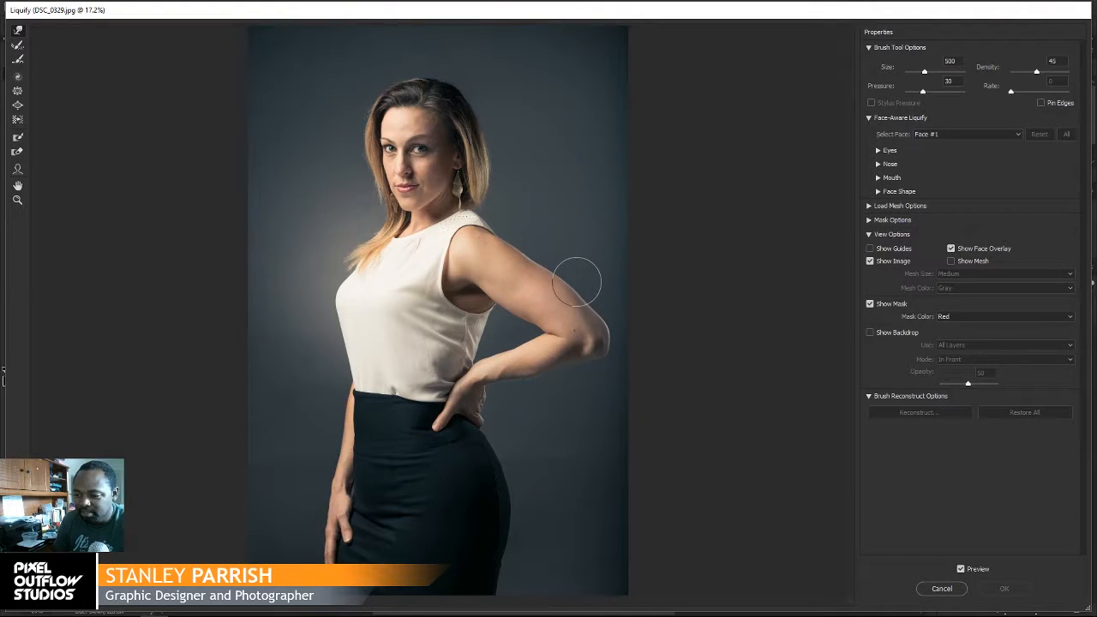
key("bracketright")
left_click_drag(563, 269, 567, 267)
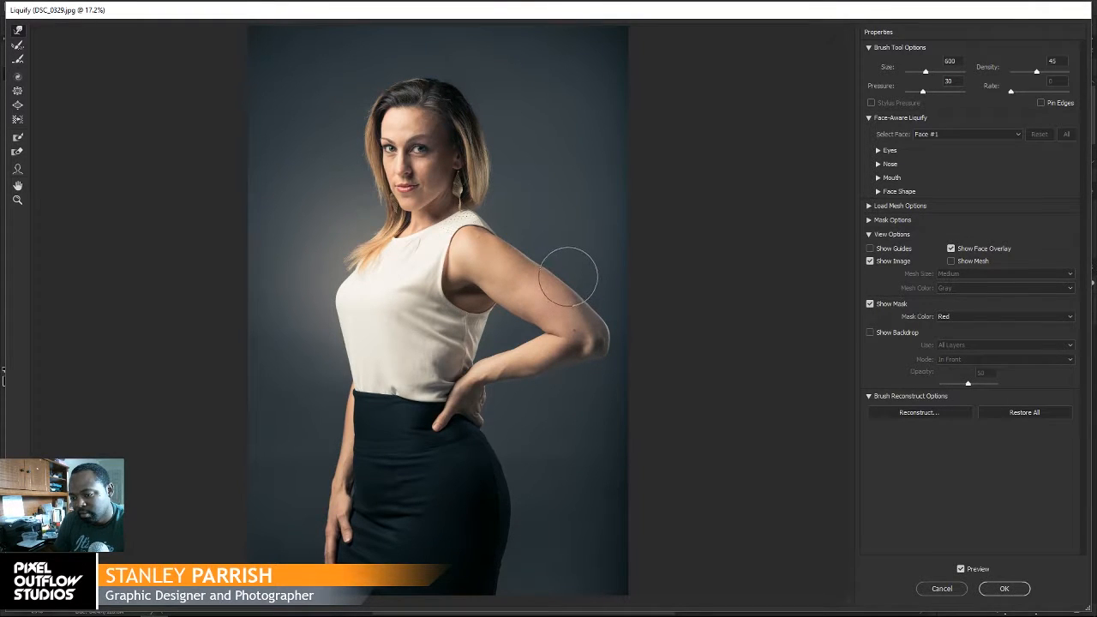
Step: Reduce the Forward Warp brush to size 300 for finer work around the bent elbow
key("bracketleft")
key("bracketleft")
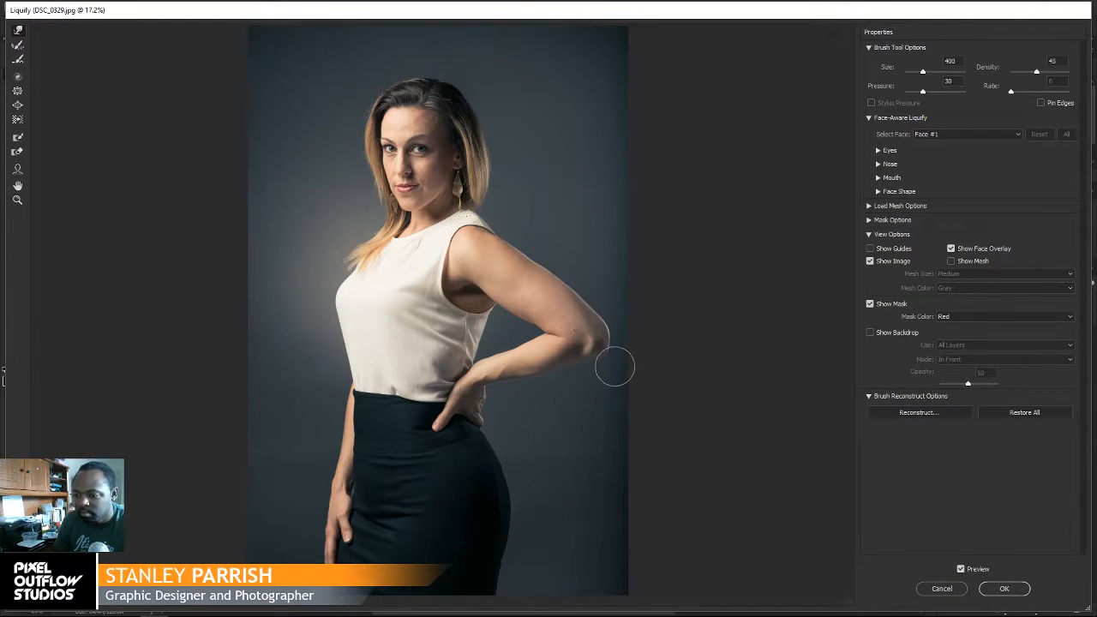
key("bracketleft")
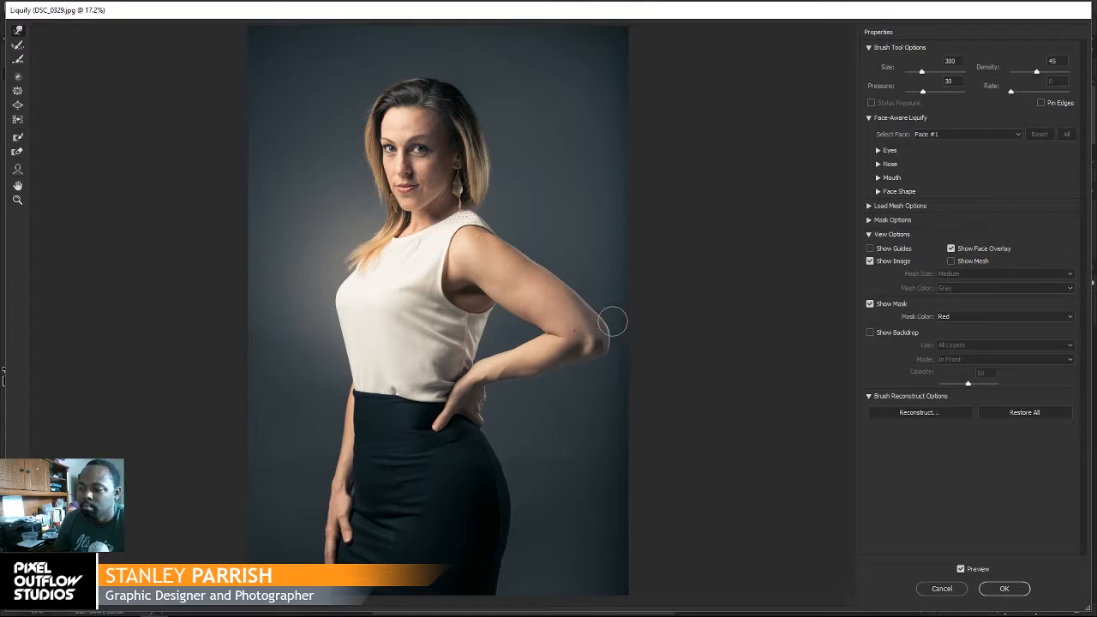
key("bracketright")
key("bracketleft")
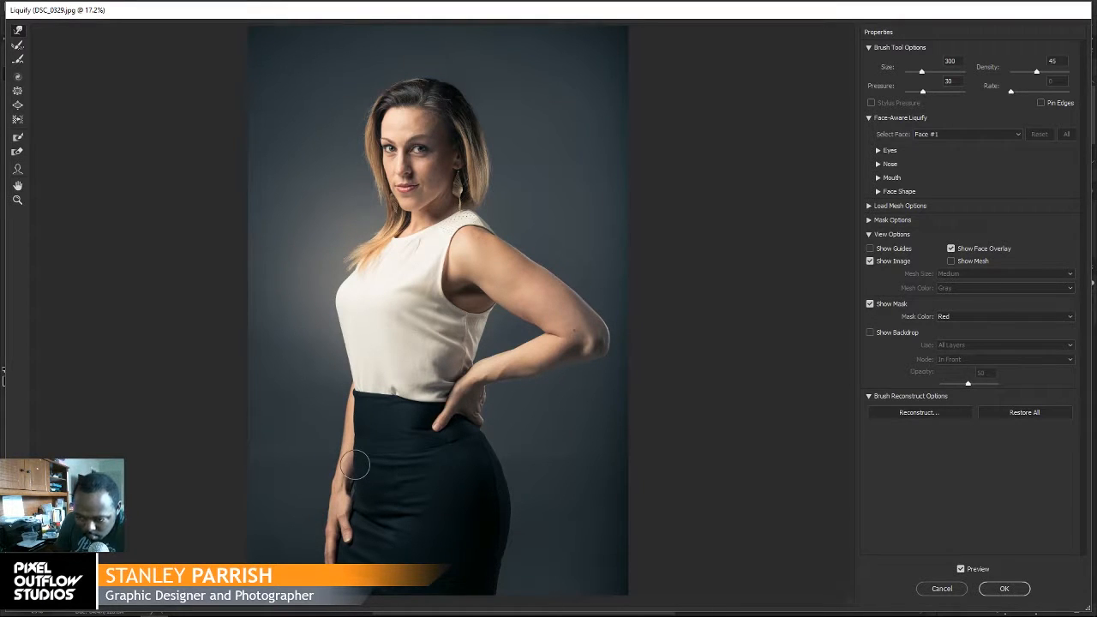
Step: Reduce the Forward Warp brush to size 200 for the lowered forearm beside the skirt
key("bracketleft")
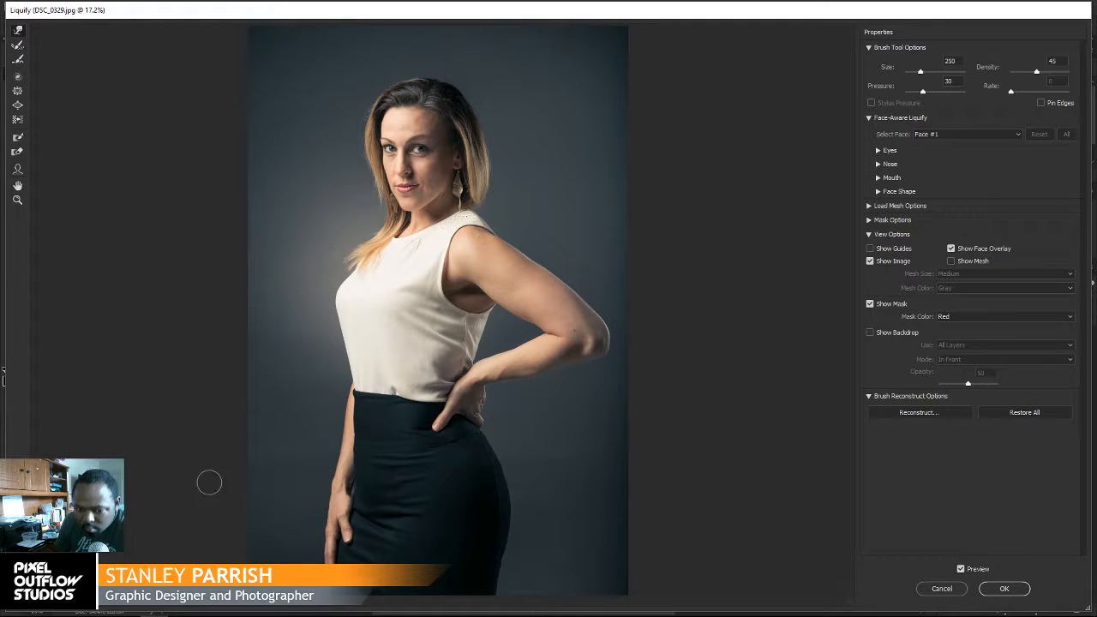
key("ctrl+plus")
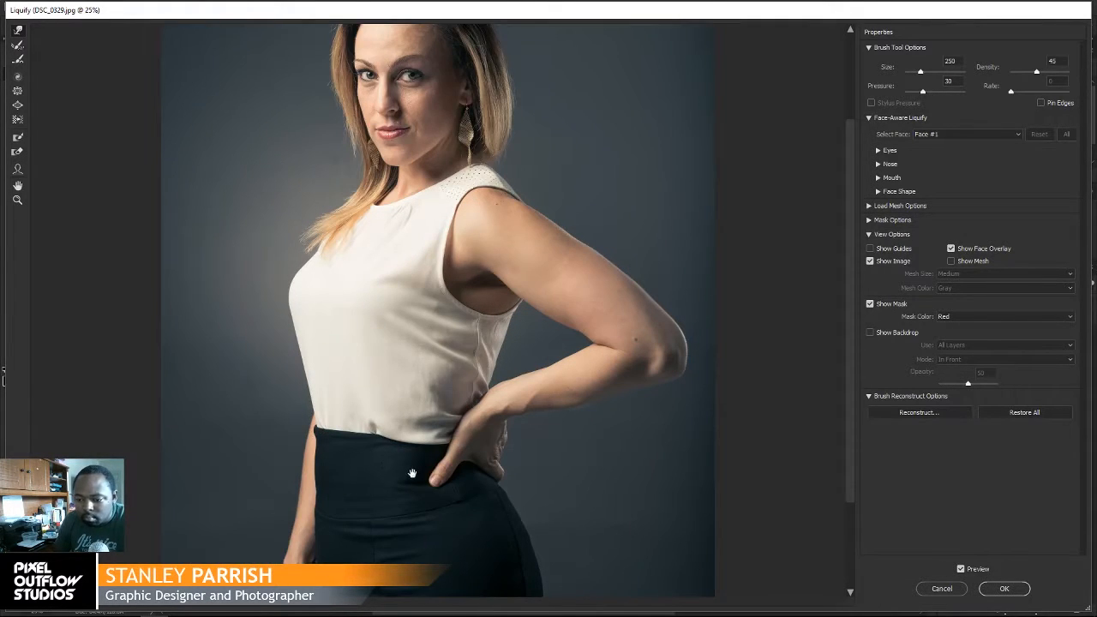
left_click_drag(402, 475, 493, 343)
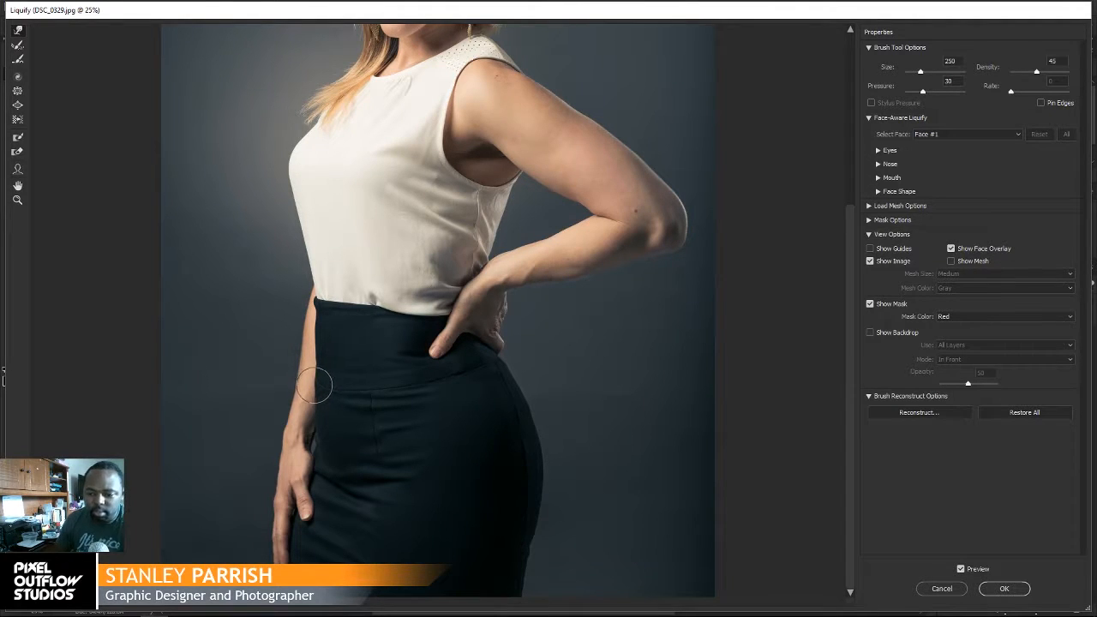
key("bracketleft")
key("bracketleft")
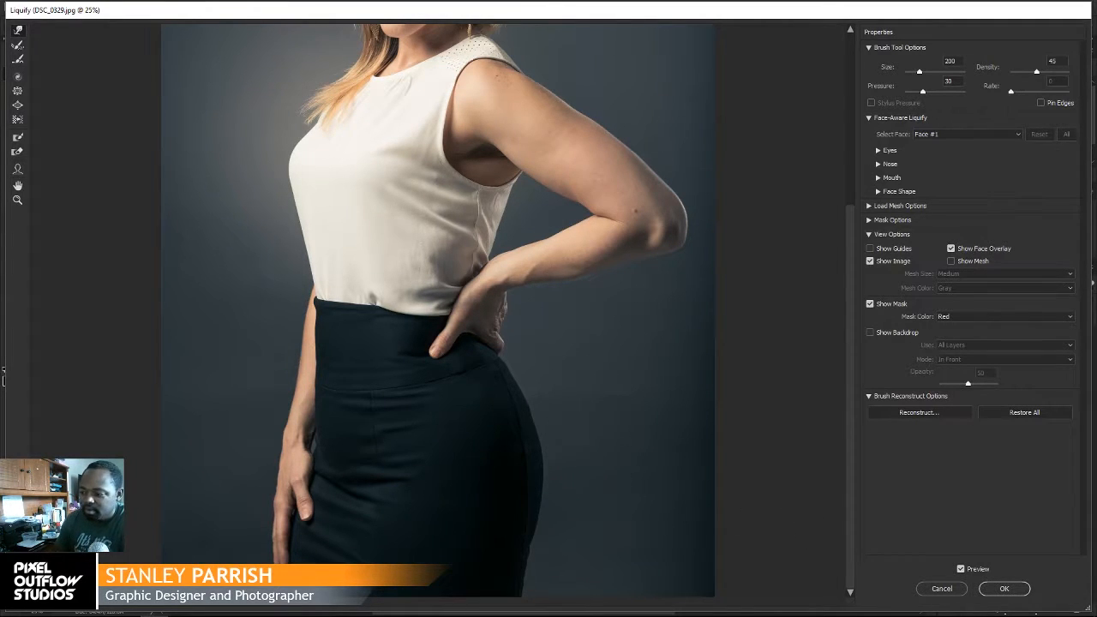
Step: Compare the warped figure with the original using the Liquify preview, and apply the filter
left_click(962, 571)
left_click(962, 571)
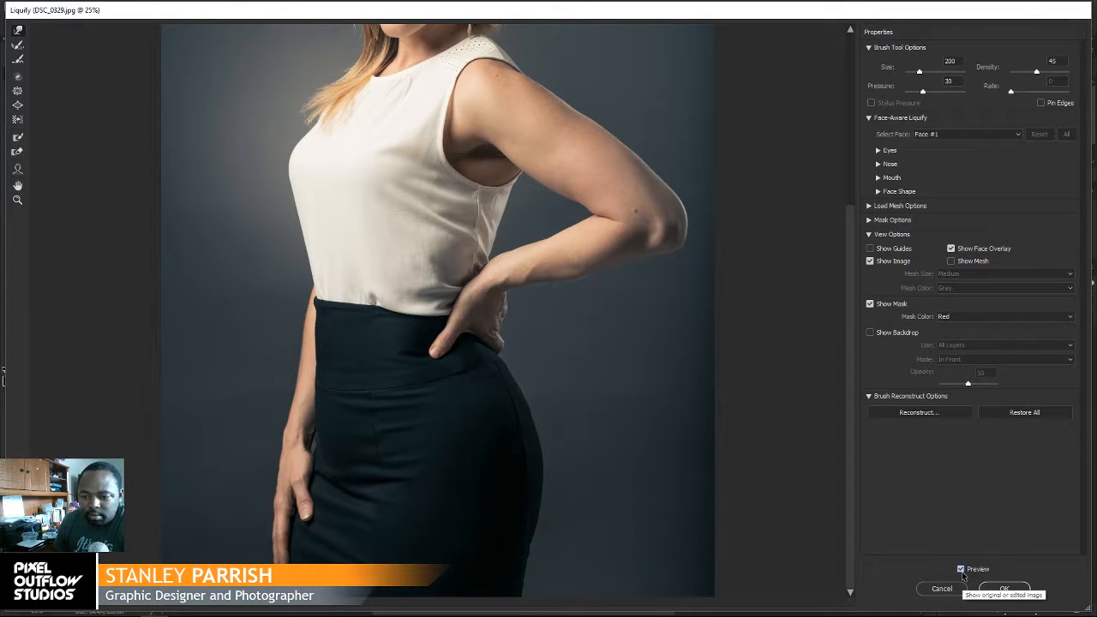
left_click(962, 570)
left_click(962, 570)
left_click(962, 570)
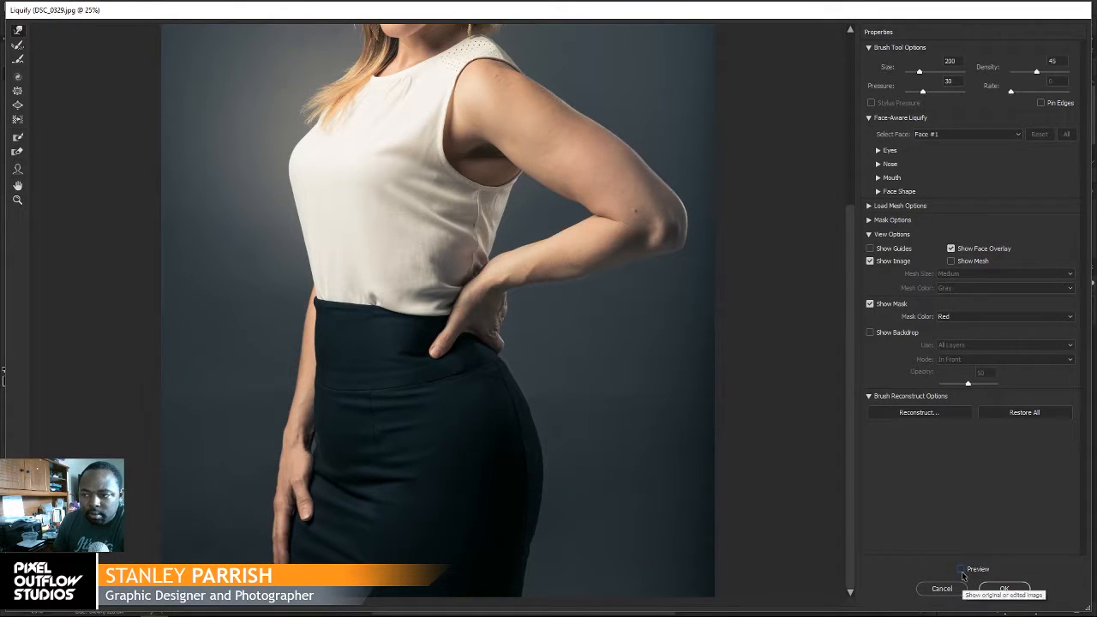
left_click(962, 570)
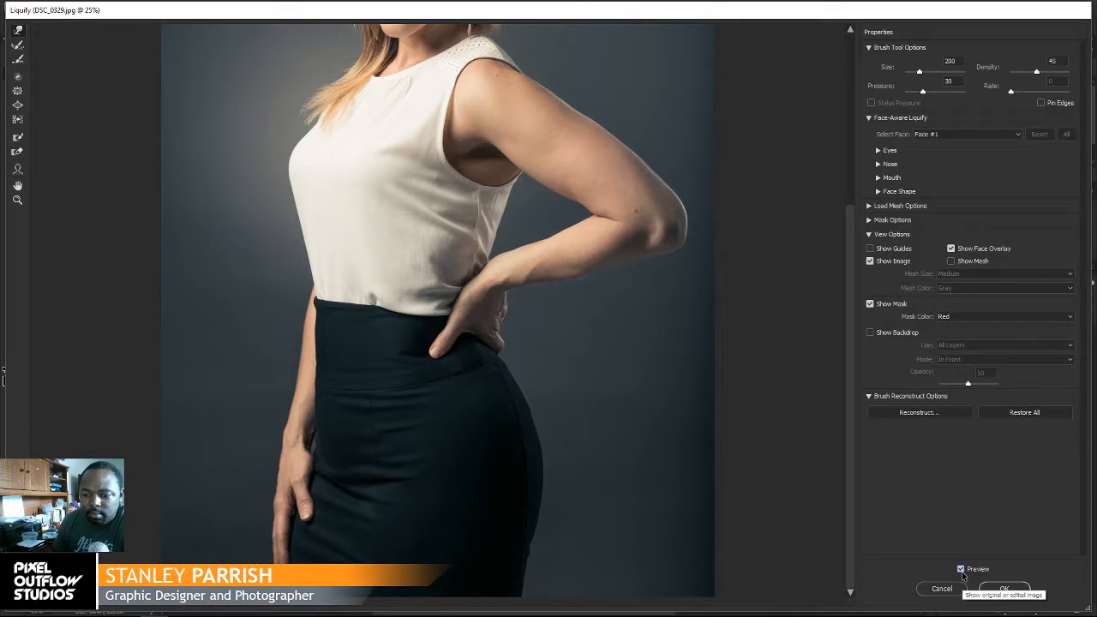
left_click_drag(852, 320, 848, 168)
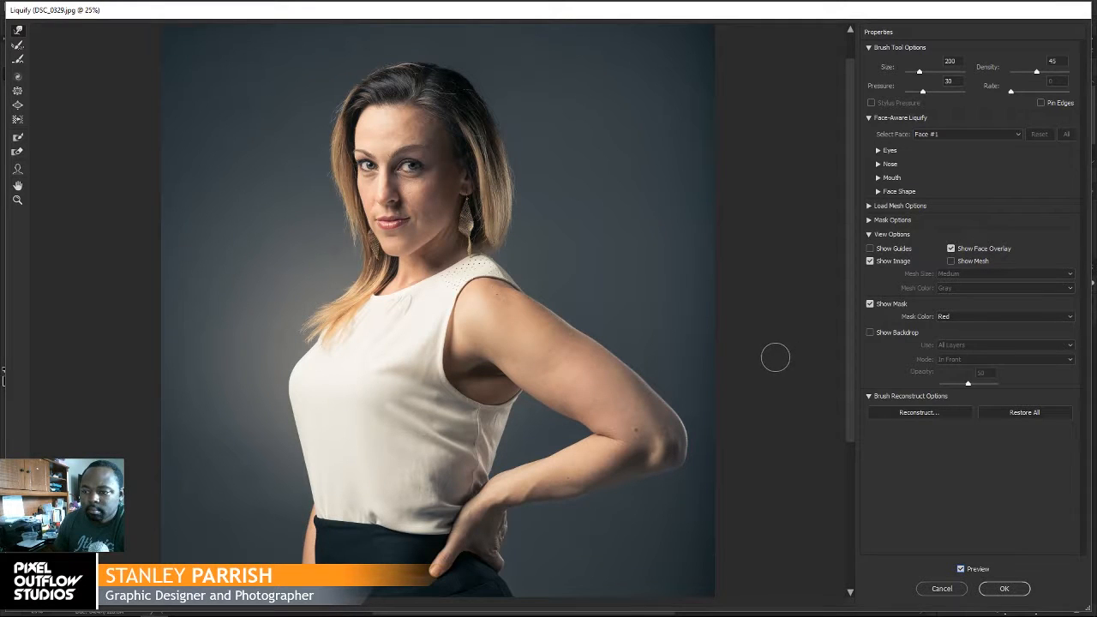
left_click_drag(849, 308, 864, 469)
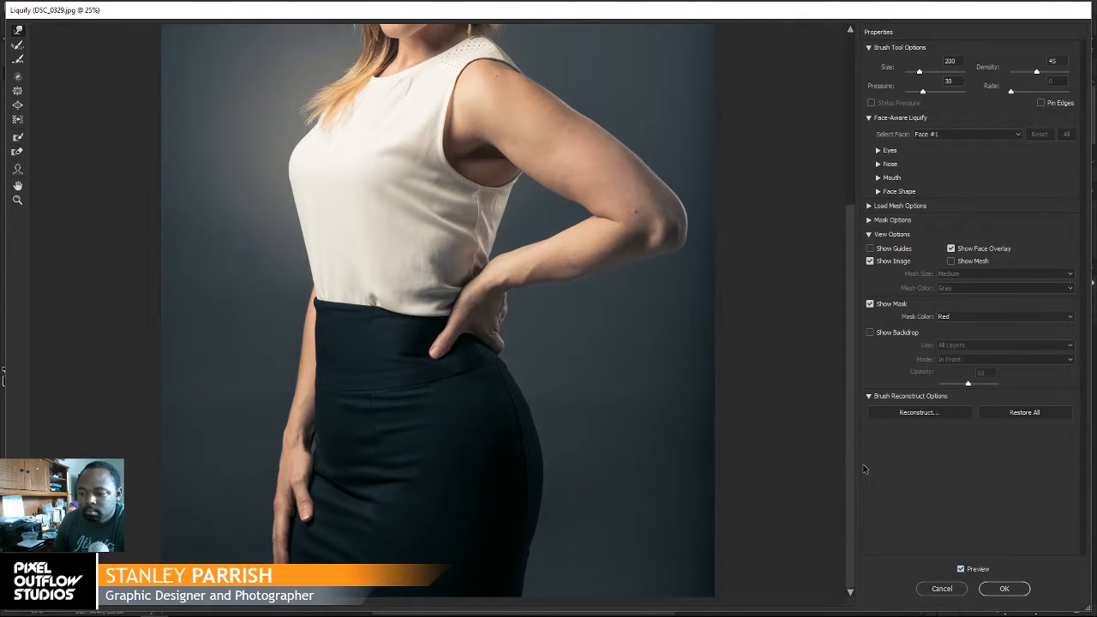
left_click(1005, 589)
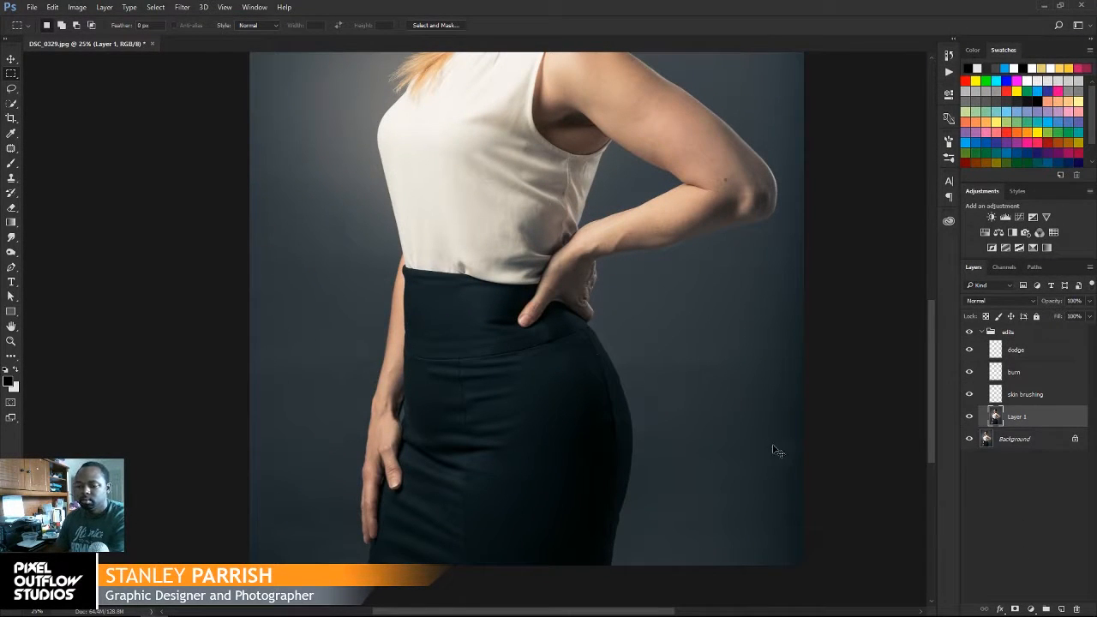
Step: Duplicate Layer 1 and apply a Gaussian Blur with a 22.2-pixel radius to the copy
key("ctrl+minus")
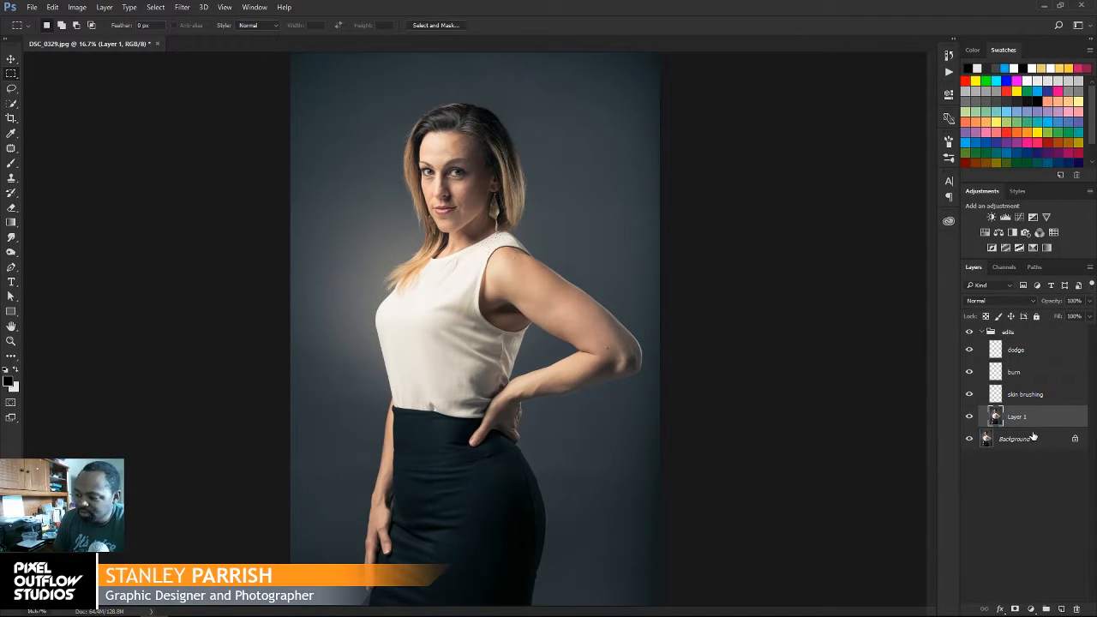
left_click_drag(1052, 421, 1065, 608)
left_click(184, 7)
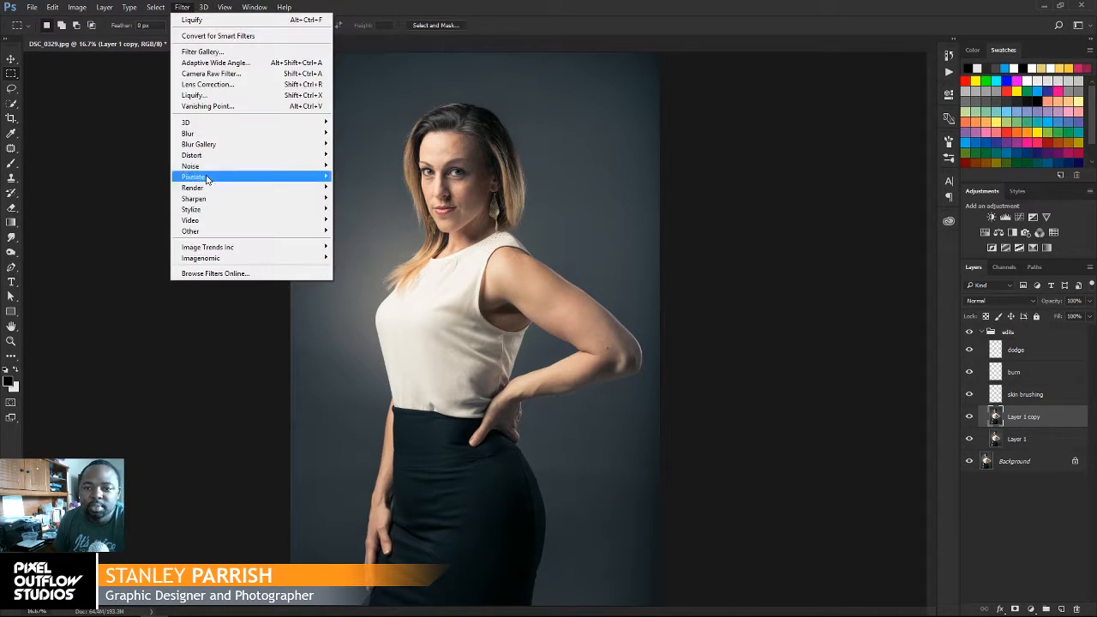
mouse_move(236, 138)
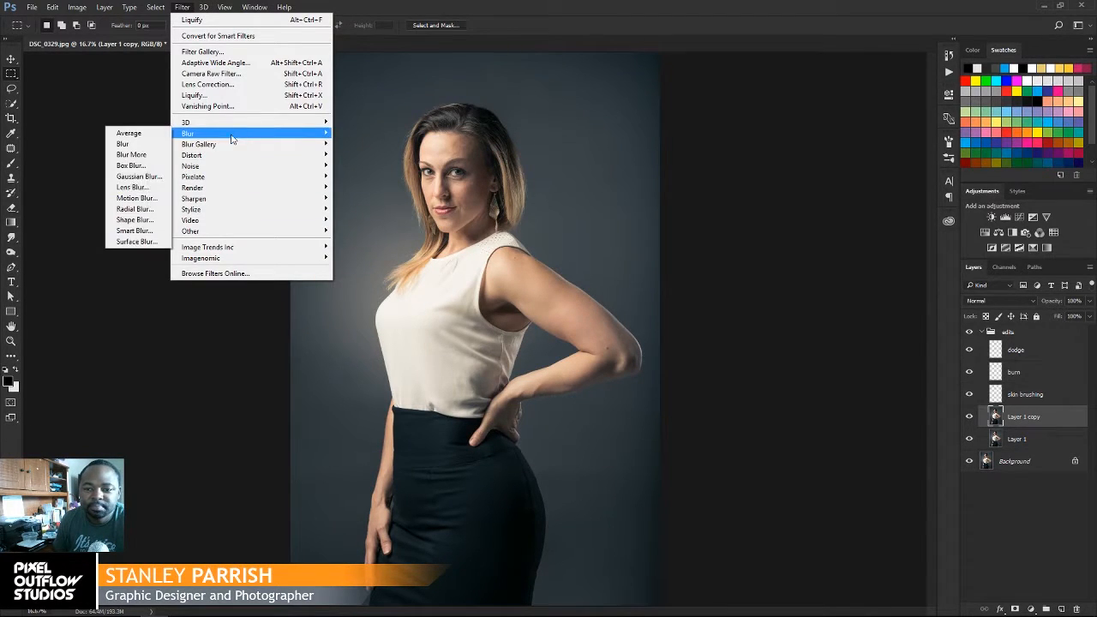
left_click(135, 179)
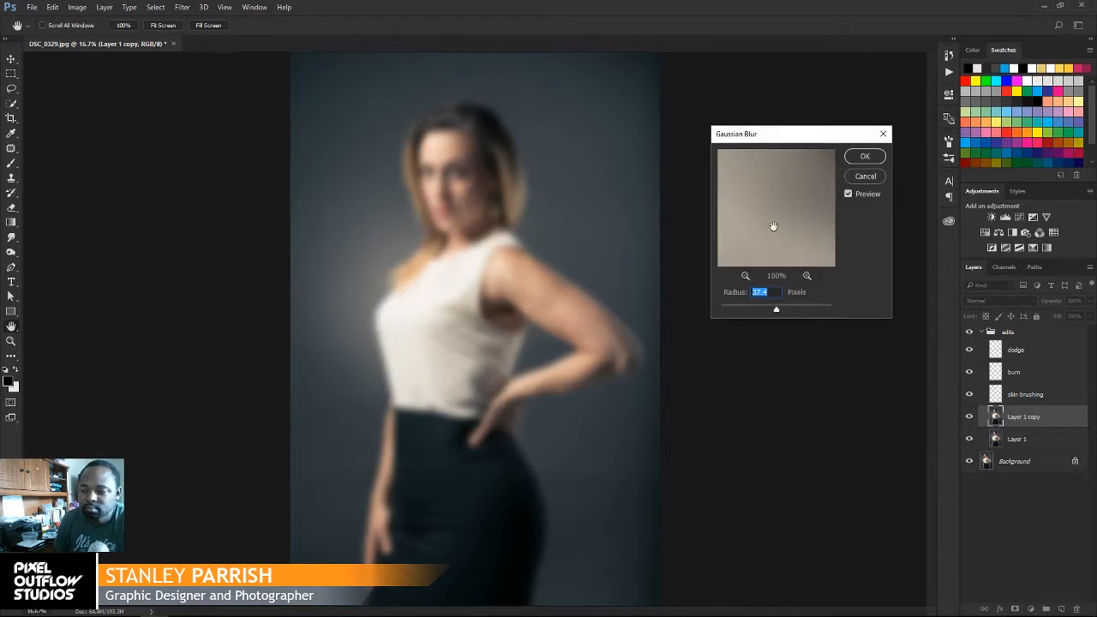
left_click_drag(767, 313, 733, 311)
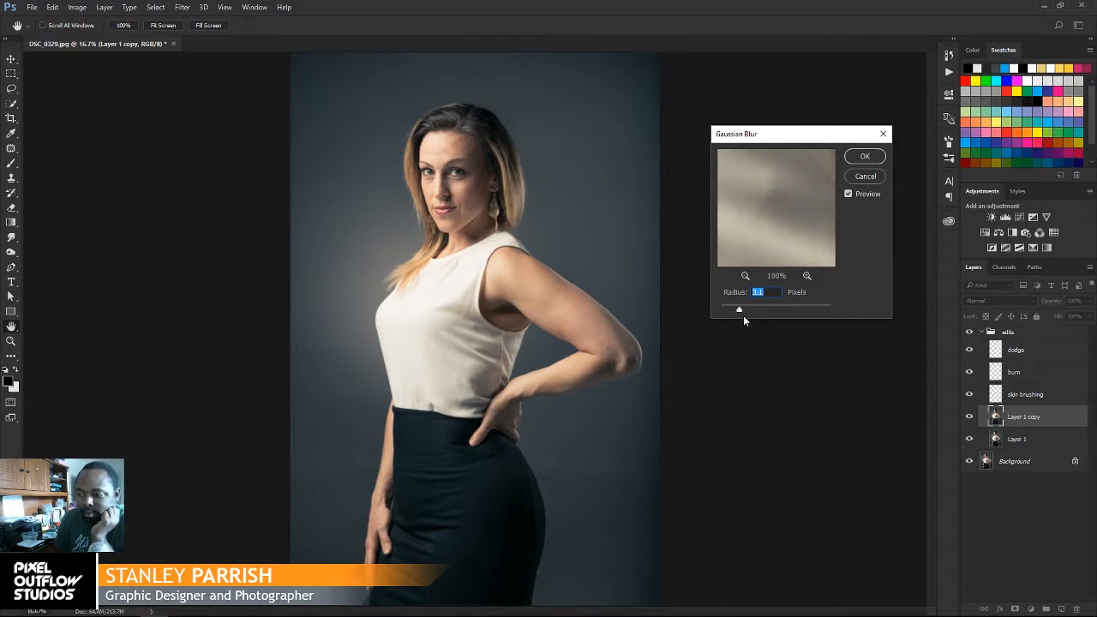
left_click_drag(739, 310, 749, 311)
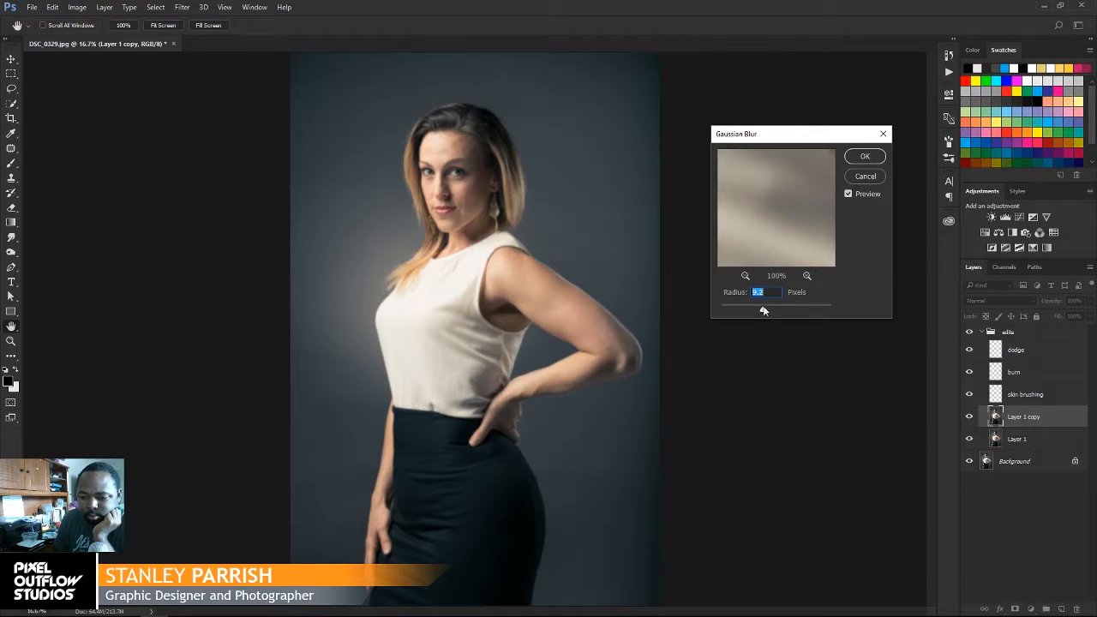
left_click_drag(777, 310, 770, 315)
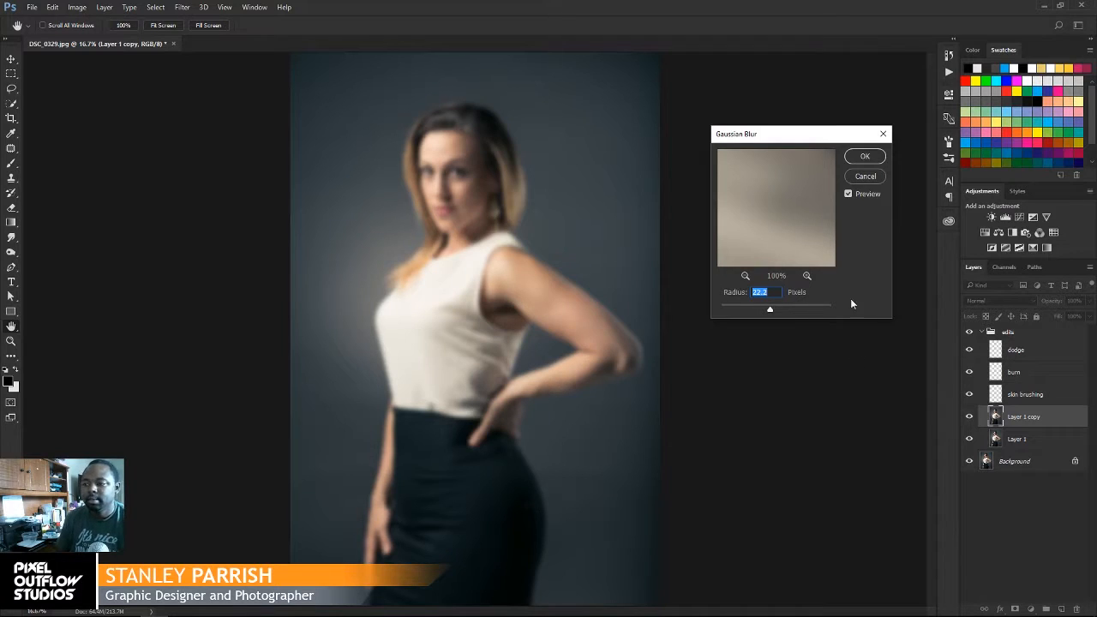
left_click(865, 157)
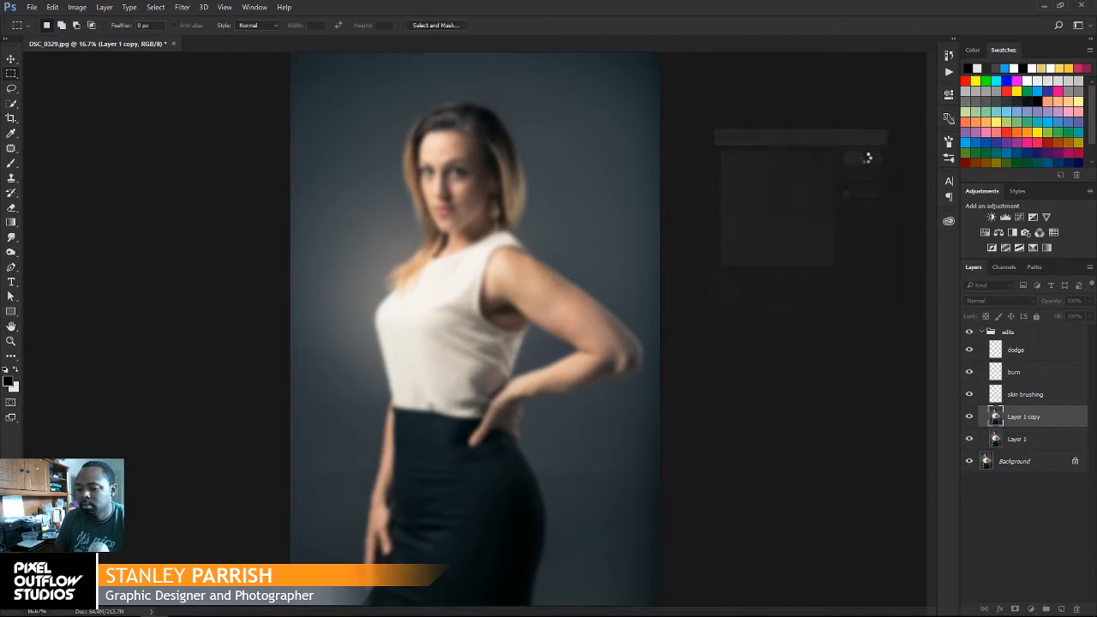
Step: Hide the blurred copy behind an inverted black layer mask and rename the layer "backdrop blur"
left_click(1015, 609)
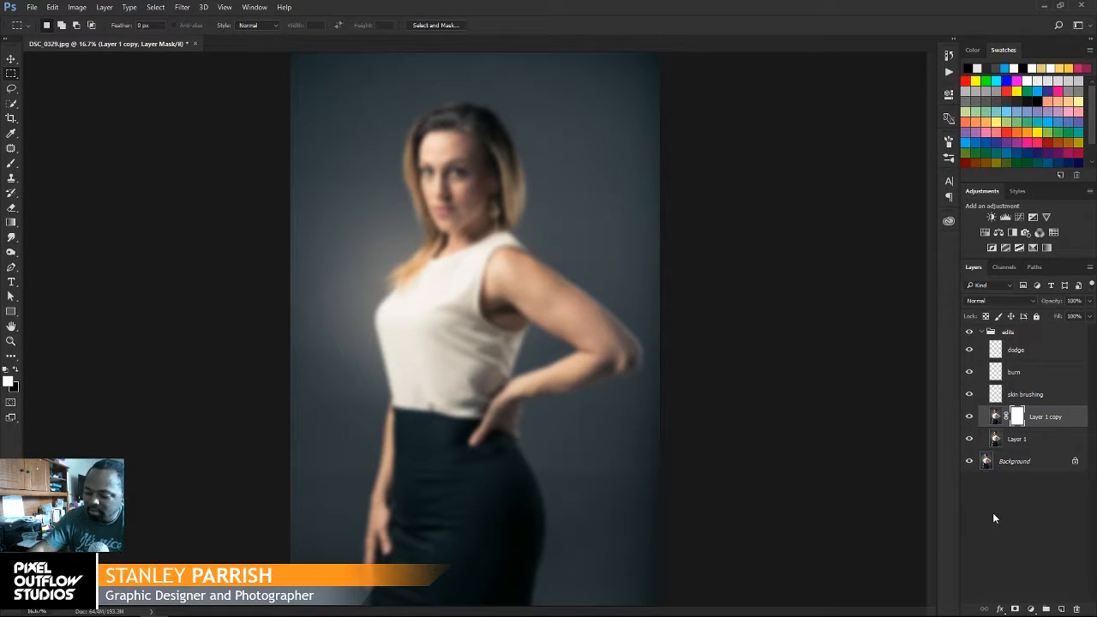
key("ctrl+i")
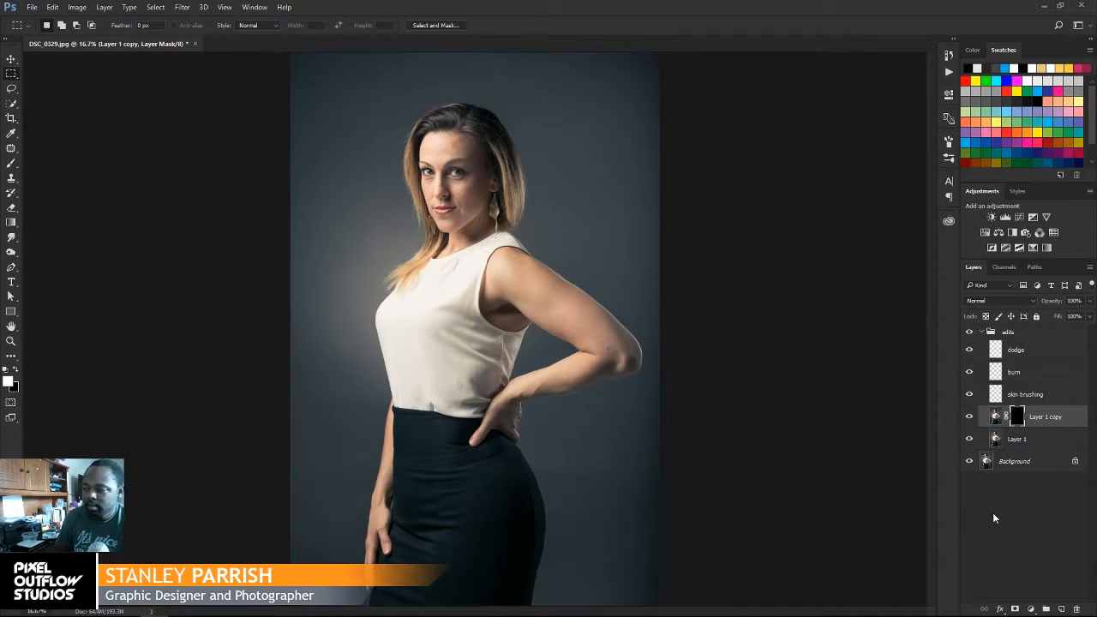
double_click(1037, 418)
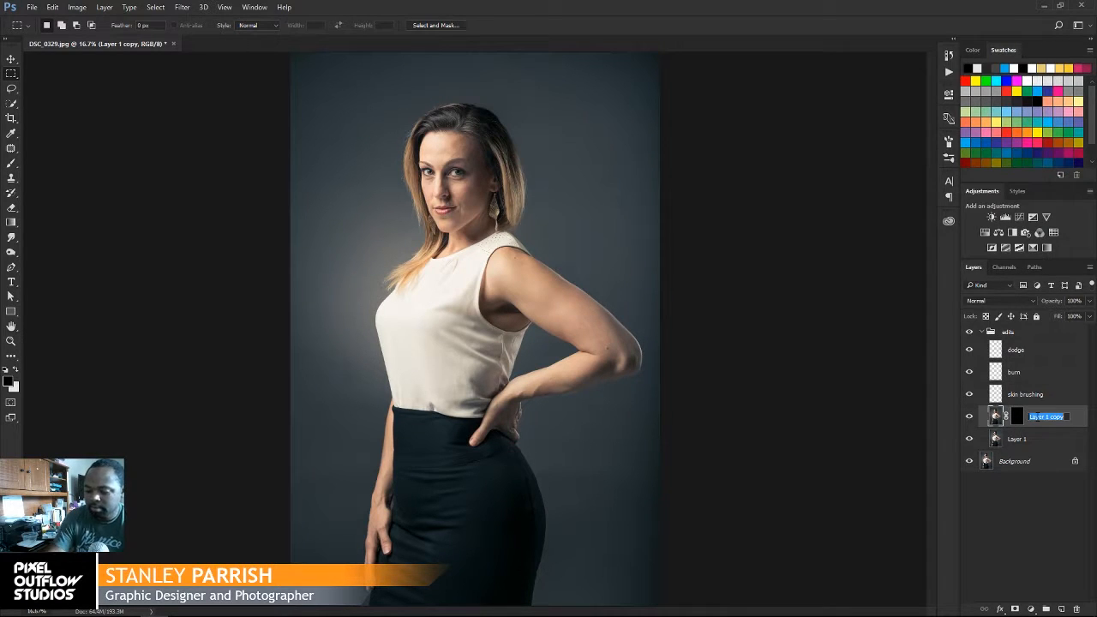
type("w")
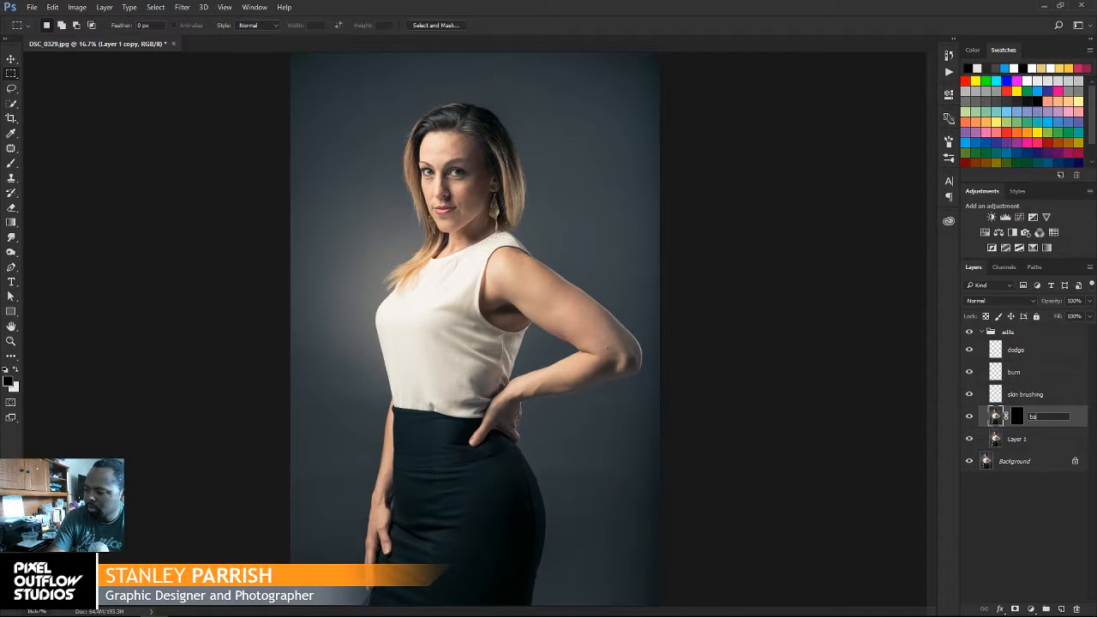
type("ackdrop blur")
key("Return")
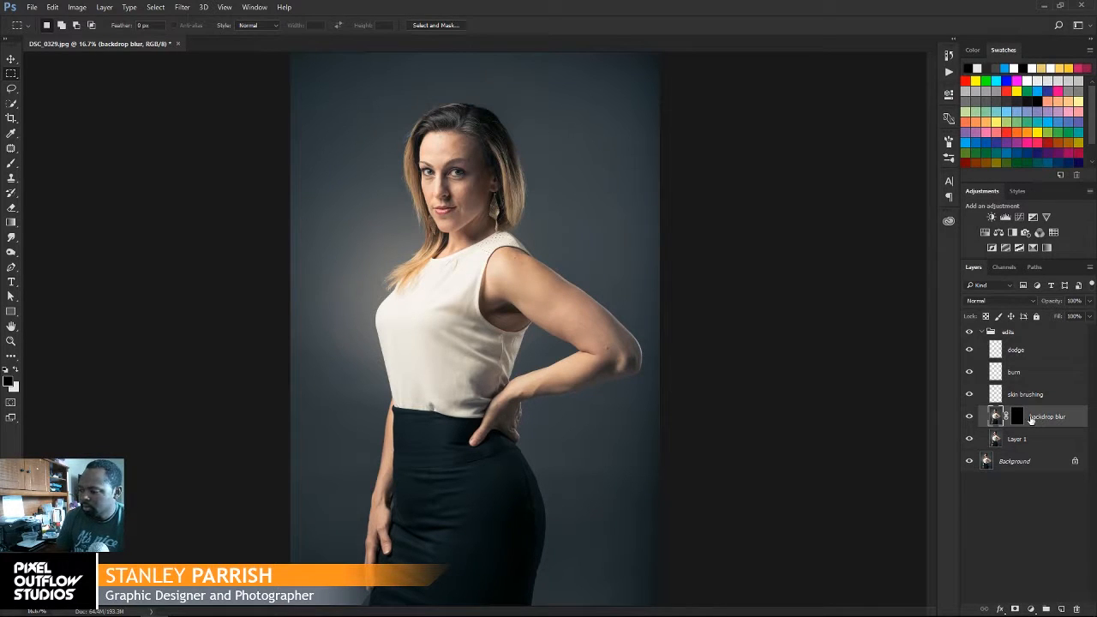
Step: Target the backdrop blur layer's mask and set the Brush tool to 100% flow and 100% opacity
left_click(1017, 417)
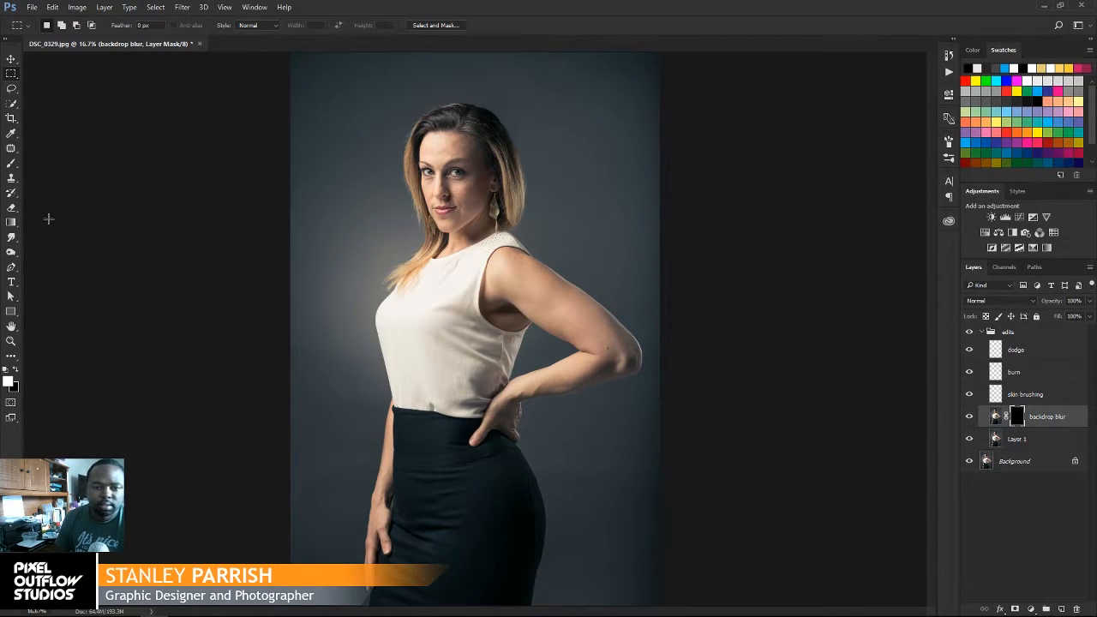
left_click(10, 164)
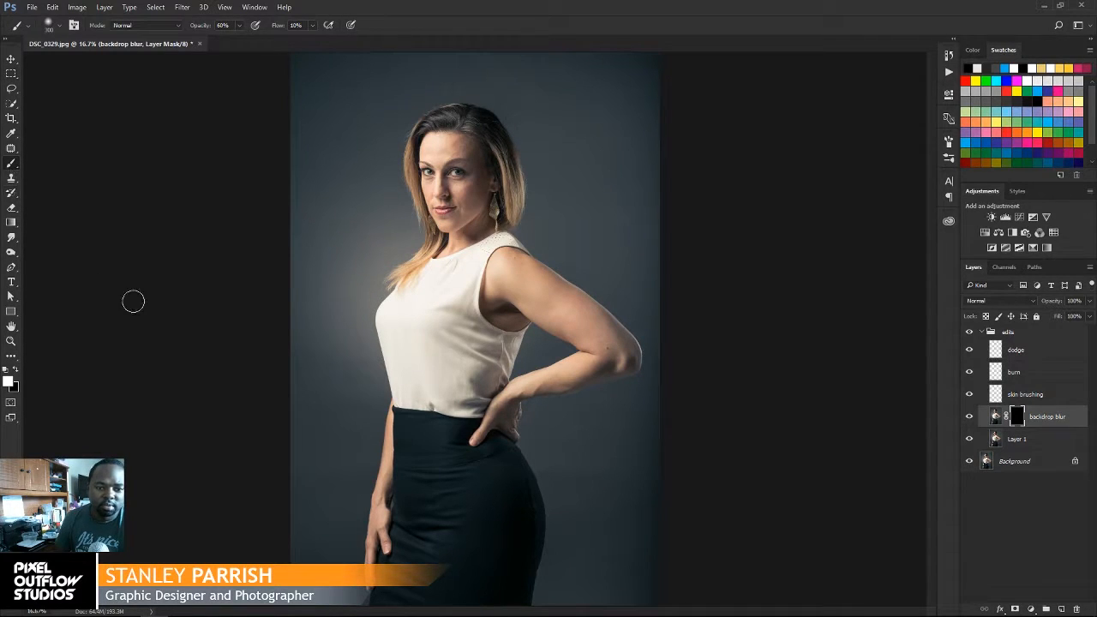
left_click(312, 25)
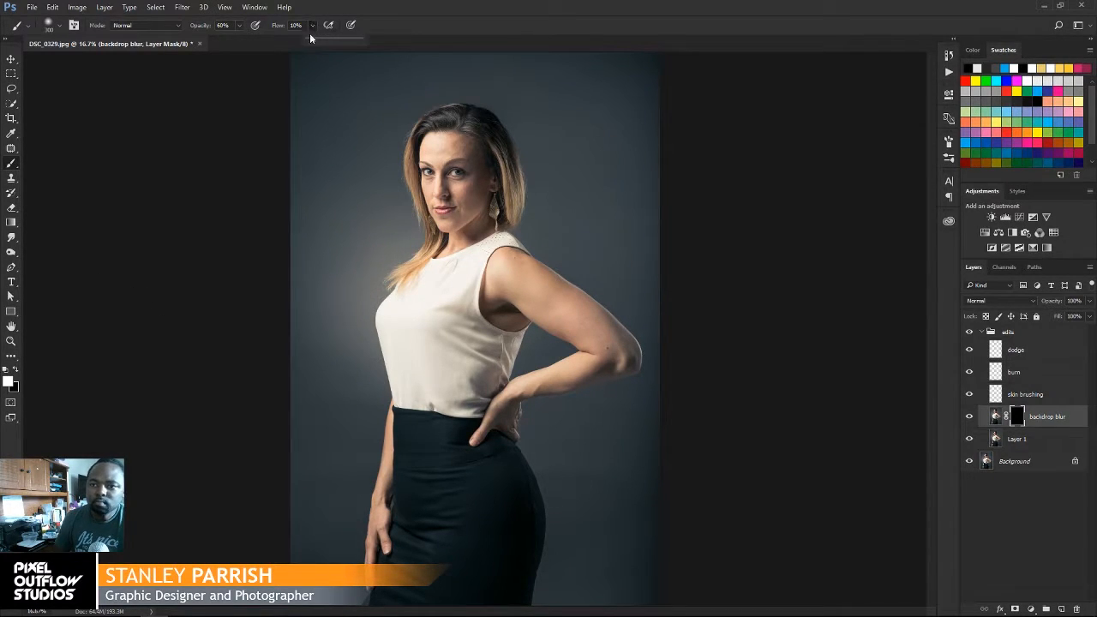
left_click_drag(361, 41, 384, 7)
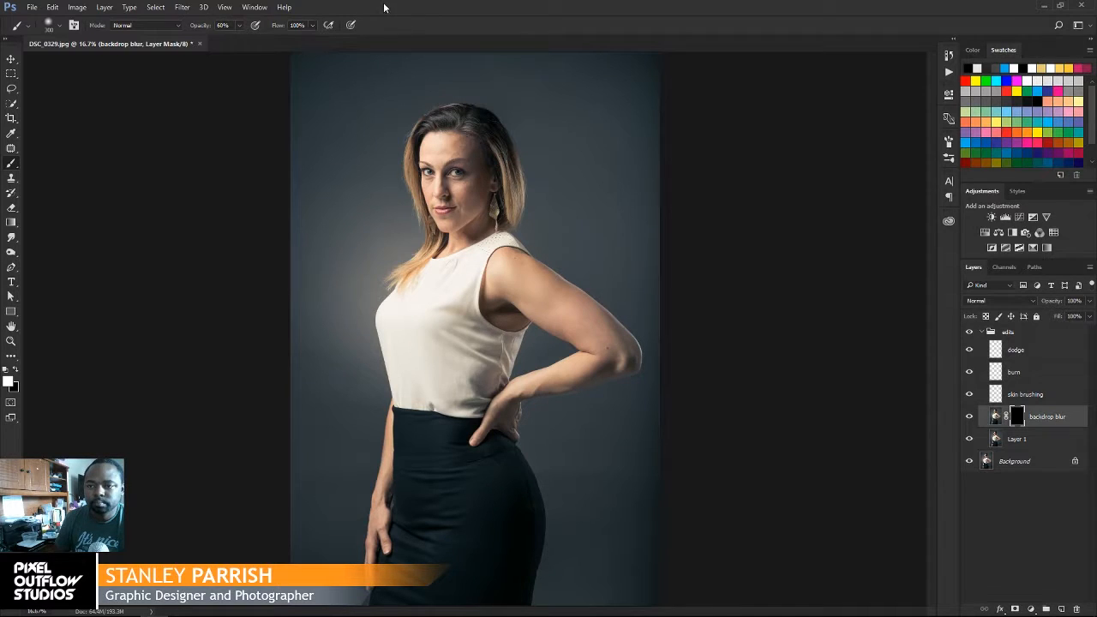
left_click(238, 25)
mouse_move(238, 41)
left_mouse_down()
mouse_move(320, 22)
mouse_move(333, 6)
left_mouse_up()
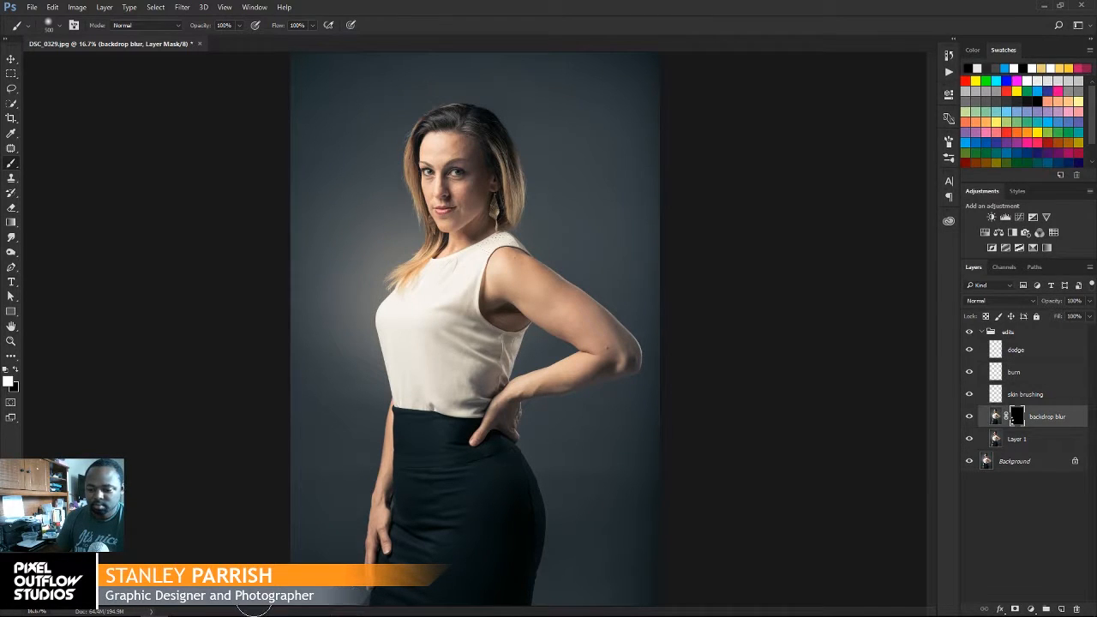
Step: Paint white on the backdrop blur mask over the lower backdrop around the figure, and compare the image with the layer hidden and shown
mouse_move(694, 547)
left_mouse_down()
mouse_move(594, 566)
mouse_move(558, 598)
mouse_move(619, 591)
mouse_move(616, 502)
mouse_move(592, 480)
mouse_move(571, 489)
mouse_move(560, 462)
mouse_move(619, 453)
mouse_move(660, 392)
mouse_move(639, 431)
mouse_move(644, 460)
mouse_move(563, 579)
mouse_move(584, 492)
mouse_move(562, 467)
mouse_move(613, 473)
left_mouse_up()
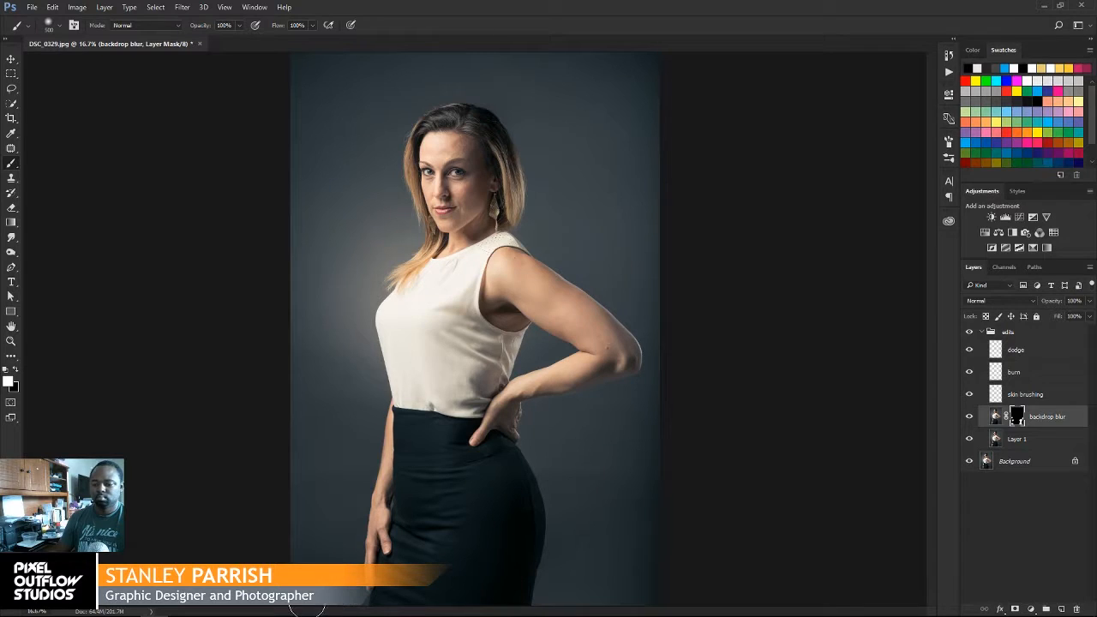
left_click_drag(307, 600, 312, 605)
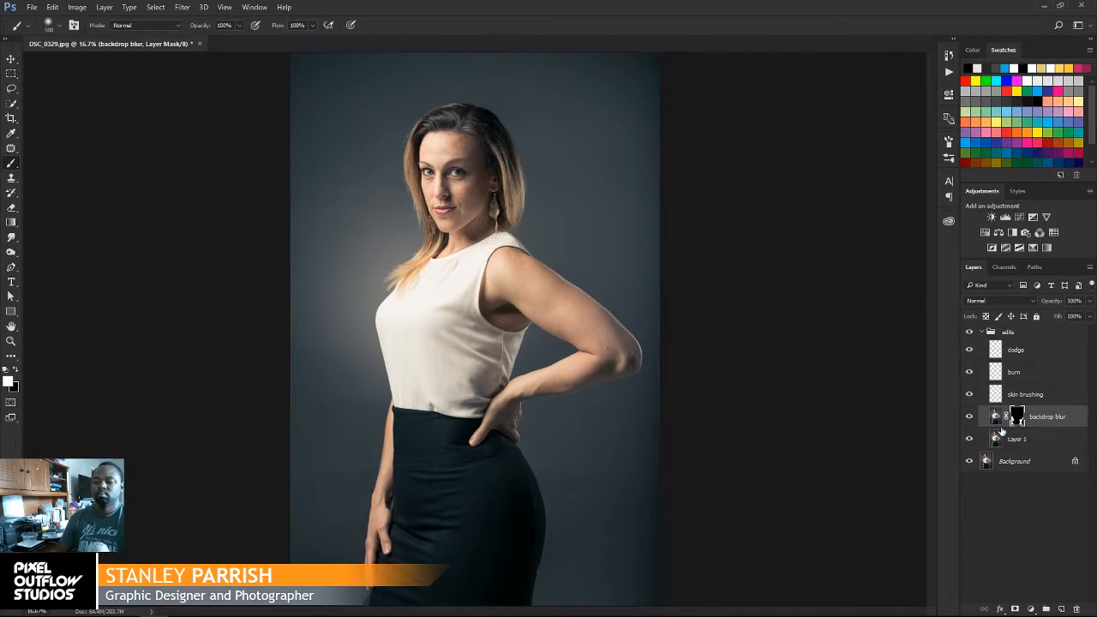
left_click(970, 417)
left_click(969, 417)
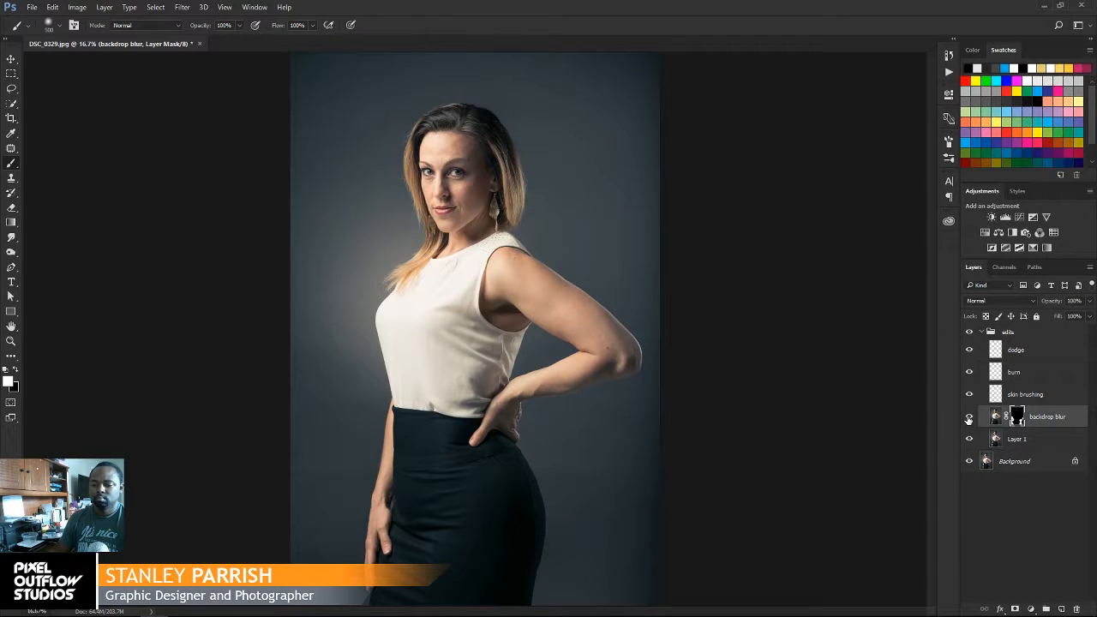
left_click(969, 417)
left_click(969, 418)
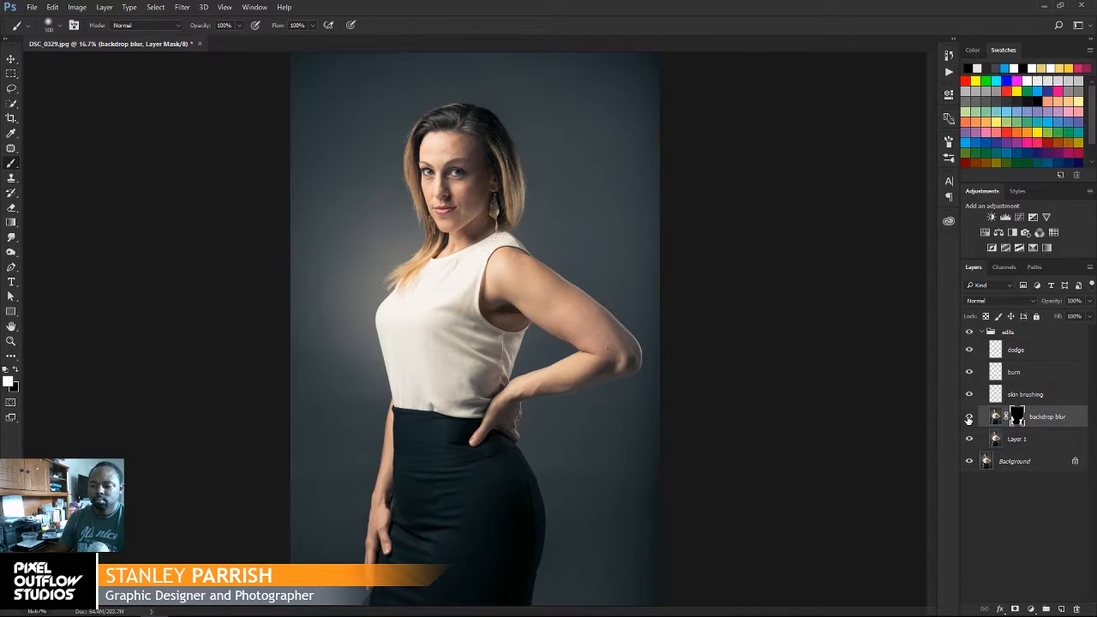
Step: Compare the portrait with the backdrop blur layer hidden and shown, and with the whole edits group hidden and shown
left_click(969, 419)
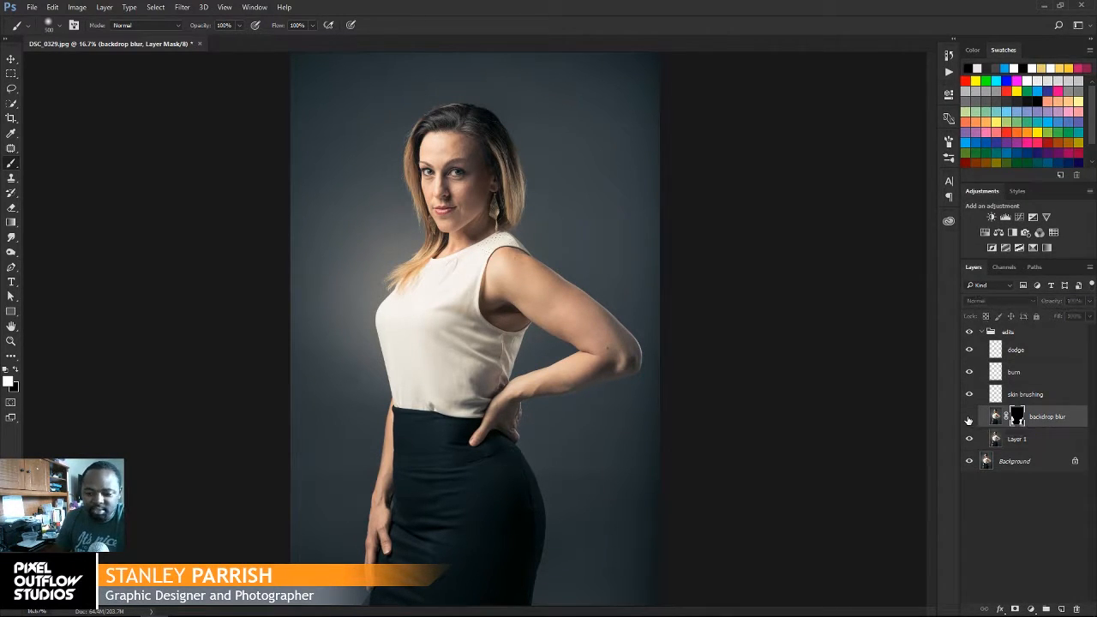
left_click(969, 417)
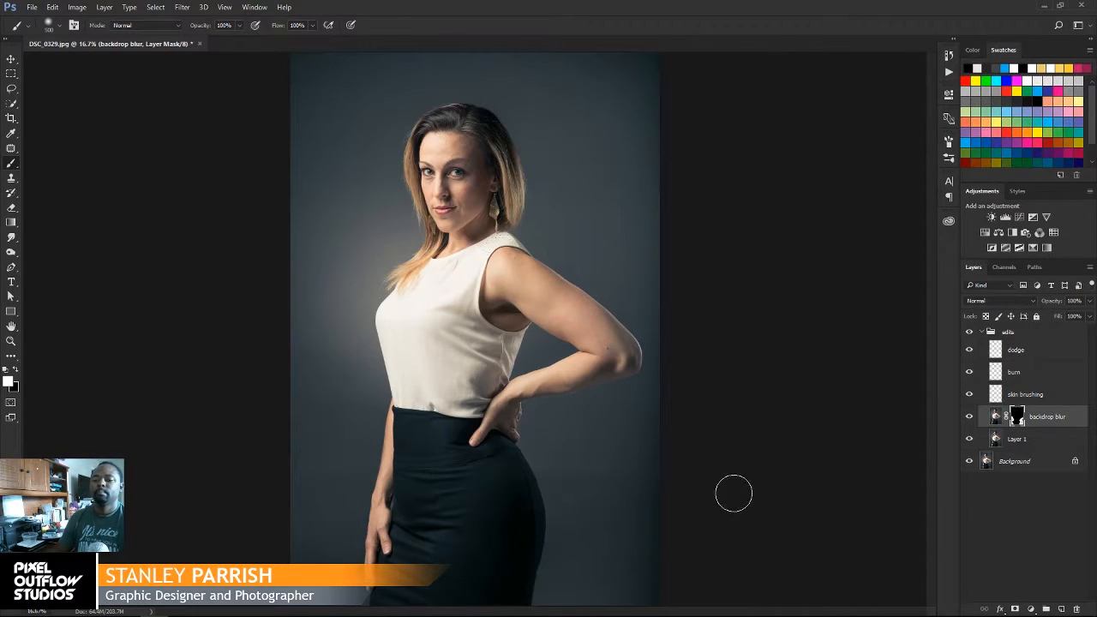
left_click(11, 58)
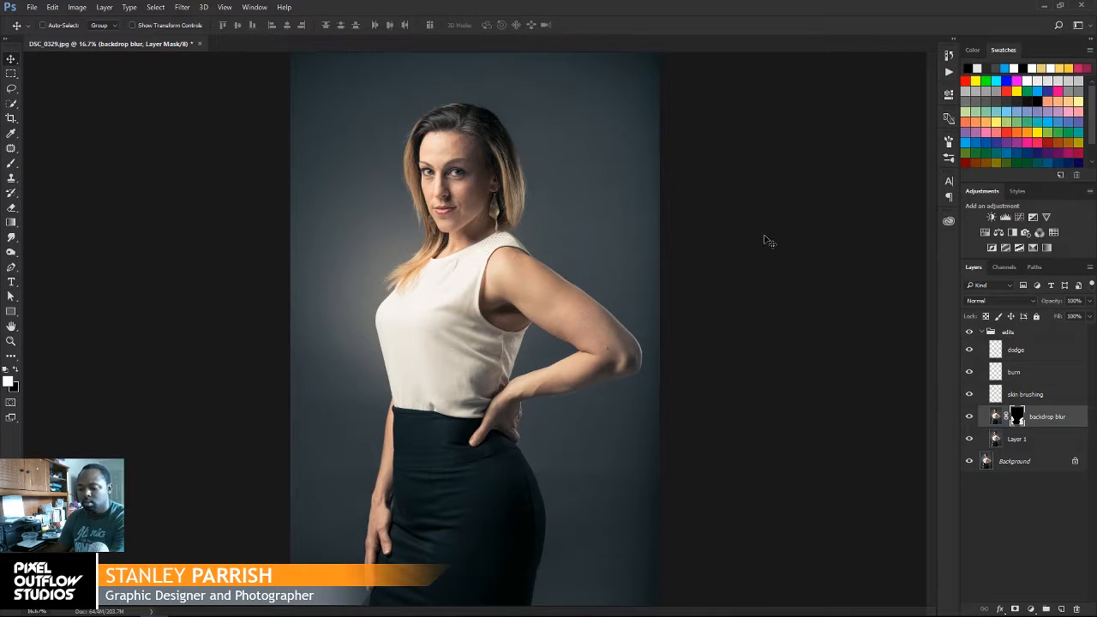
key("ctrl+0")
left_click(970, 332)
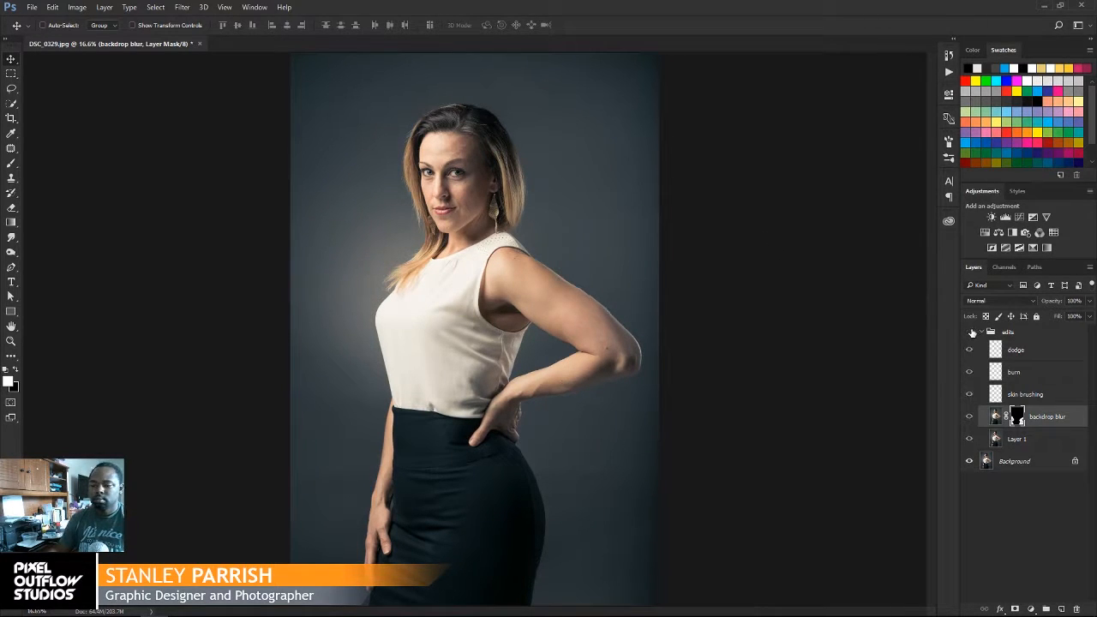
left_click(970, 332)
left_click(971, 333)
left_click(971, 333)
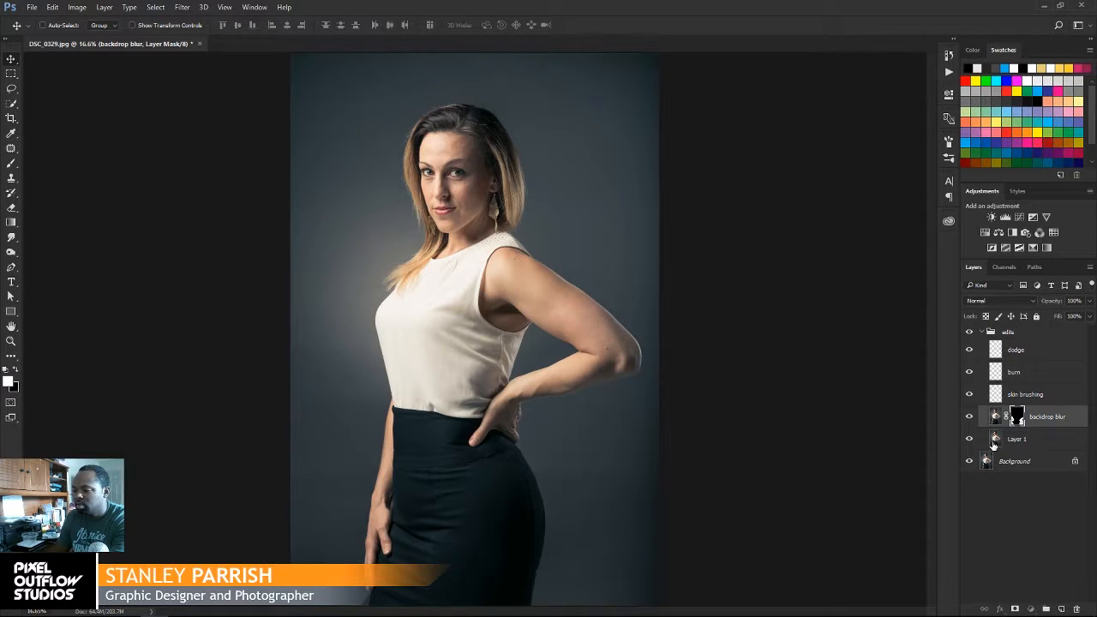
Step: On Layer 1, use the Patch tool to smooth the lower neck crease running toward the large earring
left_click(1015, 439)
key("ctrl+plus")
key("ctrl+plus")
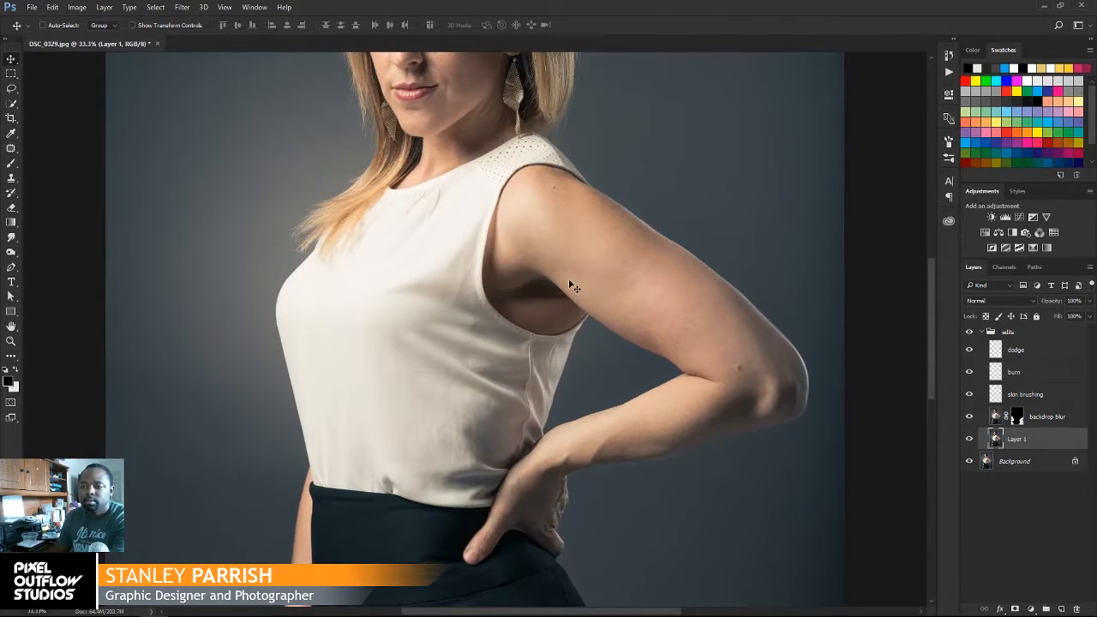
key("ctrl+plus")
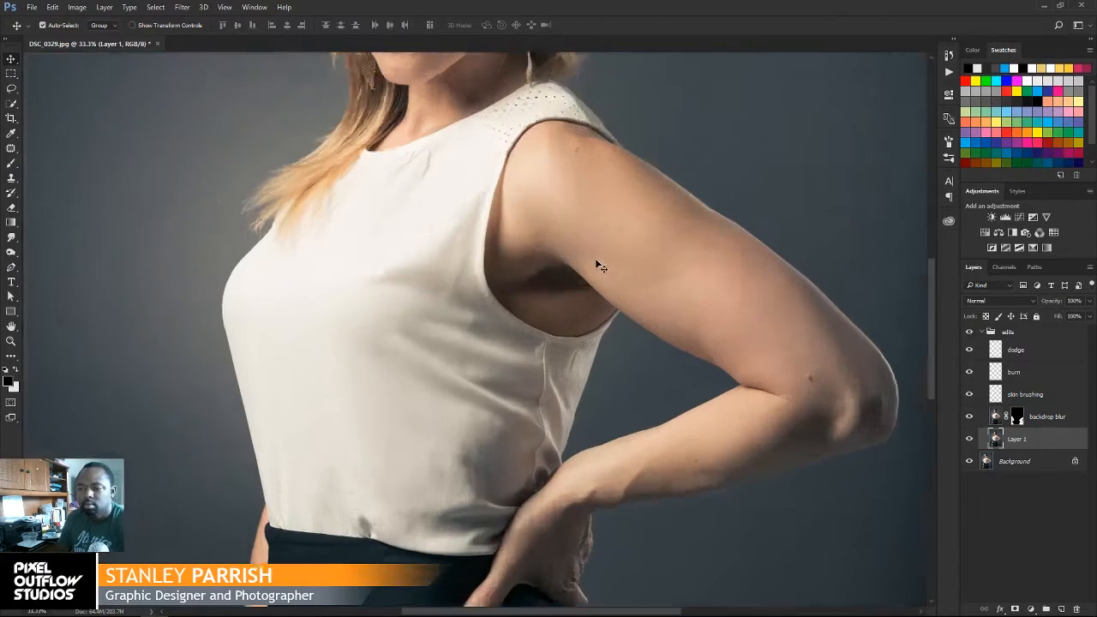
left_click_drag(611, 180, 598, 434)
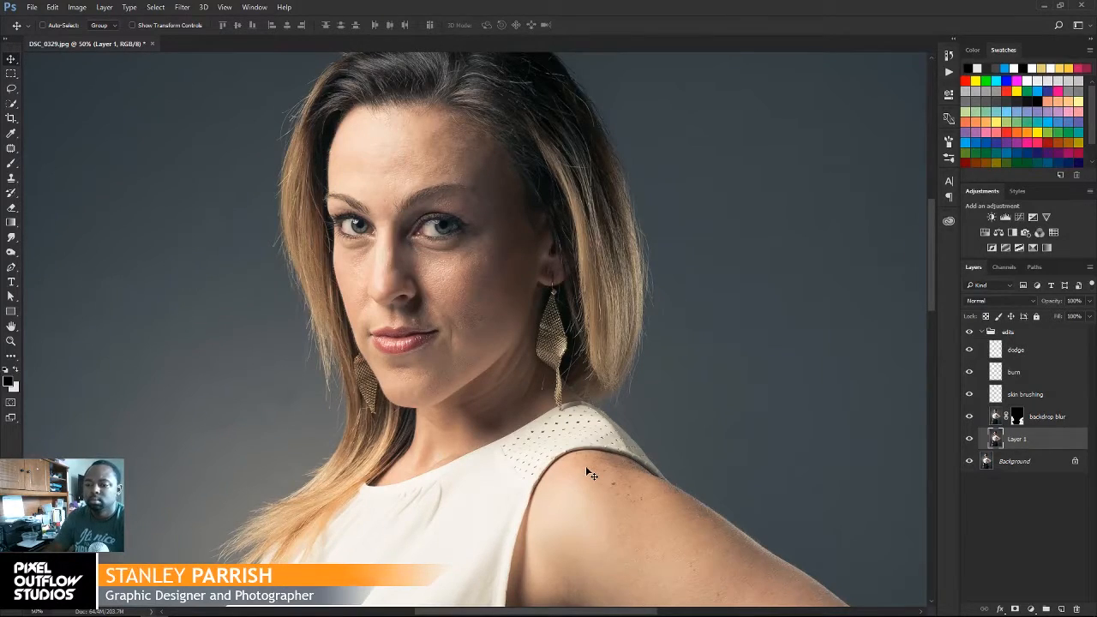
key("ctrl+plus")
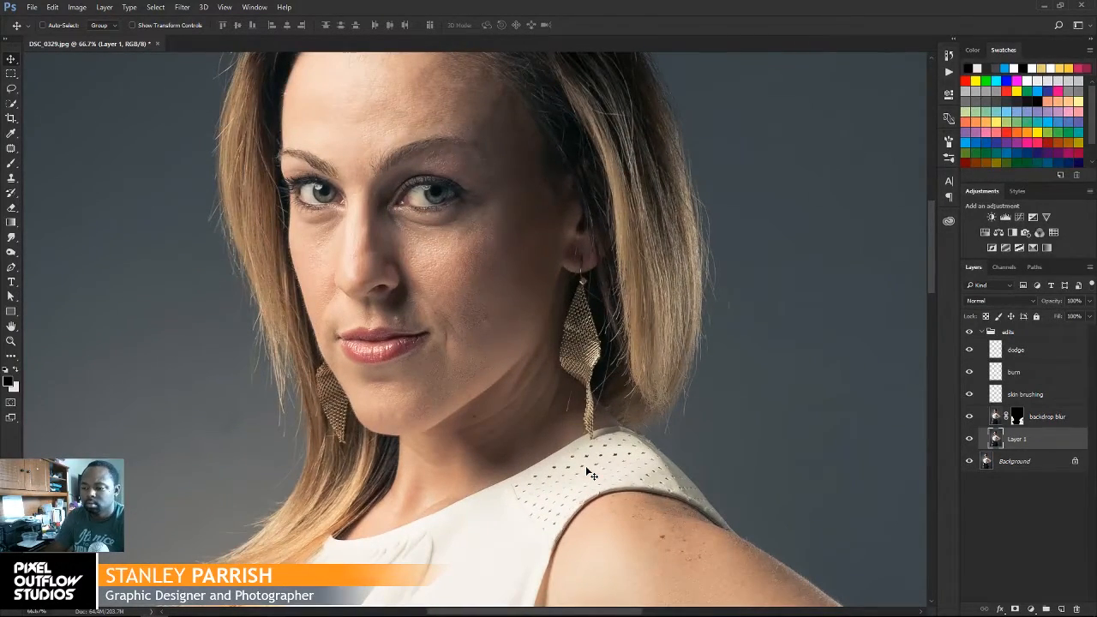
key("ctrl+plus")
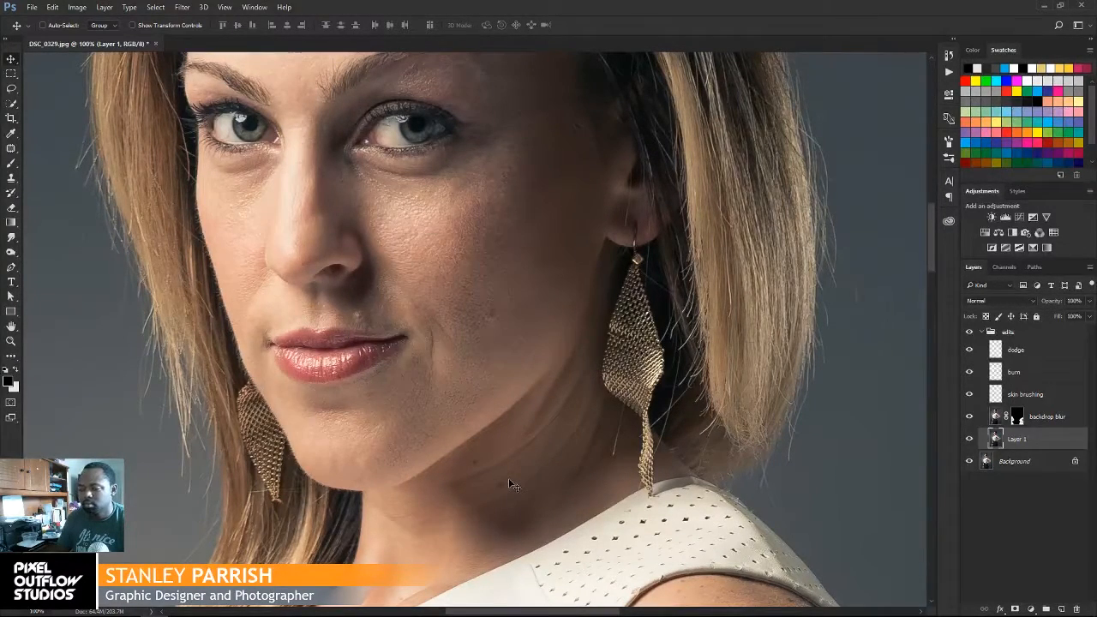
left_click(11, 149)
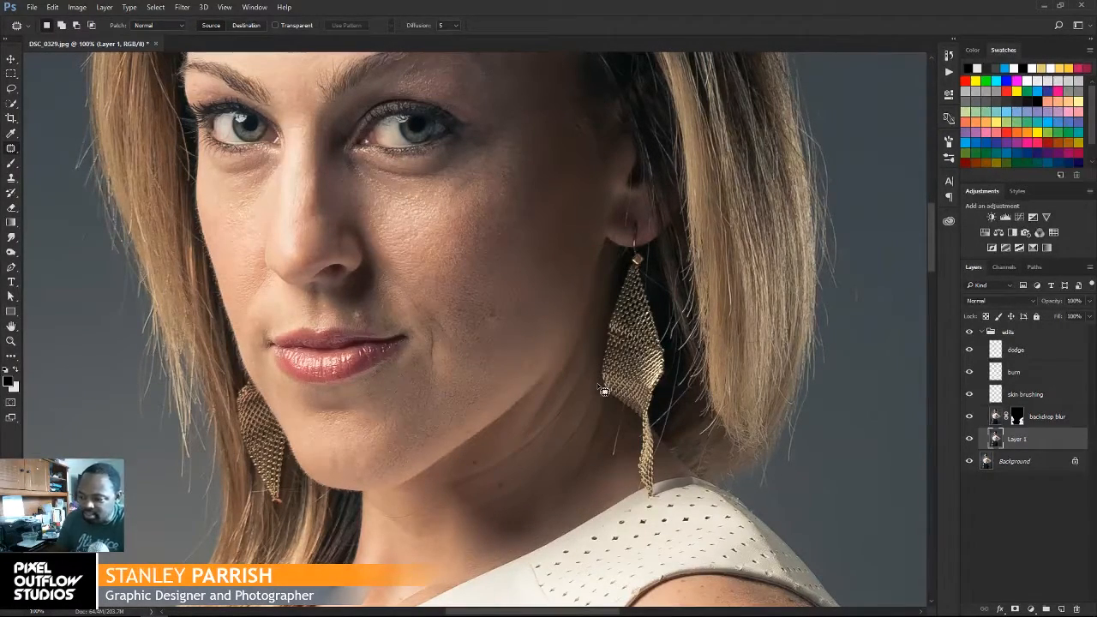
mouse_move(593, 411)
left_mouse_down()
mouse_move(533, 481)
mouse_move(462, 520)
mouse_move(512, 511)
mouse_move(566, 465)
mouse_move(599, 425)
mouse_move(599, 388)
left_mouse_up()
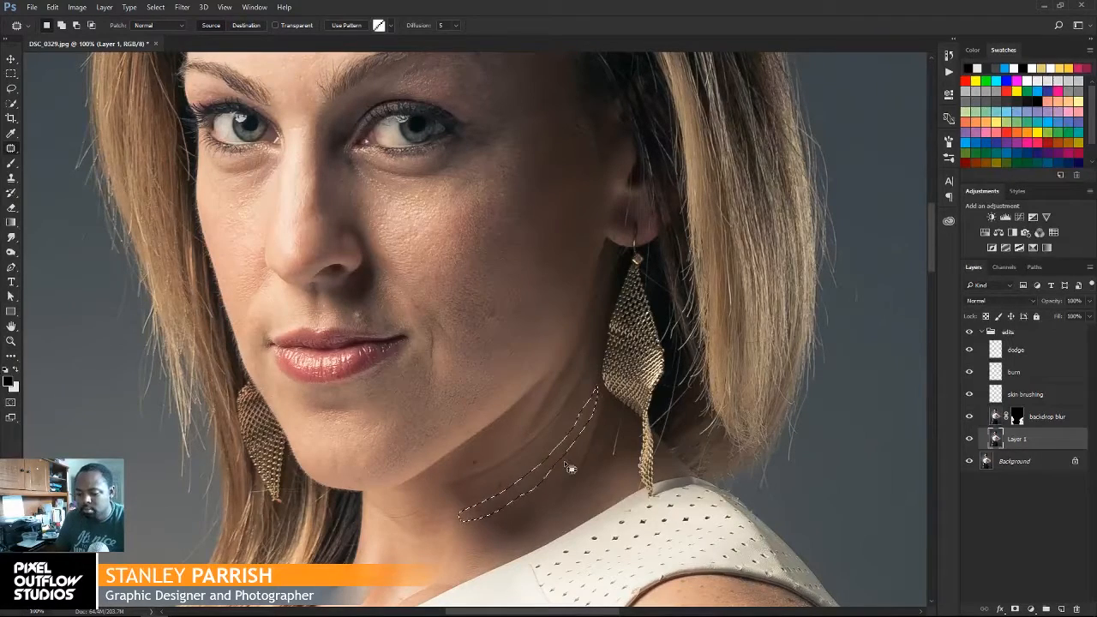
key("ctrl+d")
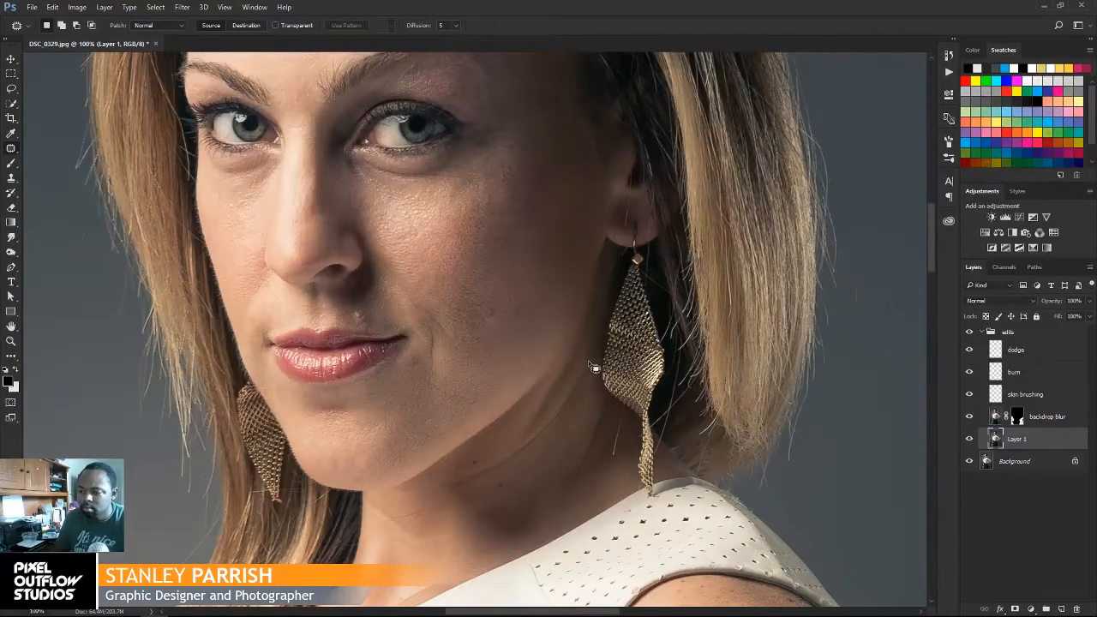
Step: Patch the upper neck crease below the jawline and the remaining line on the neck beside the large earring
mouse_move(588, 359)
left_mouse_down()
mouse_move(569, 403)
mouse_move(519, 454)
mouse_move(438, 494)
mouse_move(465, 495)
mouse_move(552, 443)
mouse_move(588, 397)
mouse_move(589, 363)
left_mouse_up()
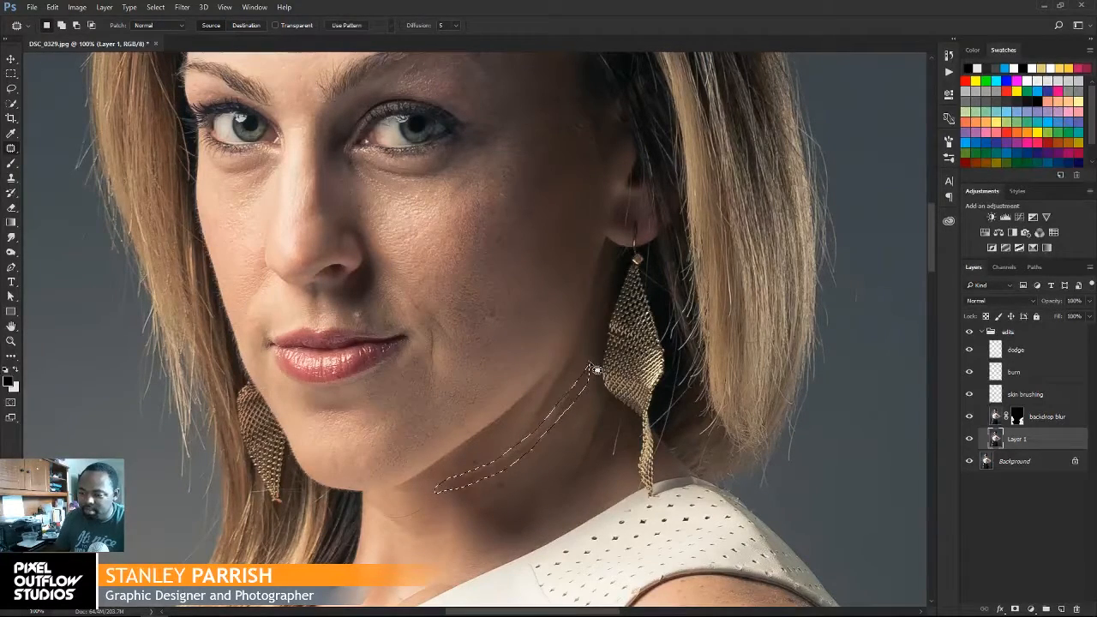
left_click_drag(556, 430, 553, 441)
key("ctrl+d")
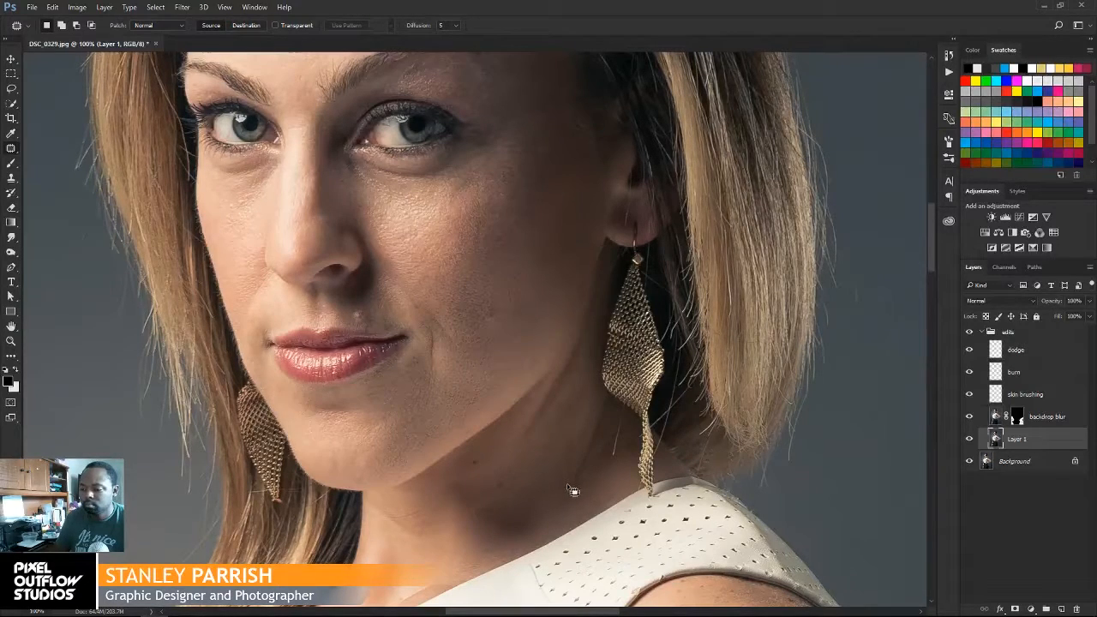
mouse_move(564, 497)
left_mouse_down()
mouse_move(597, 471)
mouse_move(613, 418)
left_mouse_up()
mouse_move(615, 411)
left_mouse_down()
mouse_move(562, 496)
mouse_move(576, 465)
left_mouse_up()
left_click(608, 468)
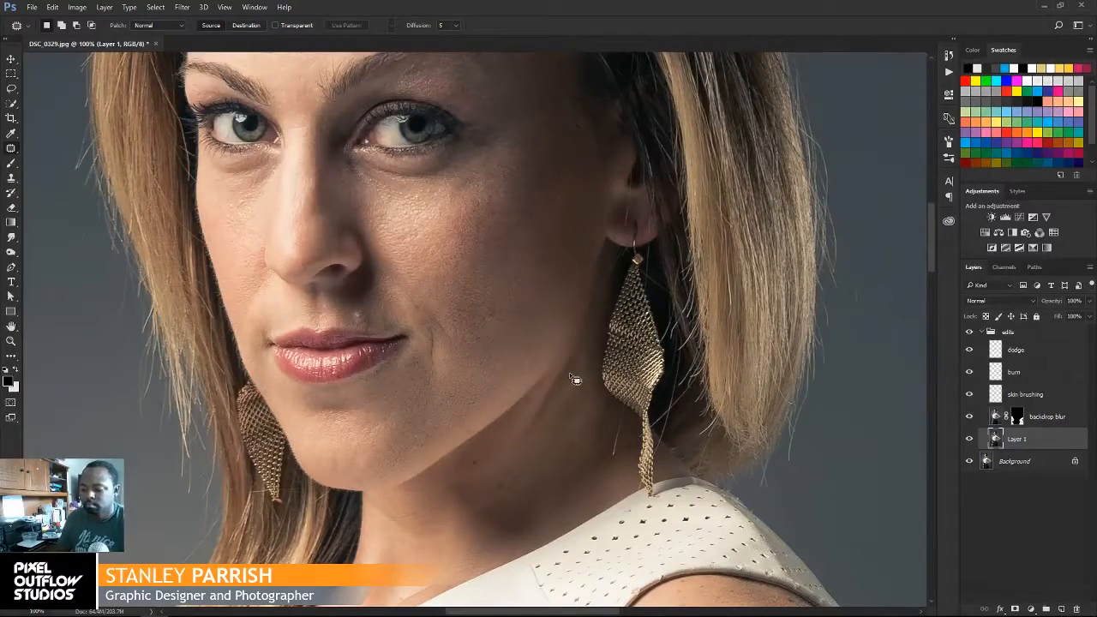
Step: Patch the uneven skin on the side of the neck between the jaw and the earring, and clear the selection
key("ctrl+minus")
key("ctrl+minus")
key("ctrl+plus")
key("ctrl+plus")
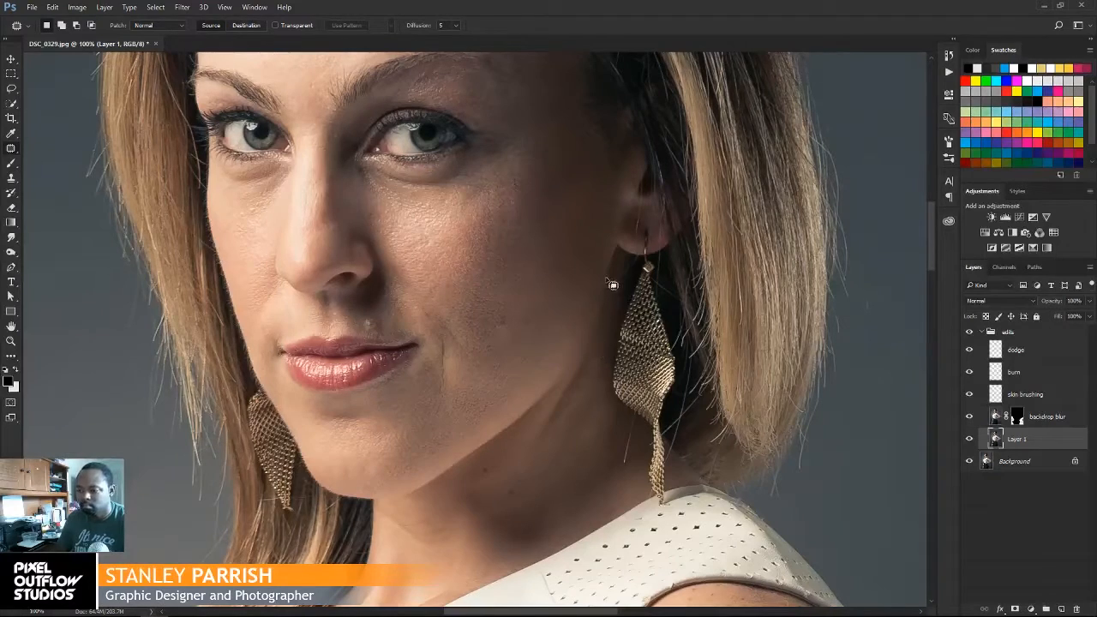
mouse_move(598, 335)
left_mouse_down()
mouse_move(528, 444)
mouse_move(533, 454)
mouse_move(562, 436)
mouse_move(598, 334)
left_mouse_up()
left_click_drag(587, 385, 570, 433)
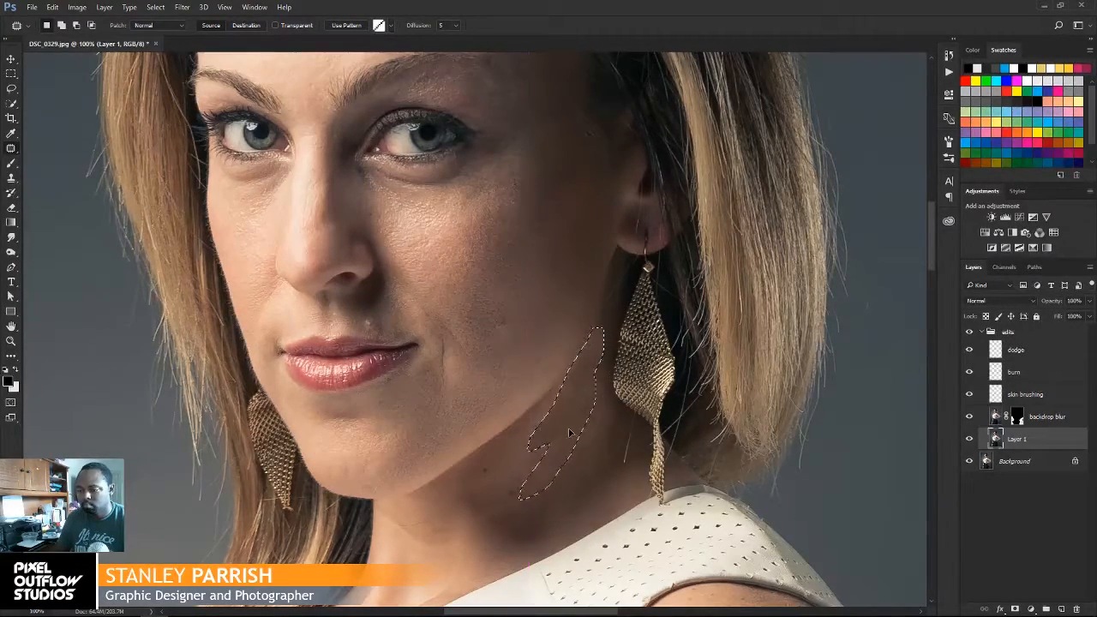
key("ctrl+d")
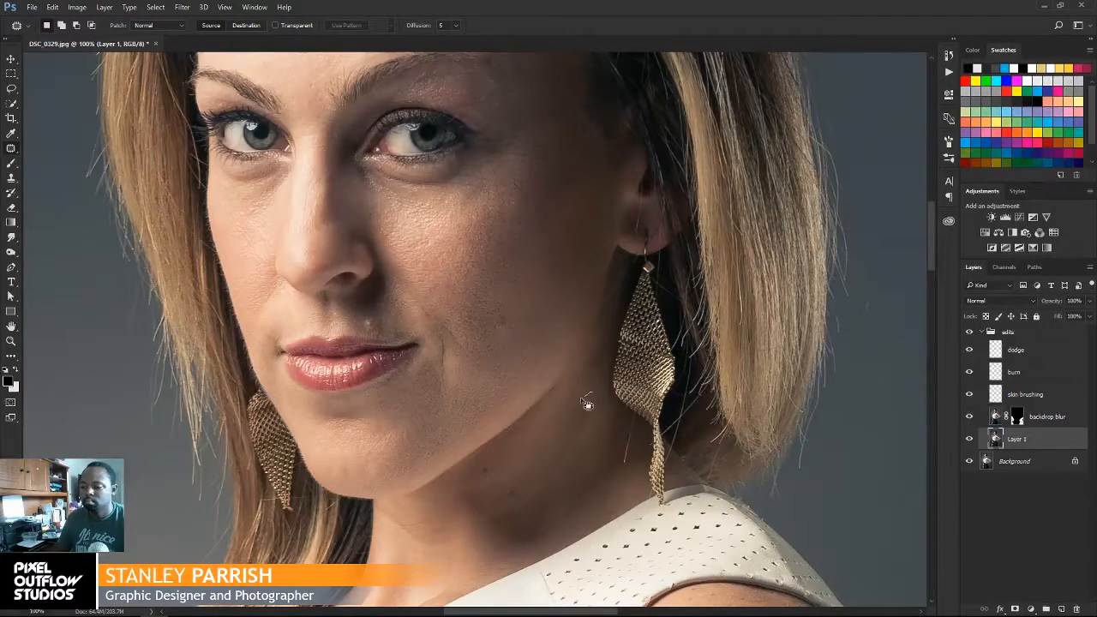
mouse_move(561, 429)
left_mouse_down()
mouse_move(572, 445)
mouse_move(598, 432)
mouse_move(608, 395)
mouse_move(543, 476)
mouse_move(572, 476)
left_mouse_up()
key("ctrl+d")
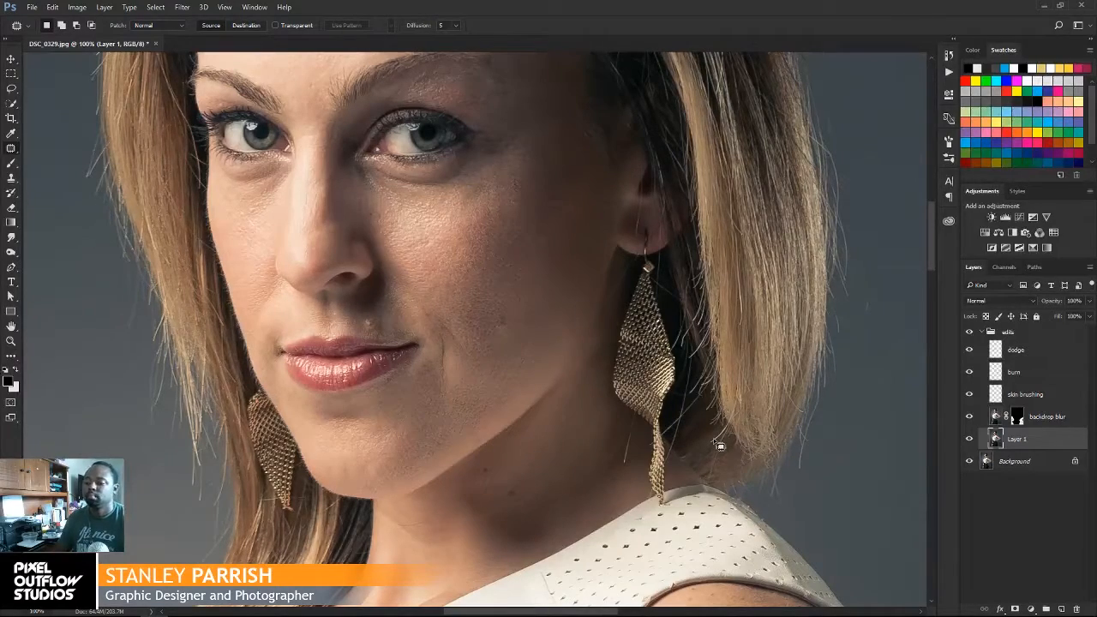
Step: Examine the retouched neck and the face at several magnifications for areas that still need healing
key("ctrl+minus")
key("ctrl+minus")
key("ctrl+minus")
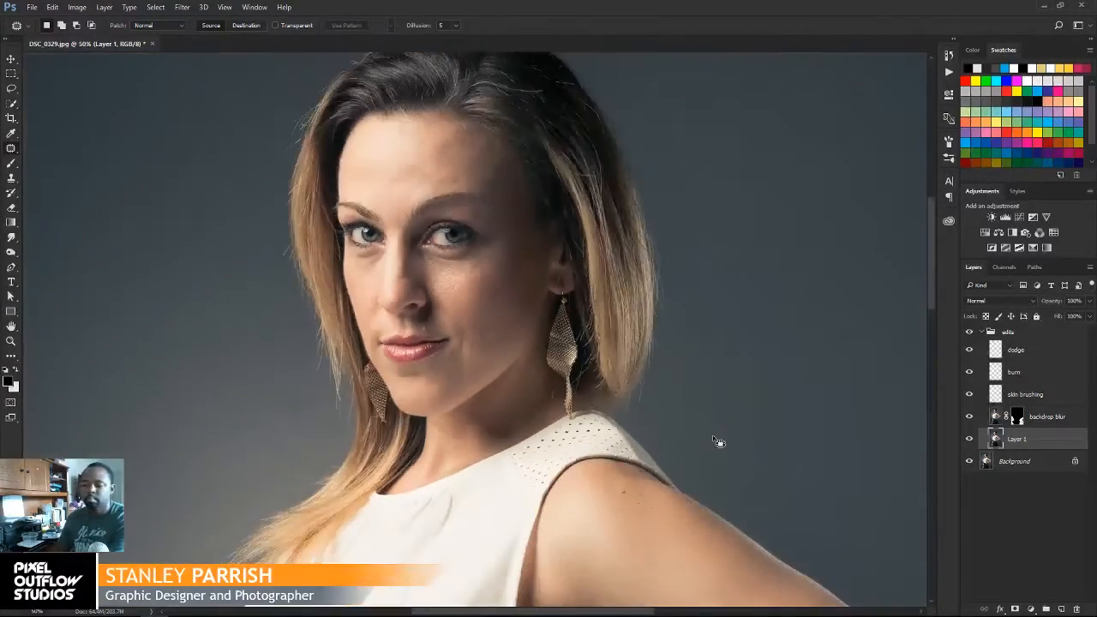
key("ctrl+minus")
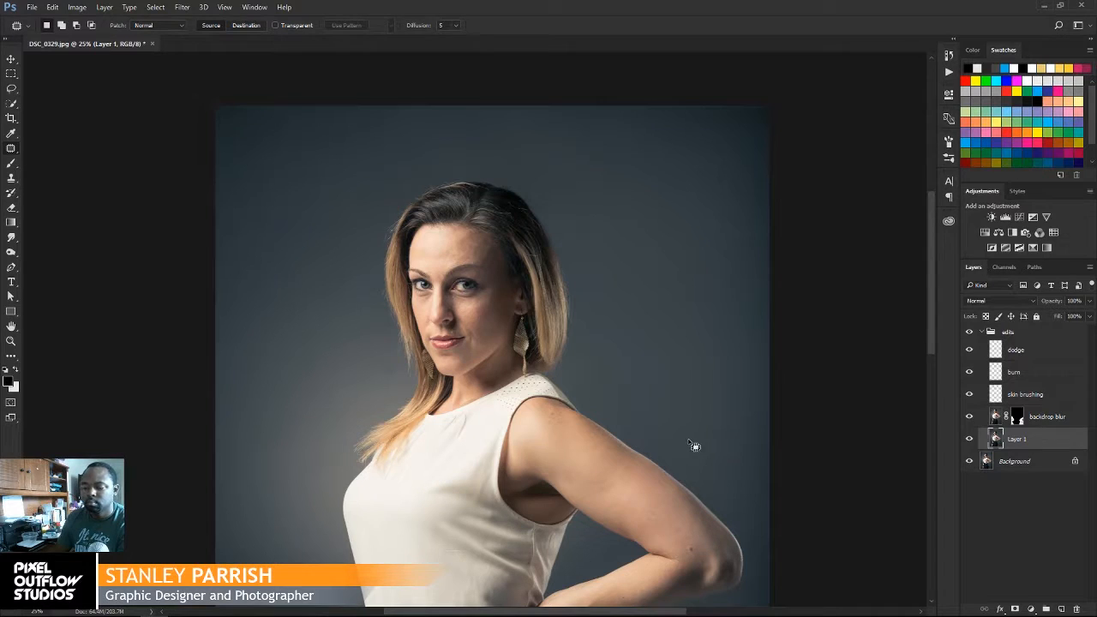
key("ctrl+plus")
key("ctrl+plus")
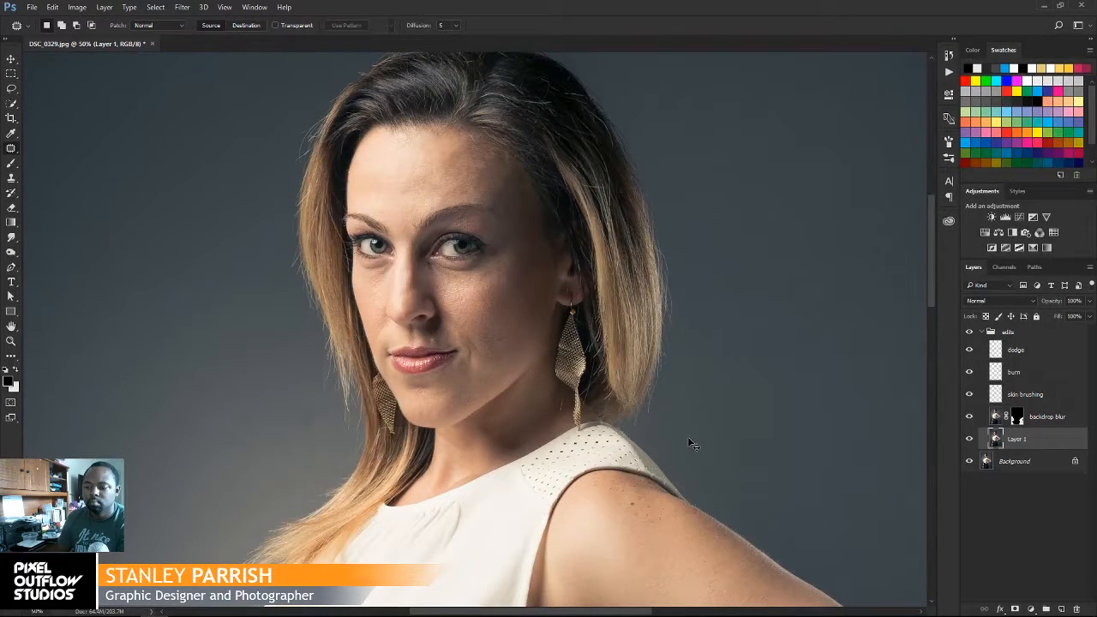
key("ctrl+plus")
key("ctrl+plus")
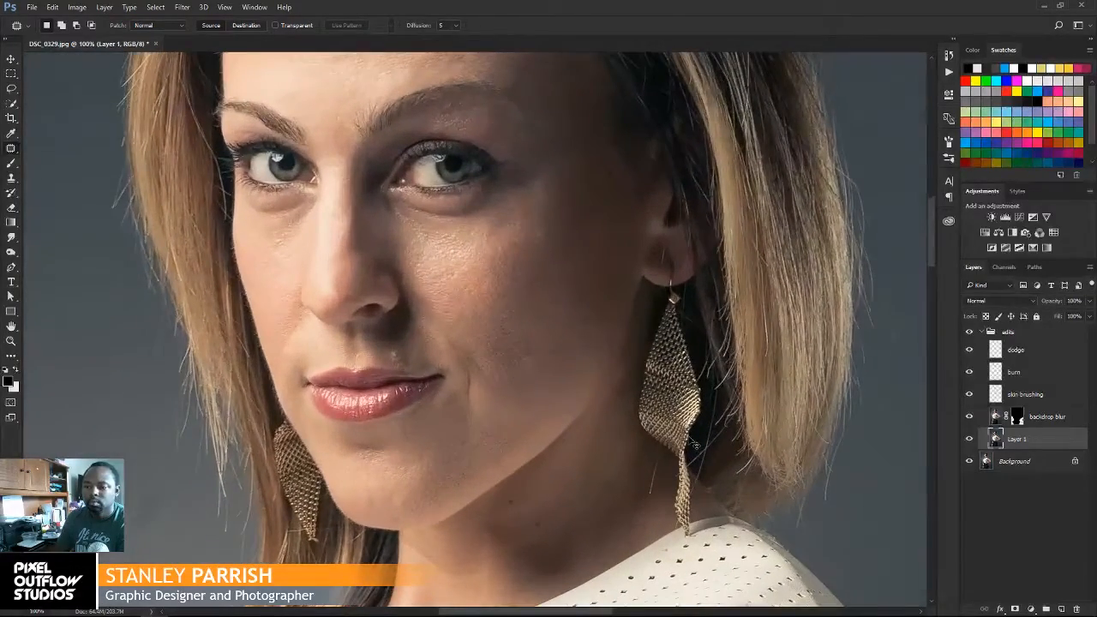
key("ctrl+minus")
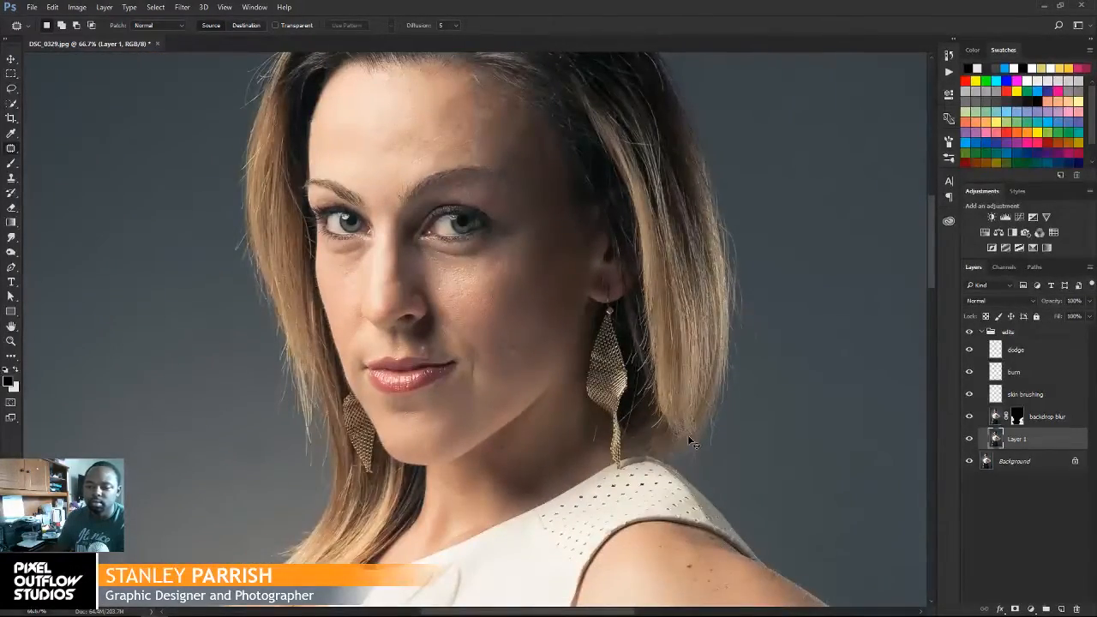
key("ctrl+plus")
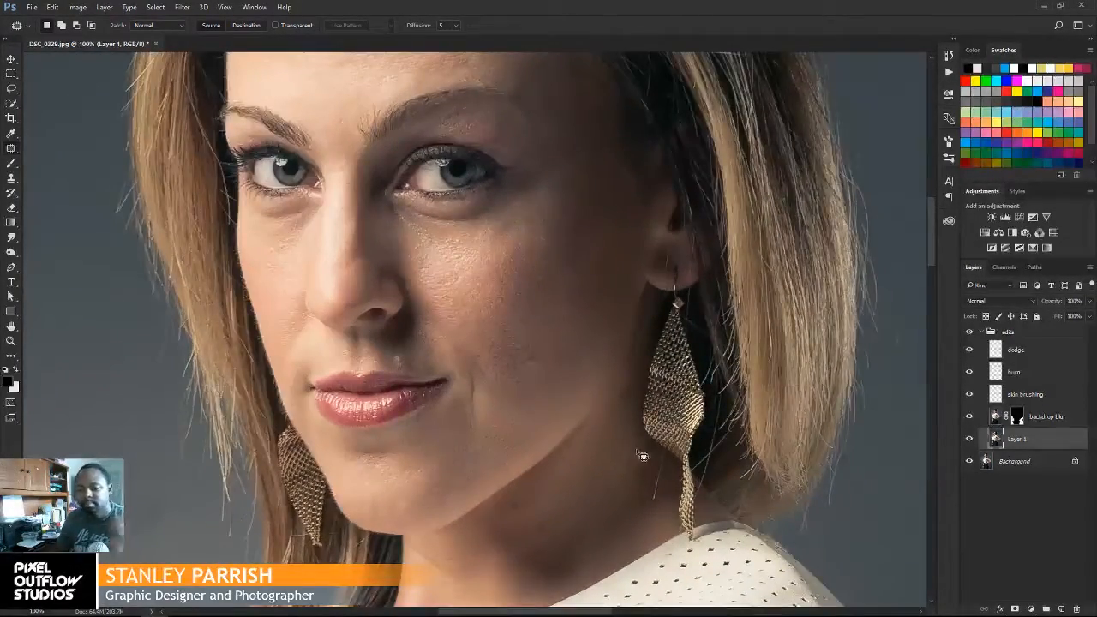
left_click_drag(549, 348, 643, 436)
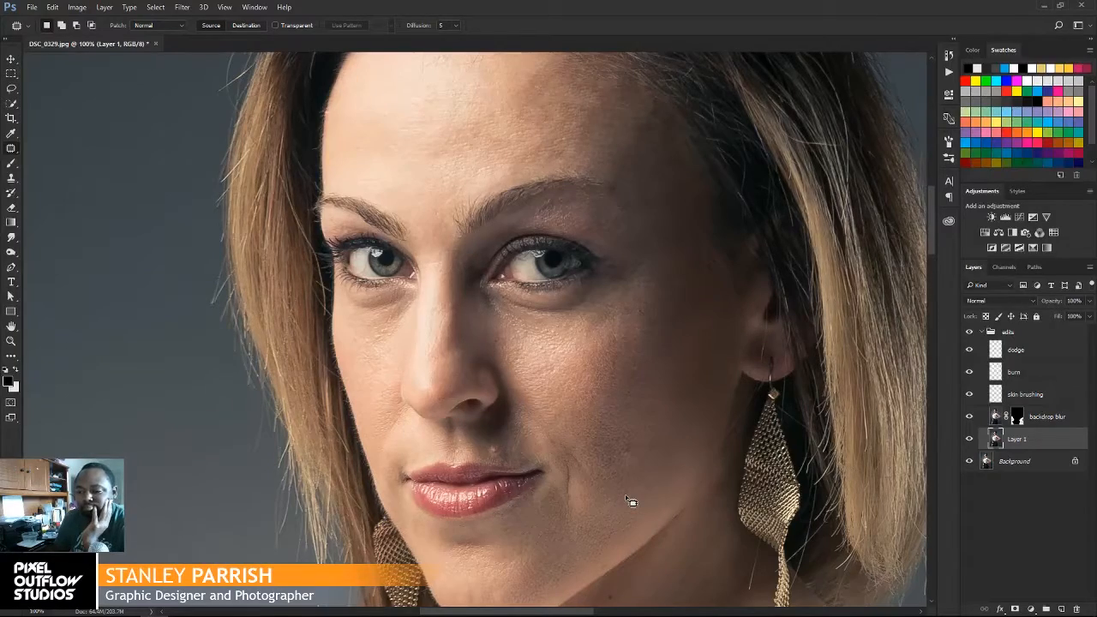
key("ctrl+minus")
key("ctrl+minus")
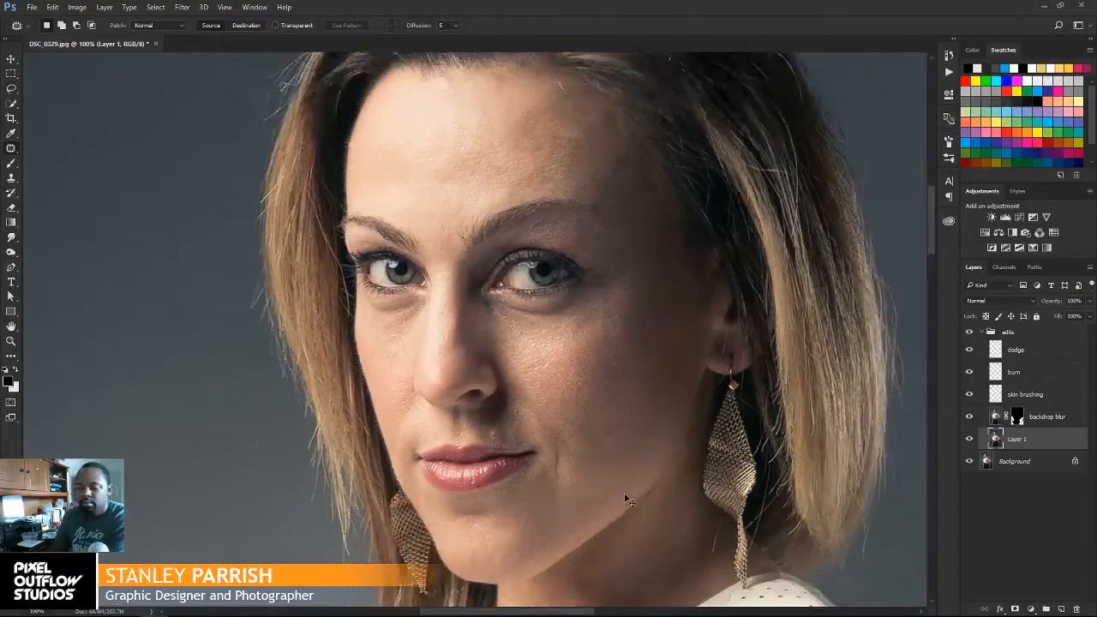
key("ctrl+minus")
key("ctrl+minus")
key("ctrl+minus")
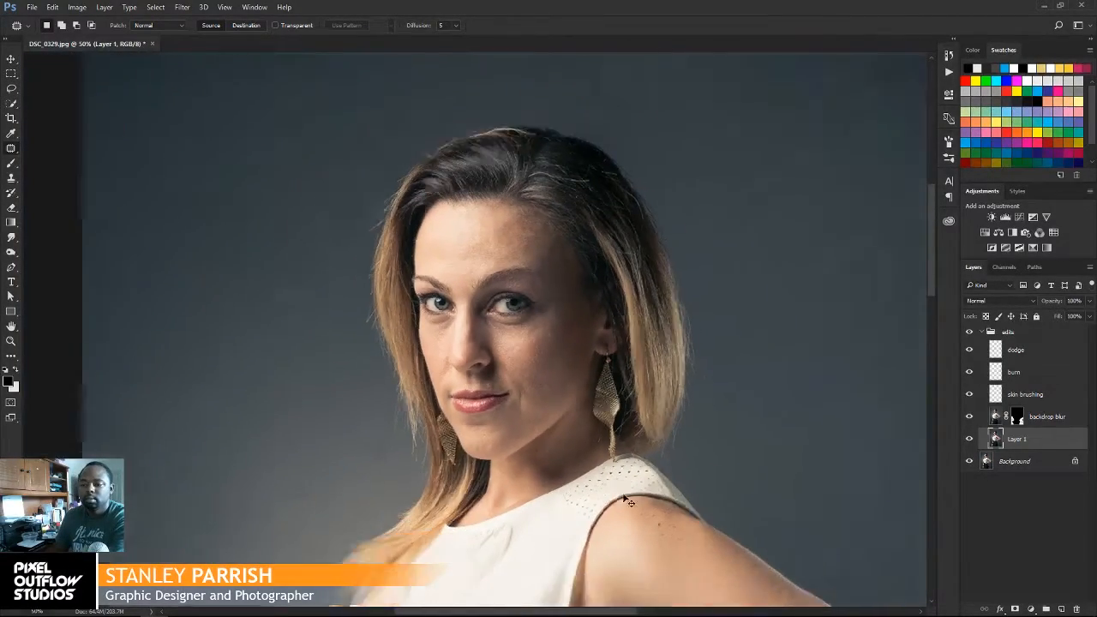
key("ctrl+plus")
key("ctrl+plus")
key("ctrl+plus")
key("ctrl+plus")
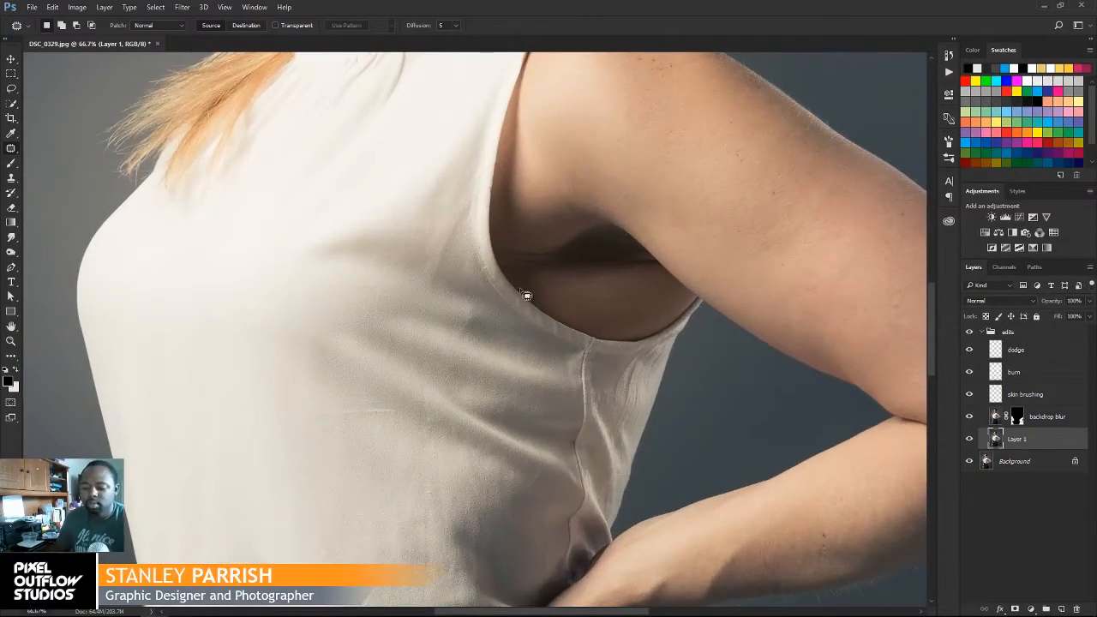
Step: Outline the crease under the eye on the earring side and patch it with smooth skin from the cheek just below
left_click_drag(495, 259, 456, 566)
left_click_drag(502, 363, 534, 519)
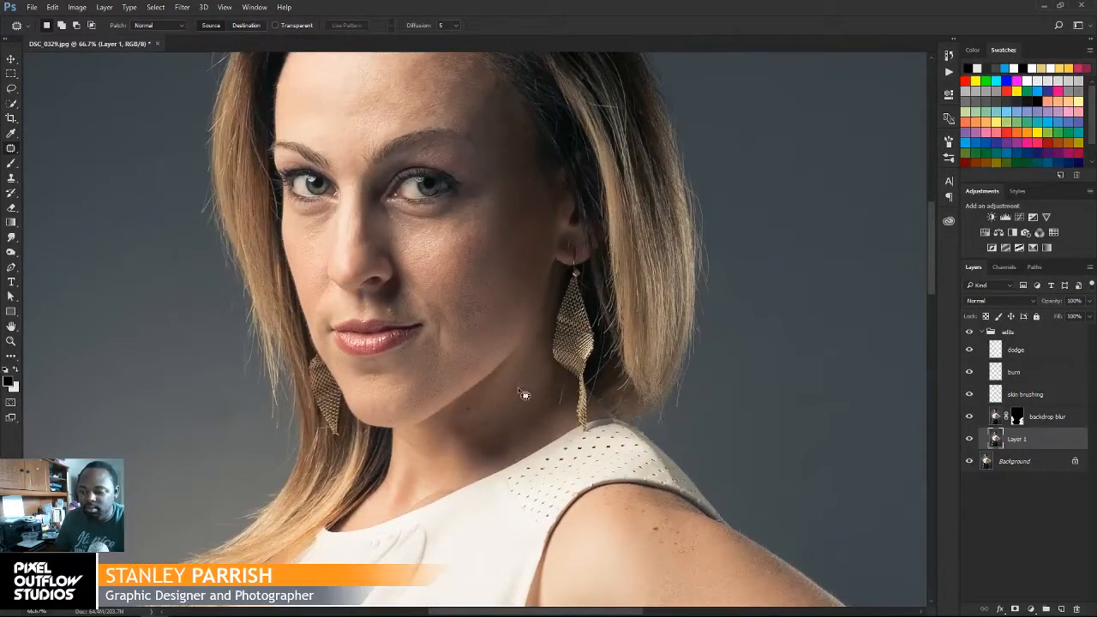
left_click_drag(532, 385, 551, 406)
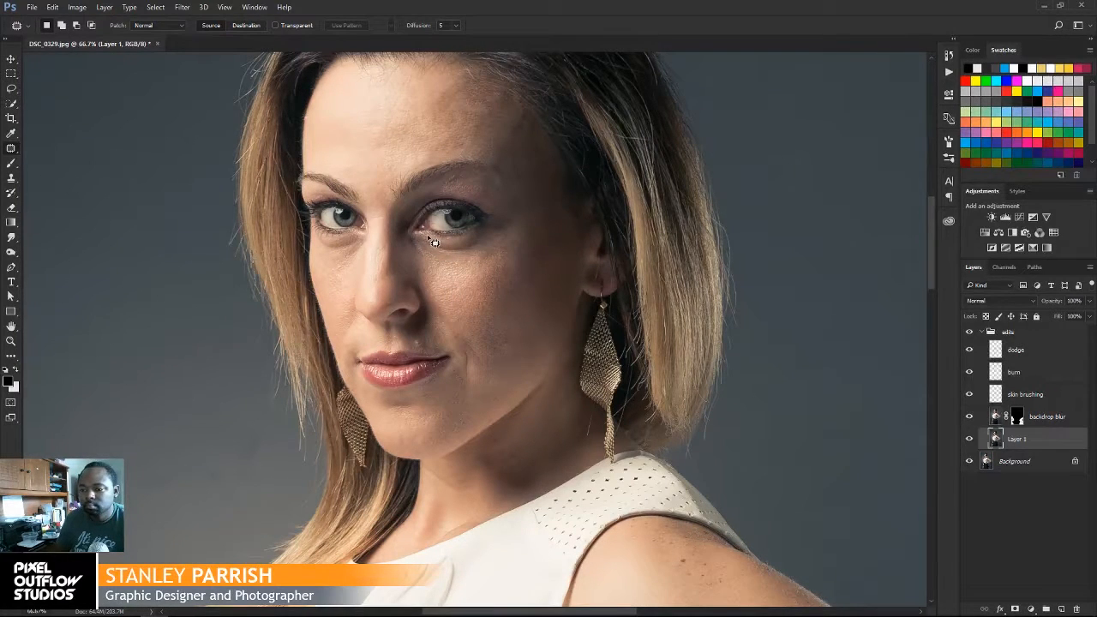
mouse_move(420, 236)
left_mouse_down()
mouse_move(438, 259)
mouse_move(478, 259)
mouse_move(498, 241)
mouse_move(420, 244)
left_mouse_up()
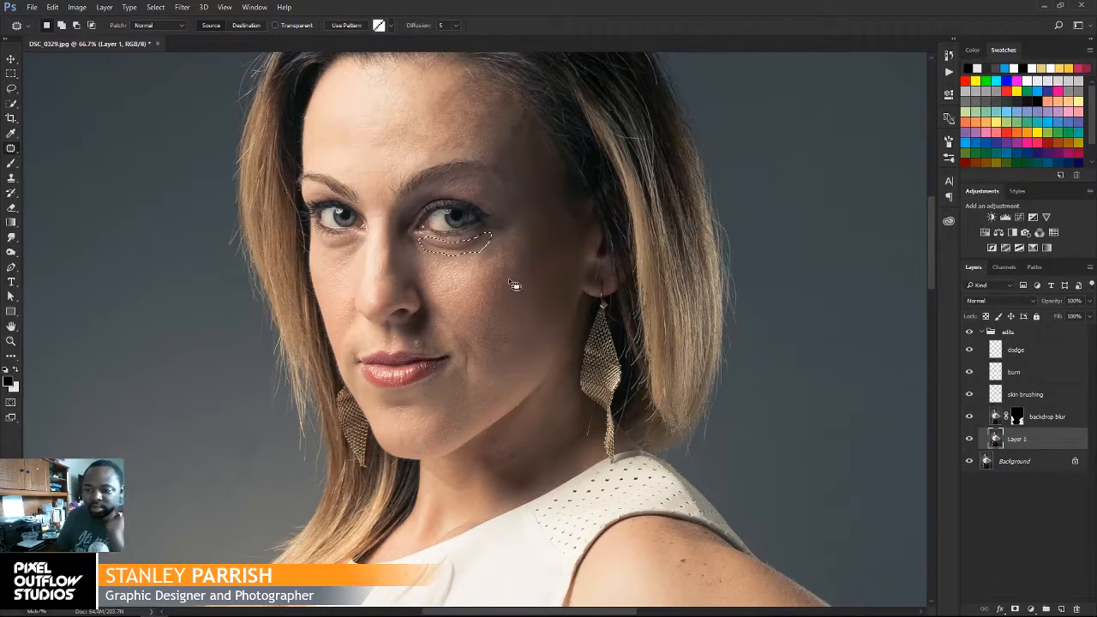
left_click_drag(472, 257, 463, 267)
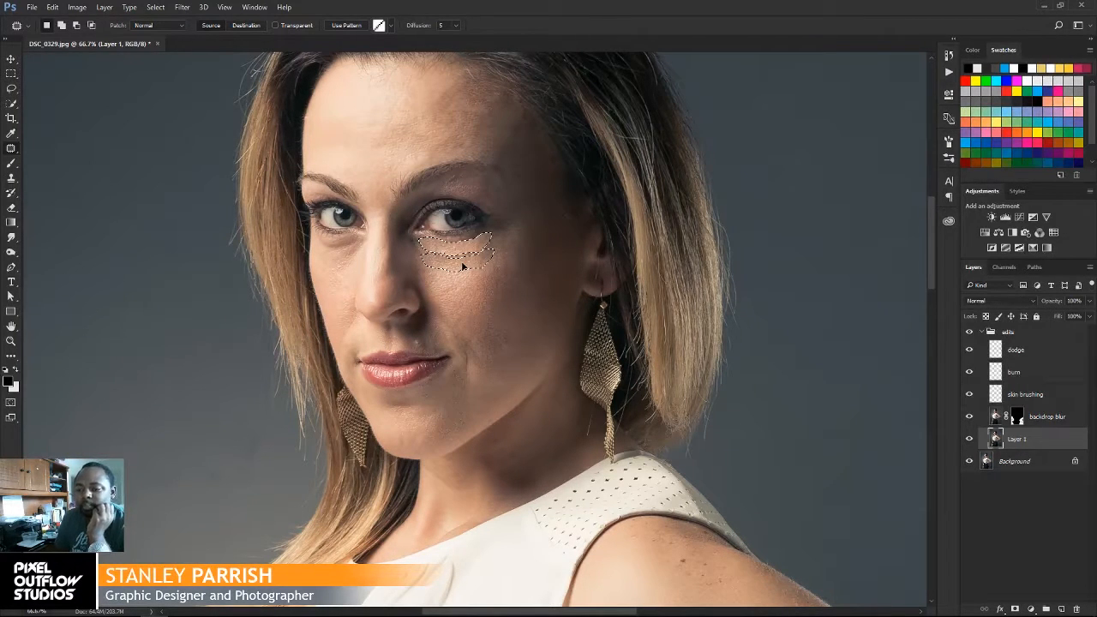
left_click_drag(463, 266, 463, 267)
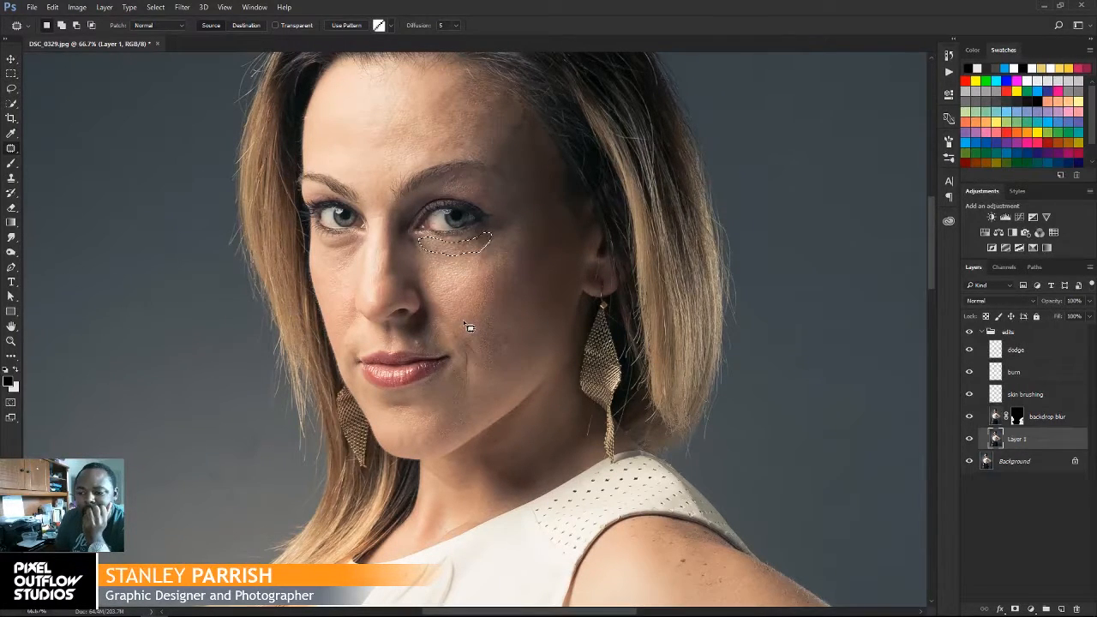
Step: Clear the selection and examine the patched under-eye area on the earring side at wider and closer magnifications
key("ctrl+d")
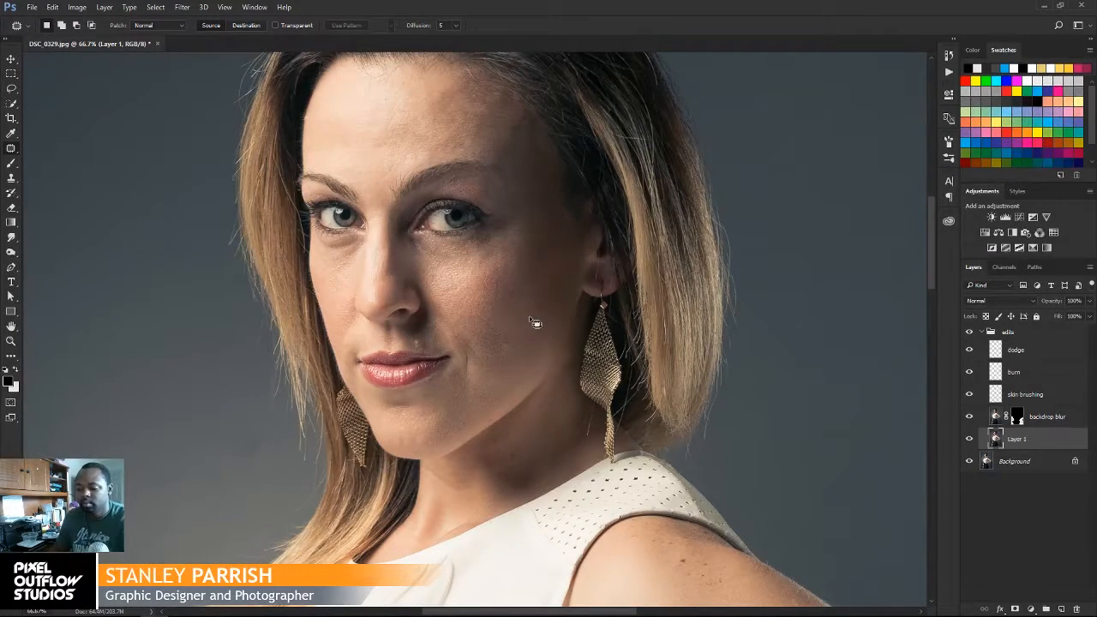
key("ctrl+minus")
key("ctrl+minus")
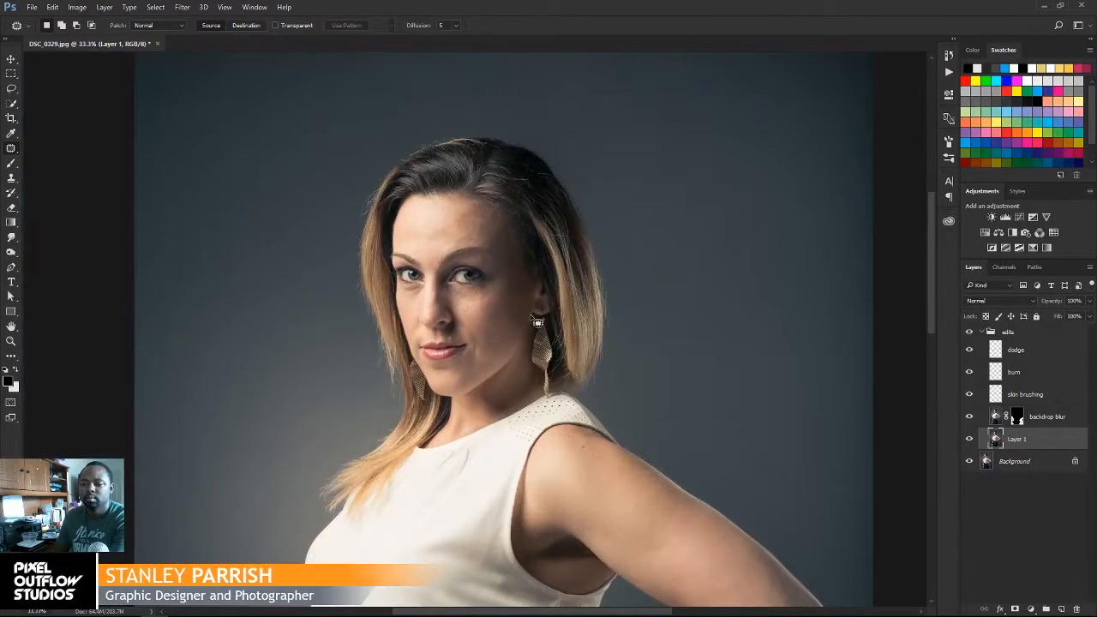
key("ctrl+plus")
key("ctrl+plus")
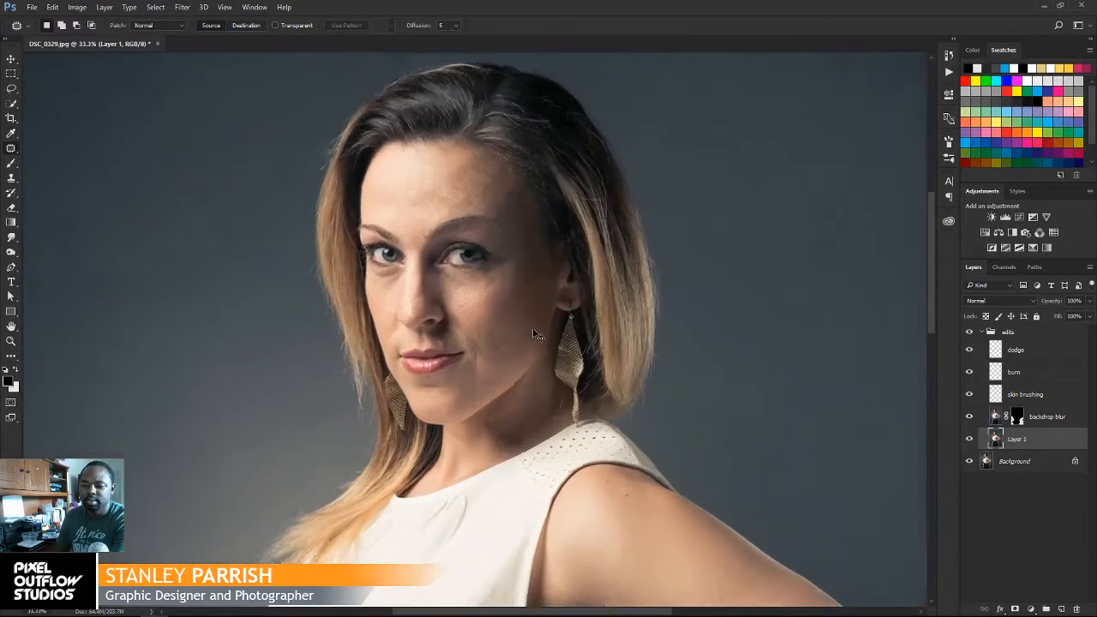
left_click(51, 7)
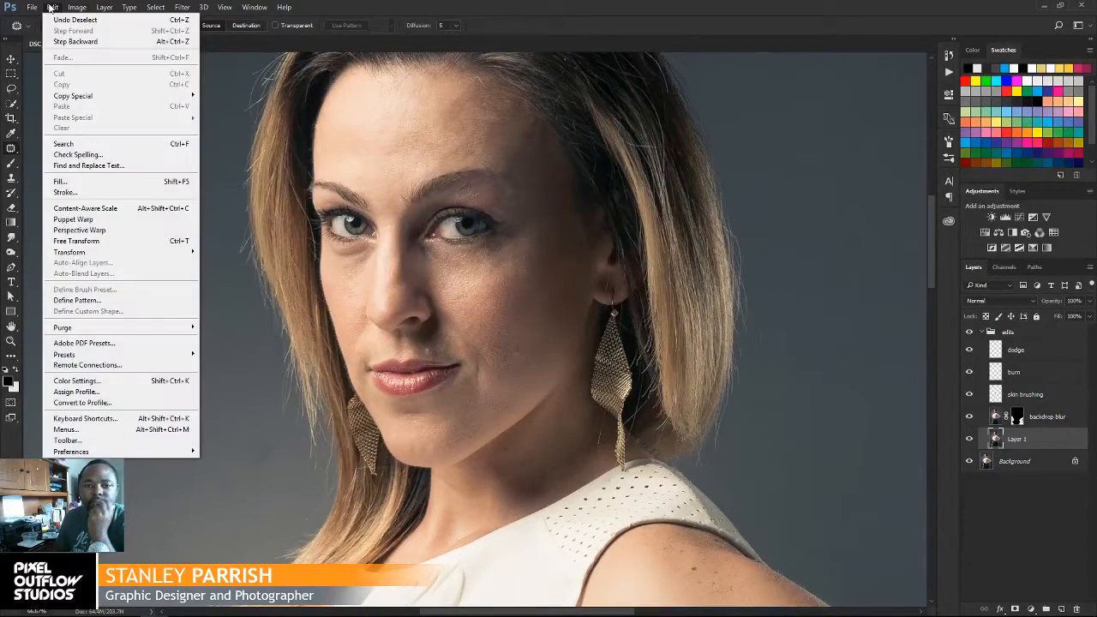
mouse_move(76, 7)
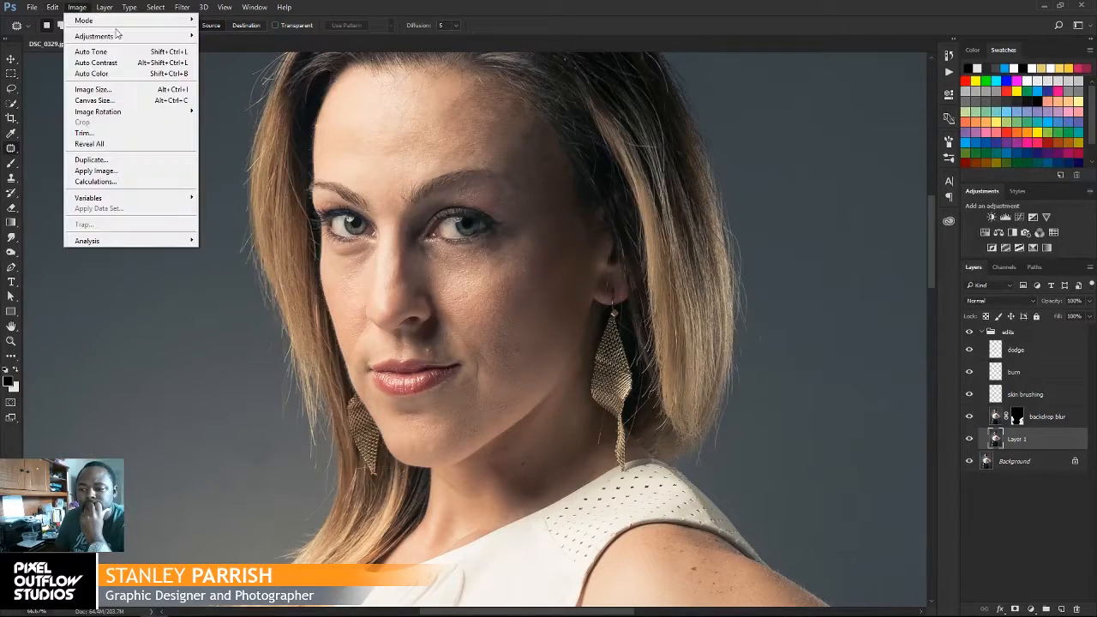
left_click(543, 13)
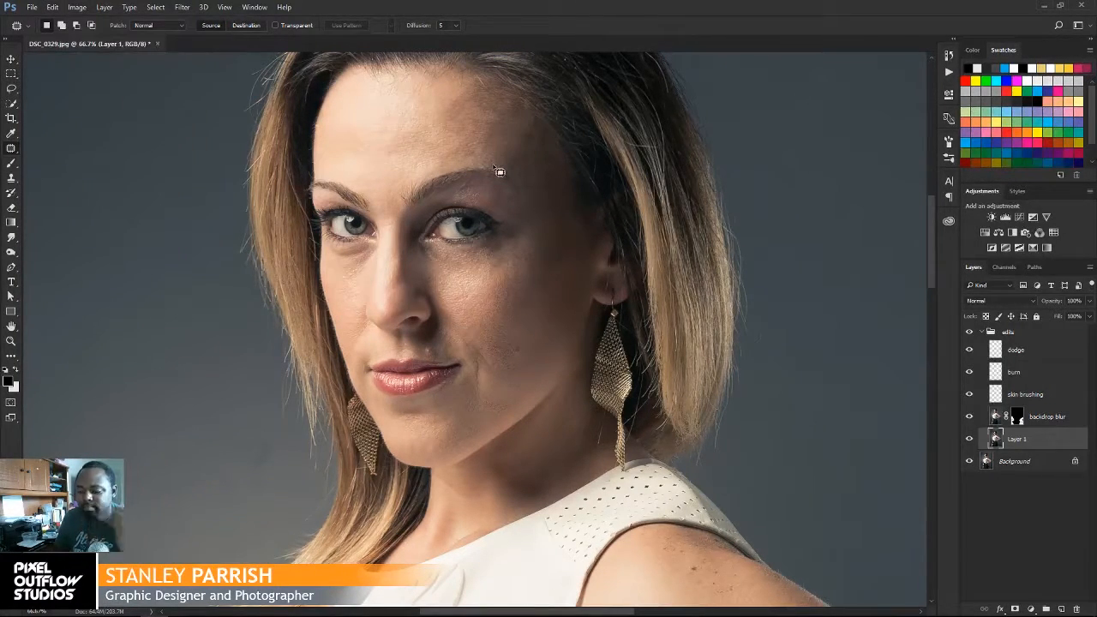
Step: Outline the crease under the eye on the earring side again and patch it with smoother cheek skin from below
key("ctrl+z")
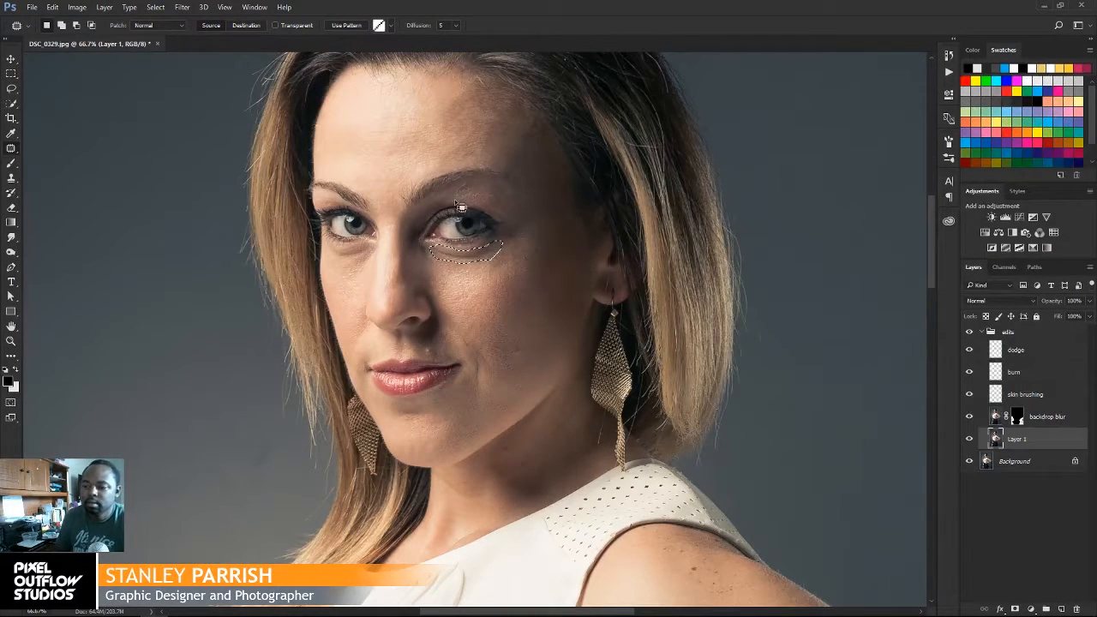
key("ctrl+d")
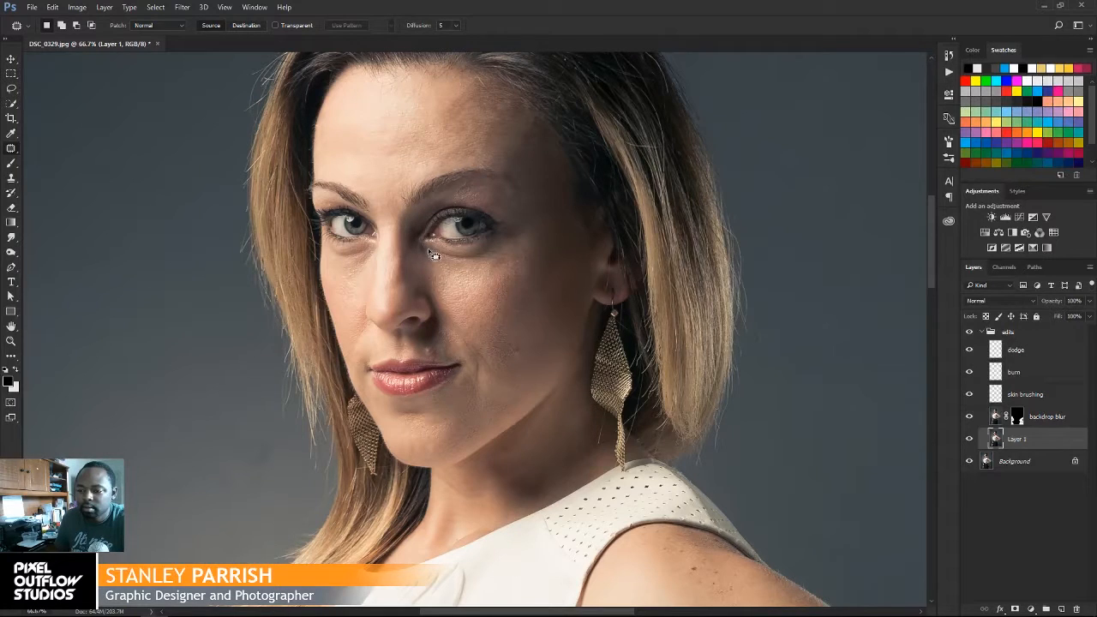
mouse_move(429, 249)
left_mouse_down()
mouse_move(494, 261)
mouse_move(507, 242)
mouse_move(428, 249)
left_mouse_up()
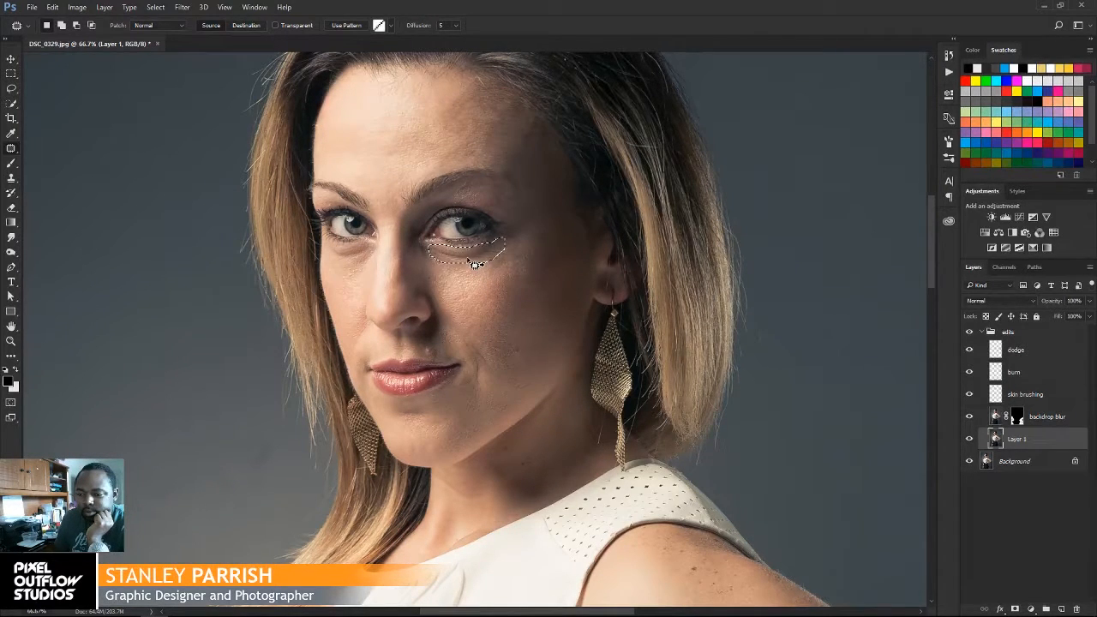
left_click_drag(469, 256, 470, 276)
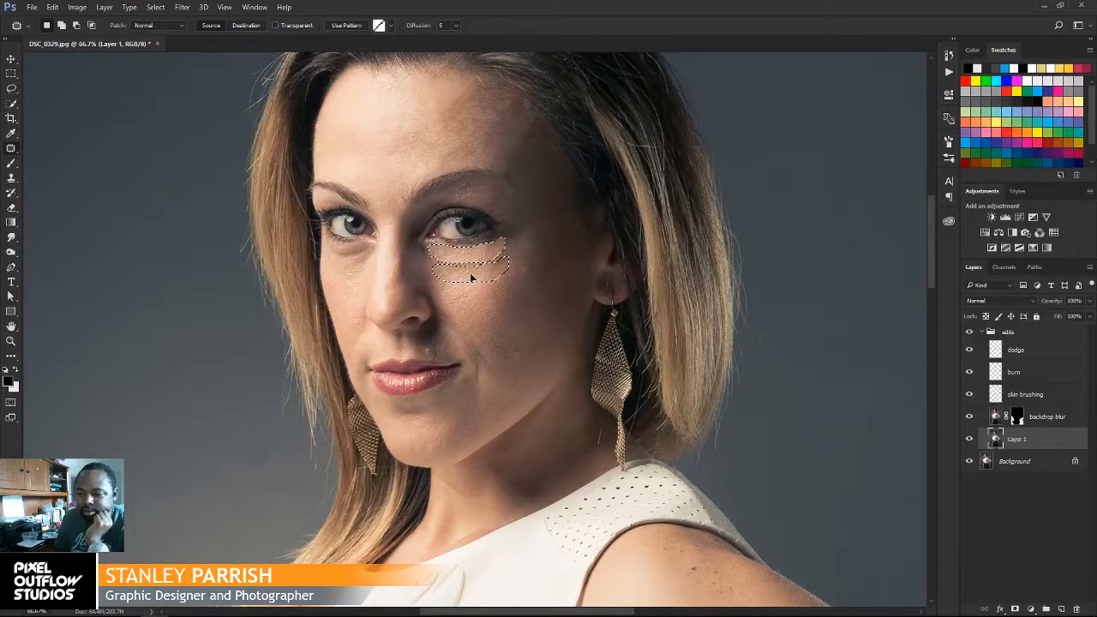
mouse_move(469, 272)
left_mouse_down()
mouse_move(466, 289)
mouse_move(477, 286)
left_mouse_up()
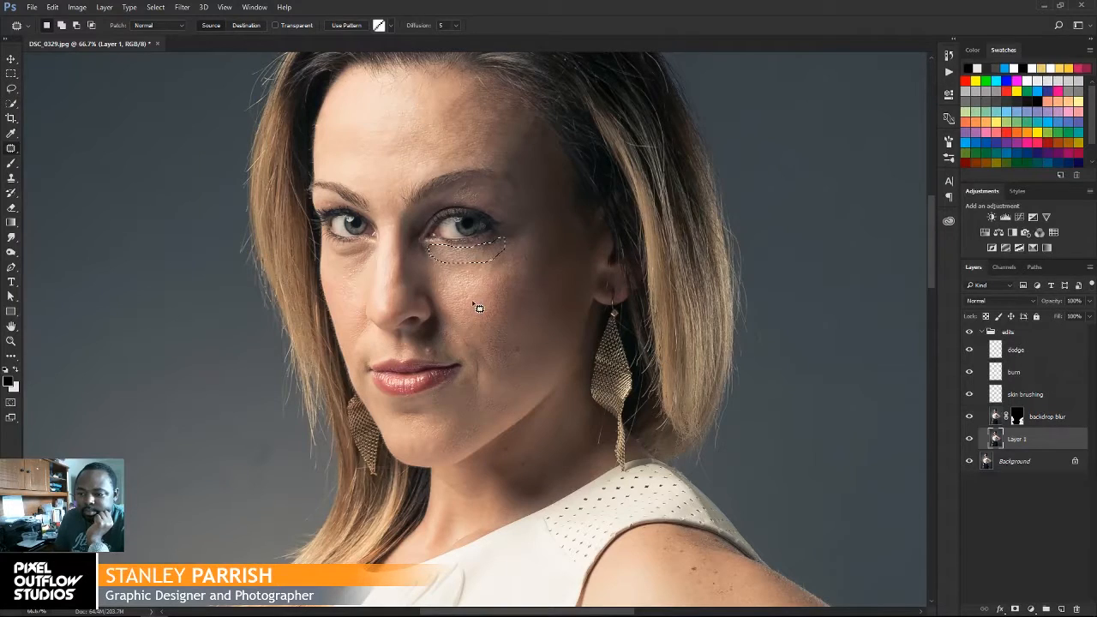
Step: Fade the patch under the eye on the earring side to a partial opacity so some natural shading remains
left_click(52, 6)
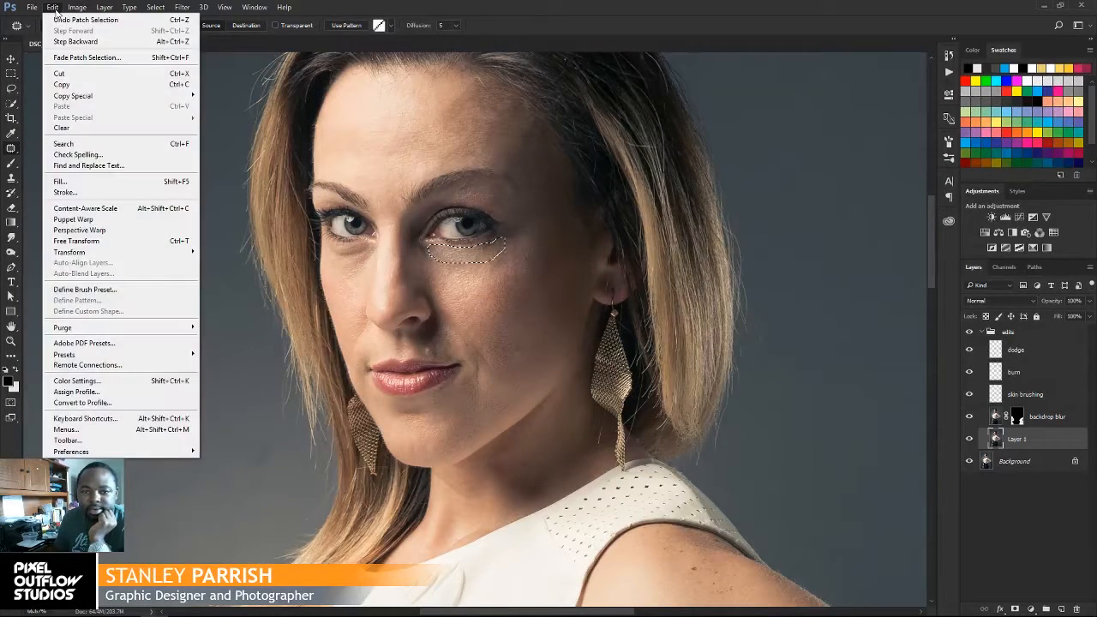
left_click(99, 58)
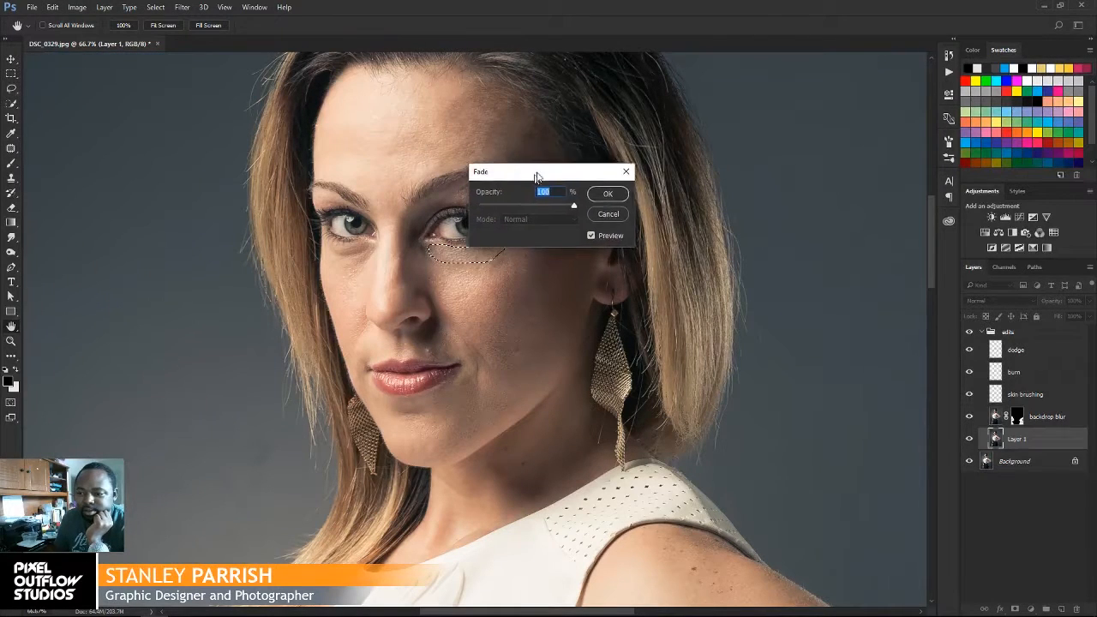
left_click_drag(536, 170, 573, 164)
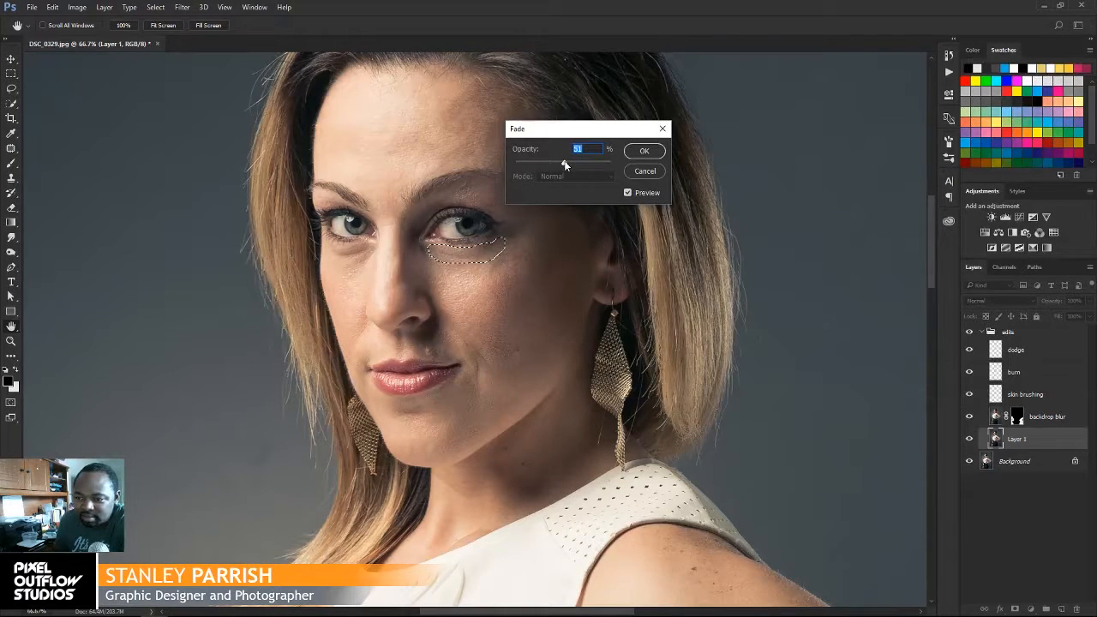
left_click_drag(565, 164, 573, 165)
left_click(643, 151)
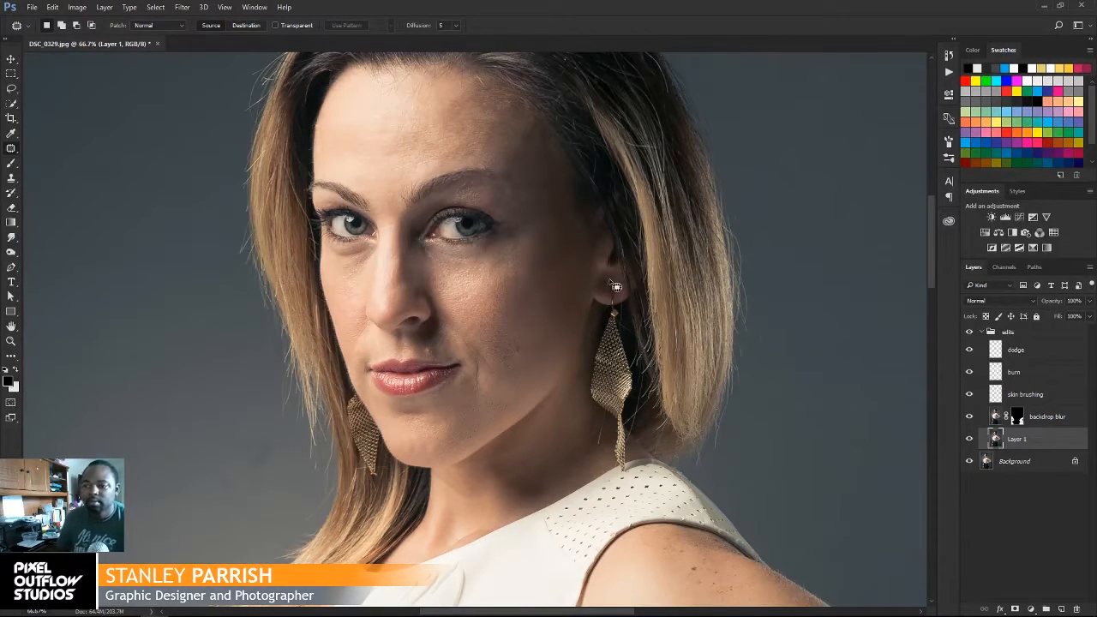
Step: Patch the small uneven area below the outer corner of the eye on the earring side, and clear the selection
key("ctrl+minus")
key("ctrl+minus")
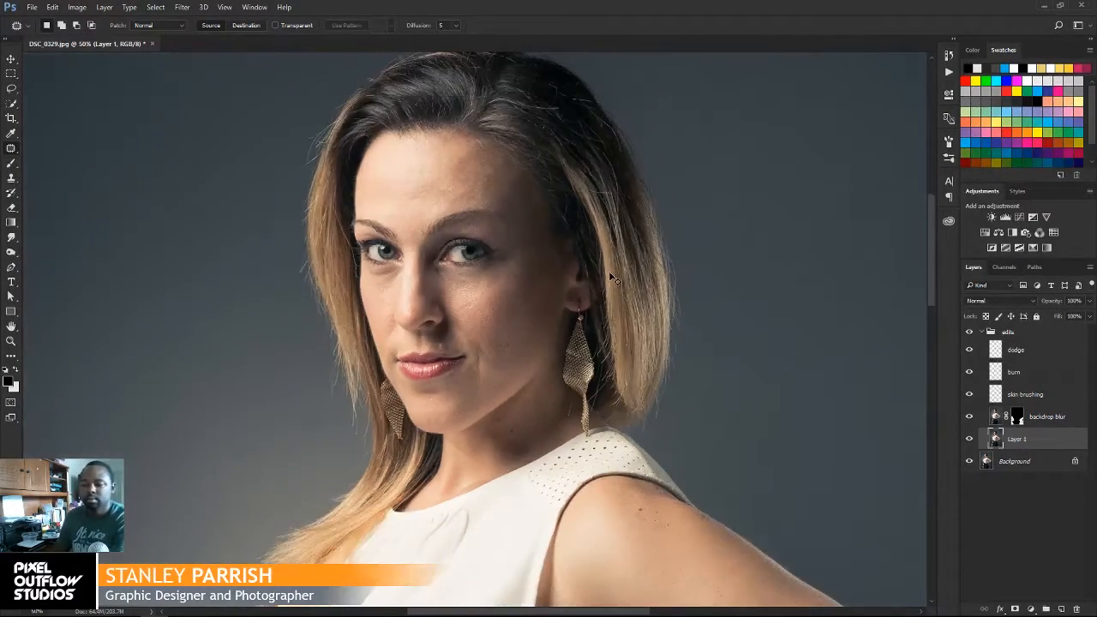
key("ctrl+plus")
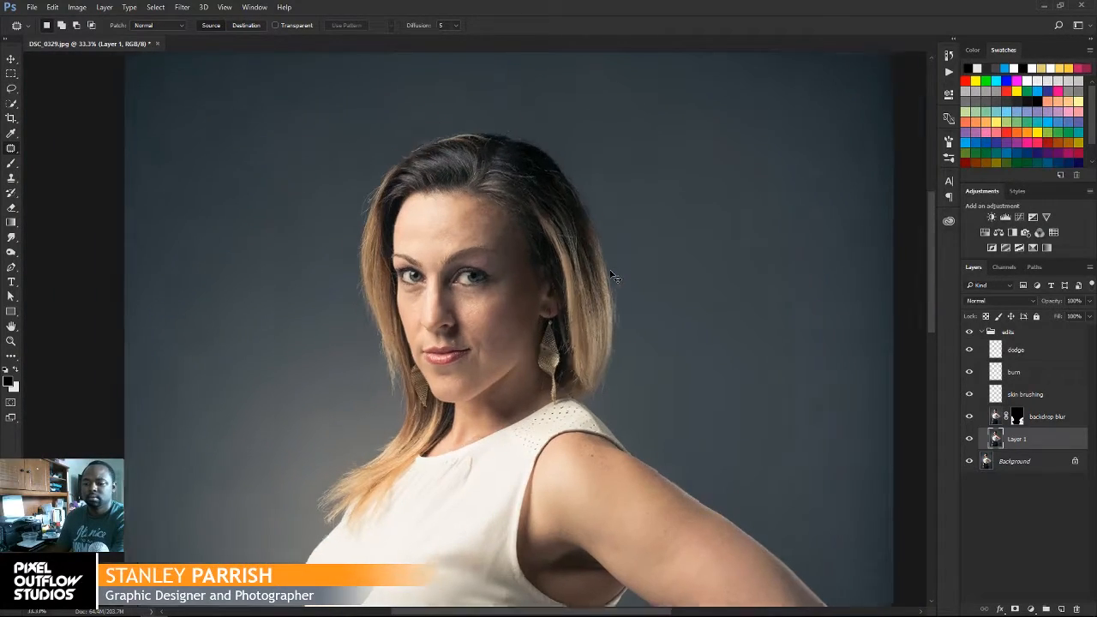
key("ctrl+plus")
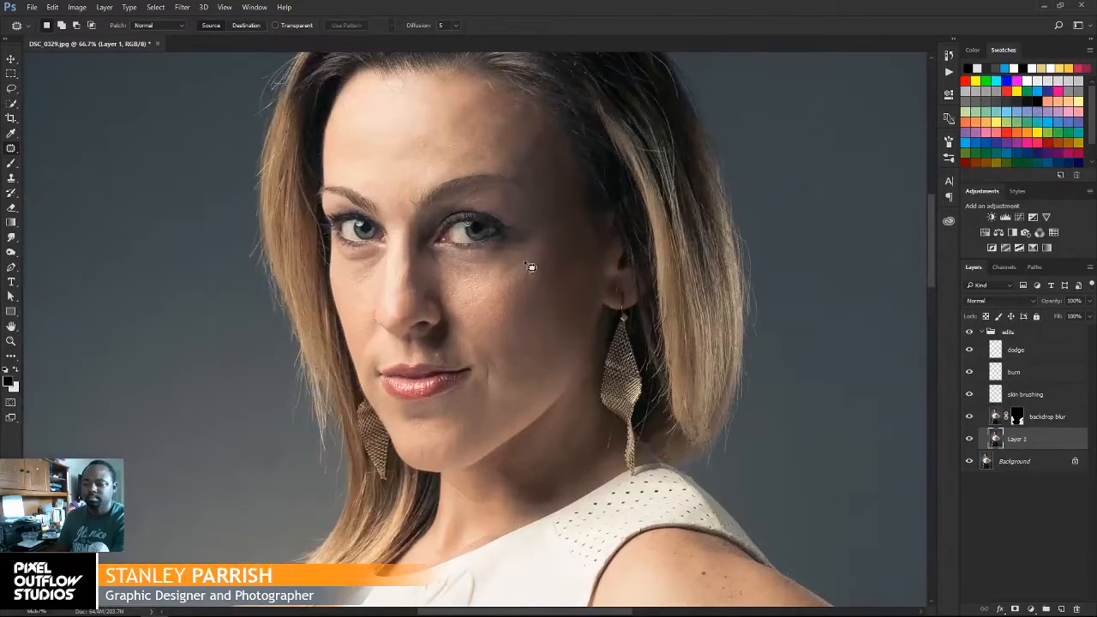
mouse_move(501, 268)
left_mouse_down()
mouse_move(497, 282)
mouse_move(521, 271)
mouse_move(518, 256)
left_mouse_up()
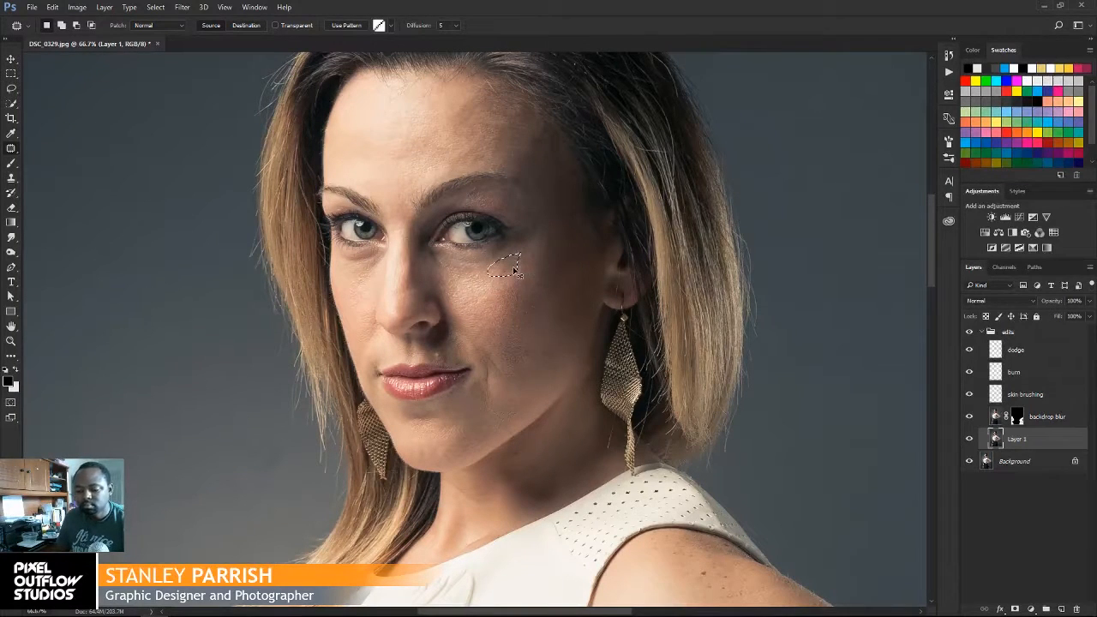
key("ctrl+d")
mouse_move(493, 272)
left_mouse_down()
mouse_move(506, 284)
mouse_move(532, 264)
mouse_move(527, 254)
mouse_move(505, 287)
mouse_move(513, 297)
left_mouse_up()
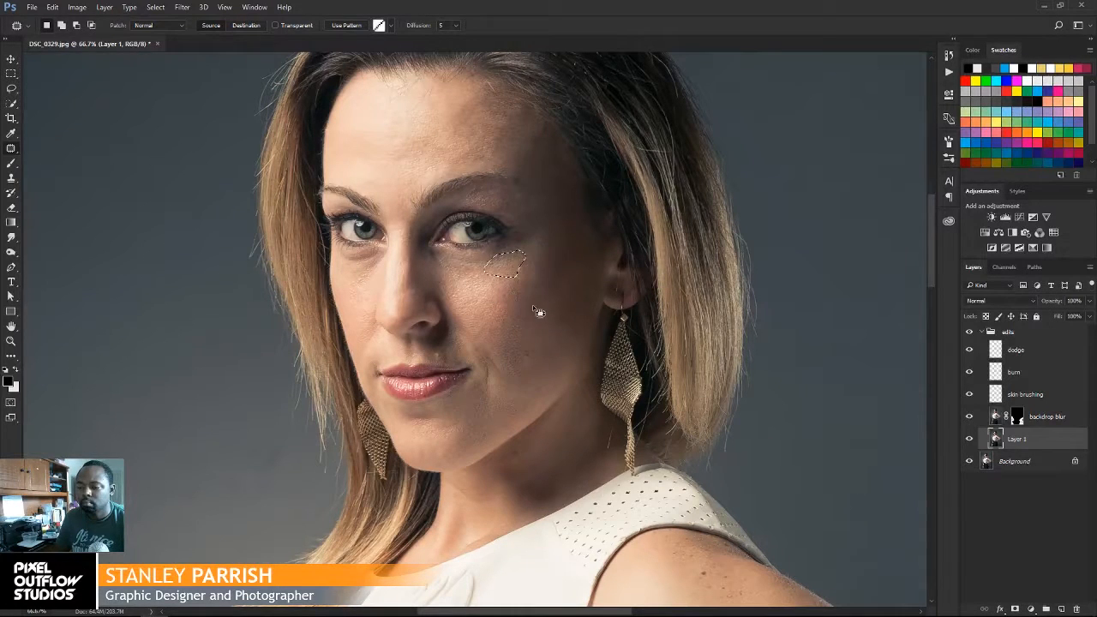
key("ctrl+d")
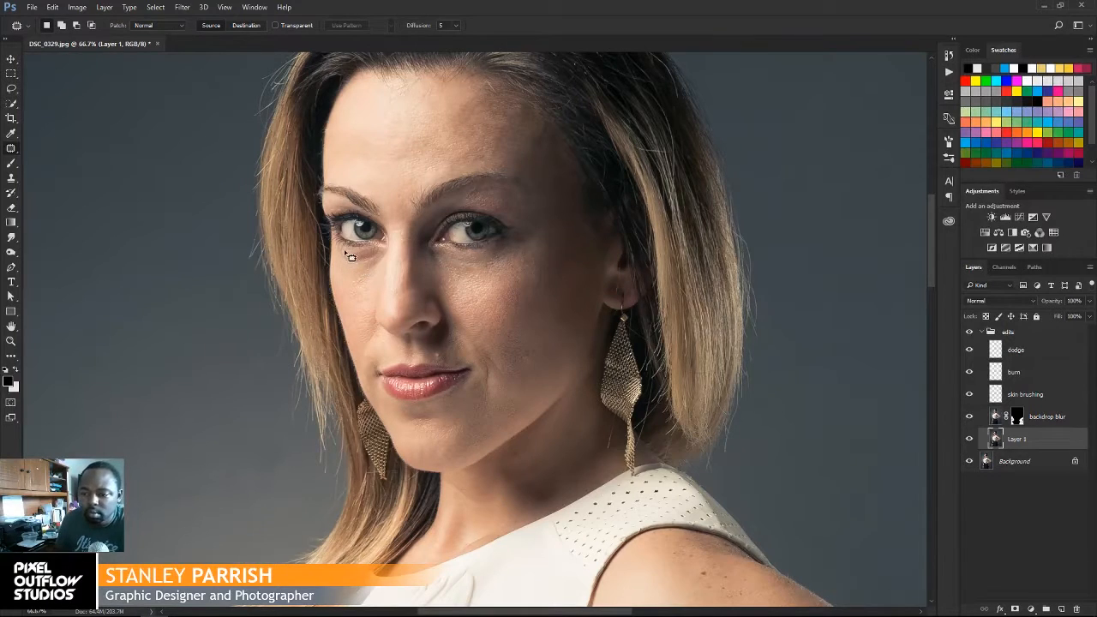
Step: Try to patch the crease under the other eye with skin from the cheek below, and undo that patch
mouse_move(337, 249)
left_mouse_down()
mouse_move(375, 281)
mouse_move(393, 254)
left_mouse_up()
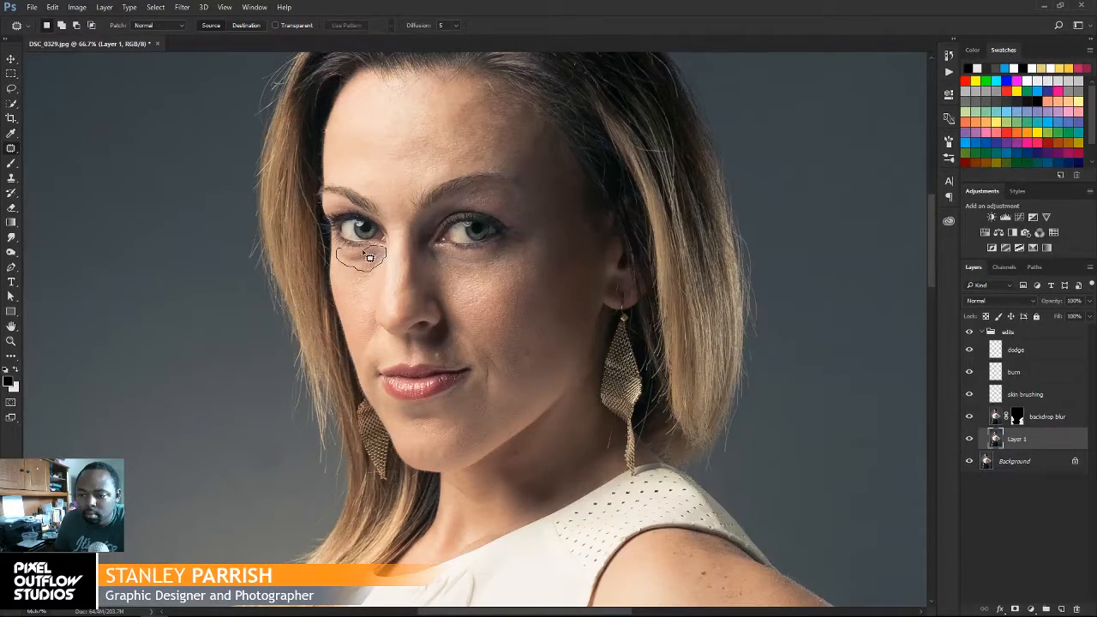
left_click_drag(352, 257, 342, 254)
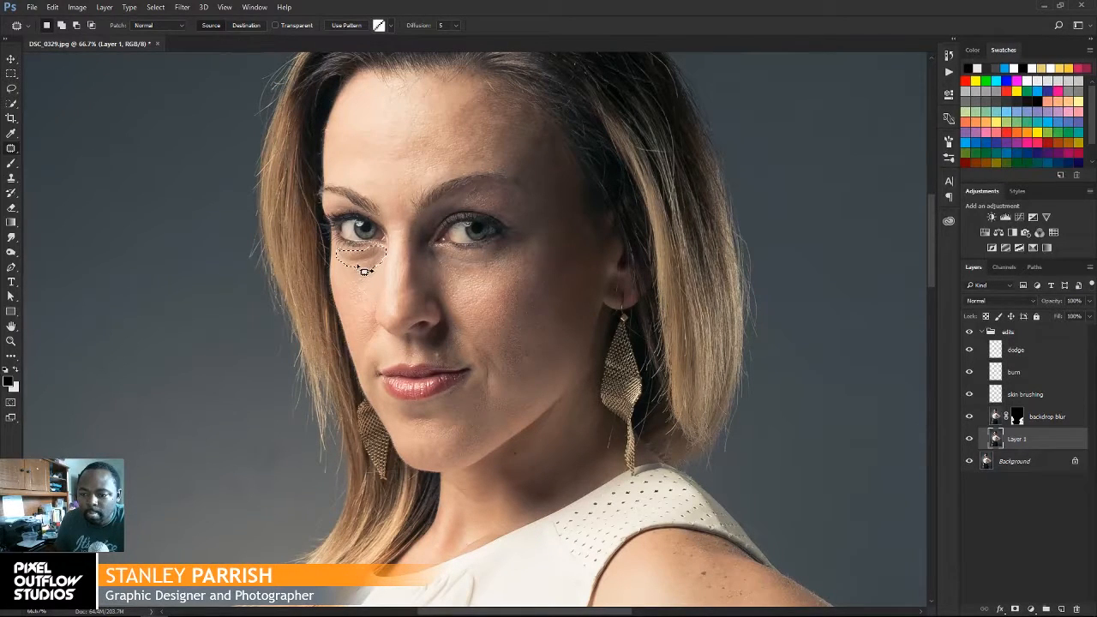
left_click_drag(358, 276, 356, 289)
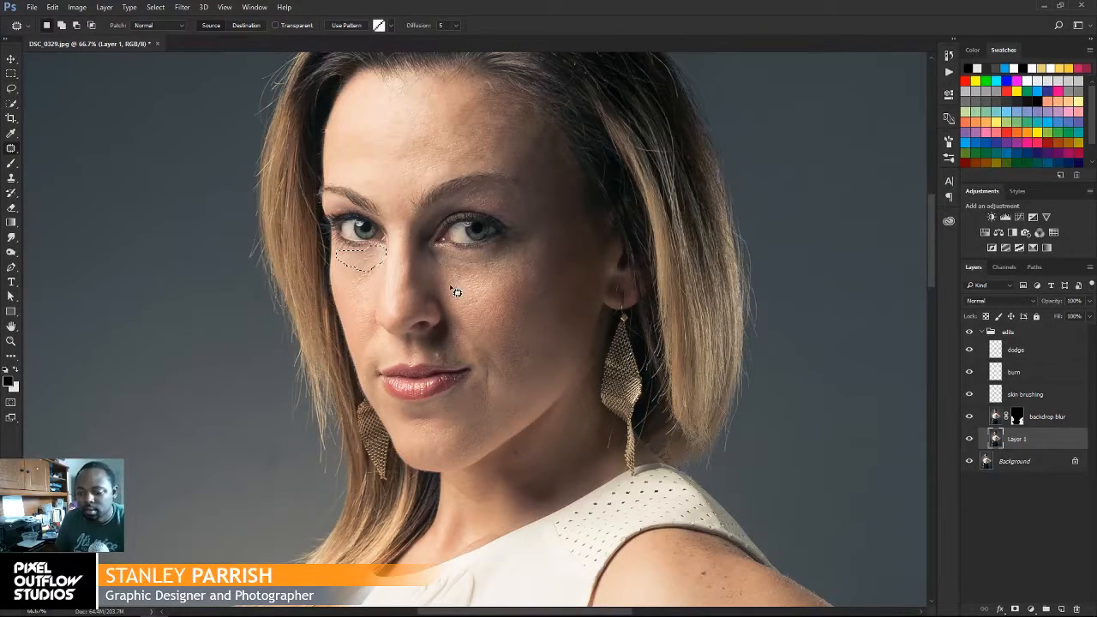
key("ctrl+d")
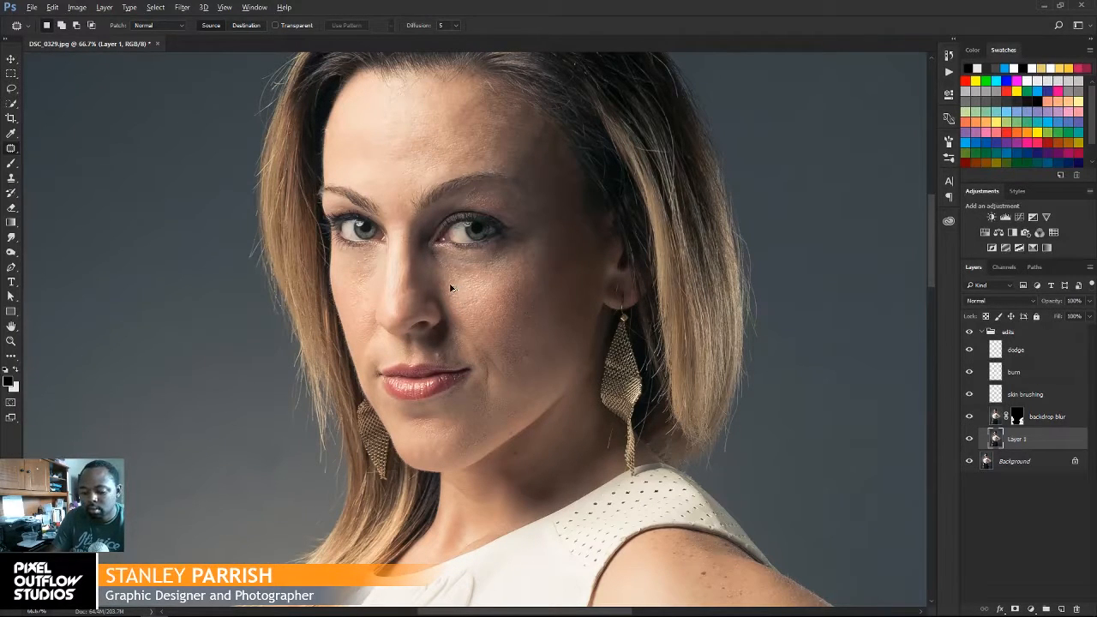
key("ctrl+z")
key("ctrl+d")
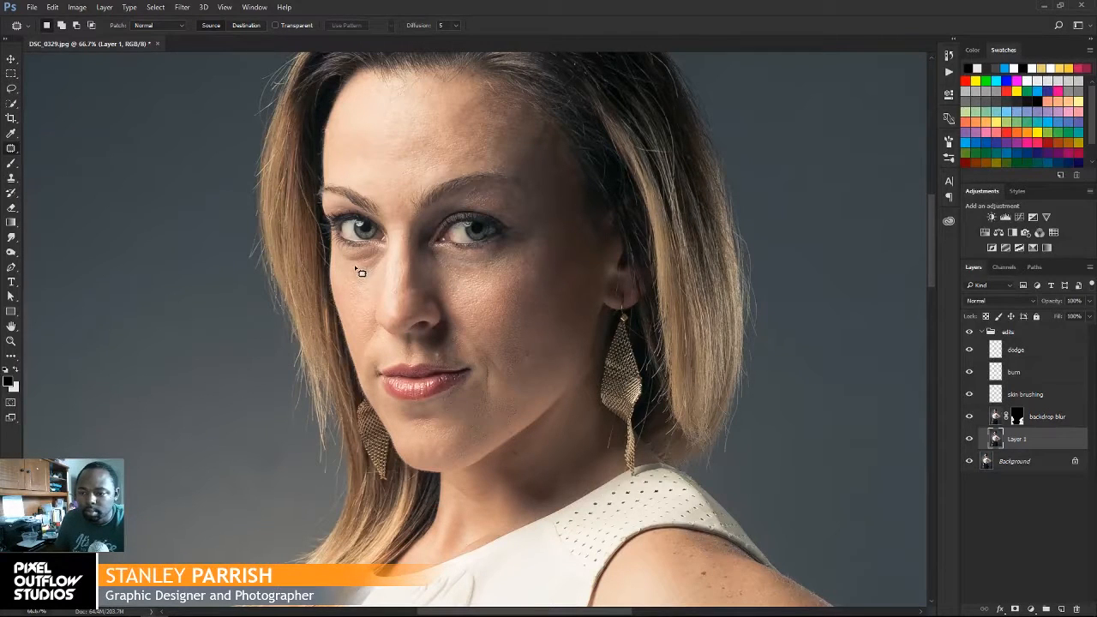
Step: Patch the uneven skin on the upper cheek below the other eye, and patch the crease directly under that eye
mouse_move(351, 271)
left_mouse_down()
mouse_move(361, 285)
mouse_move(383, 269)
mouse_move(351, 272)
mouse_move(353, 295)
left_mouse_up()
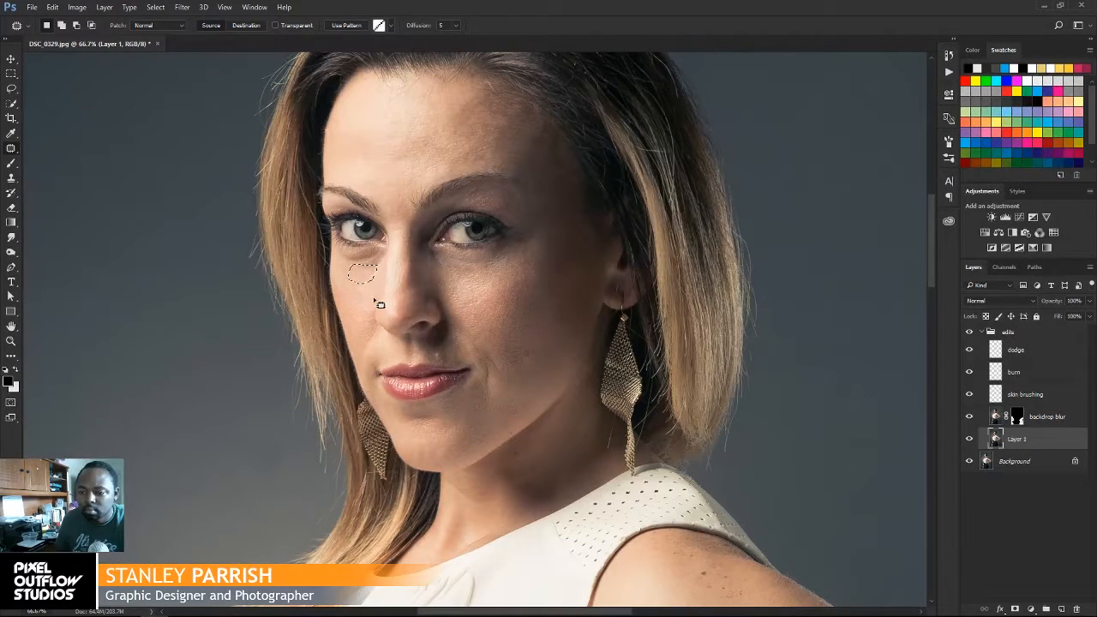
key("ctrl+d")
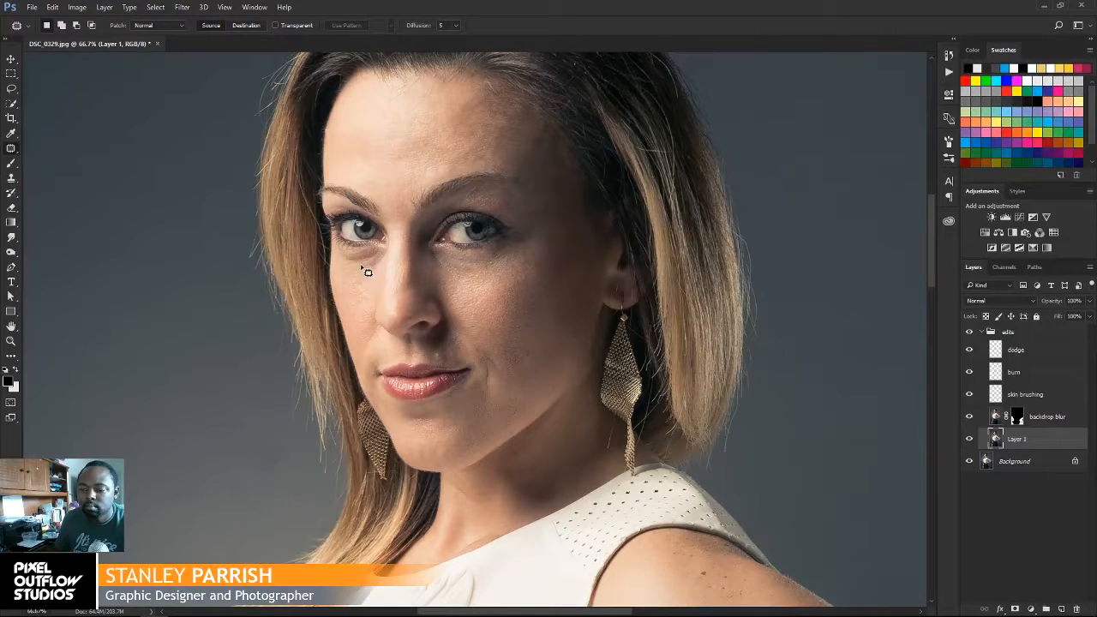
mouse_move(358, 263)
left_mouse_down()
mouse_move(378, 260)
mouse_move(357, 266)
mouse_move(360, 289)
mouse_move(364, 275)
mouse_move(343, 259)
mouse_move(374, 275)
mouse_move(392, 255)
mouse_move(347, 257)
mouse_move(341, 273)
mouse_move(355, 283)
left_mouse_up()
key("ctrl+d")
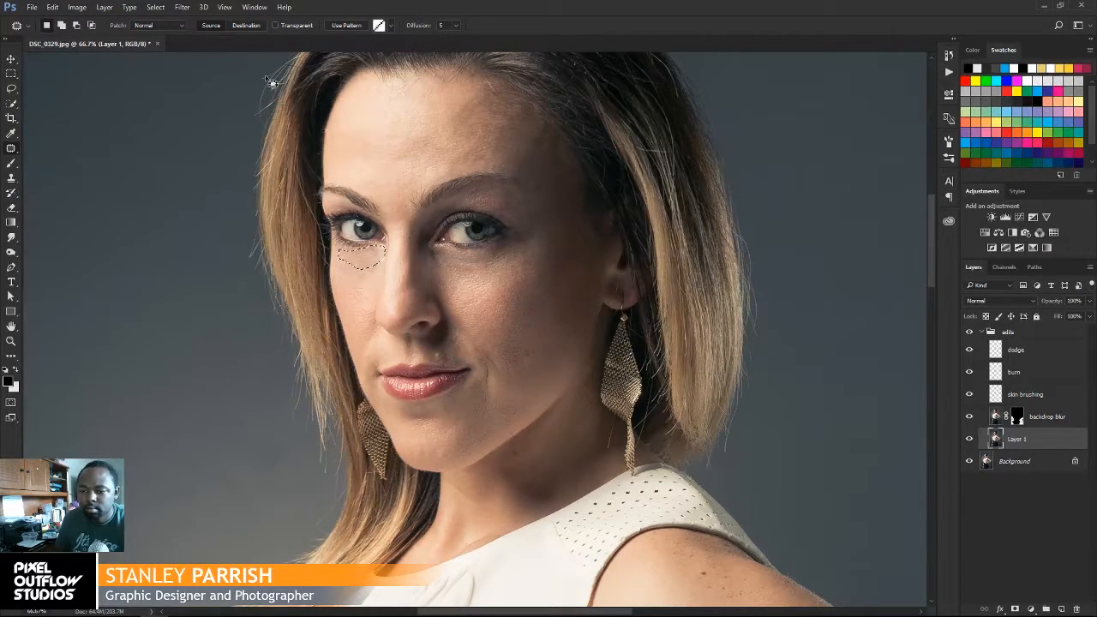
Step: Fade the patch under that eye to 62% opacity and clear the selection
left_click(53, 8)
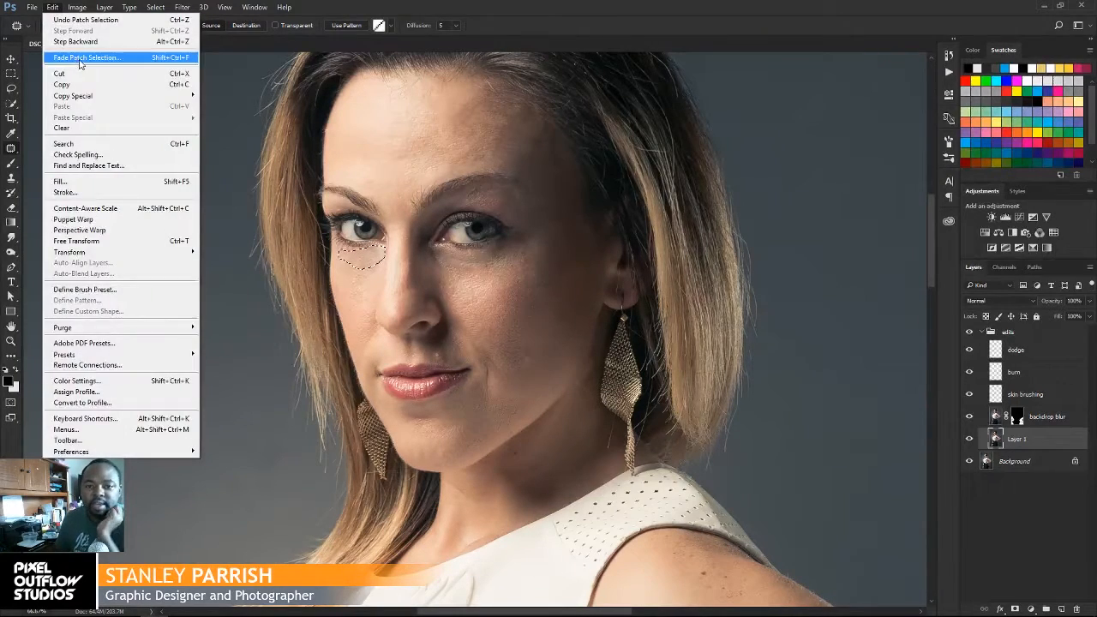
left_click(77, 60)
left_click_drag(612, 162, 575, 168)
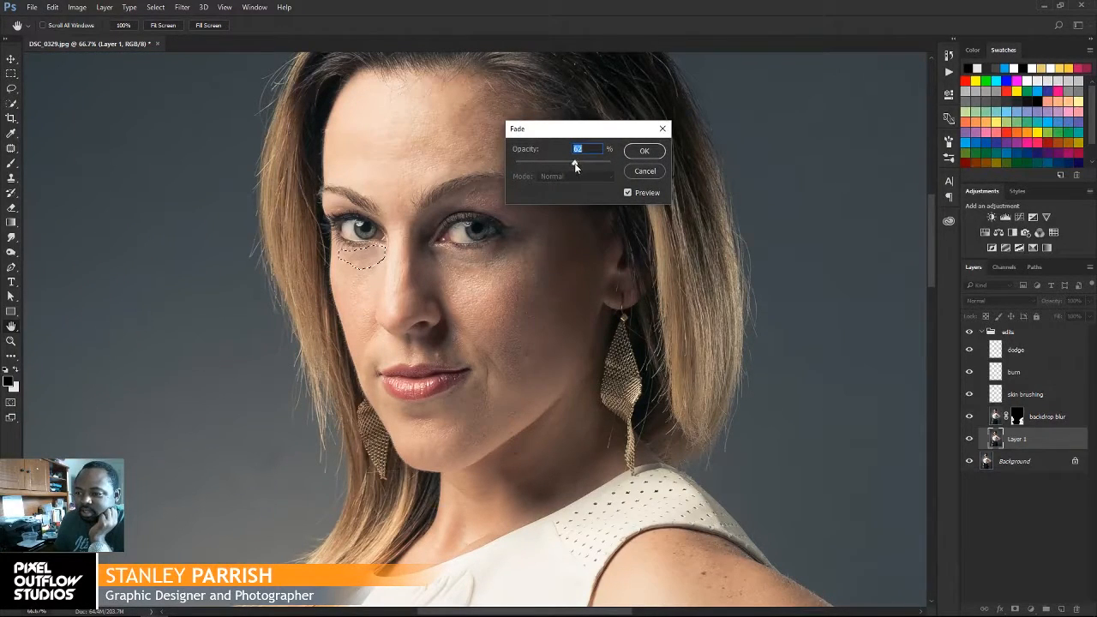
left_click(645, 151)
key("ctrl+d")
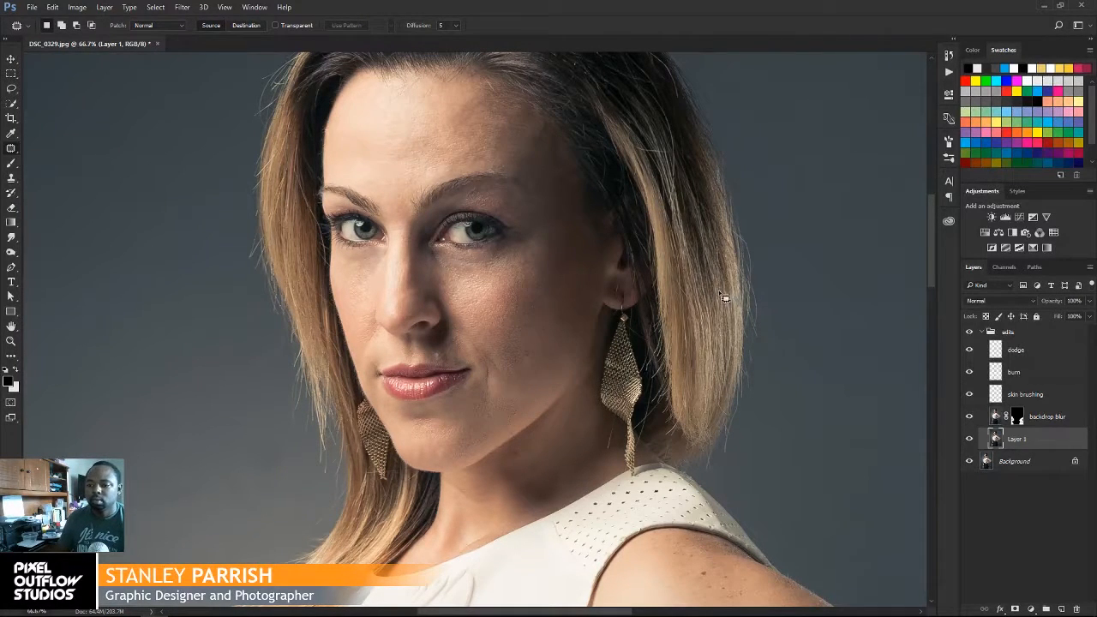
Step: Hide and show the edits group to compare the portrait before and after retouching, and view the whole image
left_click(11, 58)
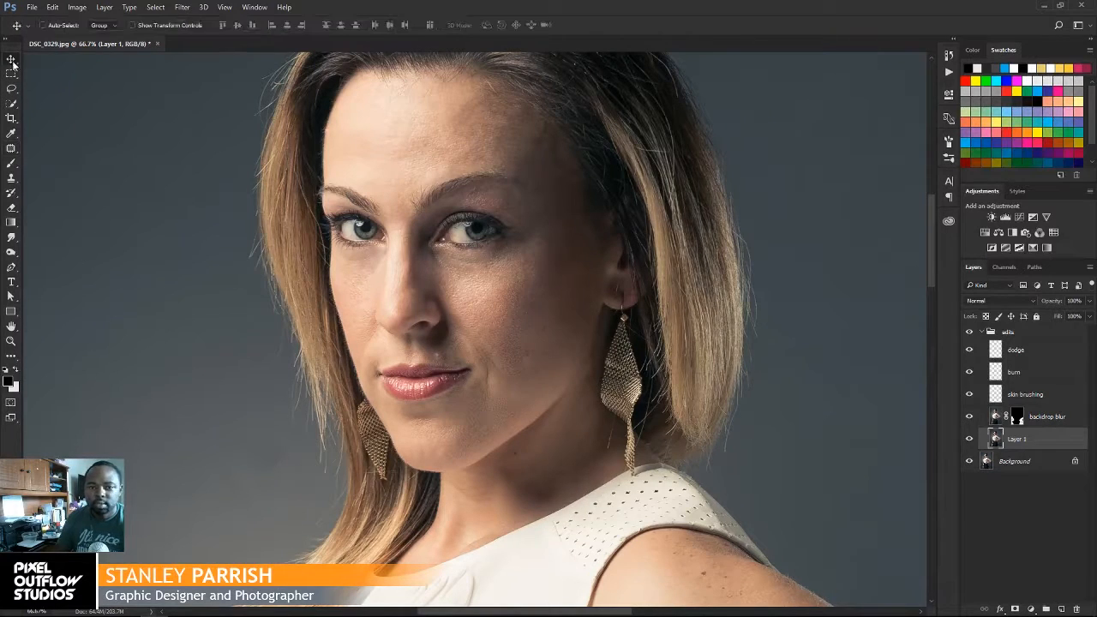
left_click(969, 332)
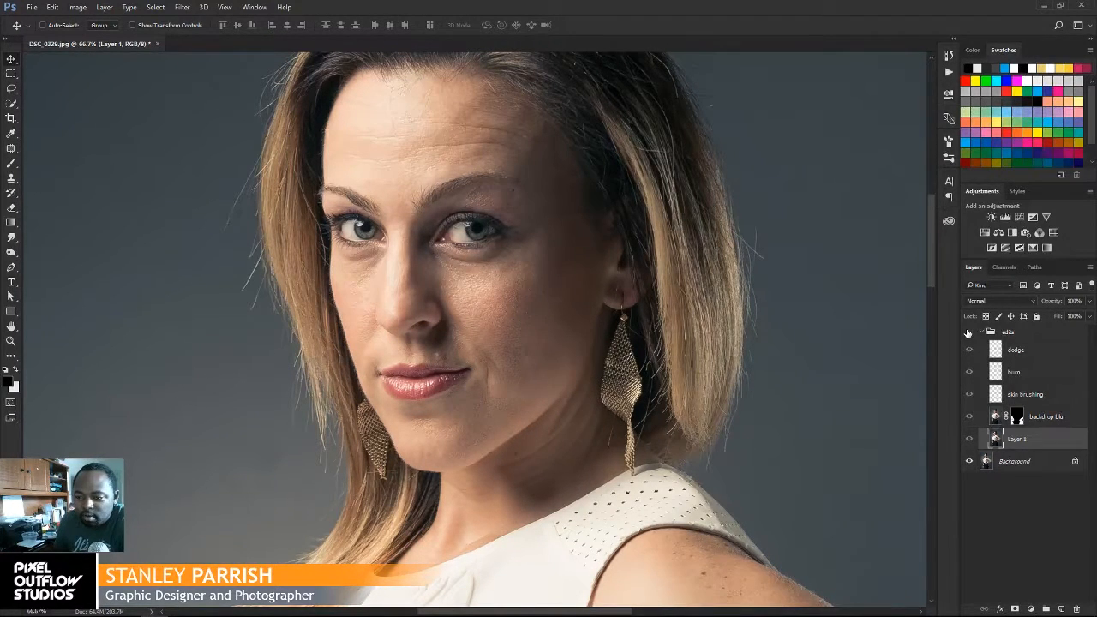
left_click(968, 333)
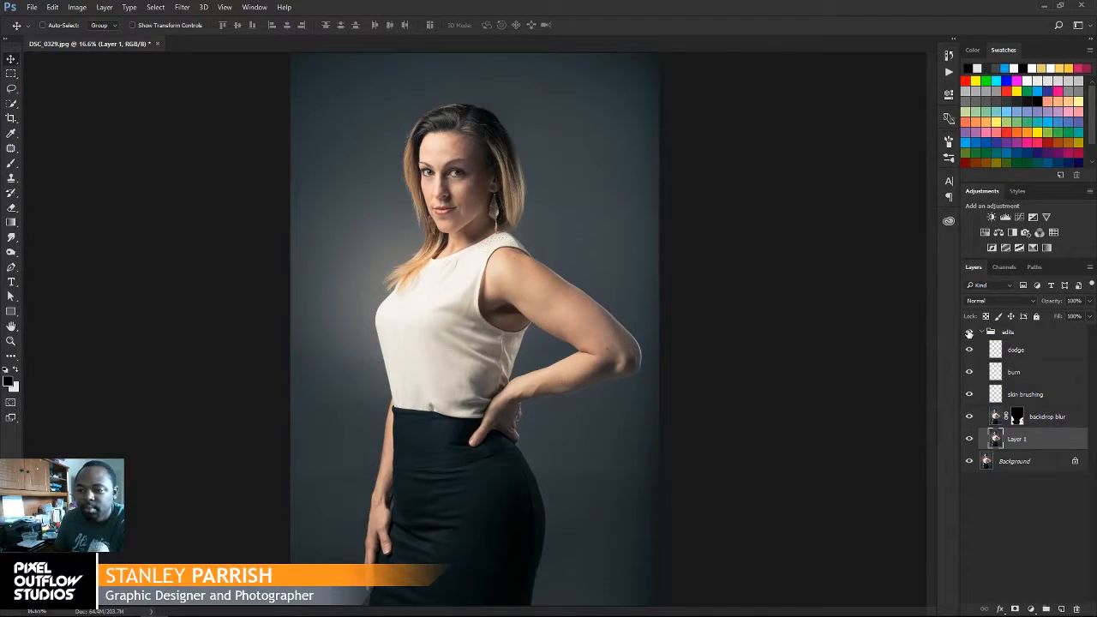
Step: Toggle the edits group off and on twice more to compare the retouched portrait with the original
left_click(969, 333)
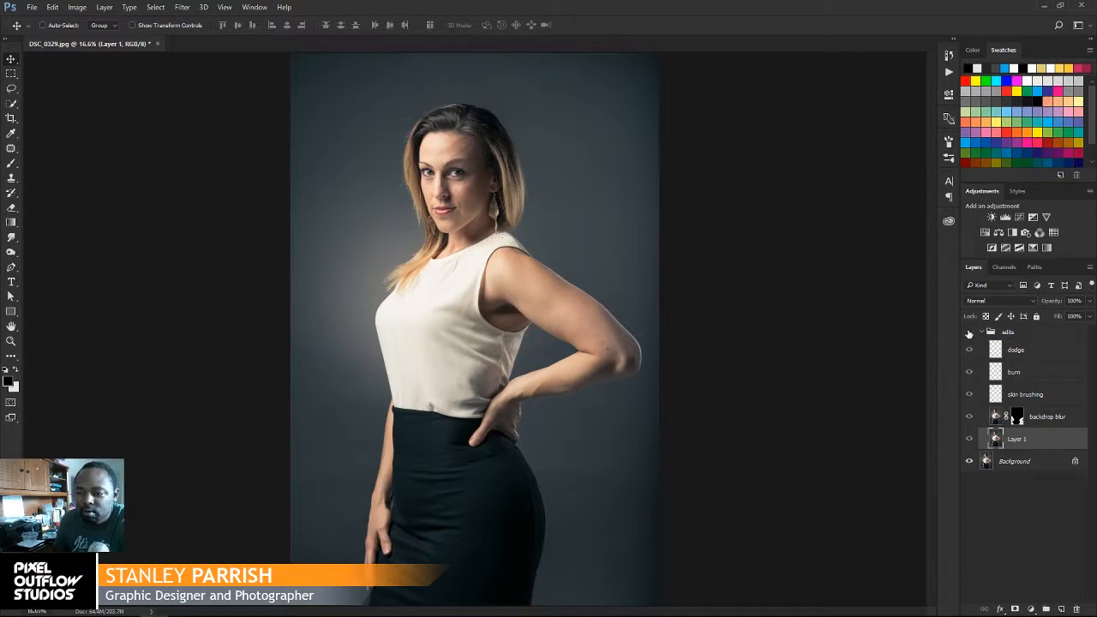
left_click(969, 333)
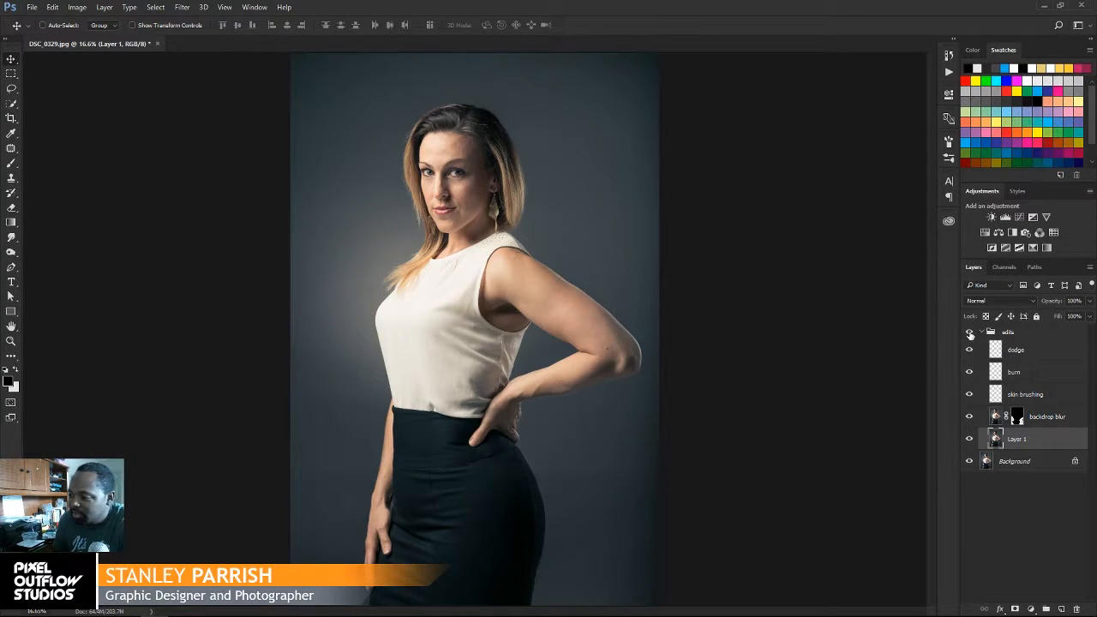
left_click(969, 333)
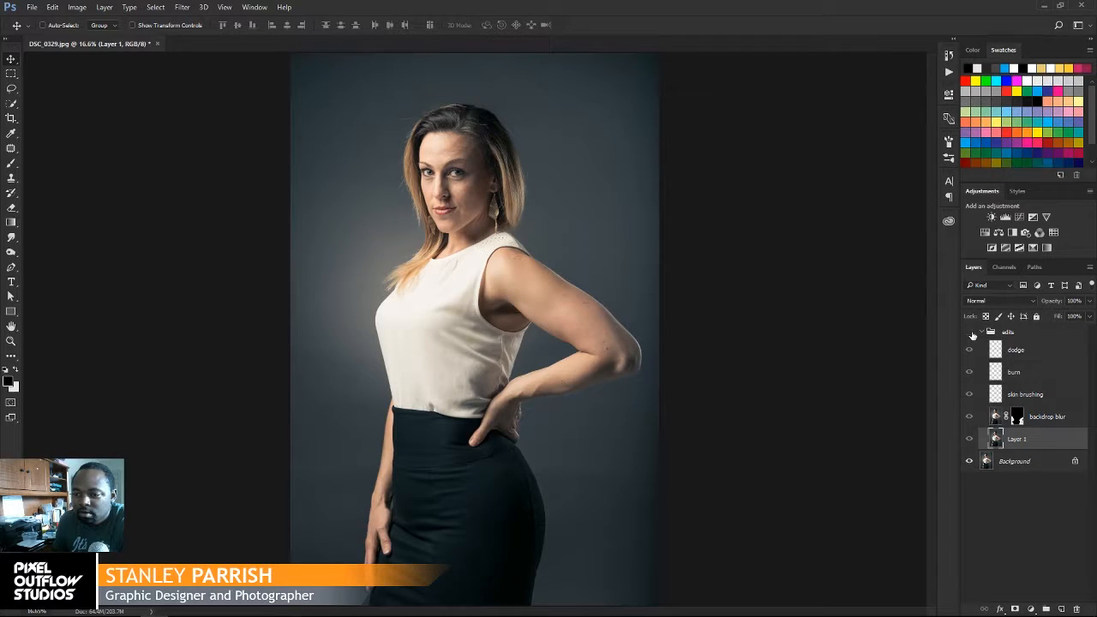
left_click(969, 332)
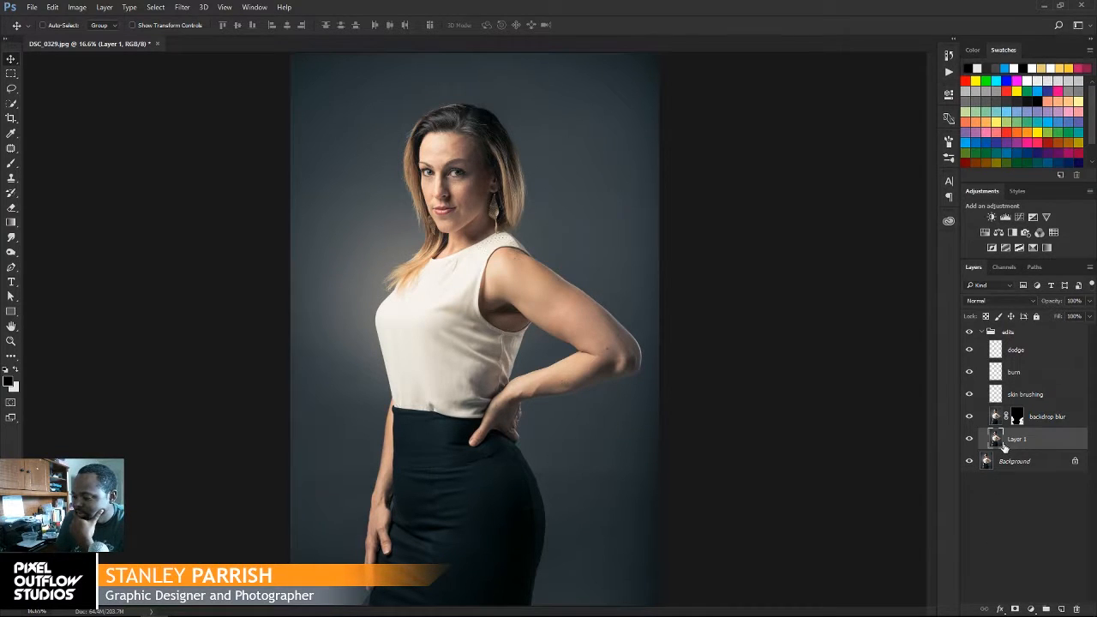
Step: Add a Curves adjustment above the dodge layer, place shadow, midtone and highlight points, and slightly lower the white endpoint
left_click(1039, 352)
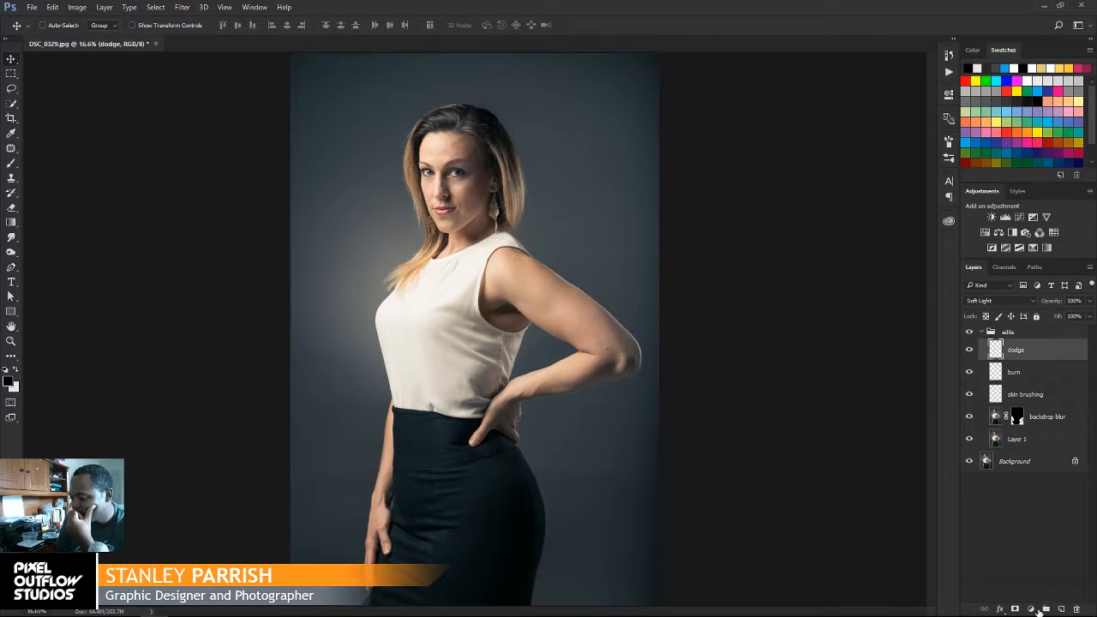
left_click(1031, 609)
left_click(981, 422)
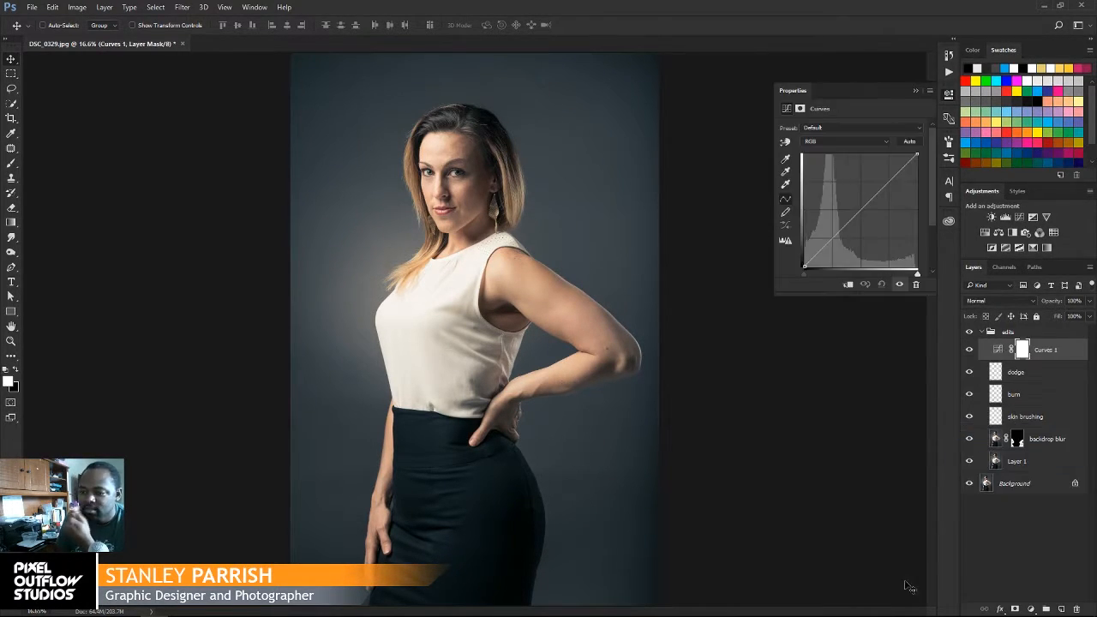
left_click(832, 238)
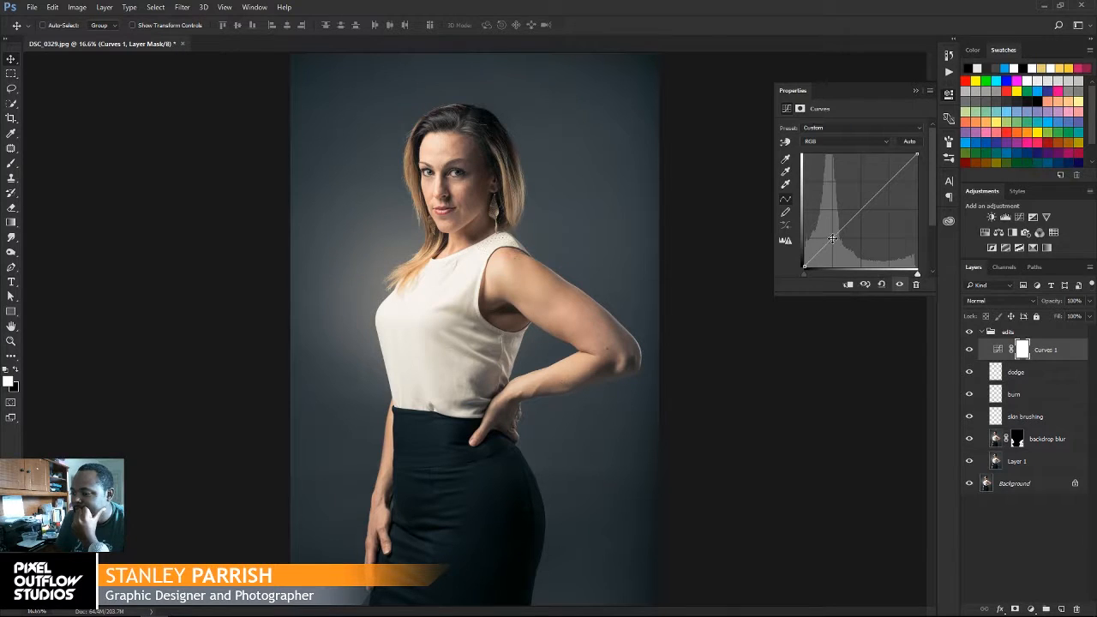
left_click(889, 179)
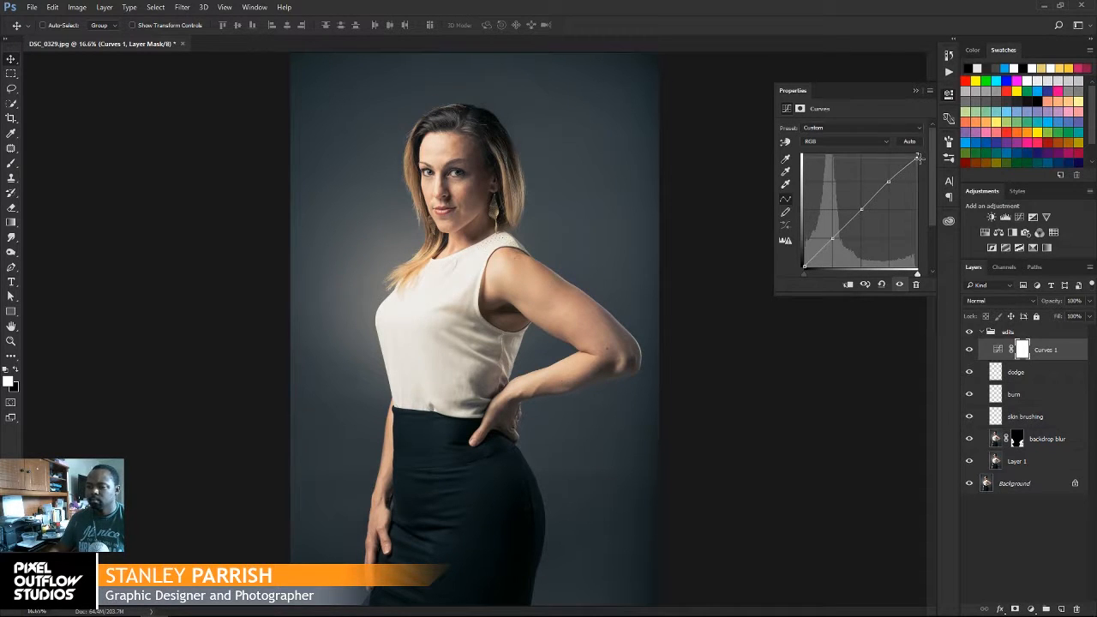
left_click_drag(918, 158, 919, 157)
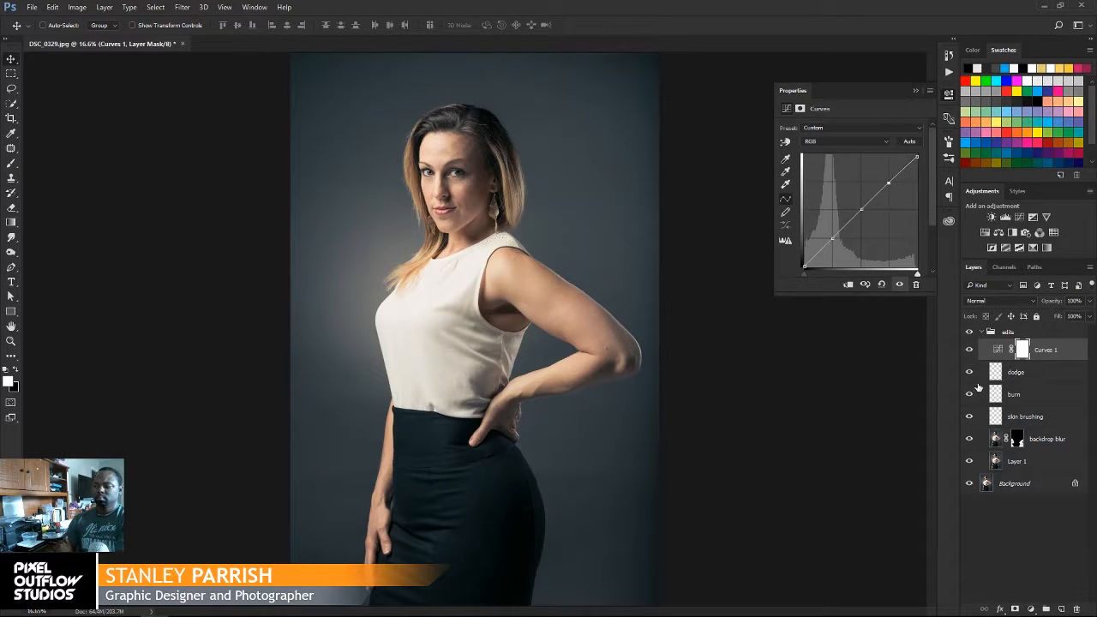
Step: Toggle the Curves 1 layer's visibility repeatedly to compare the image with and without the adjustment
left_click(969, 349)
left_click(969, 350)
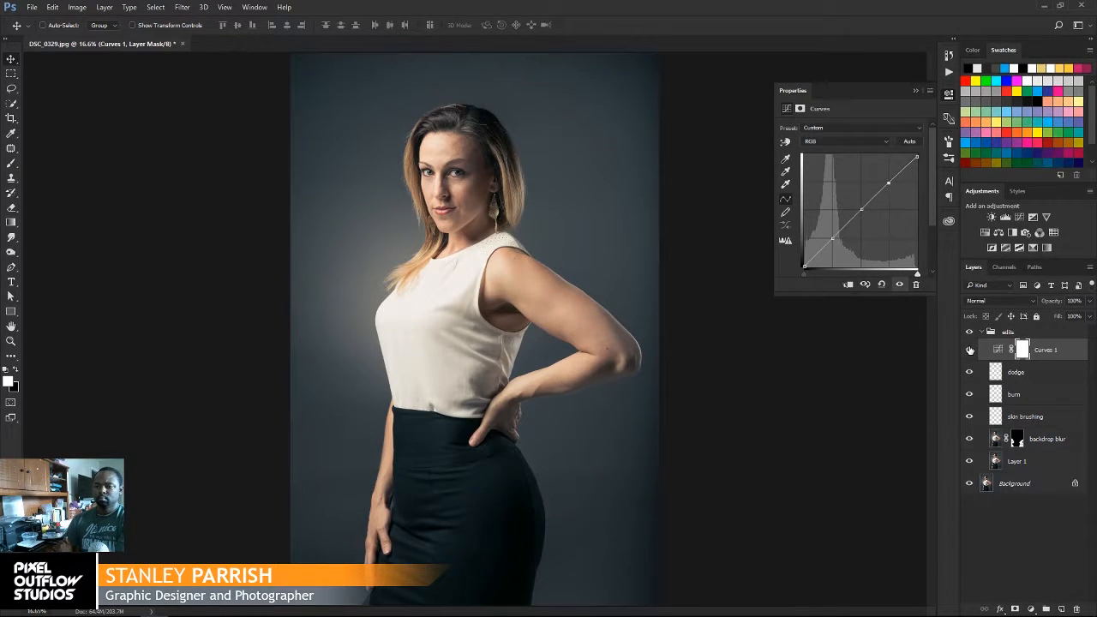
left_click(970, 350)
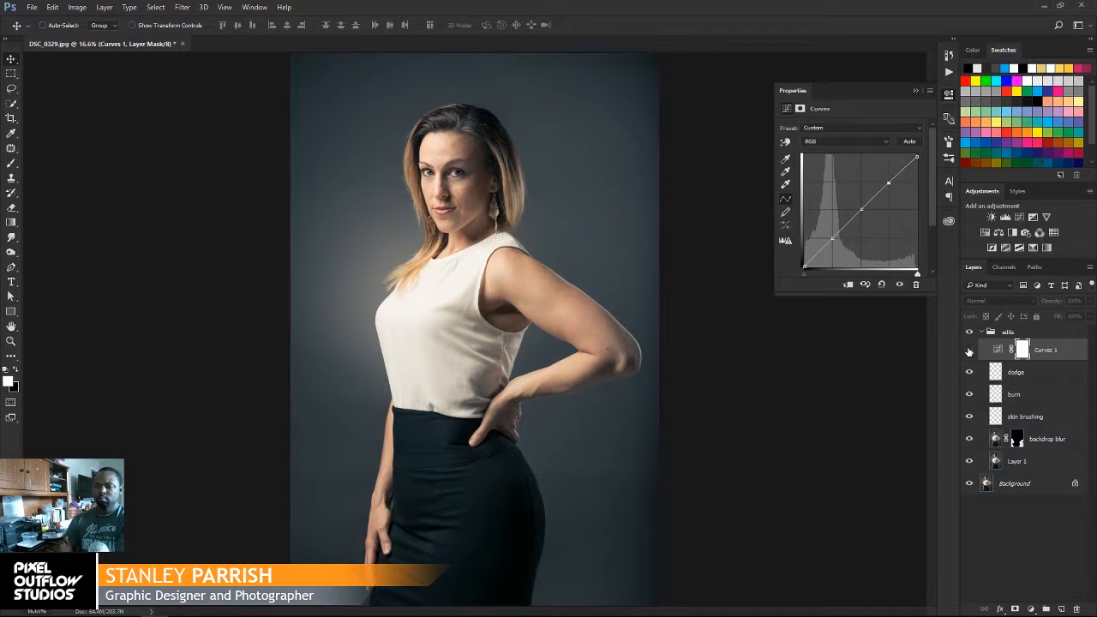
left_click(970, 350)
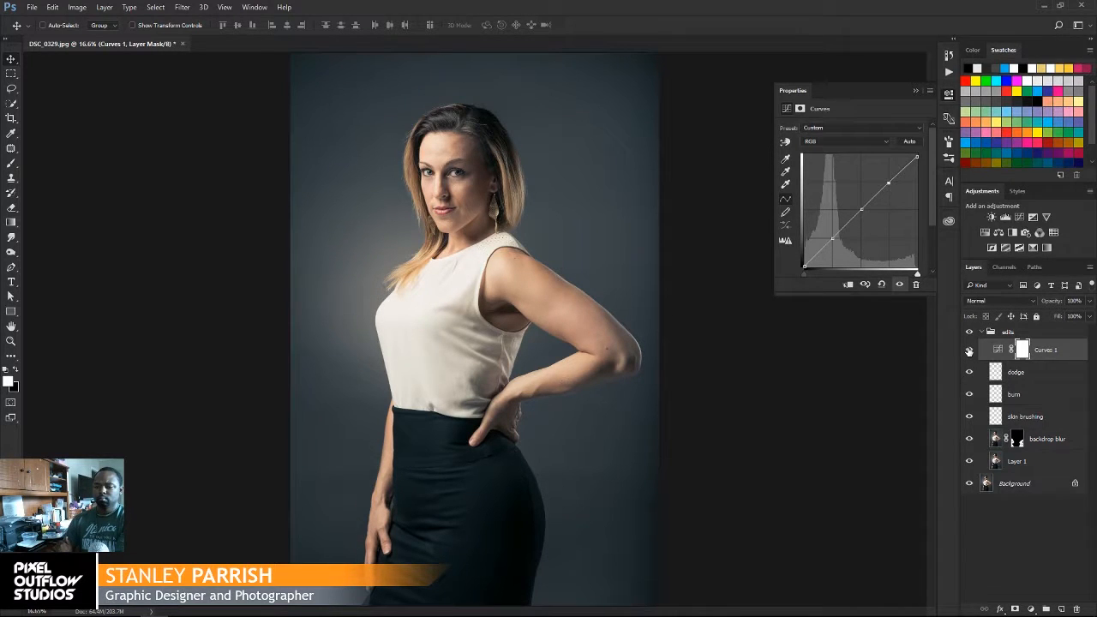
left_click(969, 350)
left_click(970, 349)
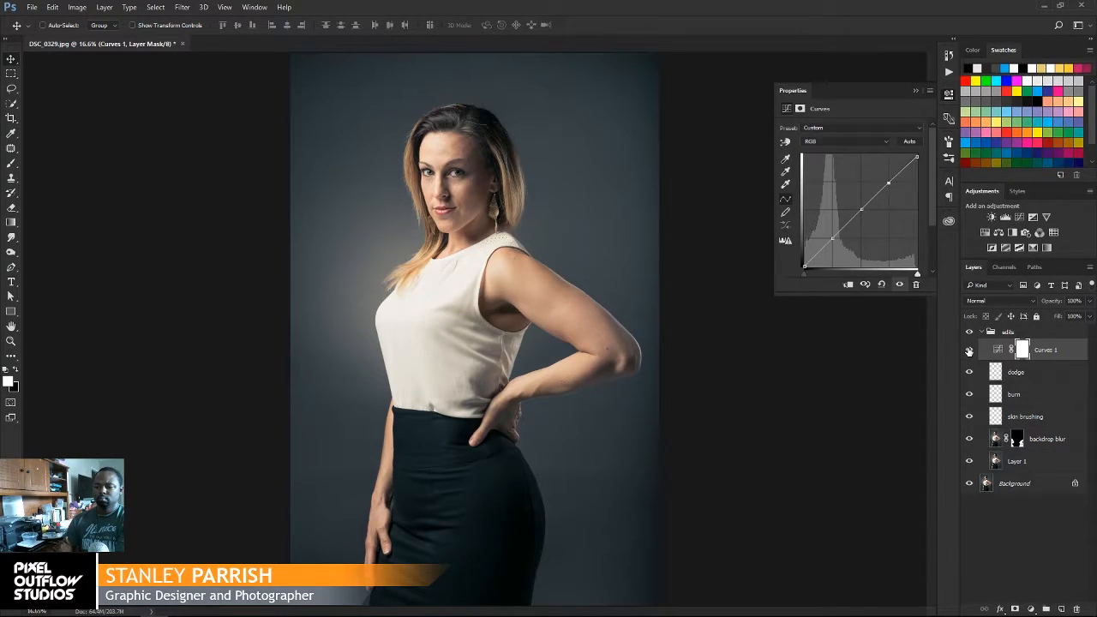
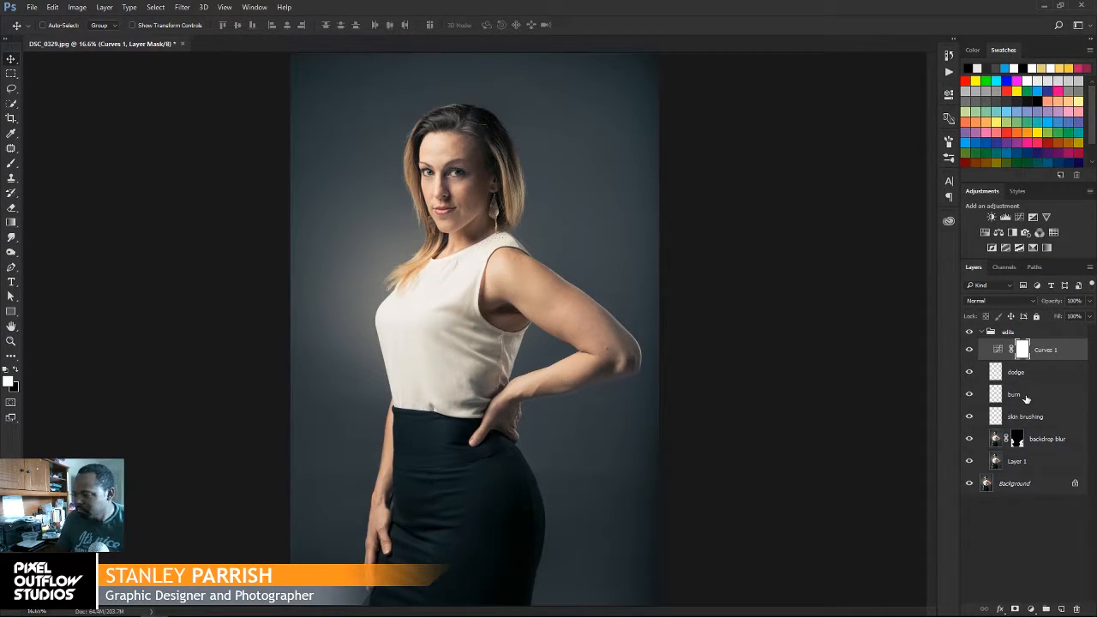
Step: Create a new layer named black directly above the backdrop blur layer
left_click(1026, 399)
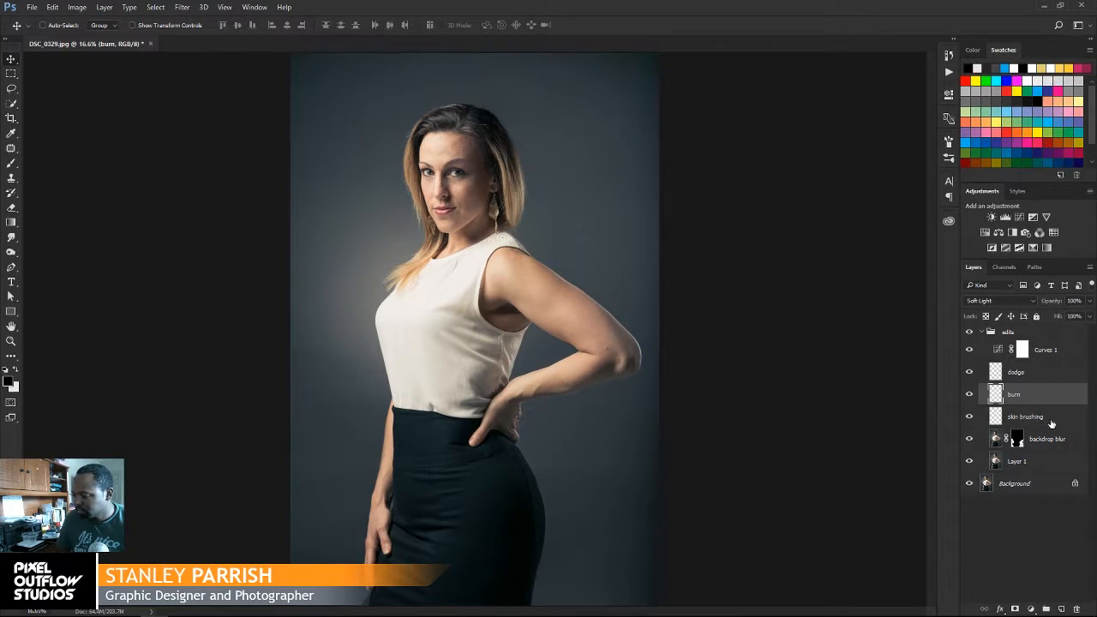
left_click(1034, 440)
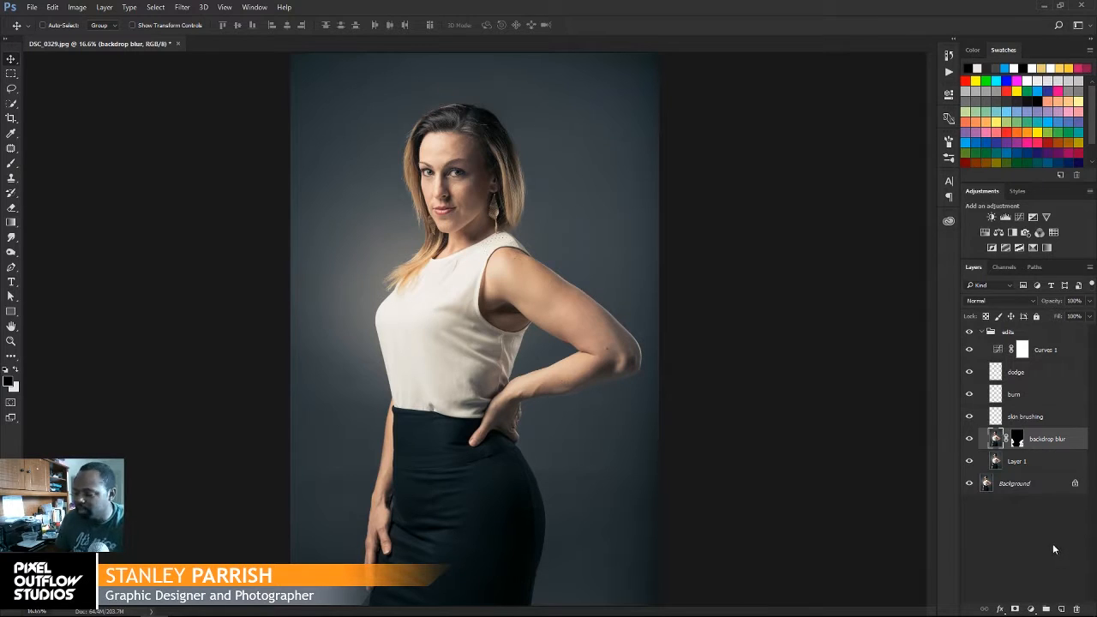
left_click(1061, 609)
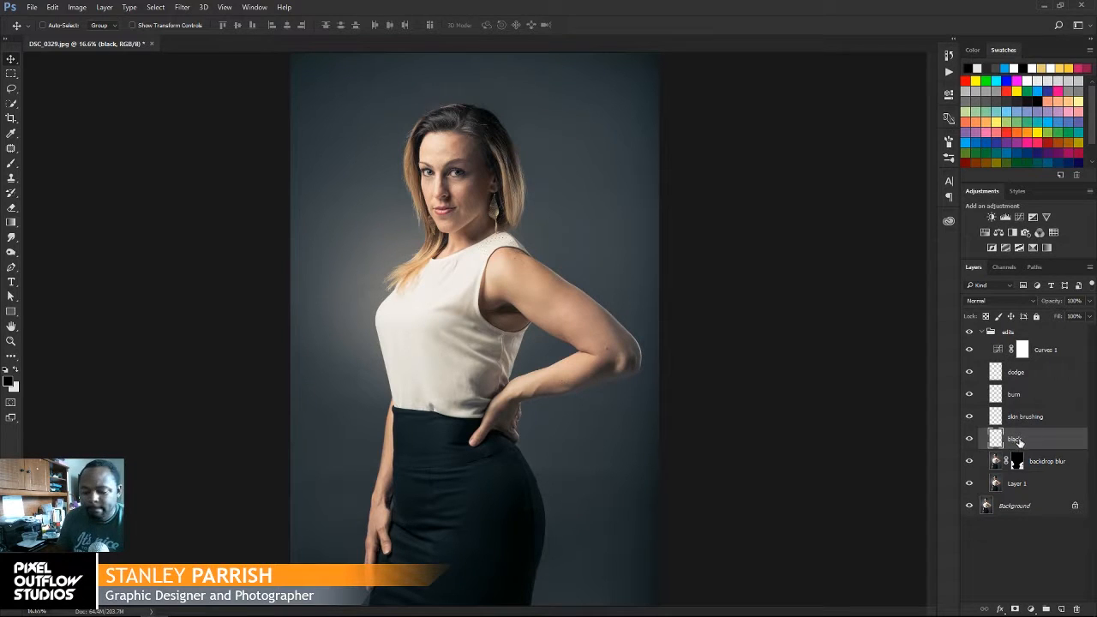
Step: Set up a soft black brush with 20% opacity, 13% flow and a size of 1200 px
key("b")
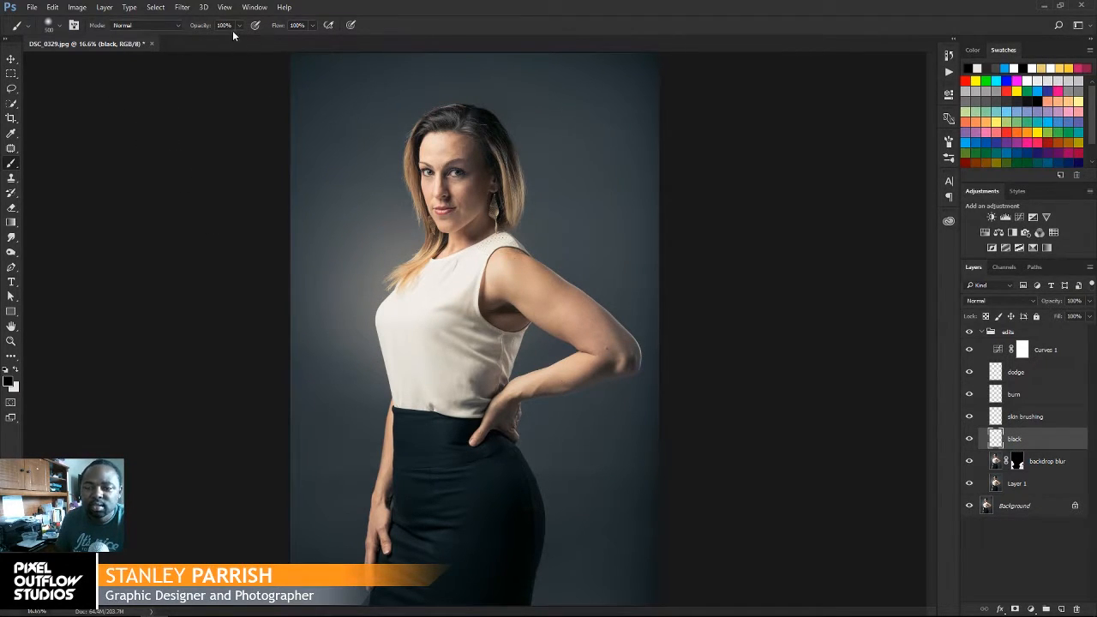
left_click(301, 28)
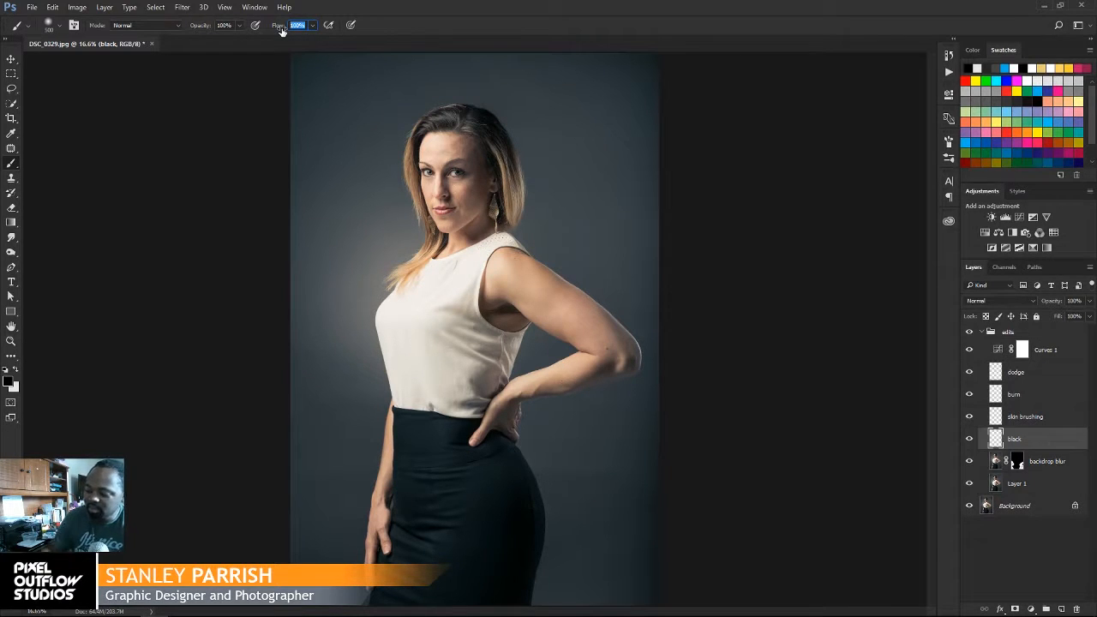
type("13")
key("Return")
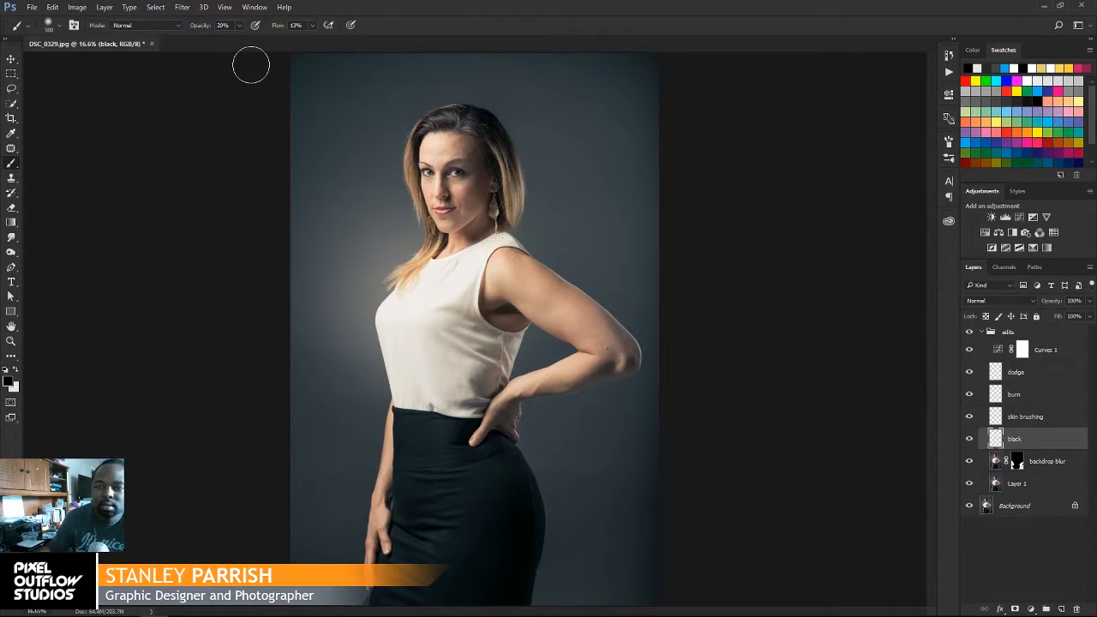
key("bracketright")
key("bracketright")
key("bracketright")
key("bracketright")
key("bracketright")
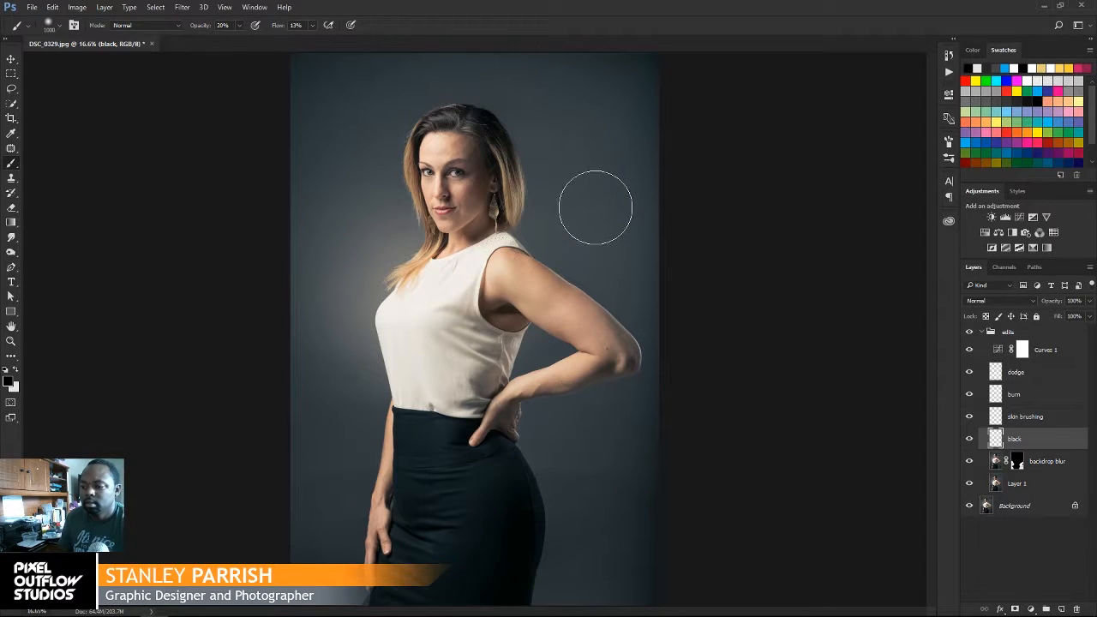
key("ctrl+minus")
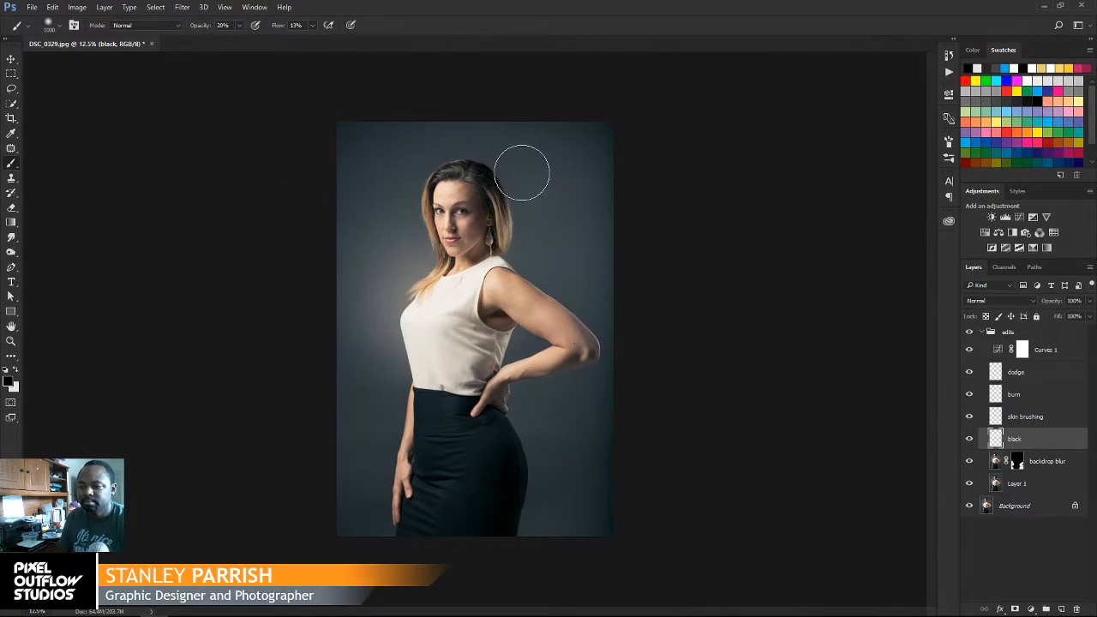
key("bracketright")
key("bracketright")
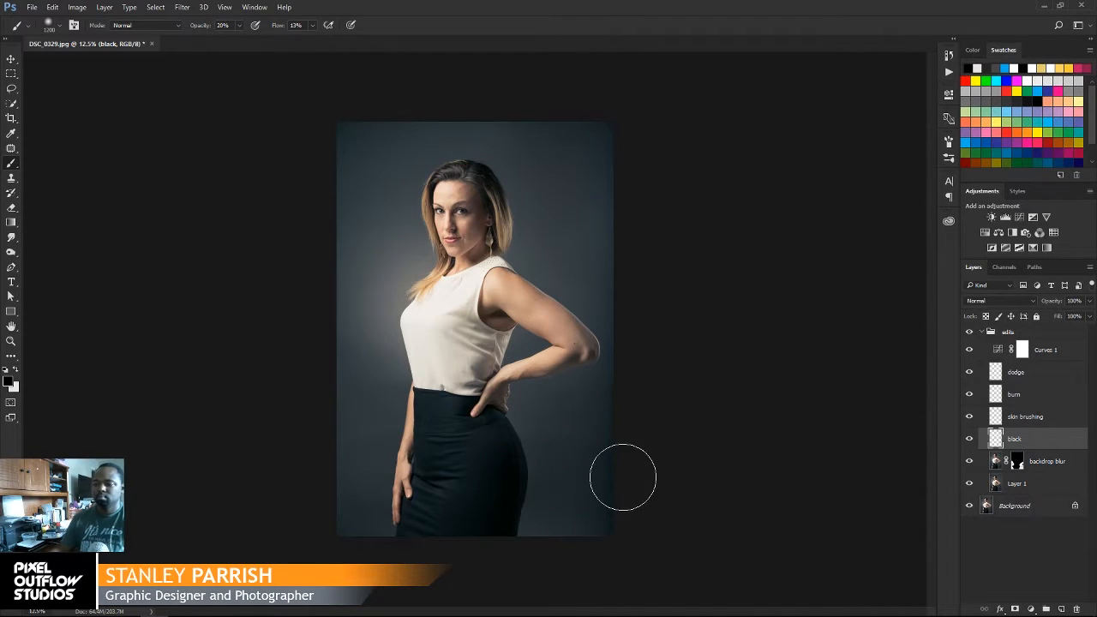
Step: Paint black up the right edge of the backdrop and turn off the brush's Shape Dynamics
left_click_drag(624, 477, 636, 304)
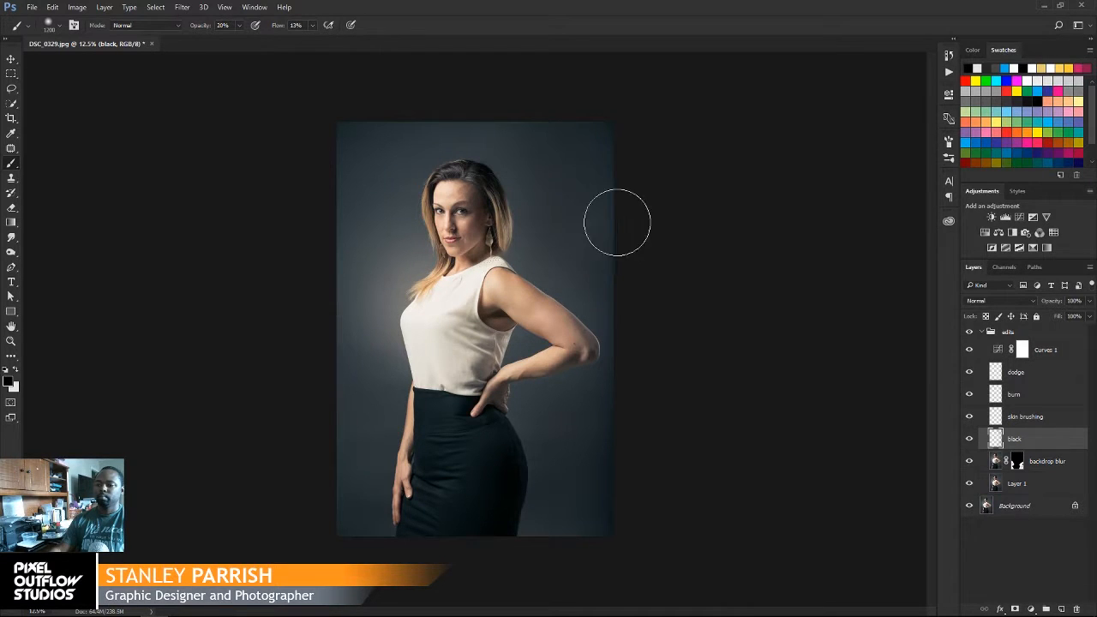
left_click(949, 141)
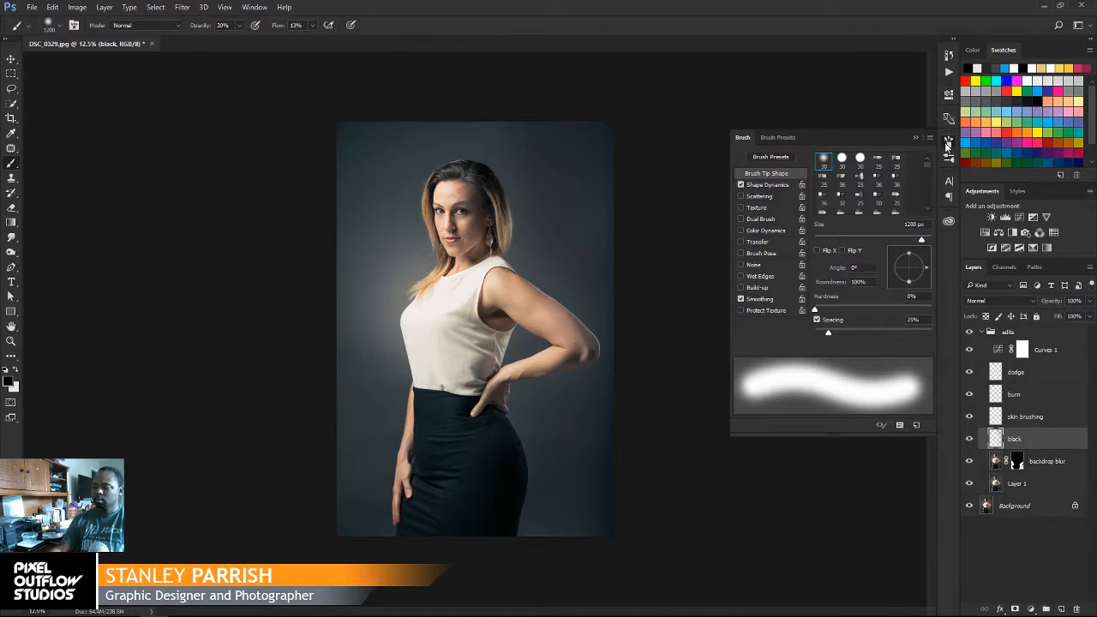
left_click(762, 185)
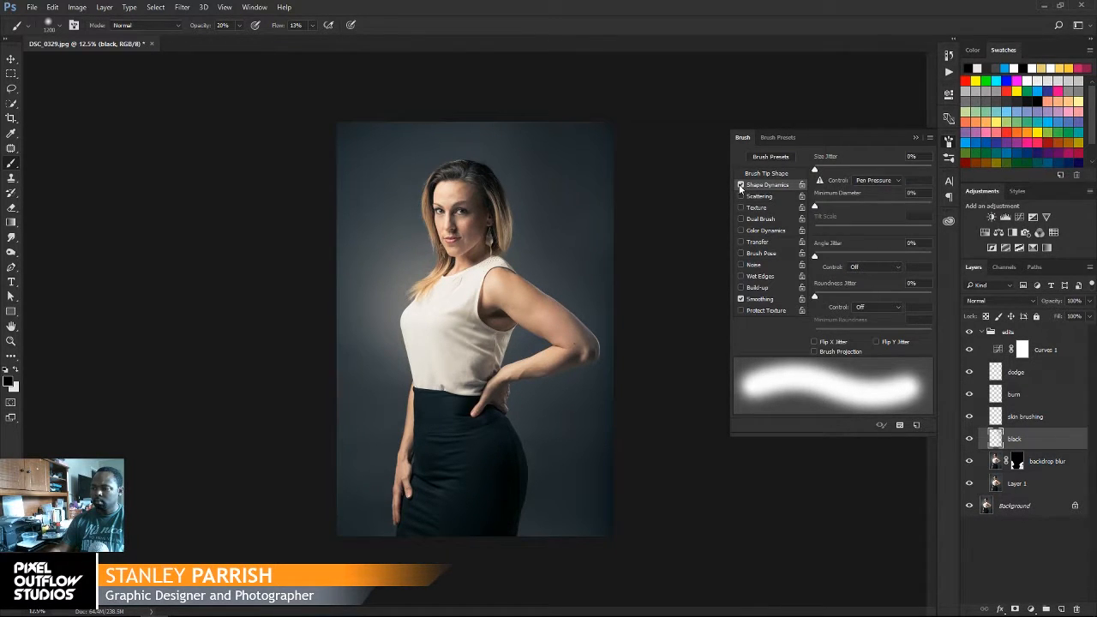
left_click(741, 185)
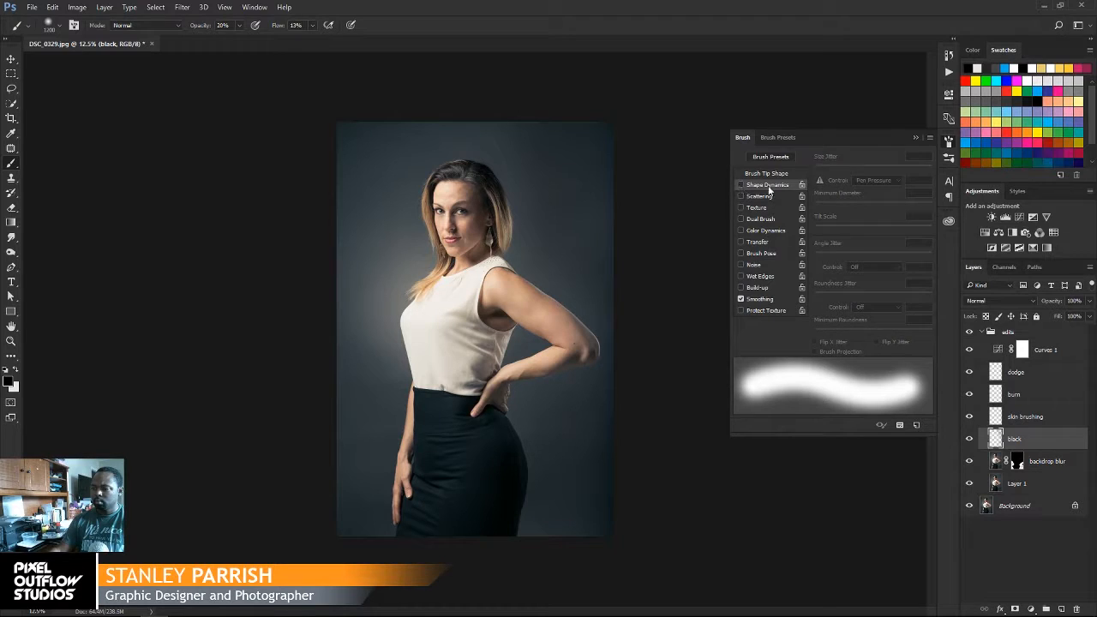
left_click(916, 137)
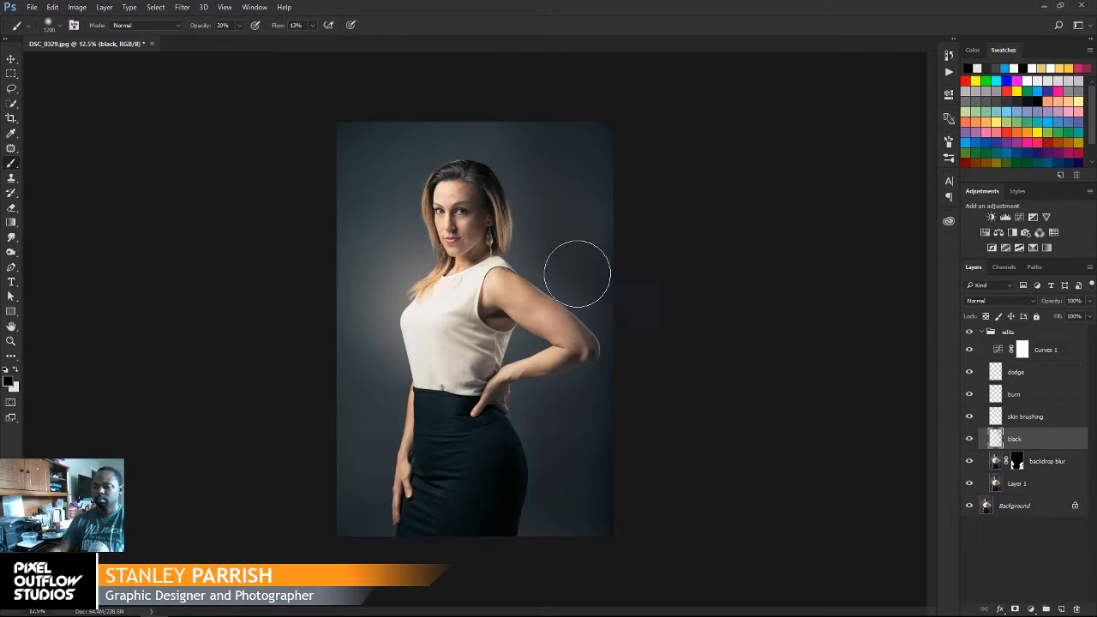
Step: Check the Brush Tip Shape settings and continue darkening the backdrop around the subject with the soft black brush
left_click(954, 143)
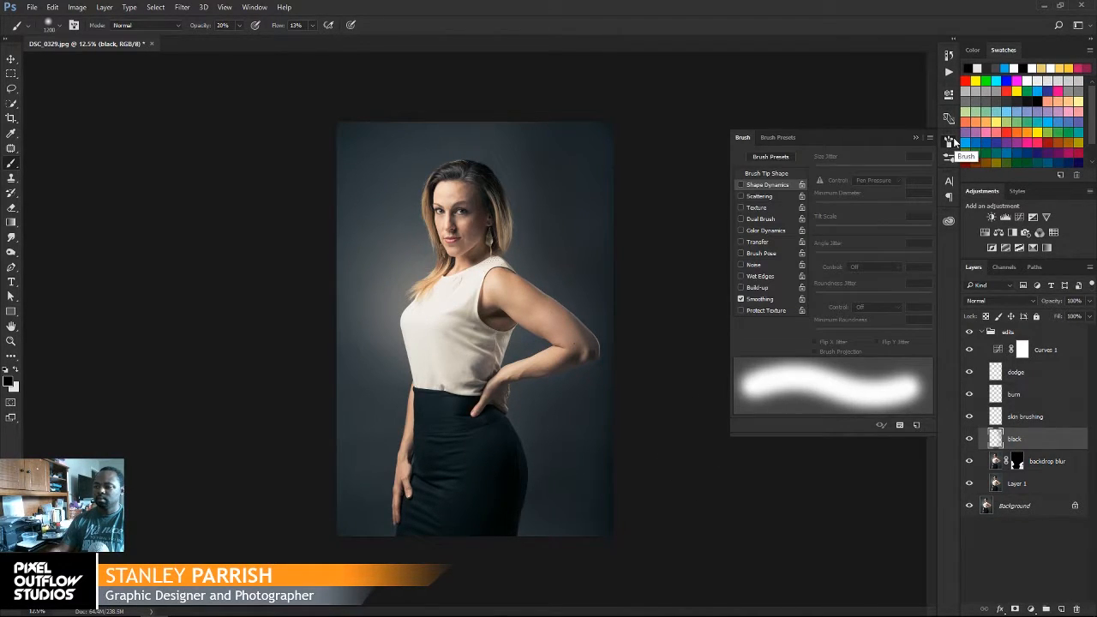
left_click(764, 175)
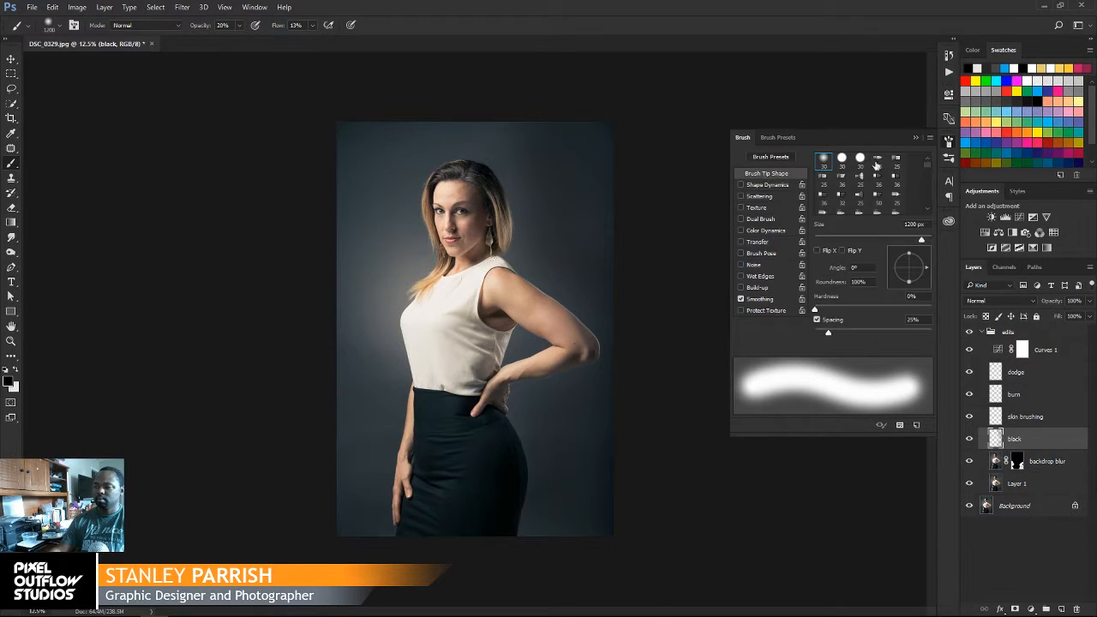
left_click(911, 134)
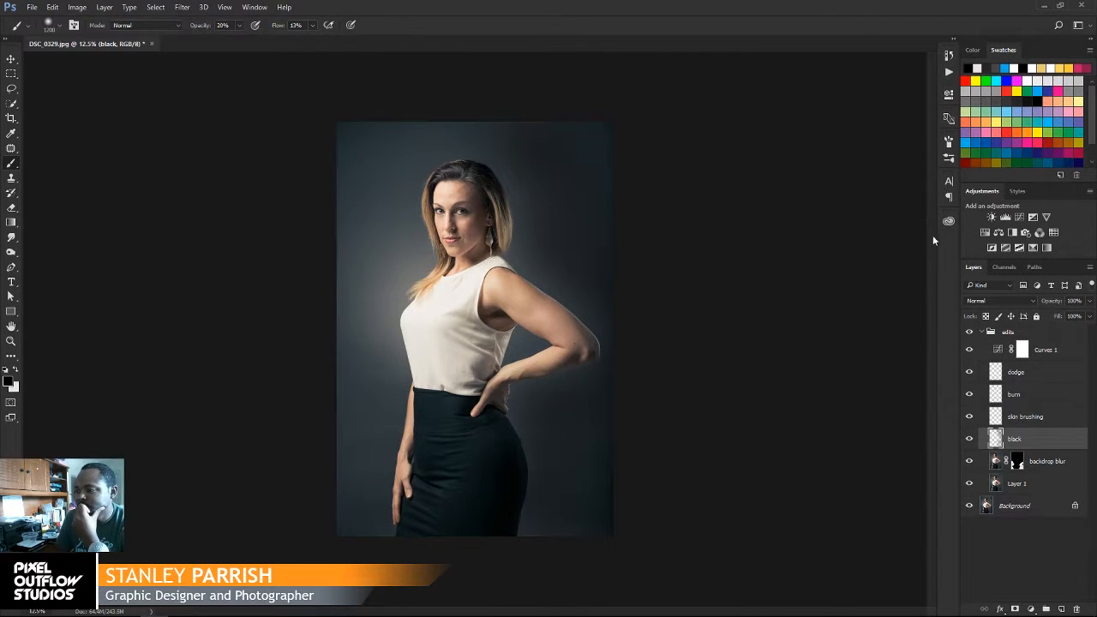
left_click(948, 142)
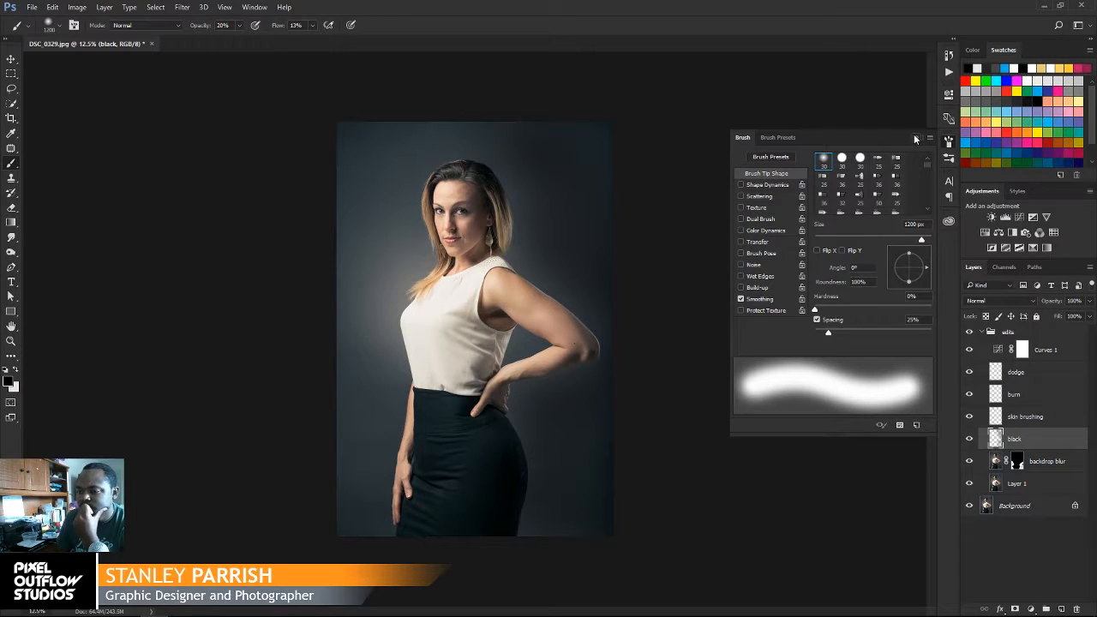
left_click(915, 138)
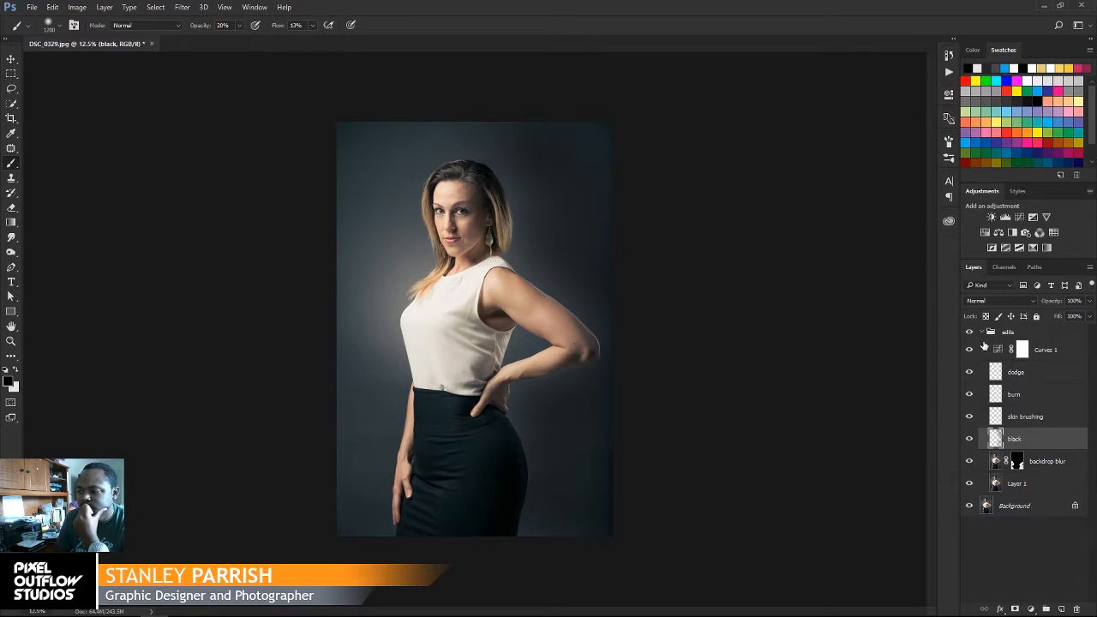
Step: Reduce the black layer's opacity to 29%
left_click(1091, 305)
left_click_drag(1089, 314, 1067, 316)
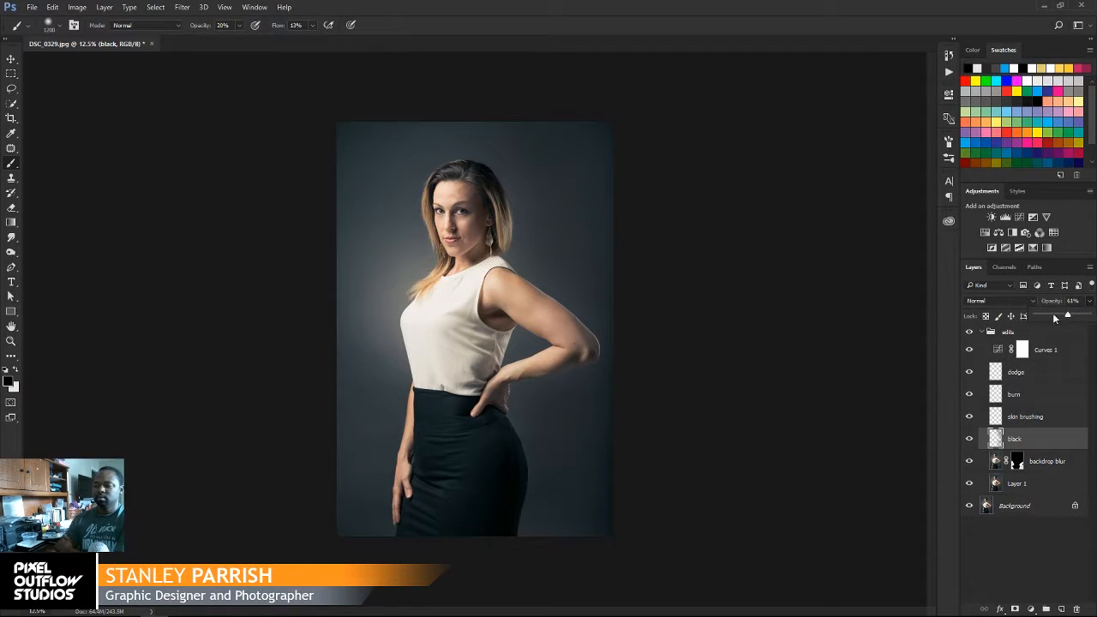
left_click_drag(1067, 316, 1052, 316)
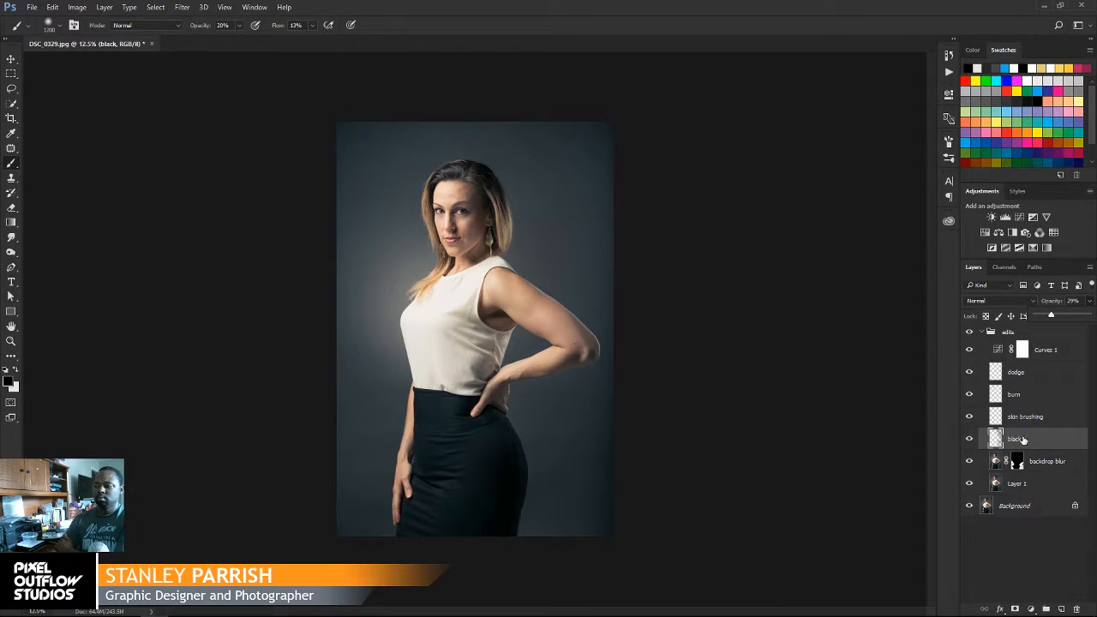
Step: Compare the backdrop with and without the black layer and enlarge the brush to 1400 px
left_click(969, 439)
left_click(968, 440)
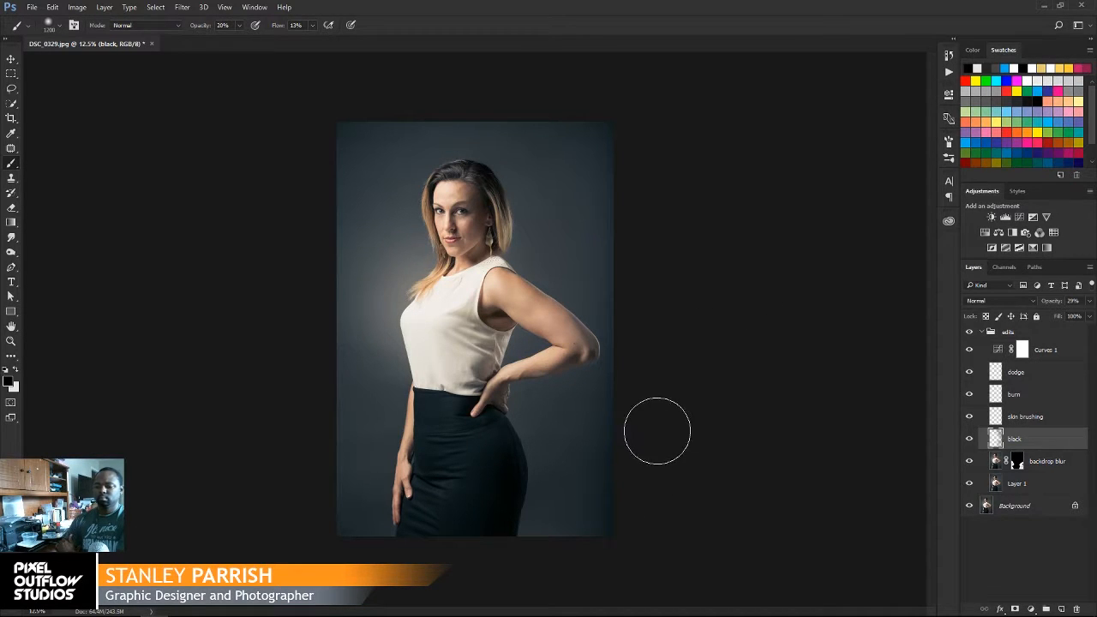
key("bracketright")
key("bracketright")
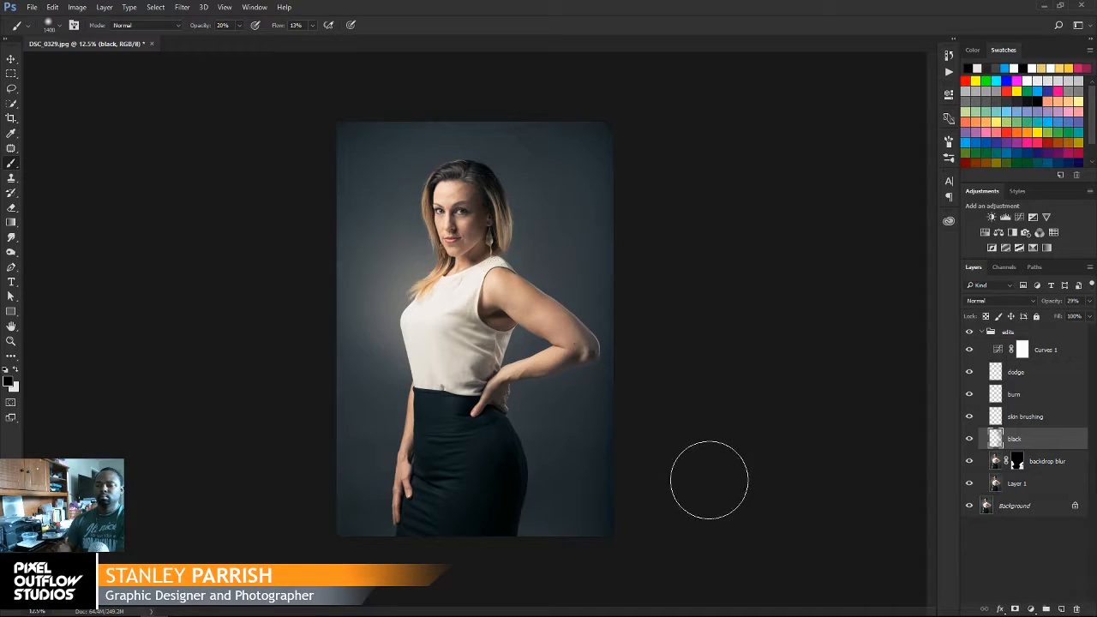
Step: Check the black layer's darkening by toggling its visibility and increase the brush size to 1700 px
left_click(970, 439)
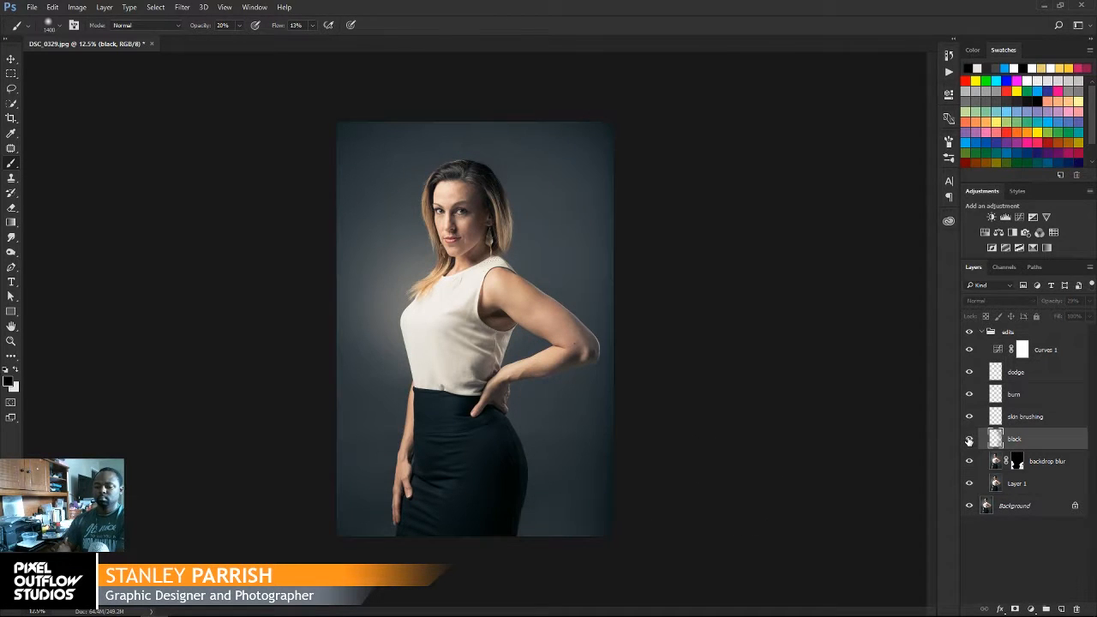
left_click(970, 439)
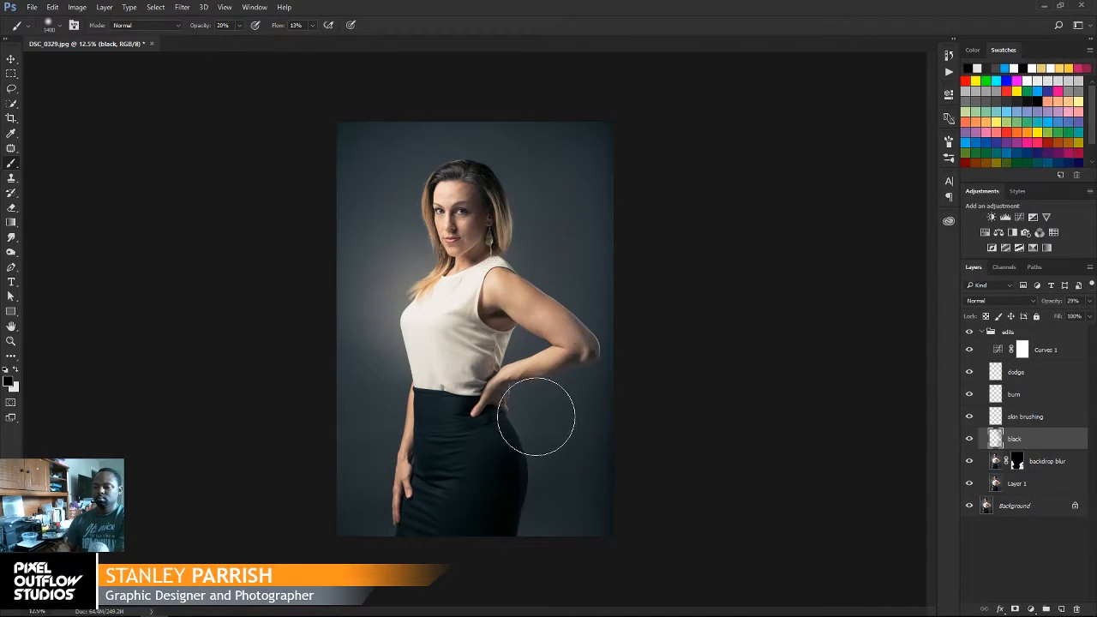
left_click(971, 439)
left_click(971, 438)
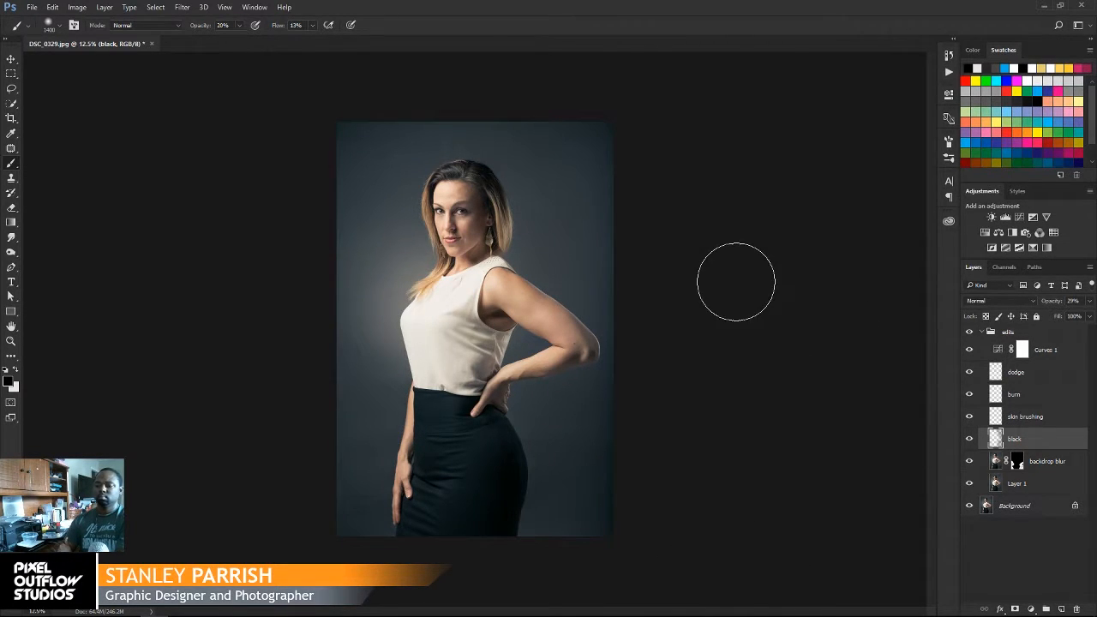
key("bracketright")
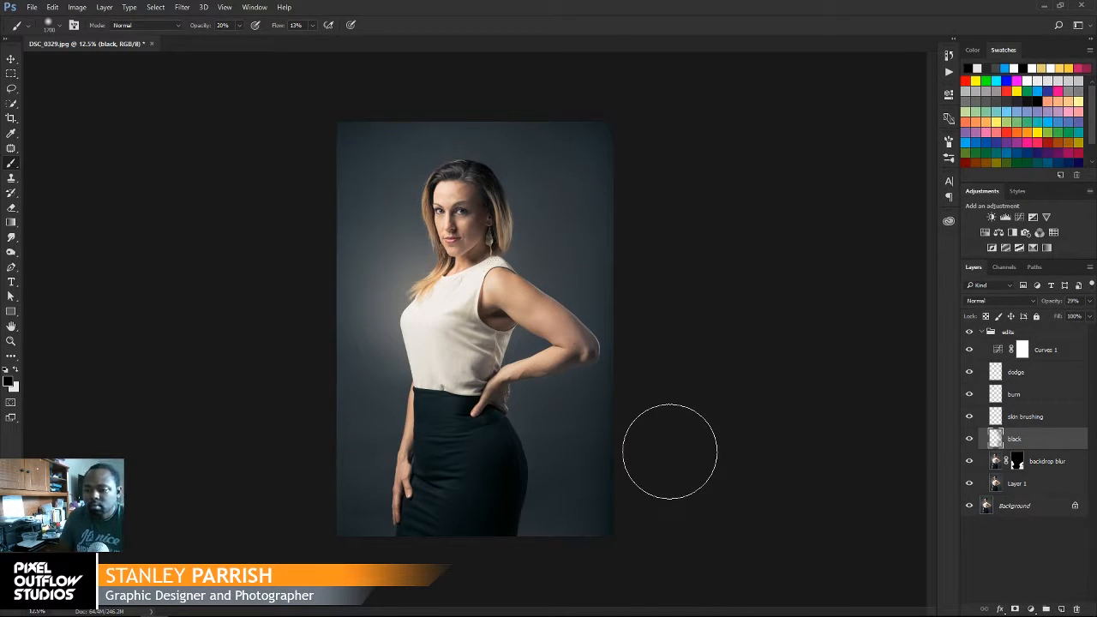
Step: Save the layered image as a Photoshop file named DSC_0329-edit.psd in the Print hi-res folder
left_click(11, 59)
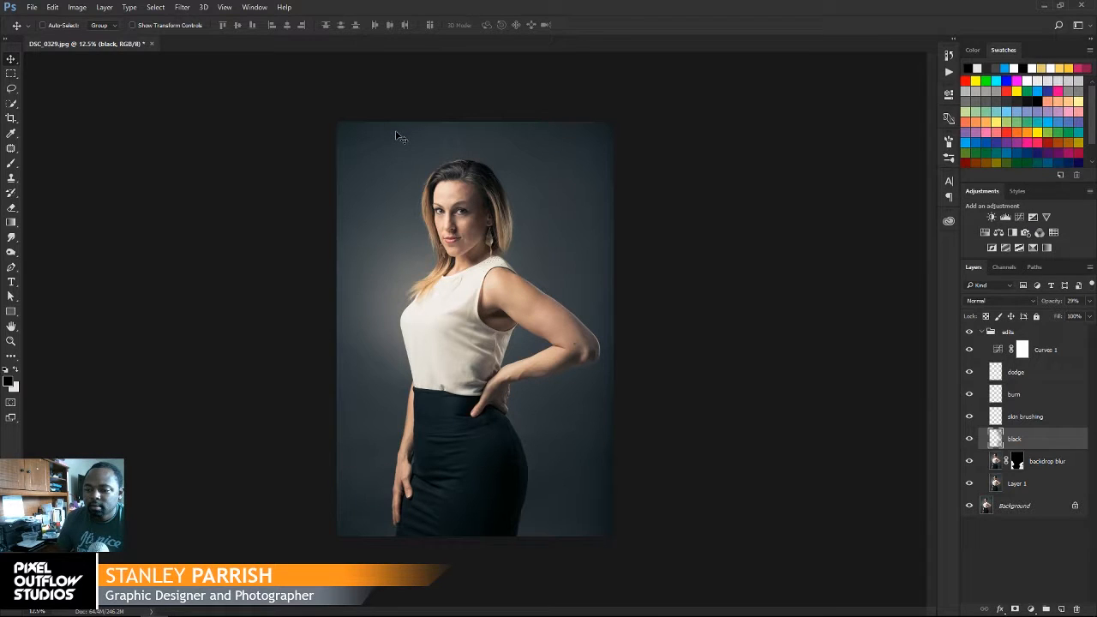
left_click(34, 6)
left_click(67, 129)
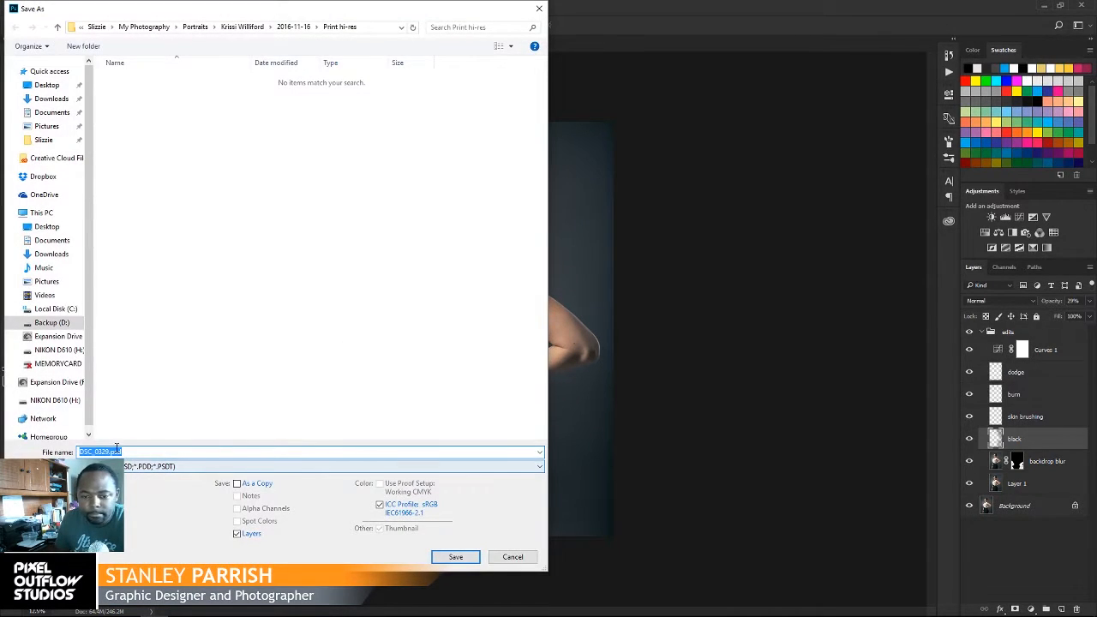
left_click(108, 452)
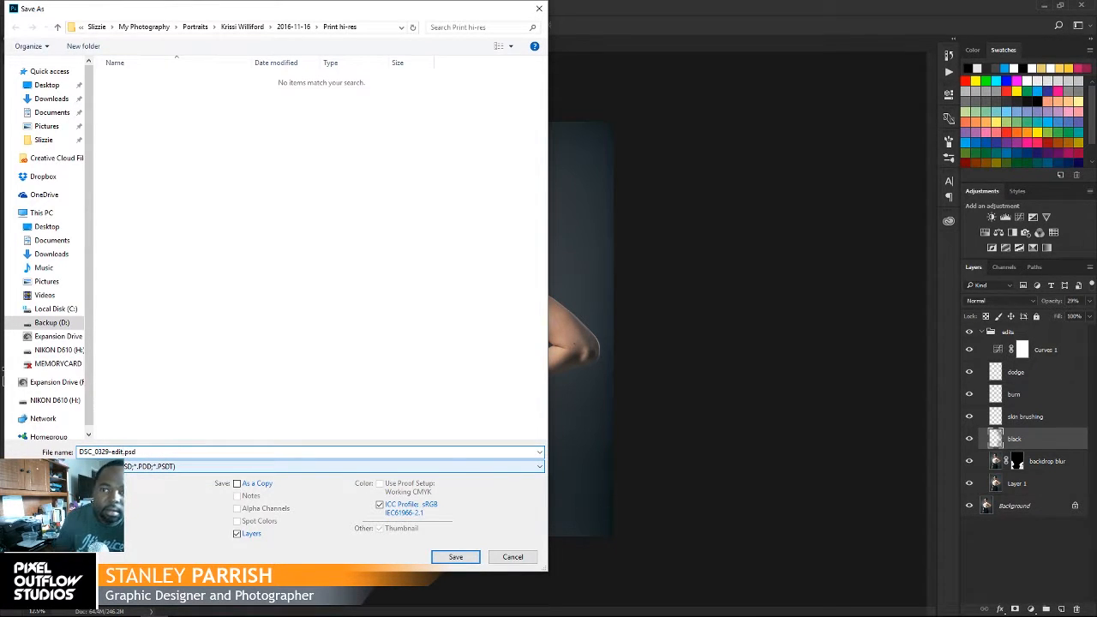
left_click(463, 557)
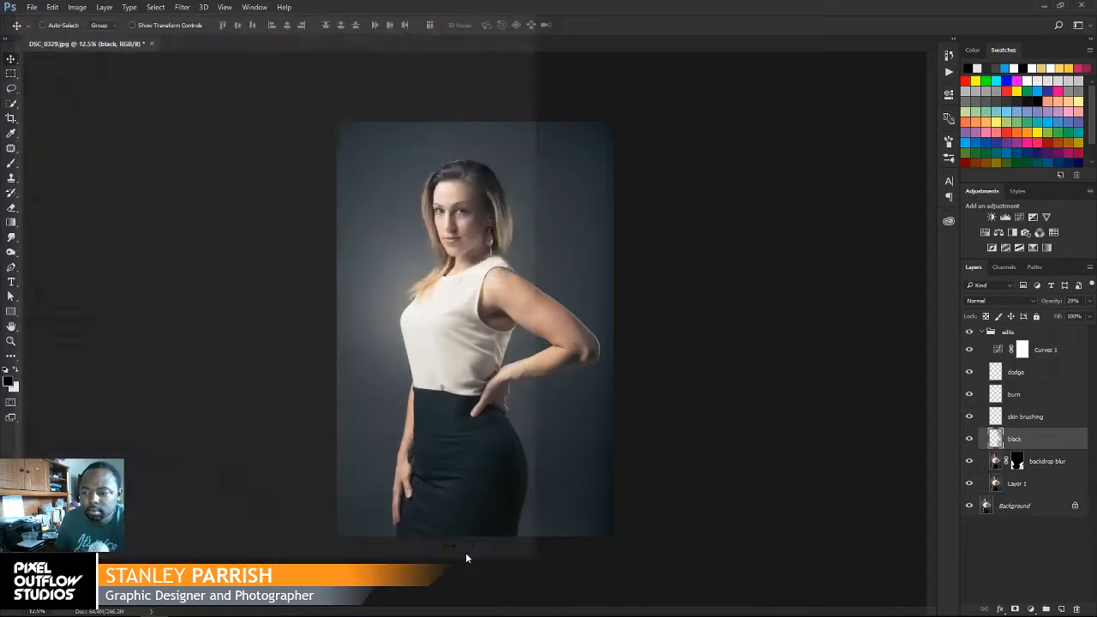
left_click(678, 184)
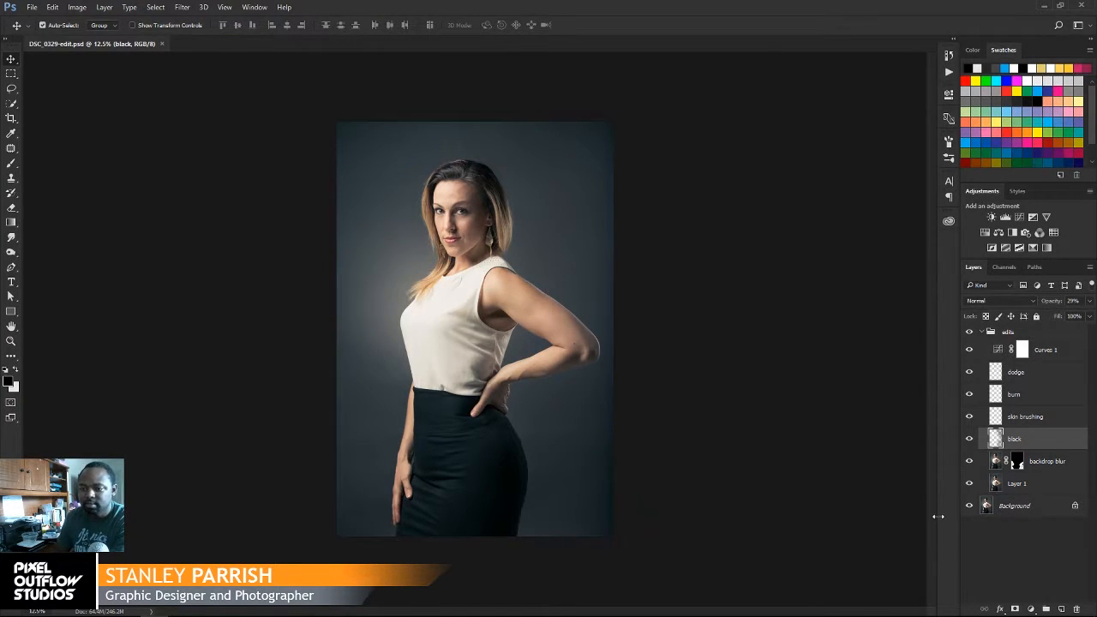
Step: With Layer 1 active, draw a freehand Lasso selection around the shadowed side of the subject's face
key("ctrl+plus")
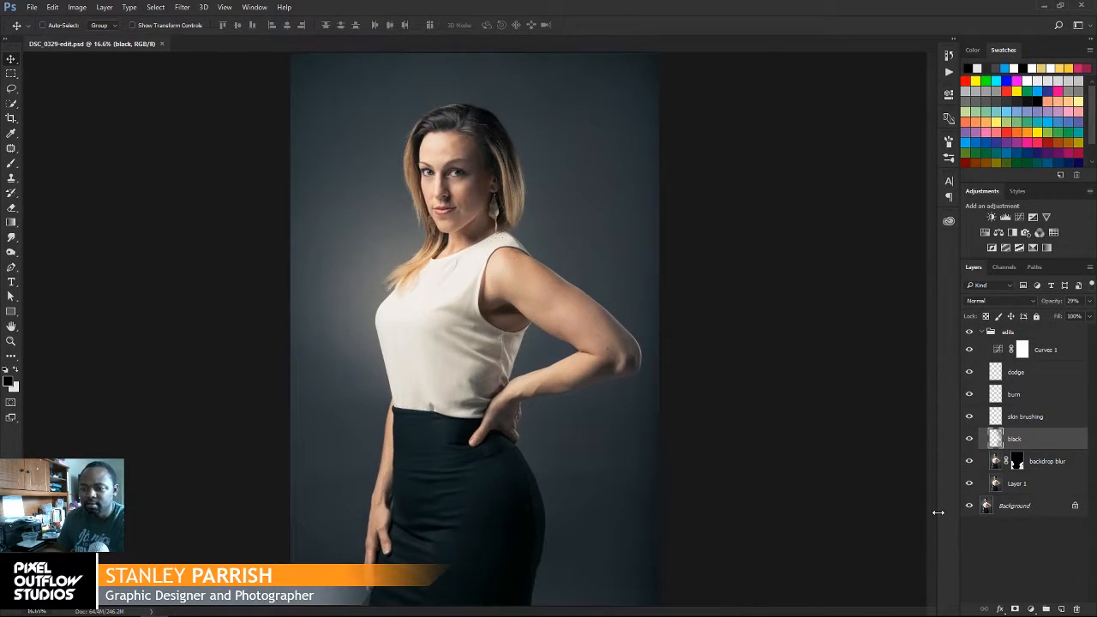
left_click(996, 461)
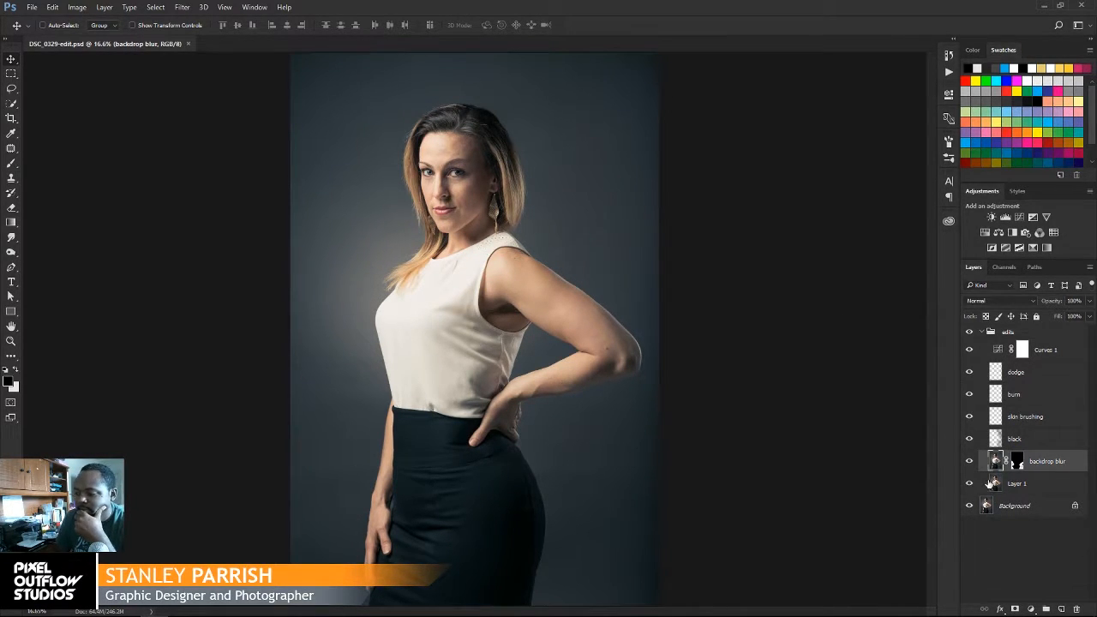
left_click(995, 484)
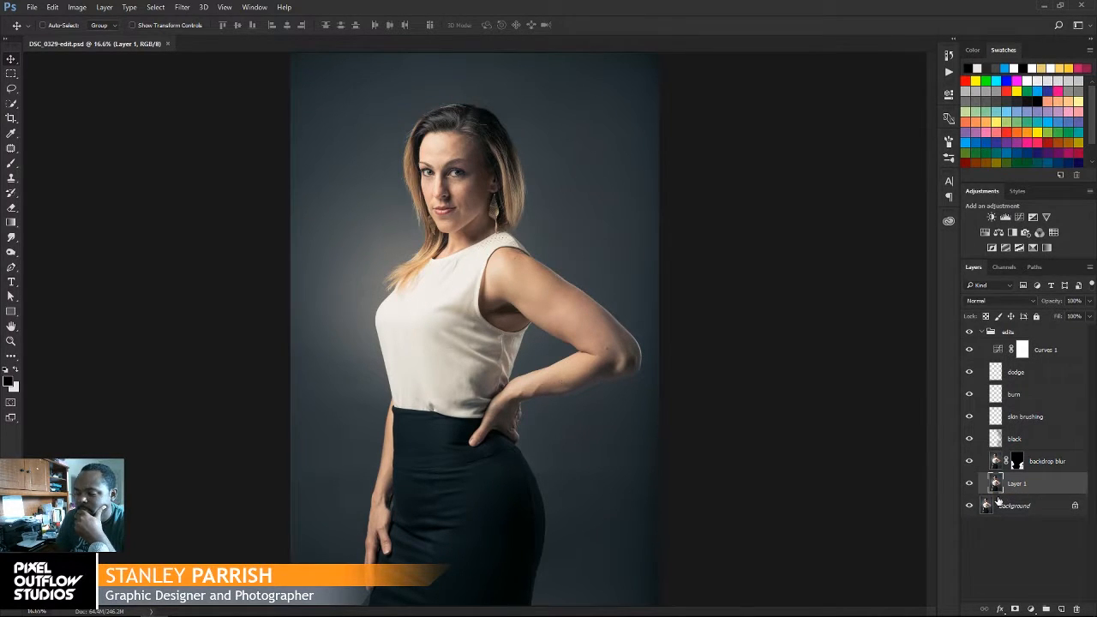
left_click(10, 75)
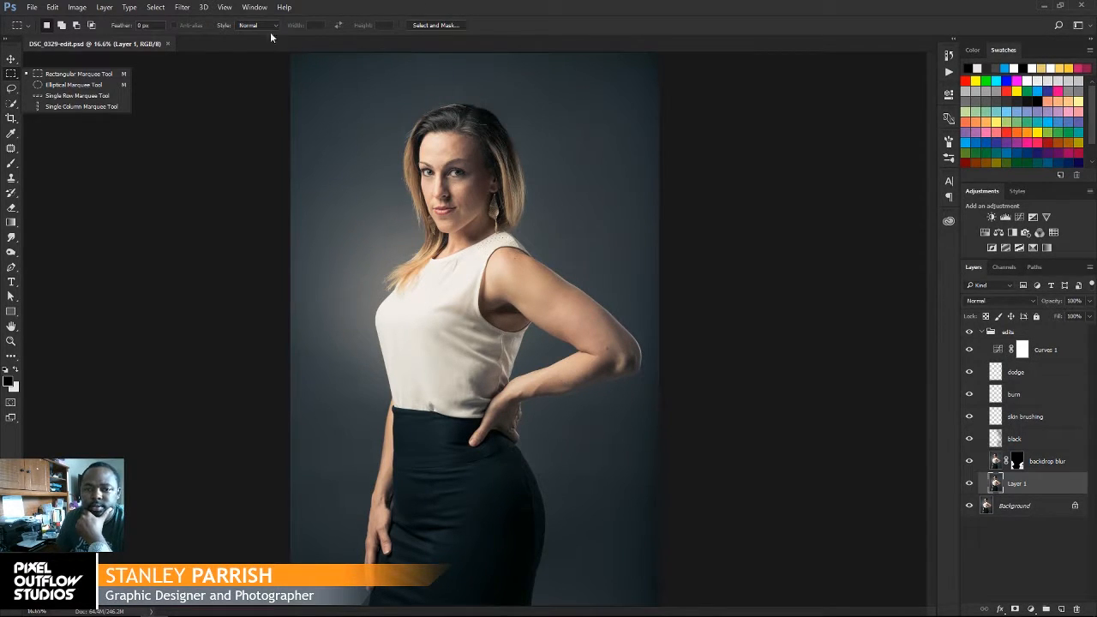
left_click(11, 88)
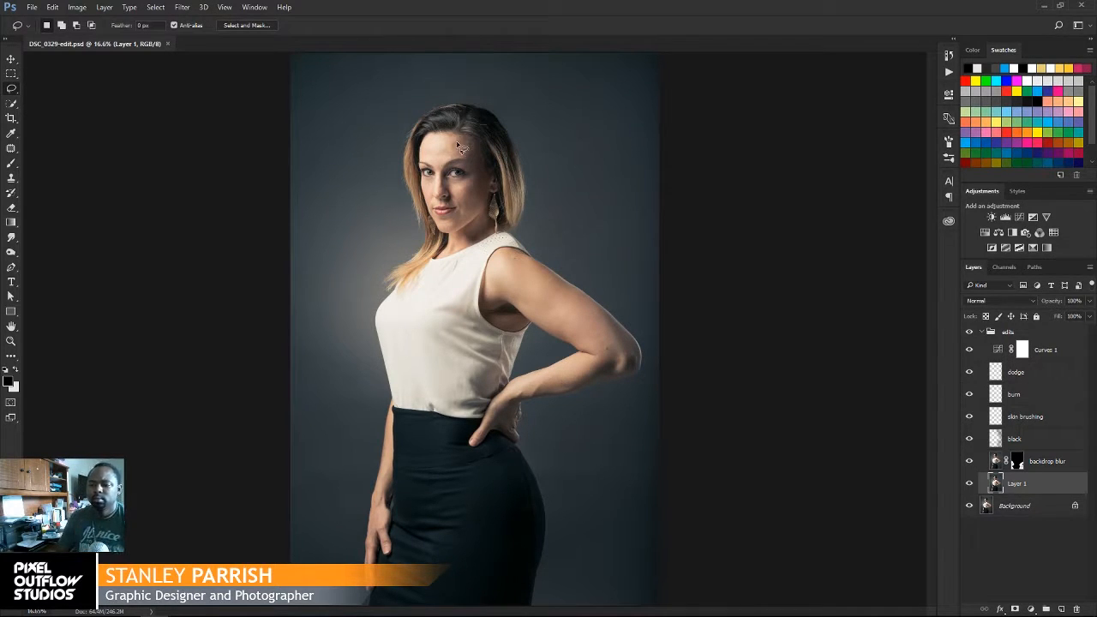
mouse_move(461, 139)
left_mouse_down()
mouse_move(439, 180)
mouse_move(477, 245)
mouse_move(494, 237)
mouse_move(499, 207)
mouse_move(487, 149)
left_mouse_up()
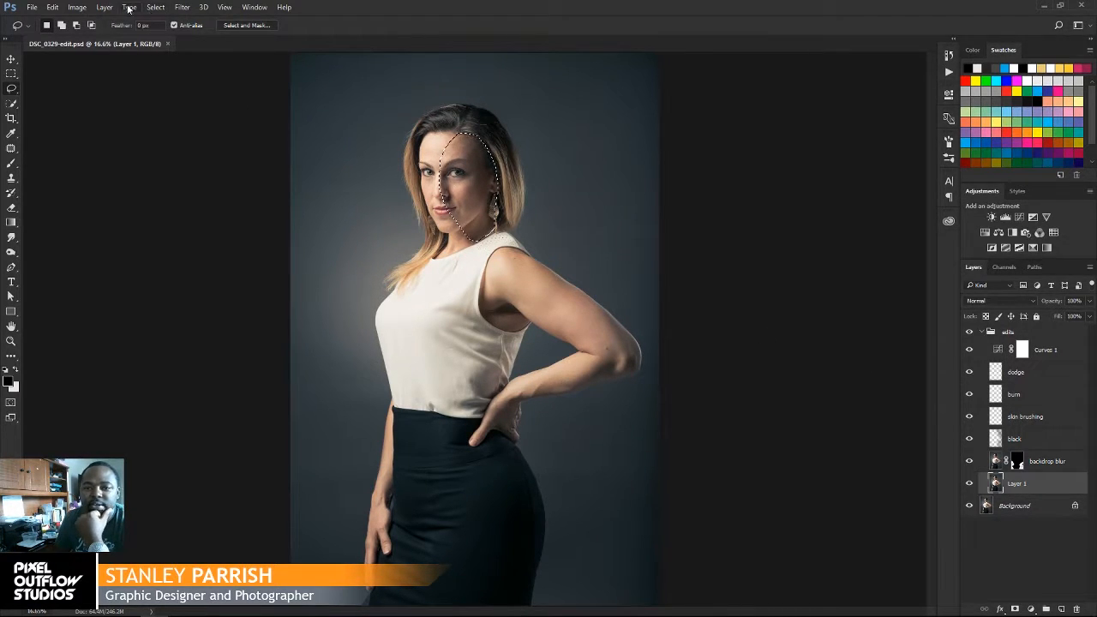
Step: Feather the face selection by 30 pixels
left_click(156, 8)
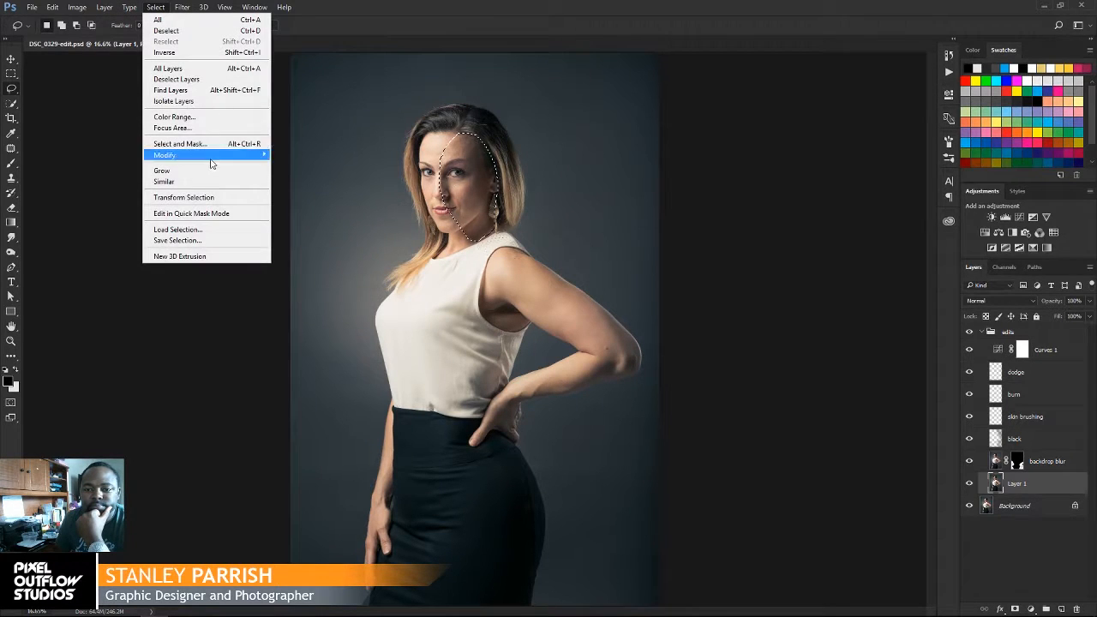
mouse_move(215, 158)
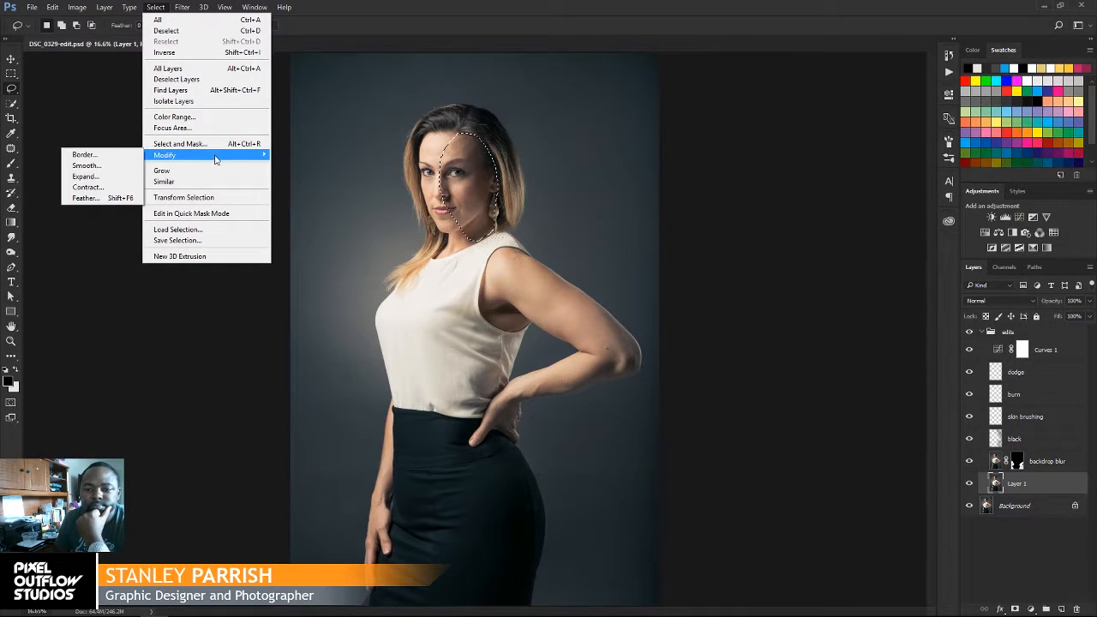
left_click(89, 200)
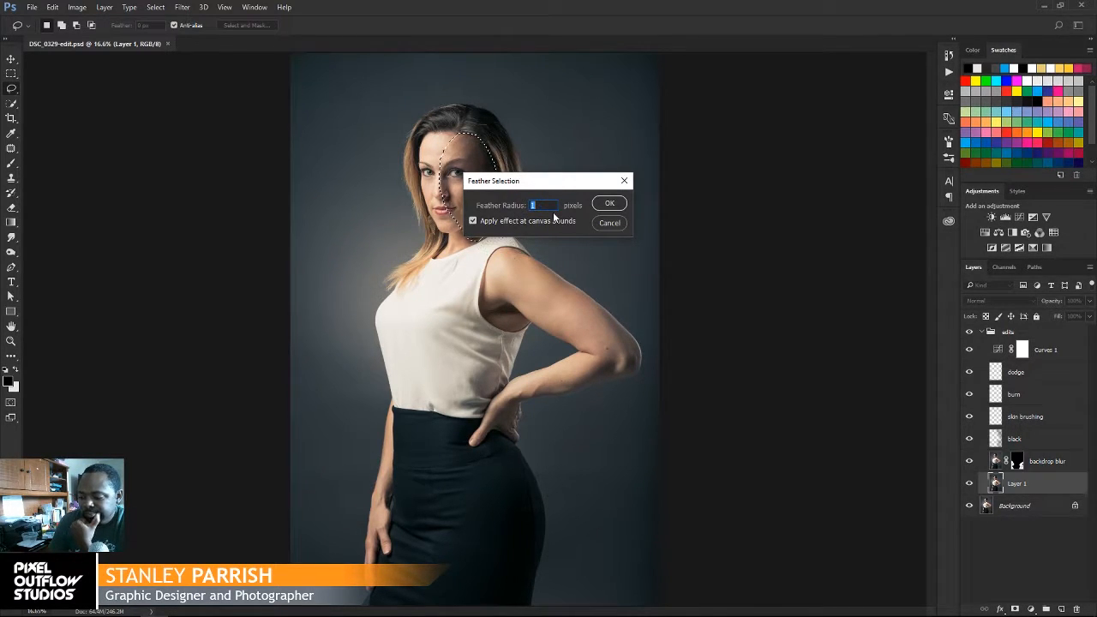
type("30")
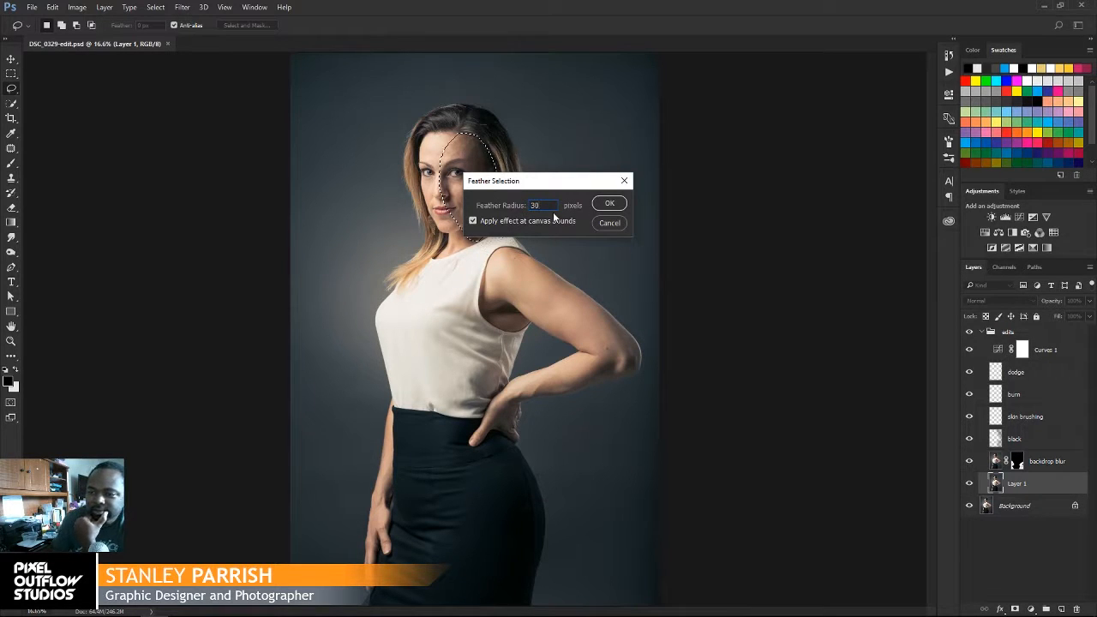
left_click(604, 205)
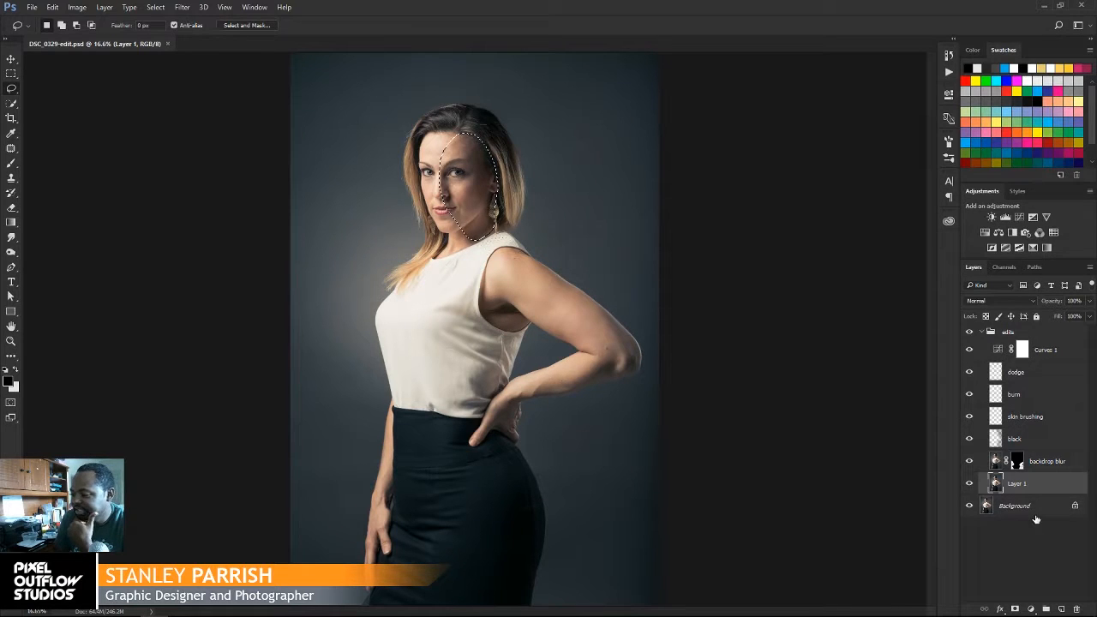
Step: Add a Curves adjustment layer masked to the face selection and raise its black point slightly to lift the shadows
left_click(1030, 609)
left_click(998, 429)
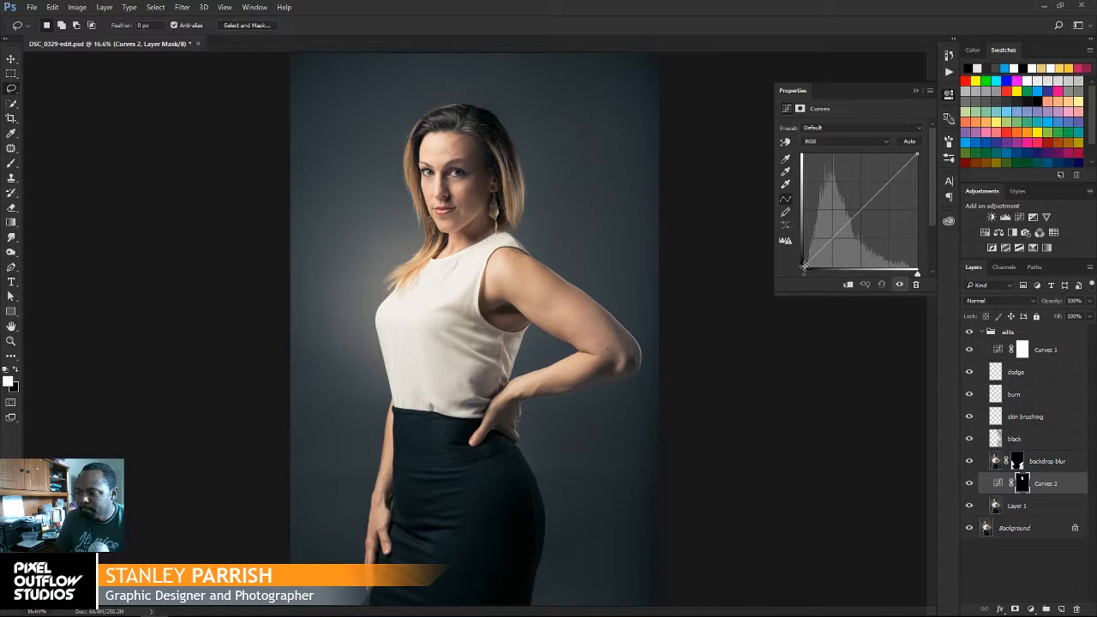
mouse_move(804, 267)
left_mouse_down()
mouse_move(797, 228)
mouse_move(792, 267)
left_mouse_up()
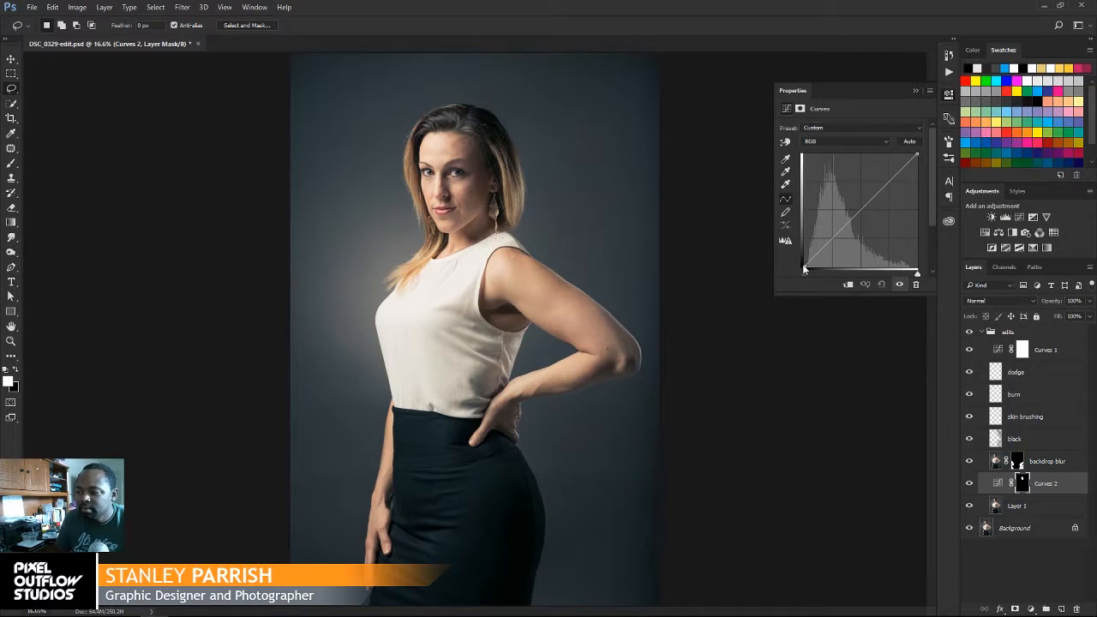
left_click_drag(803, 267, 804, 264)
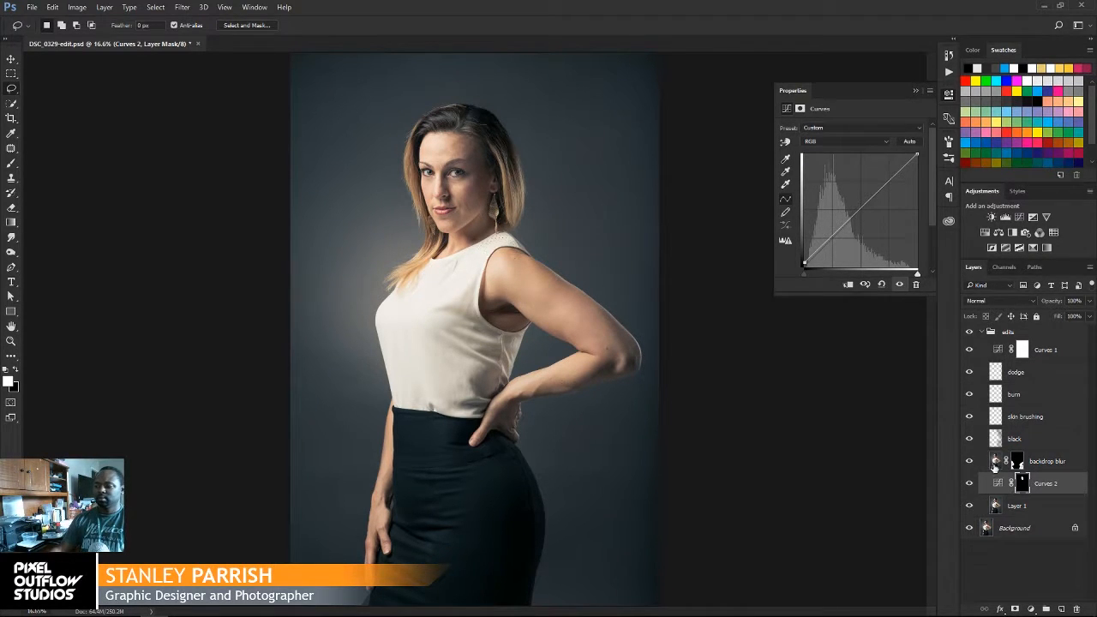
Step: Compare the face with and without the new Curves adjustment, close its properties and view the whole portrait
left_click(970, 485)
left_click(969, 485)
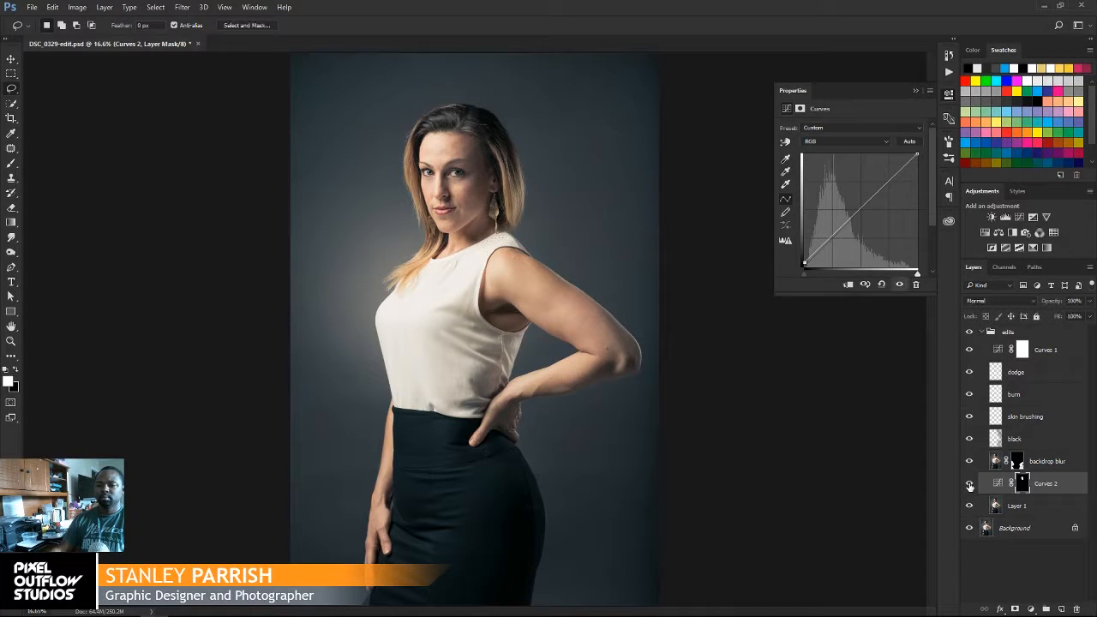
left_click(969, 485)
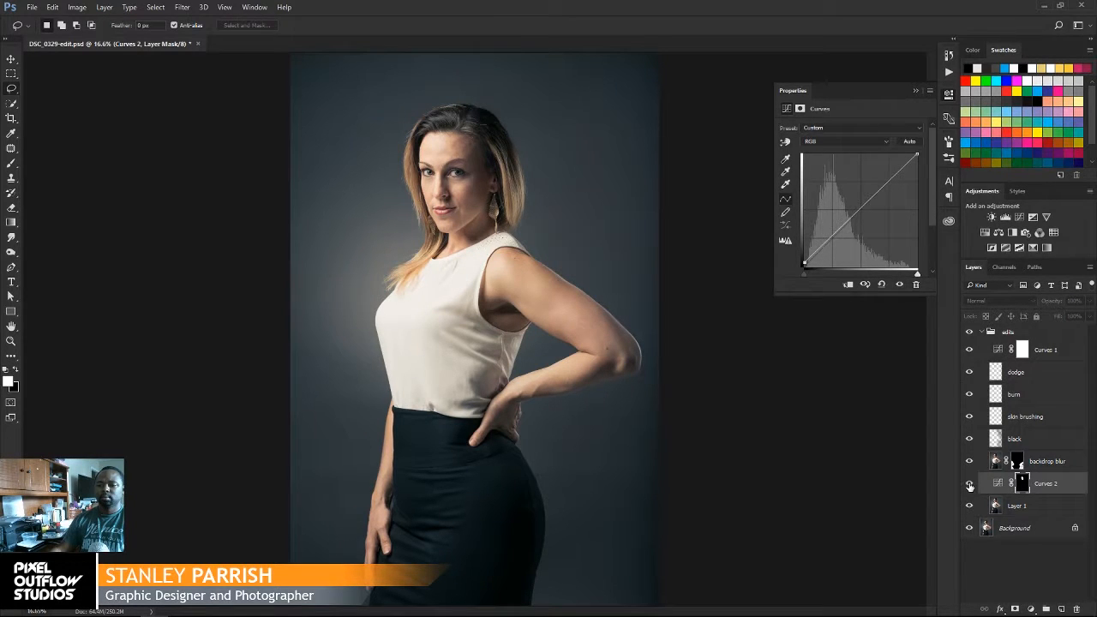
left_click(970, 486)
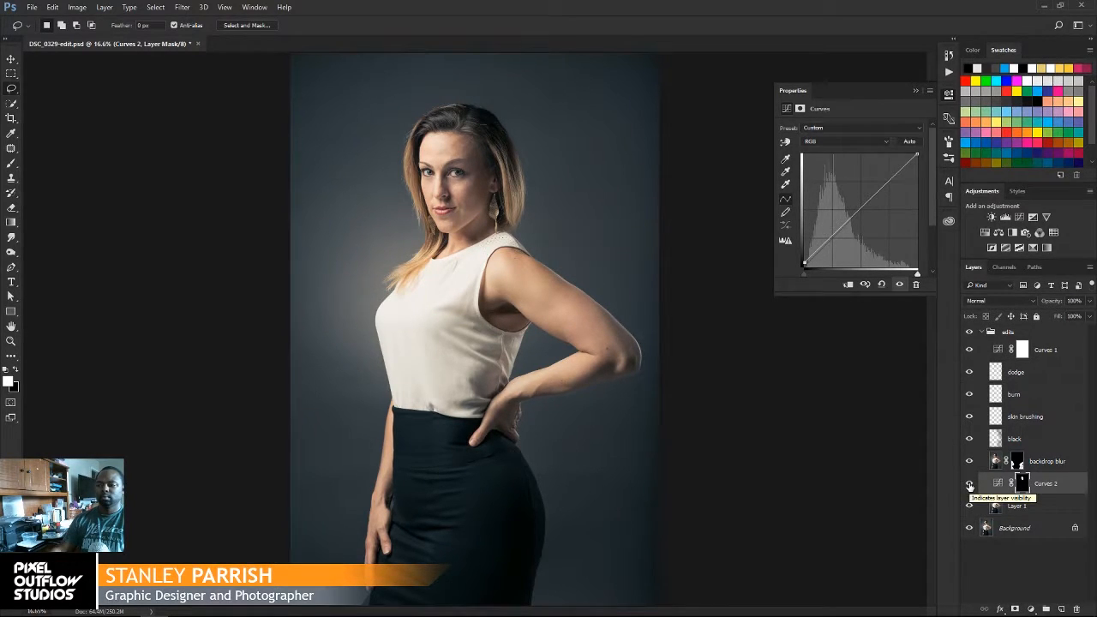
left_click(969, 485)
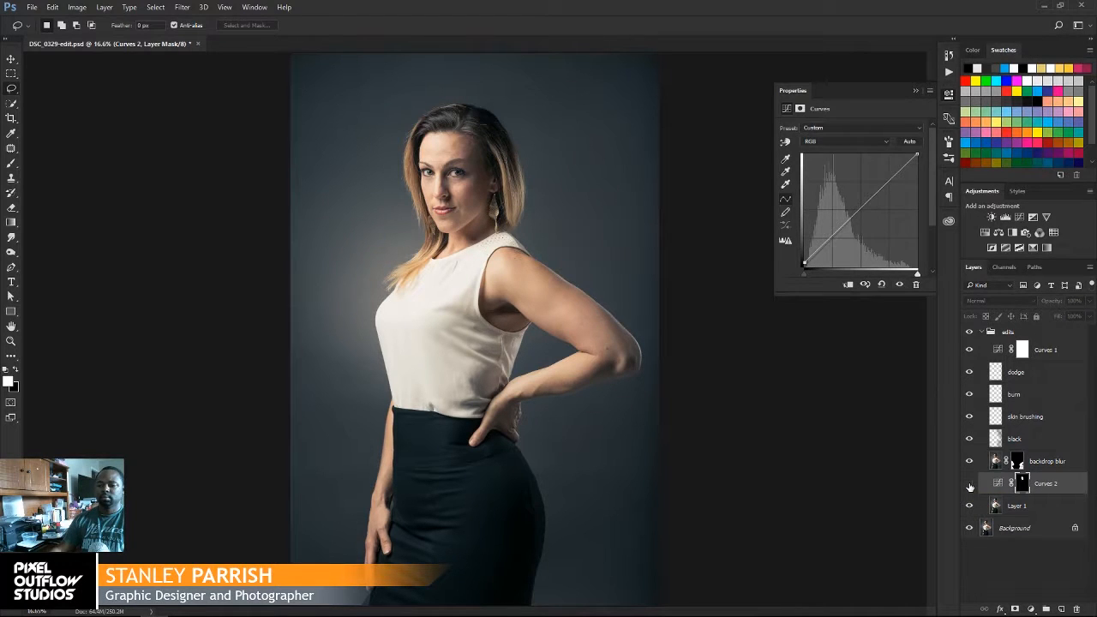
left_click(969, 485)
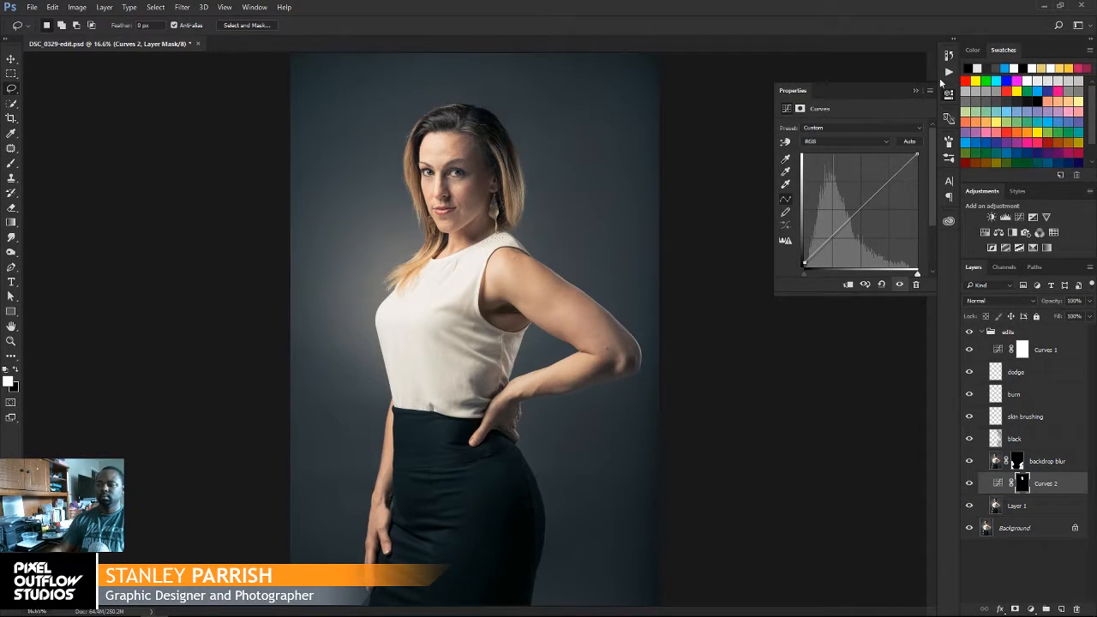
left_click(914, 90)
key("ctrl+minus")
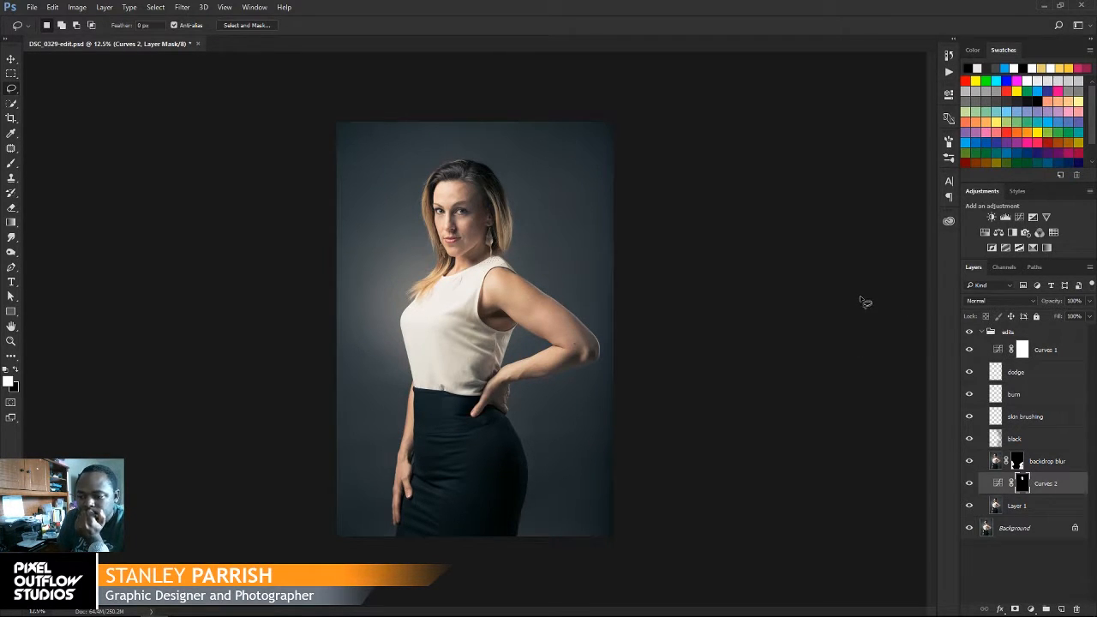
left_click(11, 60)
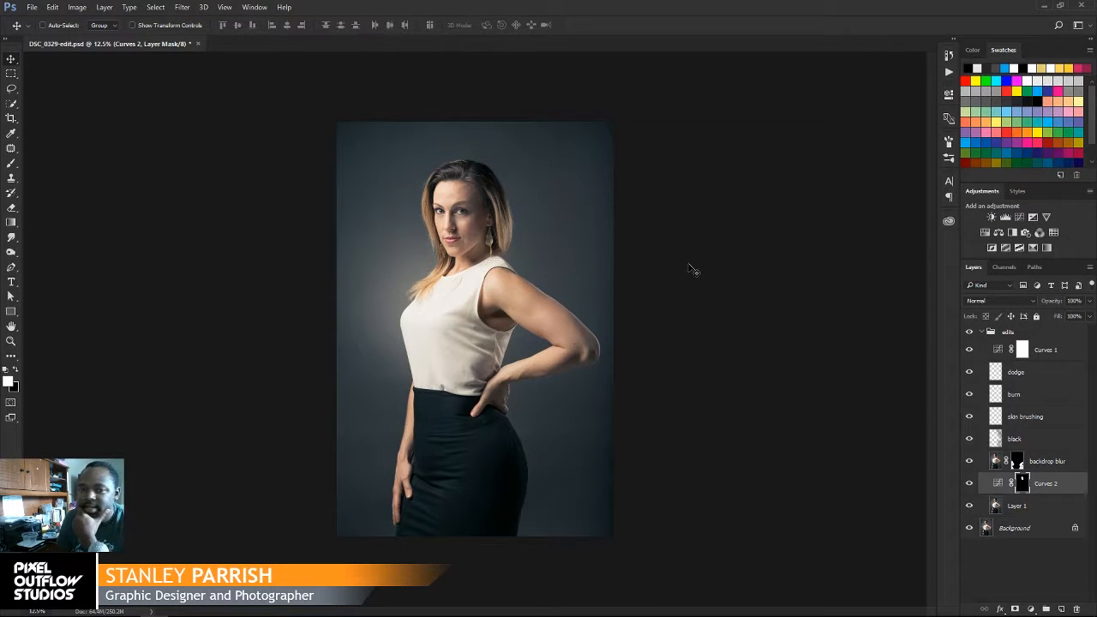
left_click(182, 7)
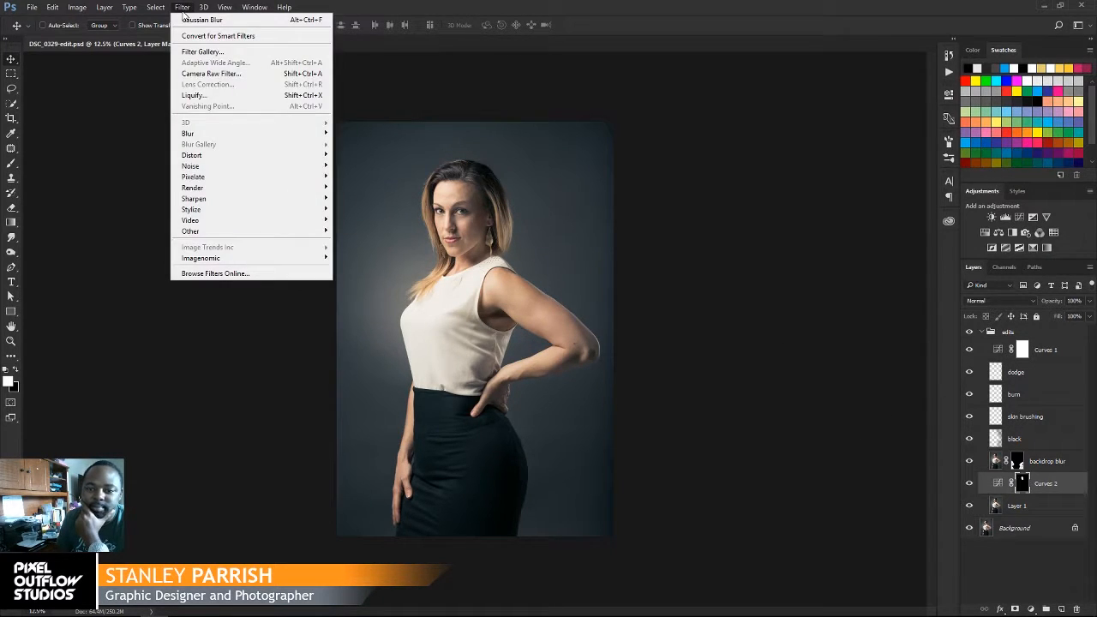
mouse_move(215, 259)
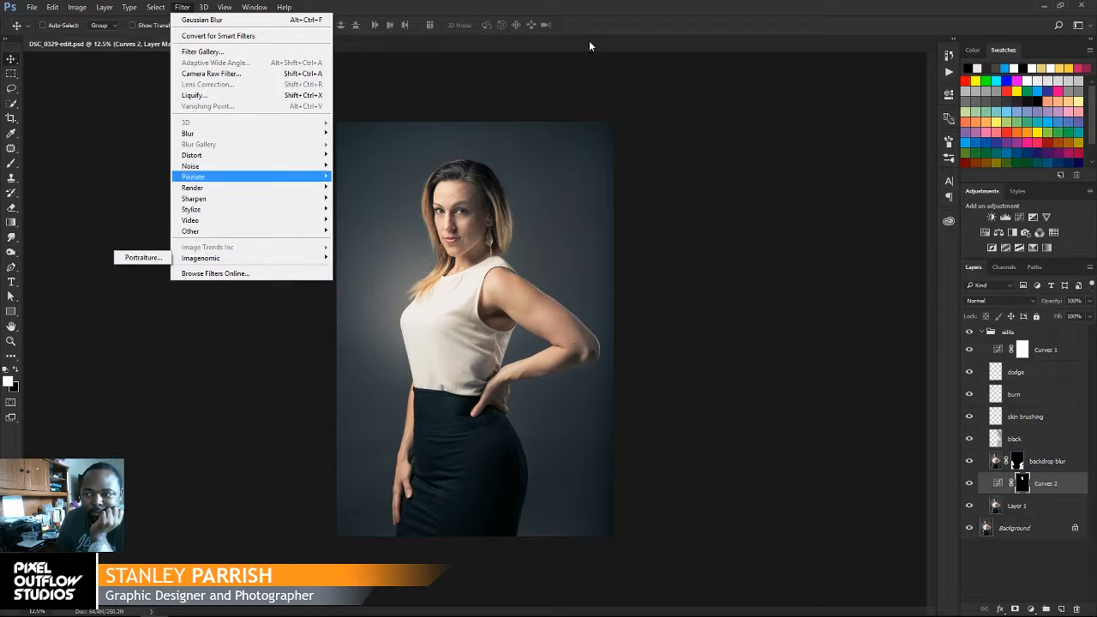
left_click(586, 18)
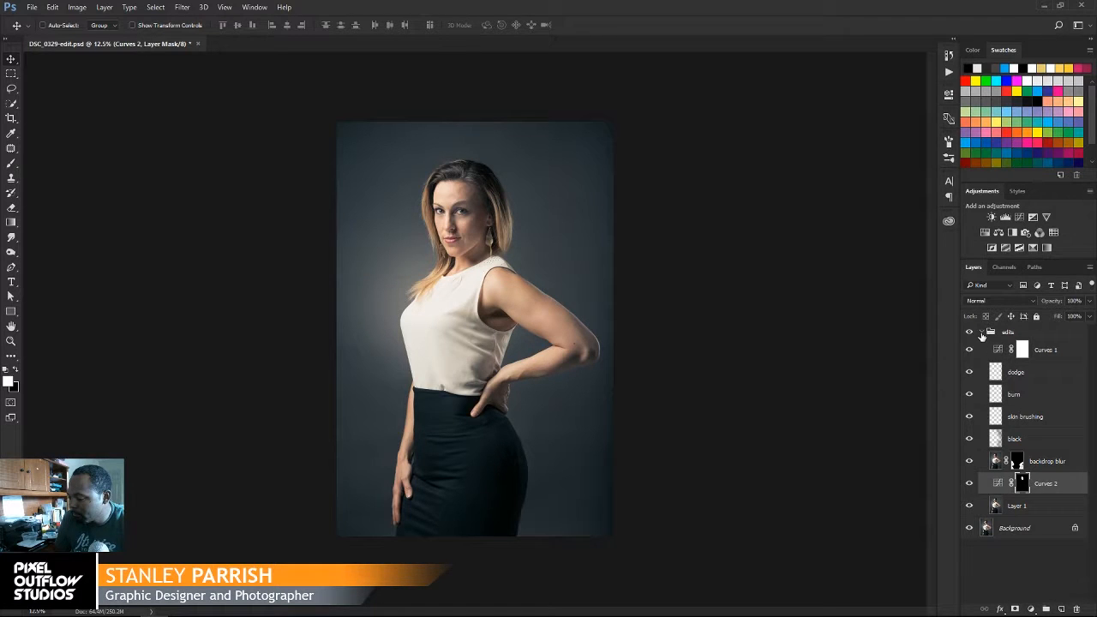
Step: Copy the whole canvas merged and paste it as a new layer above Curves 1 in the edits group
left_click(998, 350)
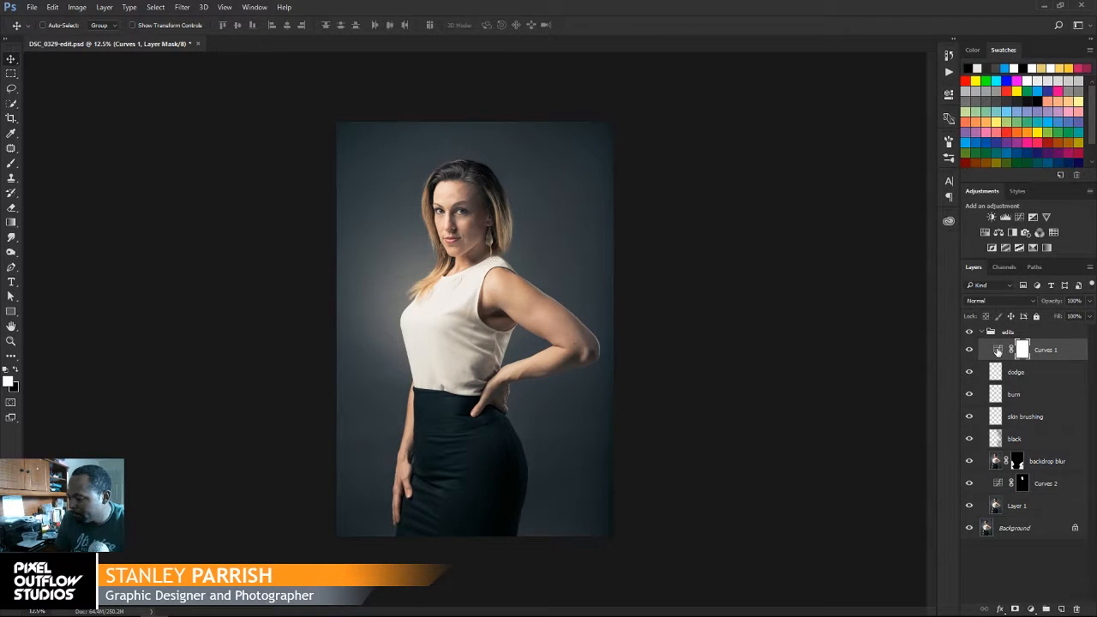
left_click(154, 8)
left_click(168, 21)
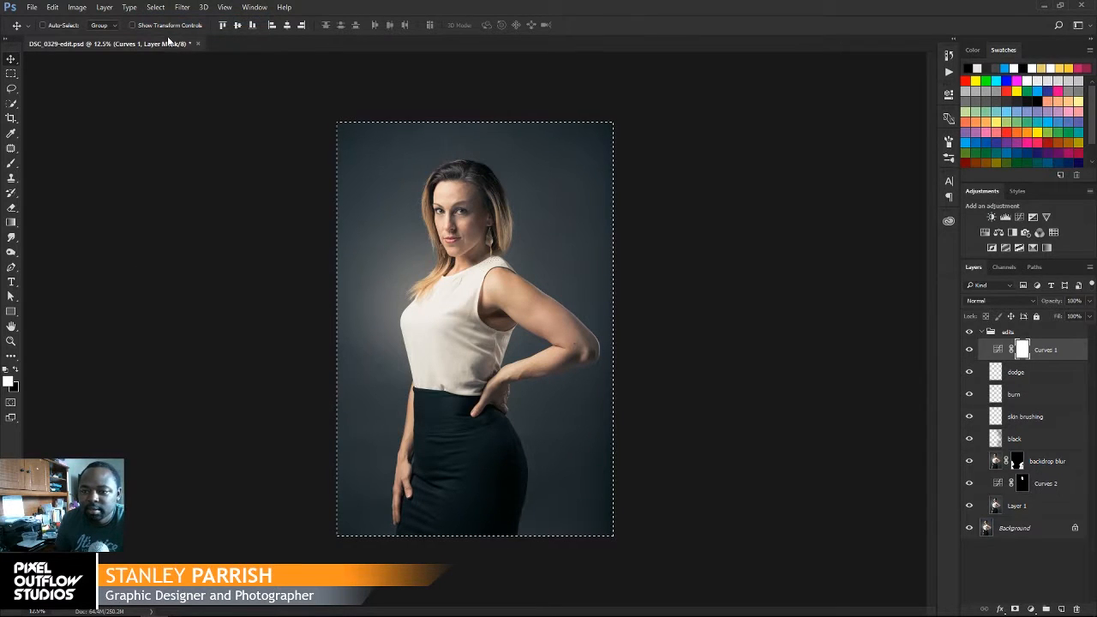
left_click(74, 9)
mouse_move(58, 8)
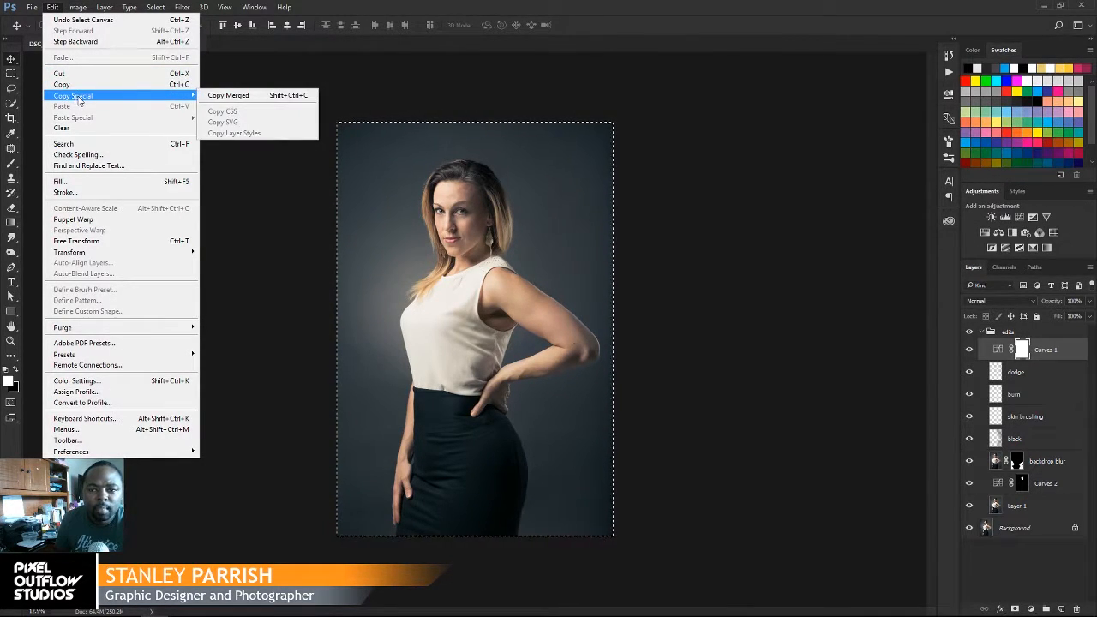
left_click(240, 99)
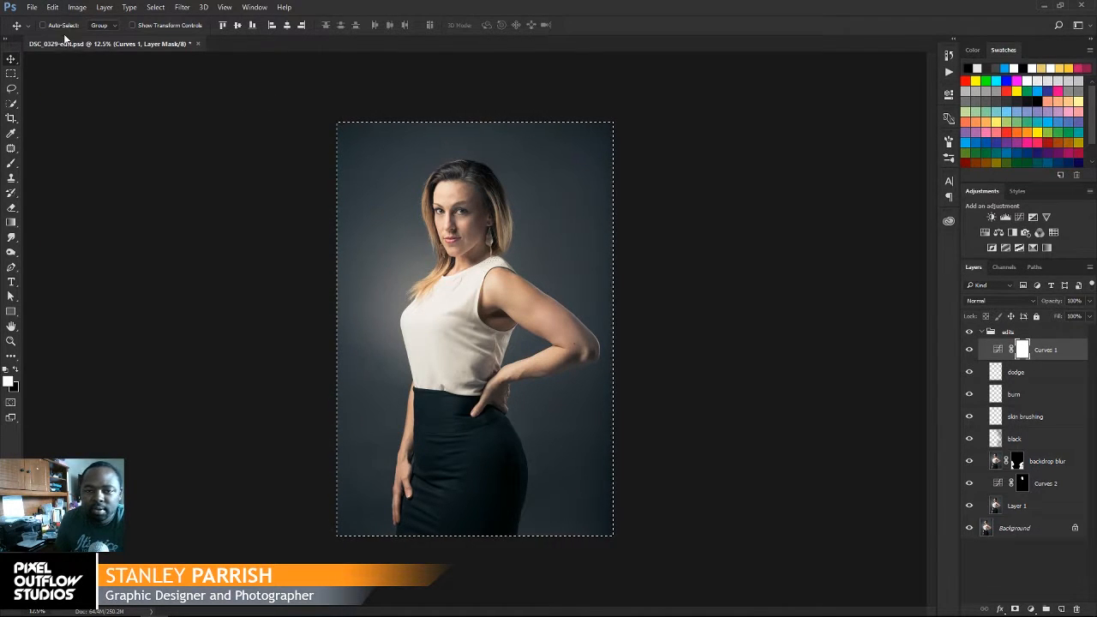
left_click(52, 7)
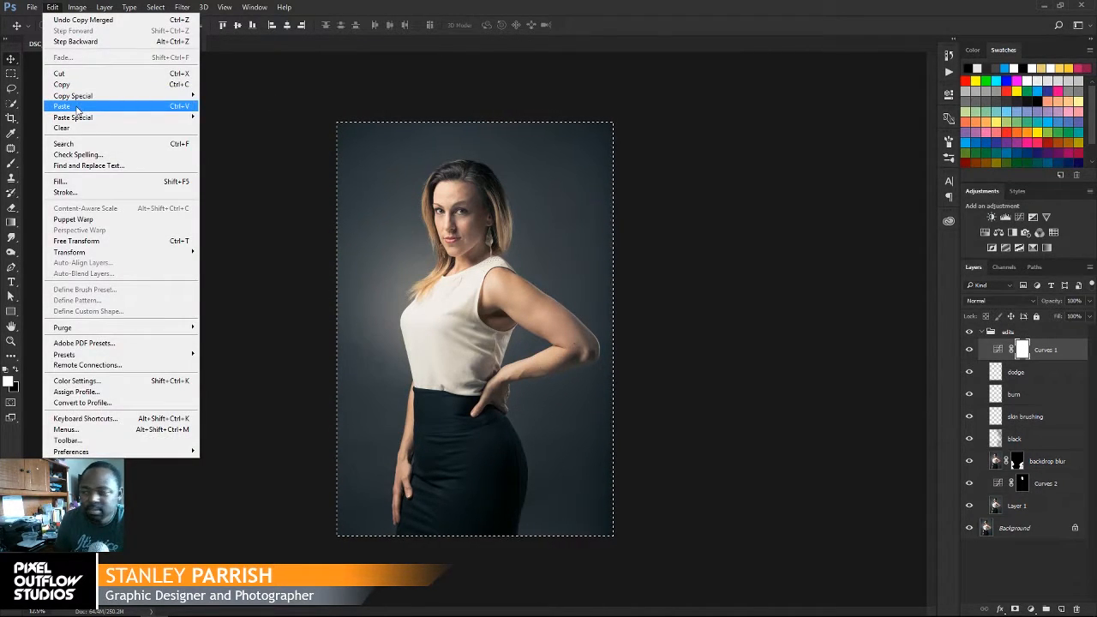
left_click(79, 107)
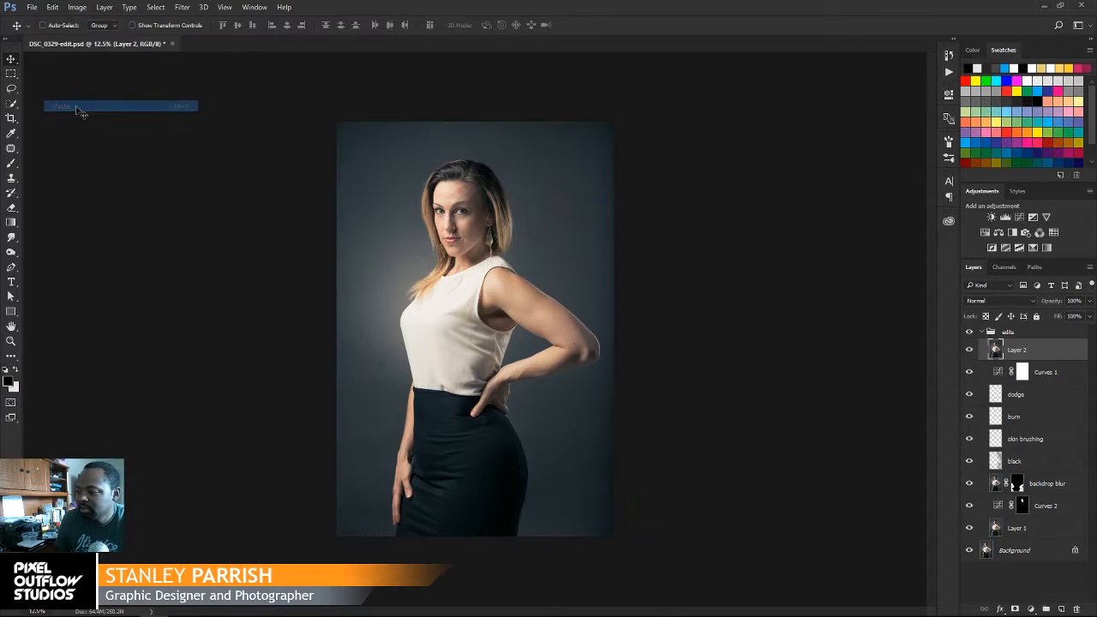
Step: Rename the pasted composite layer as Merged
double_click(1016, 351)
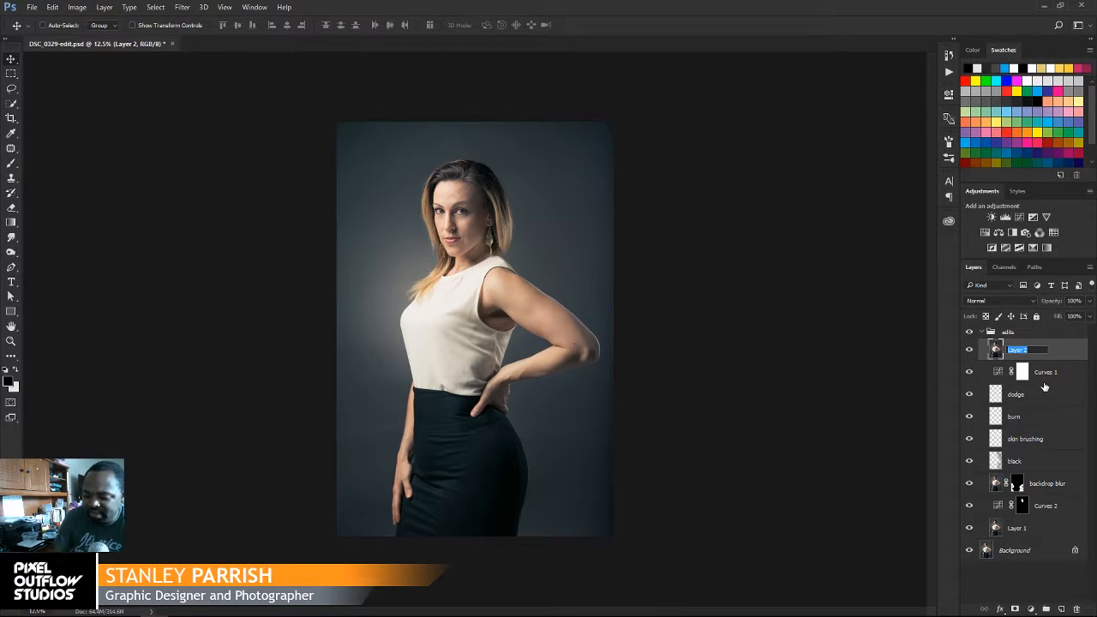
type("Merged")
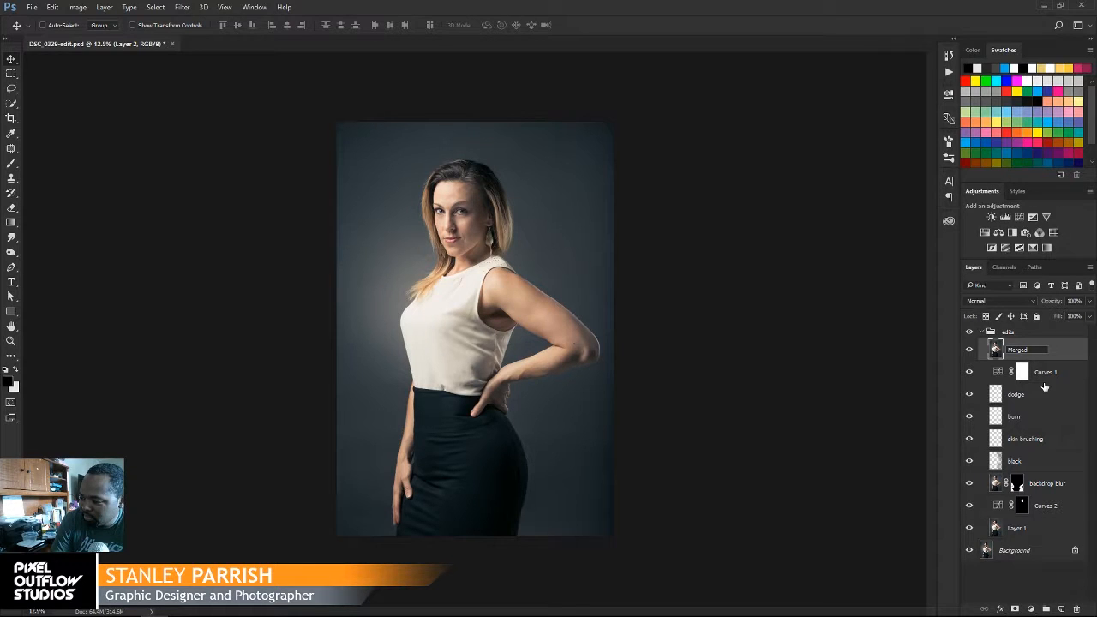
key("Return")
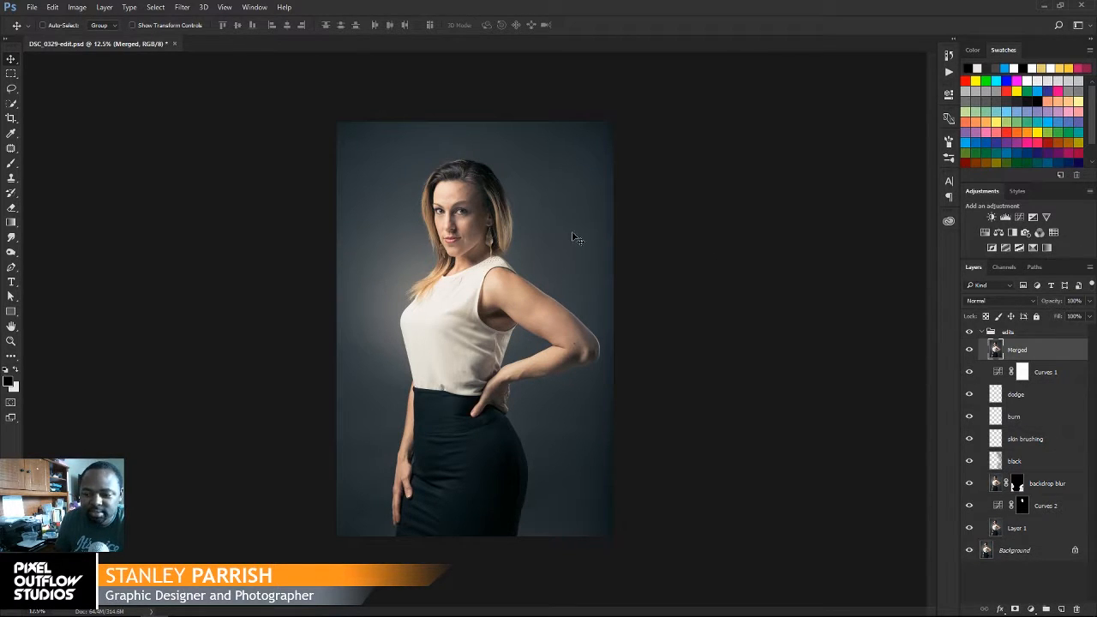
Step: Apply the Imagenomic Portraiture filter to the Merged layer with the Default preset, checking the skin smoothing on the face and shoulder at 50%
left_click(179, 9)
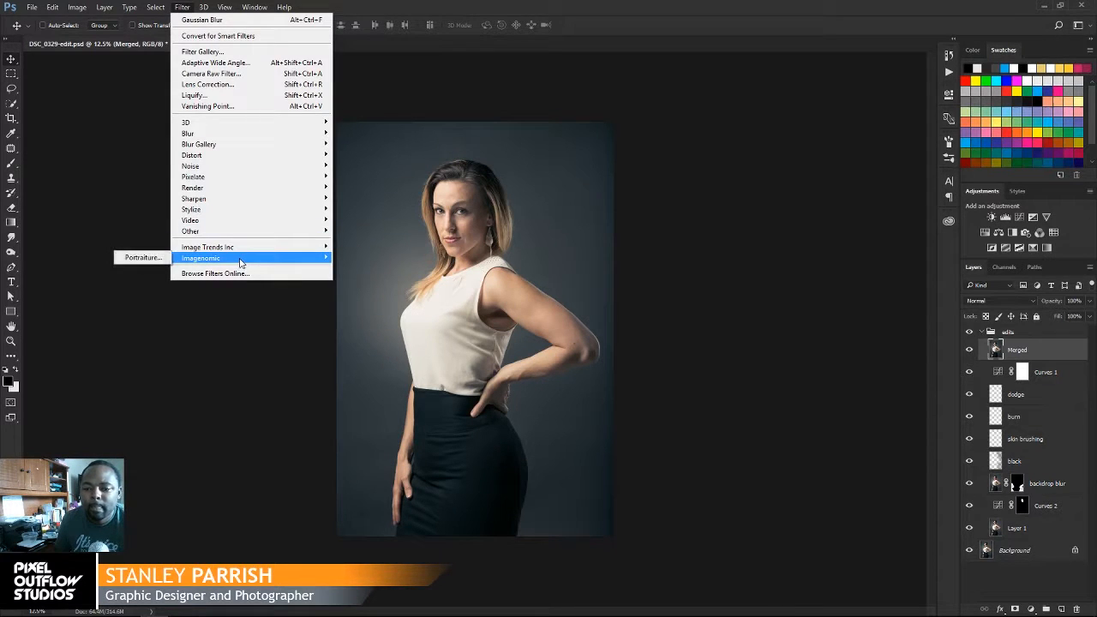
left_click(147, 257)
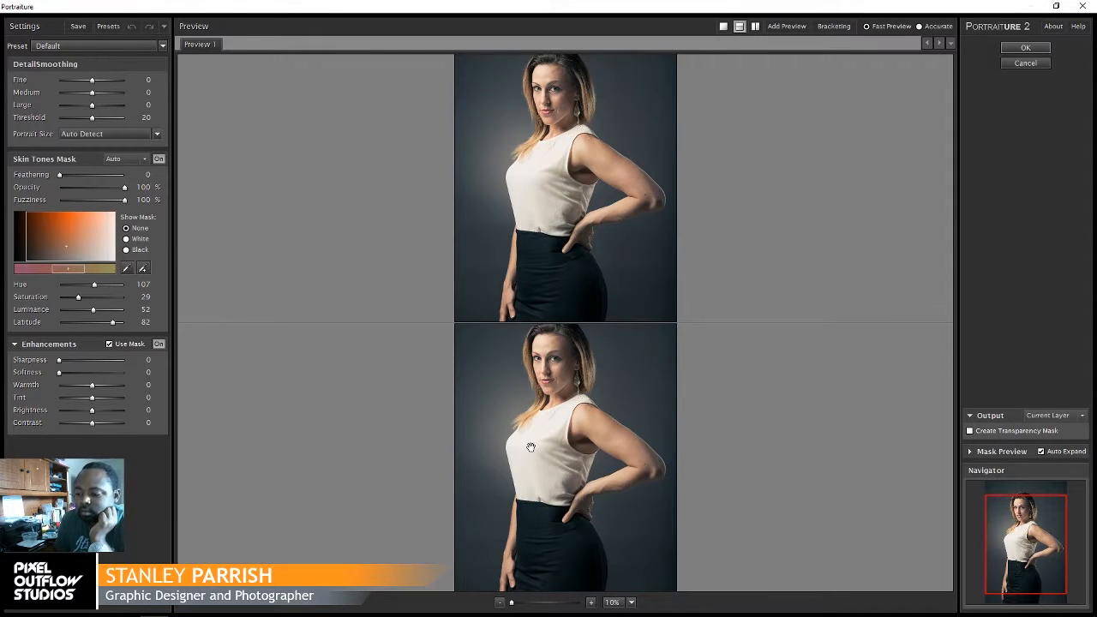
left_click(591, 602)
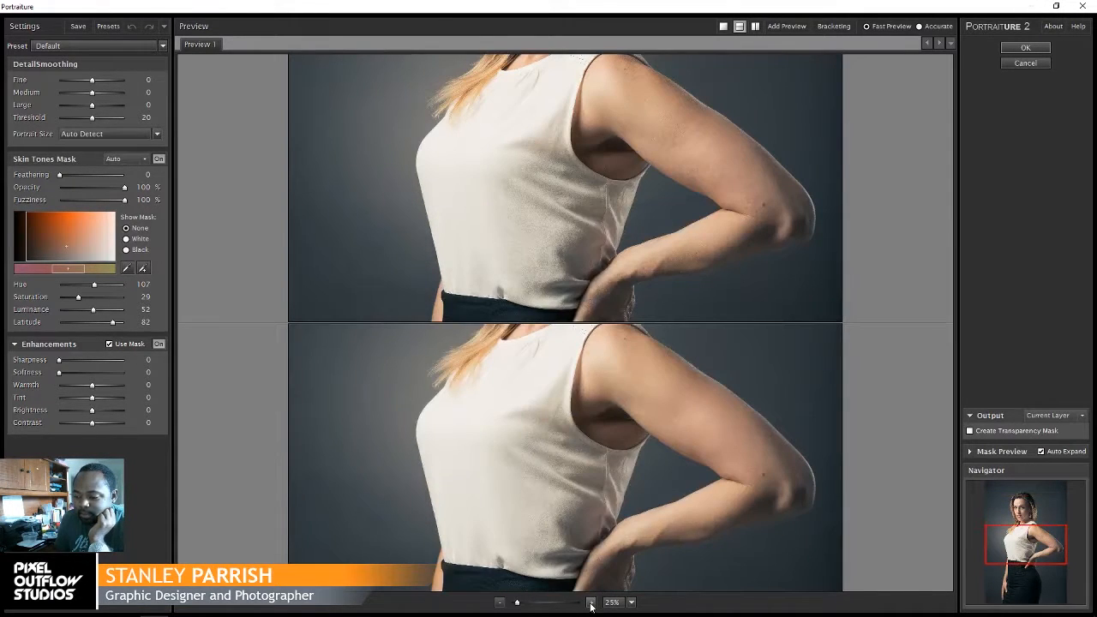
left_click(591, 603)
scroll(573, 402, "up", 5)
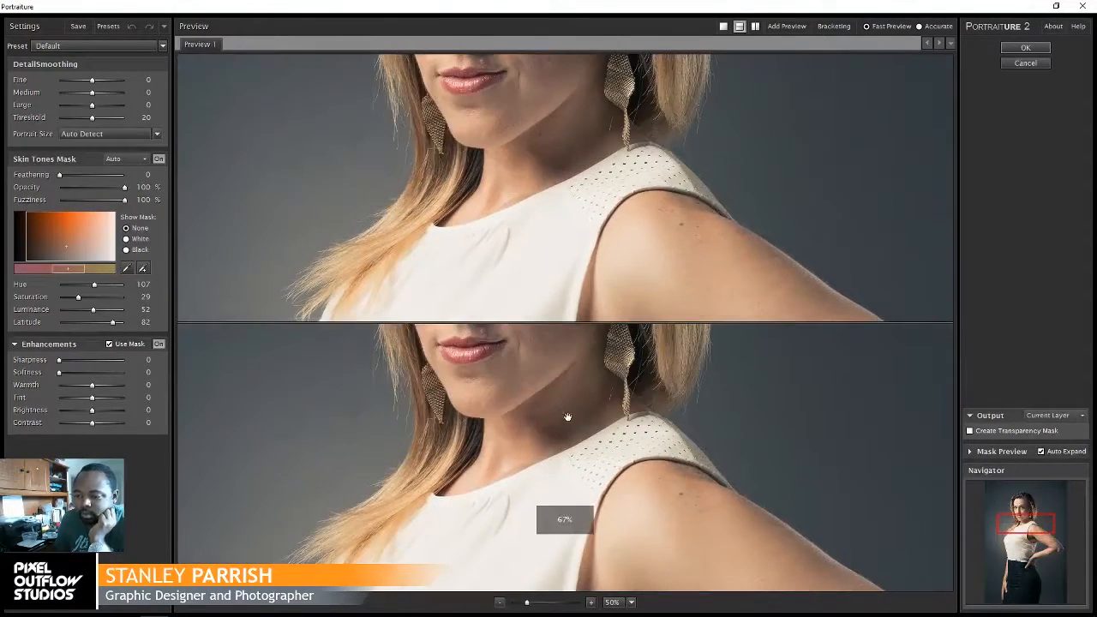
scroll(563, 437, "up", 3)
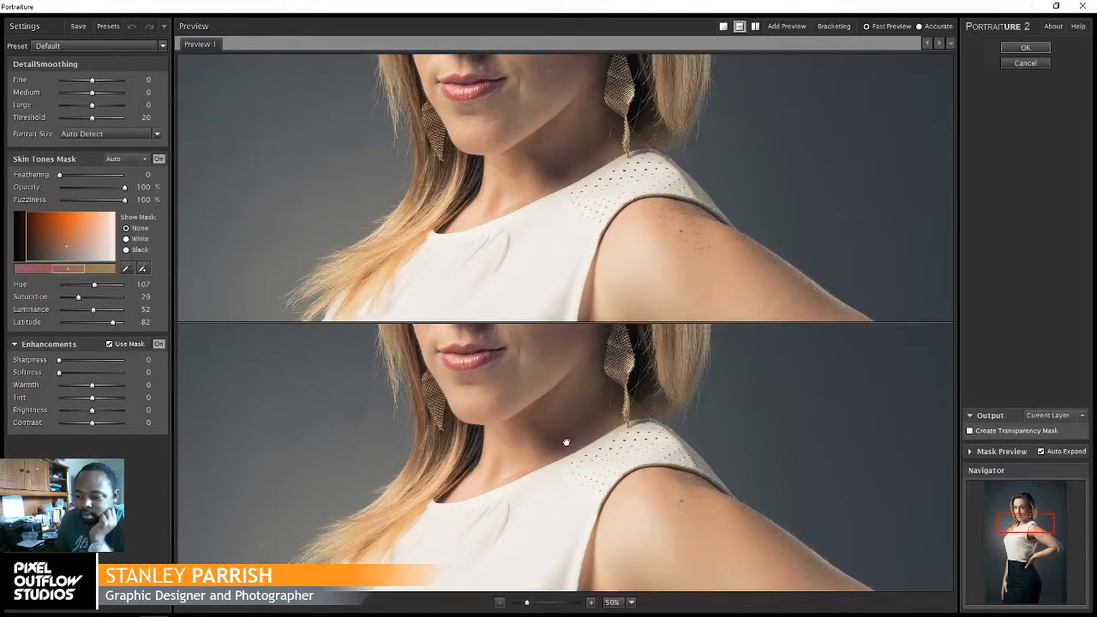
scroll(586, 388, "up", 5)
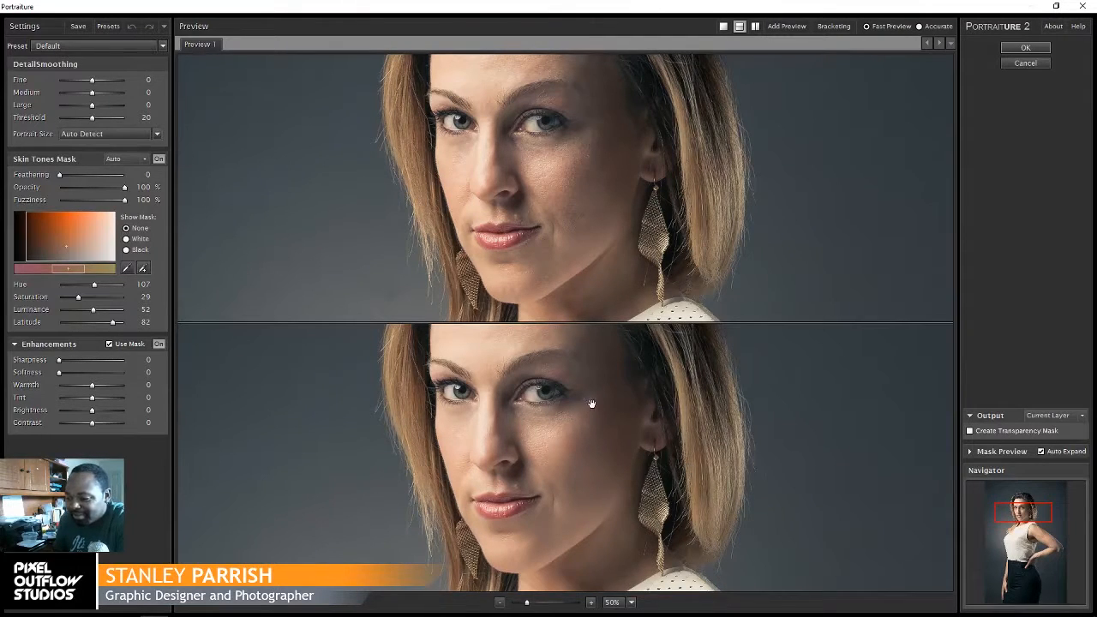
left_click_drag(592, 405, 595, 434)
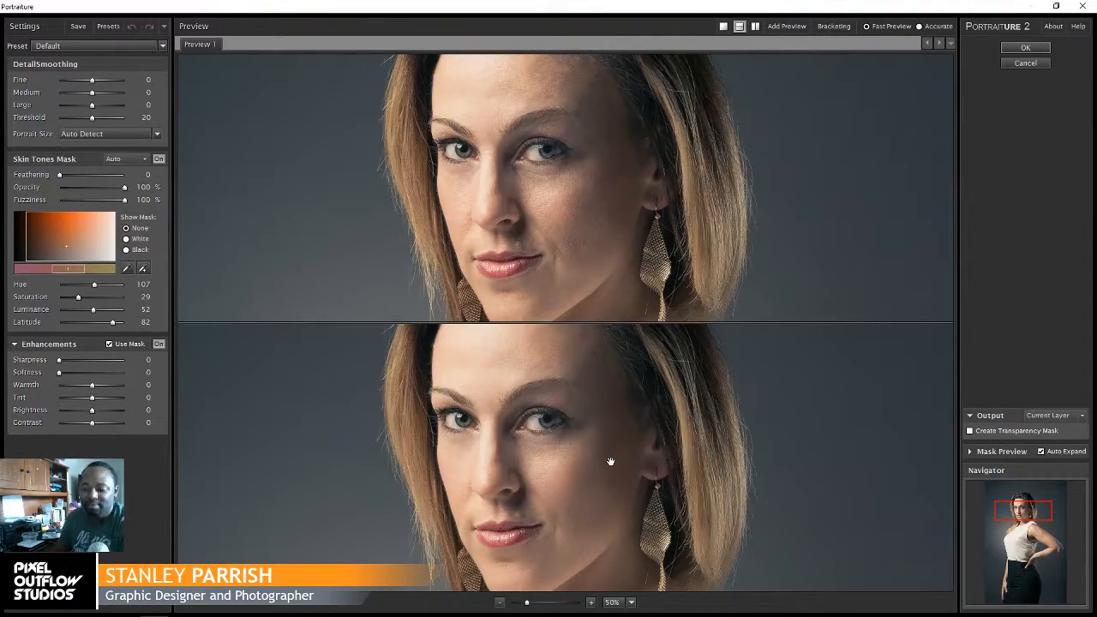
mouse_move(593, 456)
left_mouse_down()
mouse_move(588, 425)
mouse_move(602, 446)
left_mouse_up()
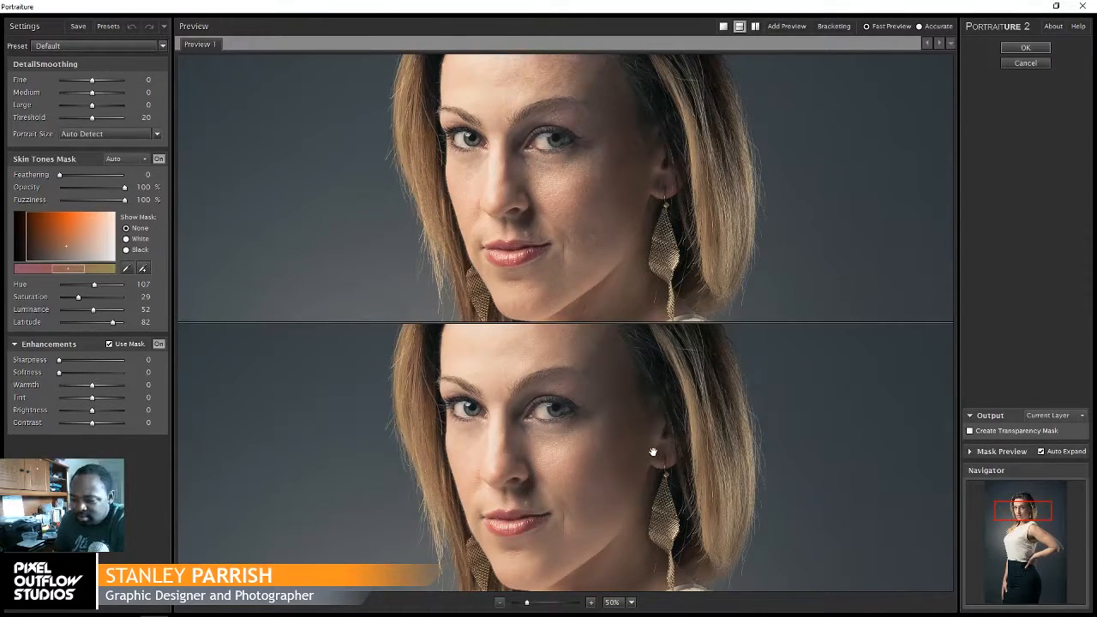
left_click_drag(657, 448, 654, 420)
left_click_drag(657, 494, 656, 424)
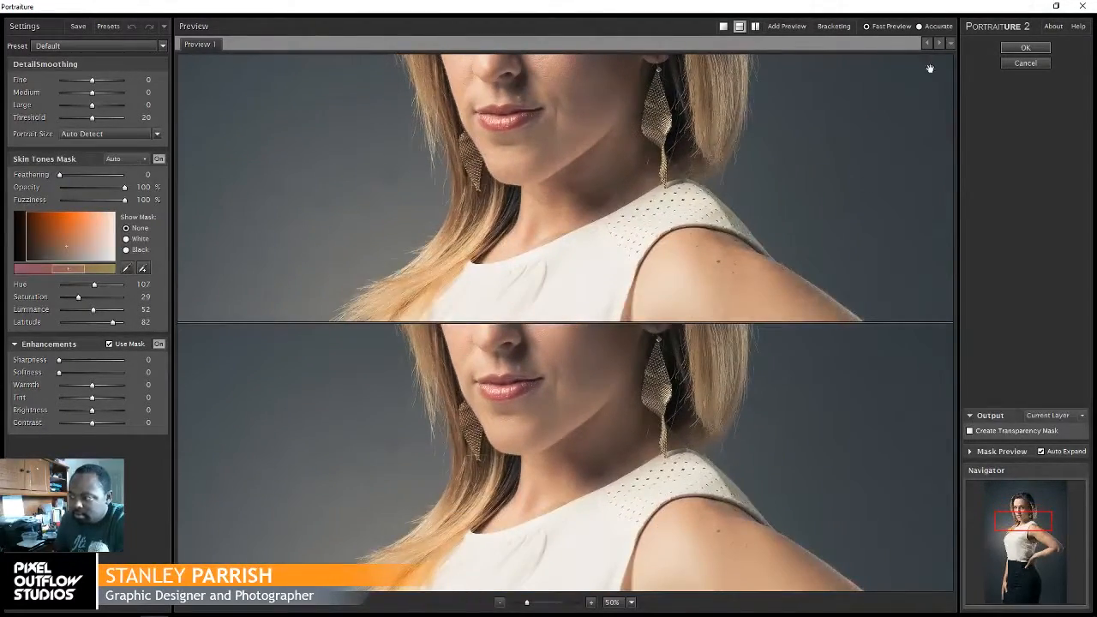
left_click(1025, 47)
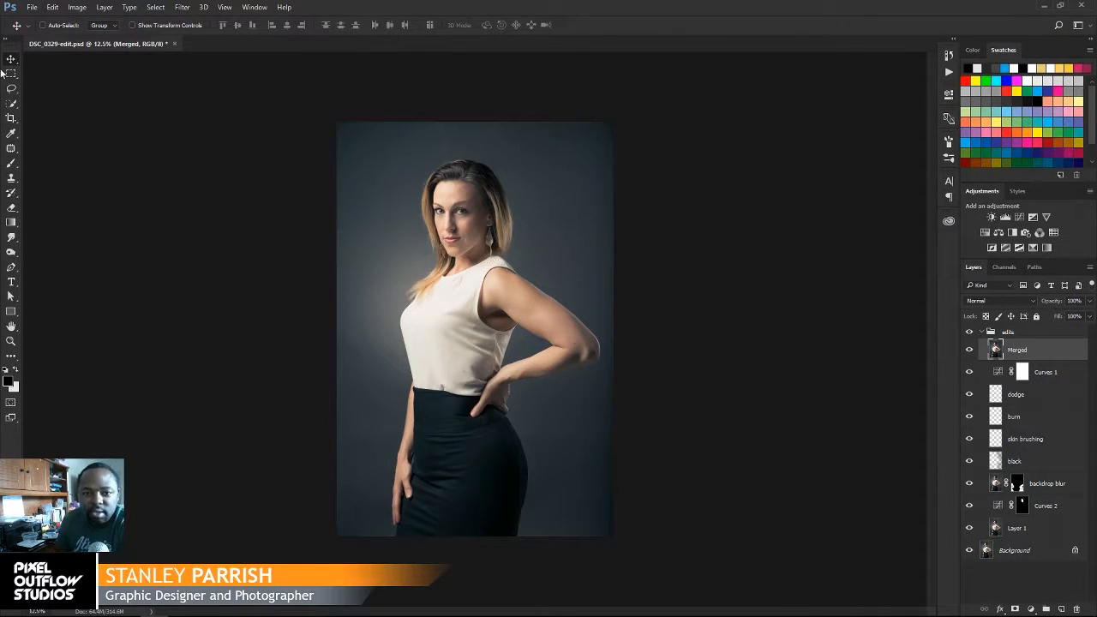
Step: Save the layered portrait document under its existing file name
left_click(36, 7)
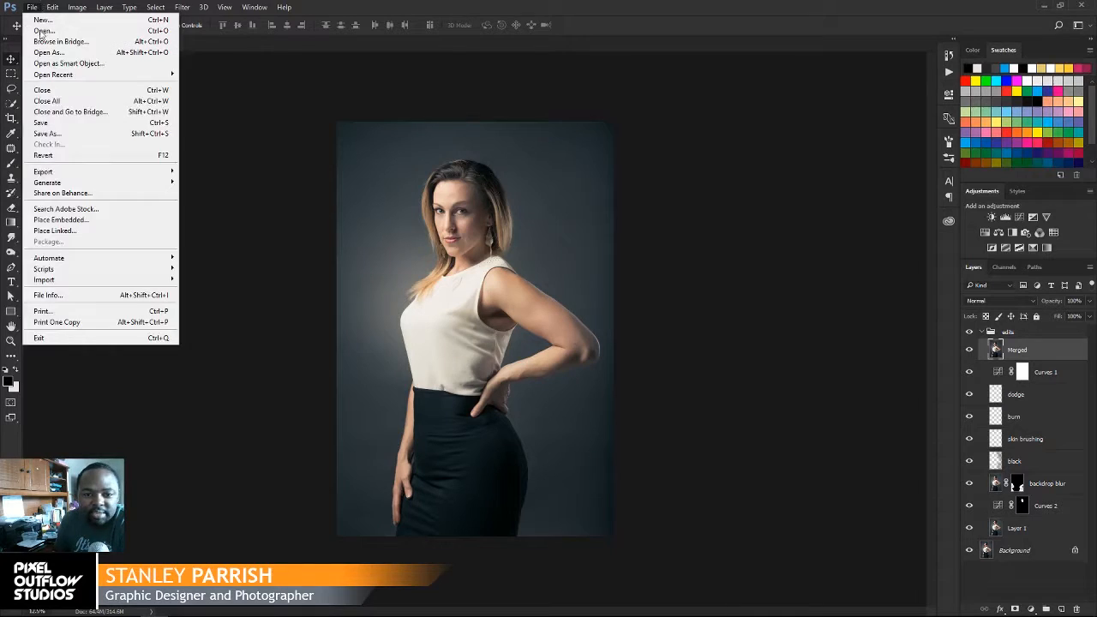
left_click(69, 123)
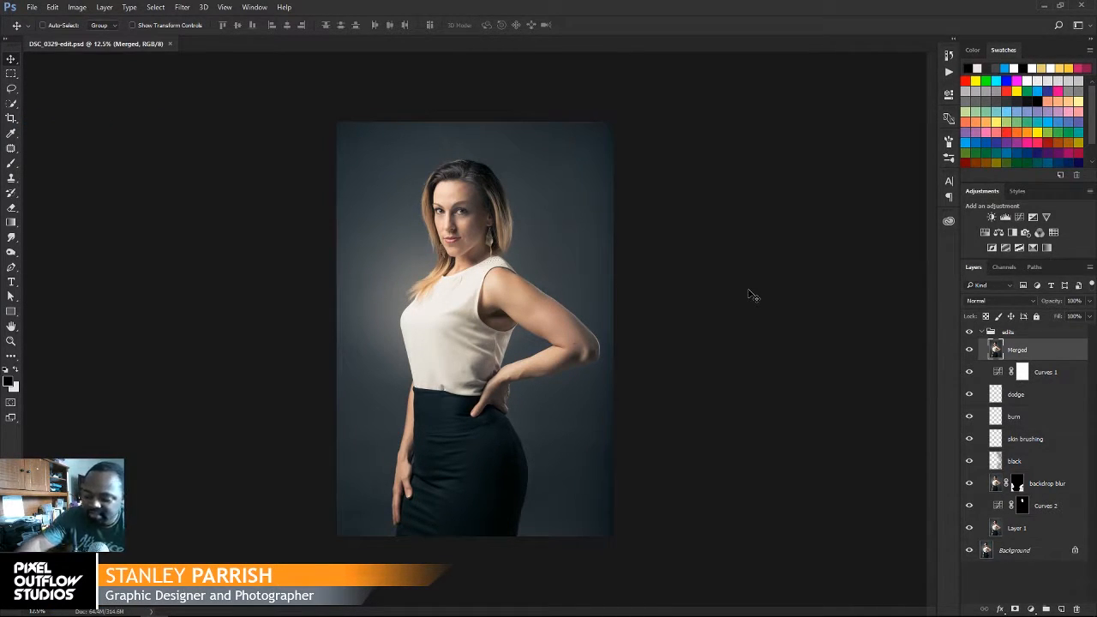
key("ctrl+plus")
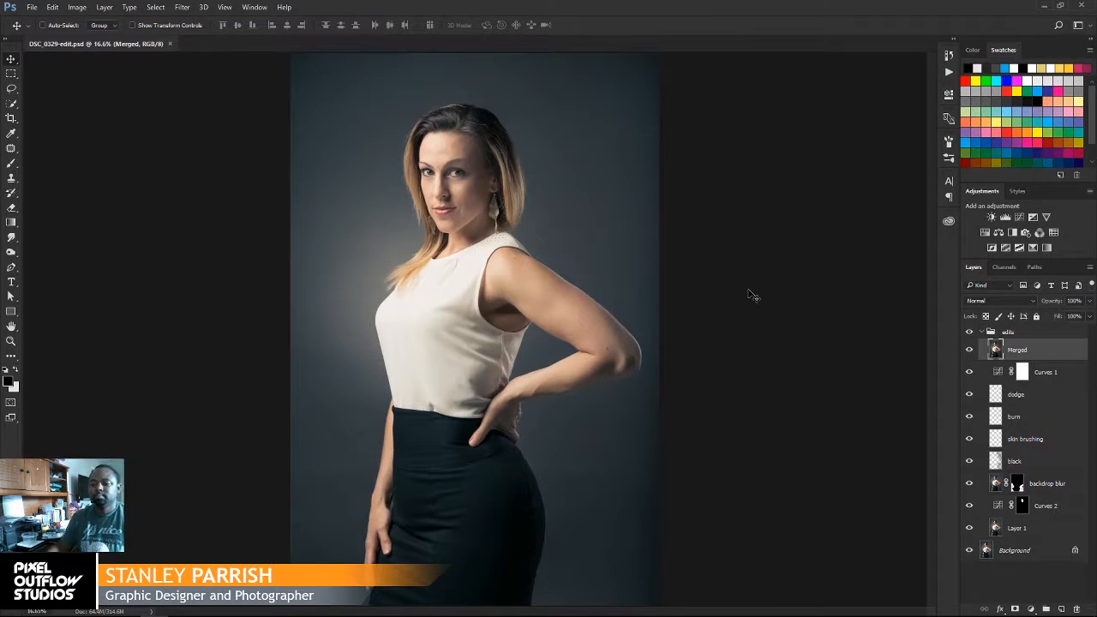